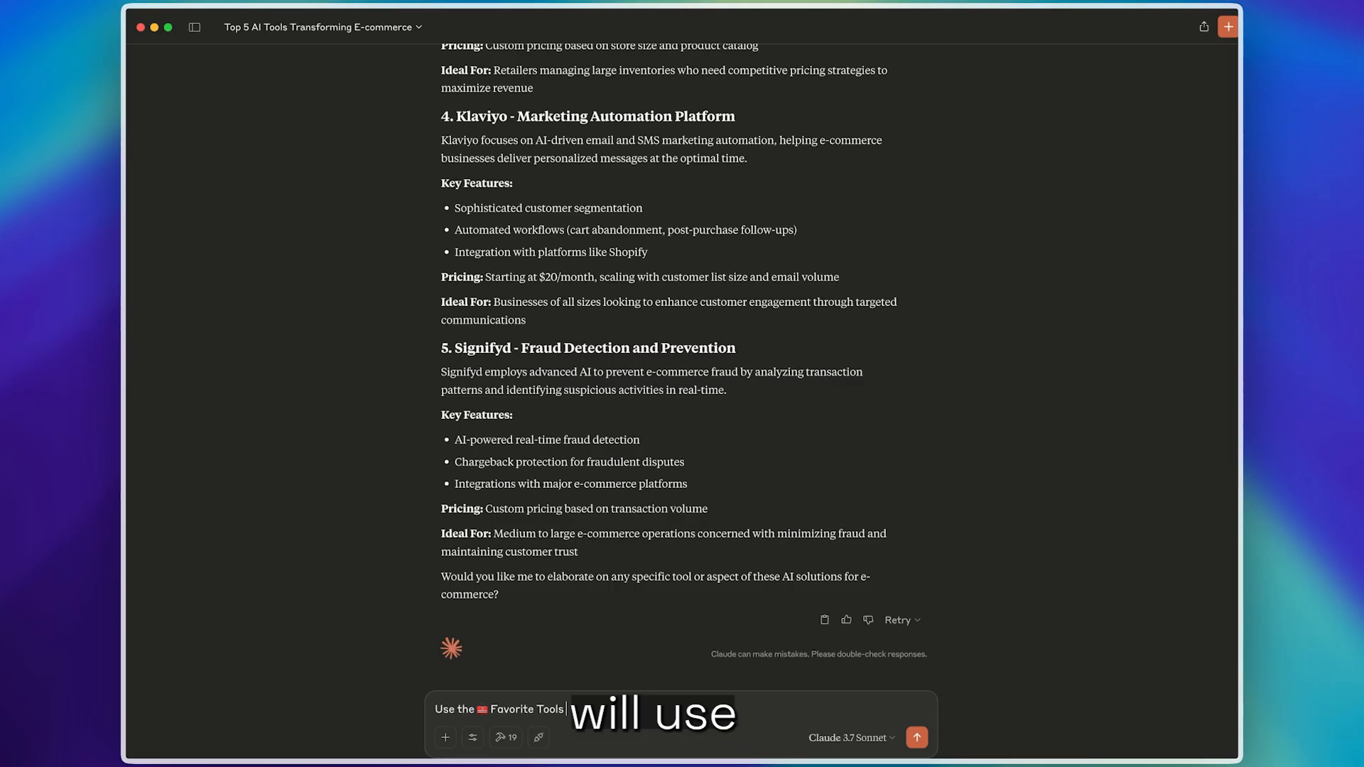
Review the generated Favorite Tools post in Claude and the Top 5 AI E-commerce Tools 2025 page in Notion.
{"action": "type", "text": "writing"}
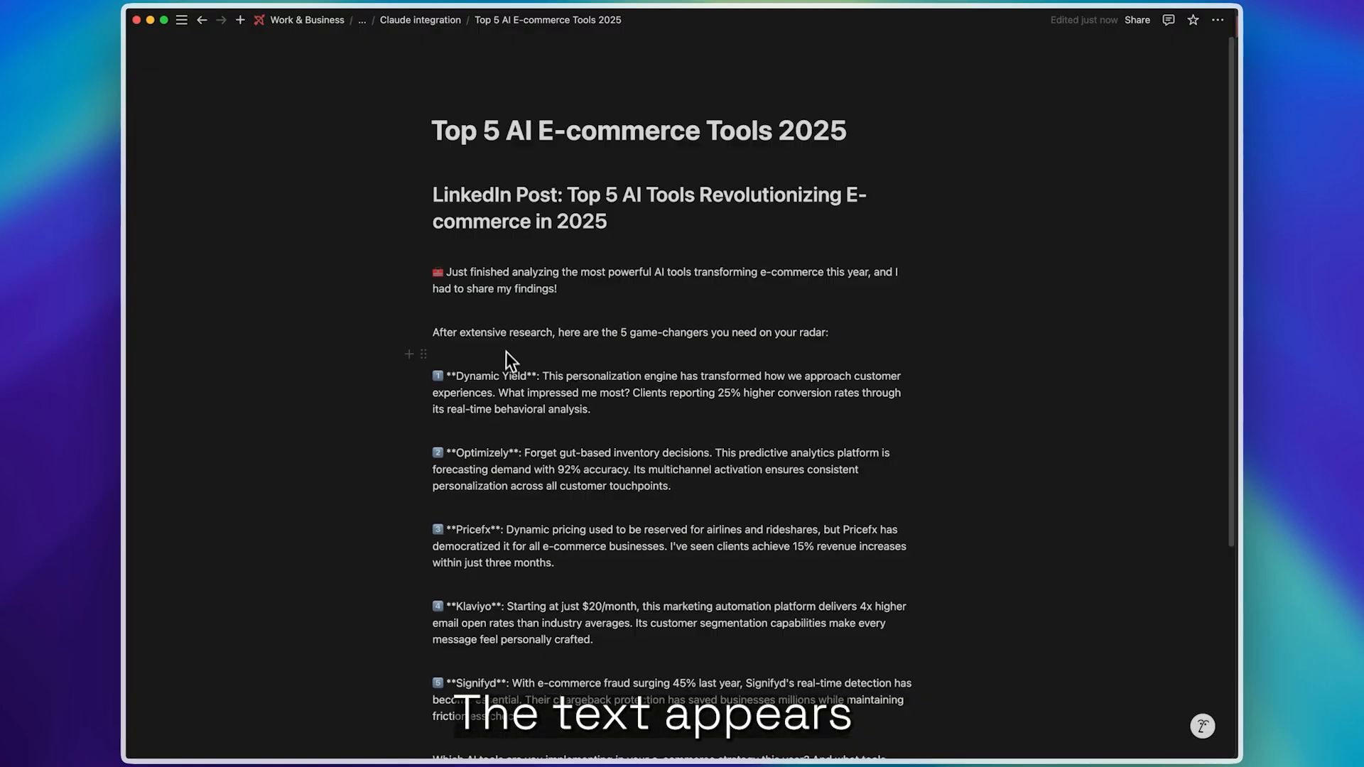
{"action": "scroll", "coordinate": [506, 359], "scroll_direction": "down", "scroll_amount": 2}
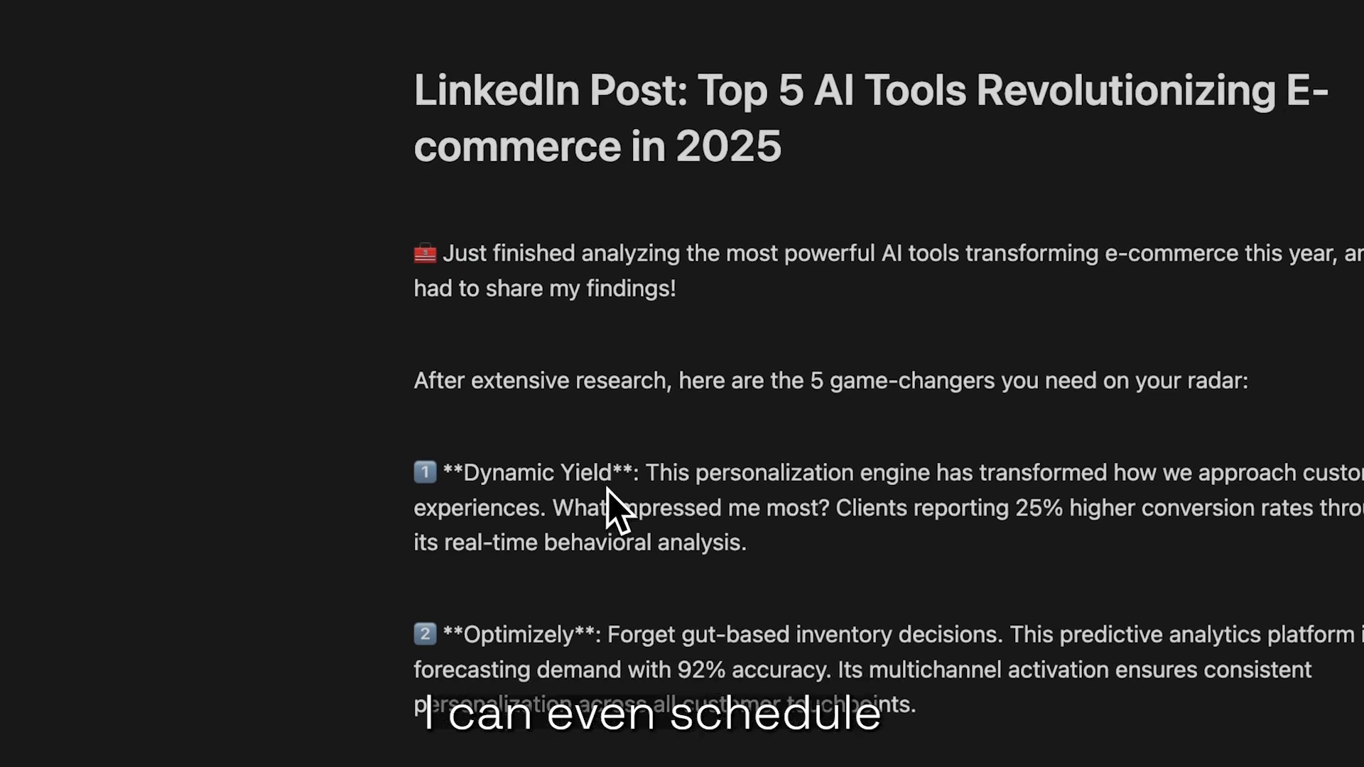
{"action": "scroll", "coordinate": [609, 497], "scroll_direction": "down", "scroll_amount": 4}
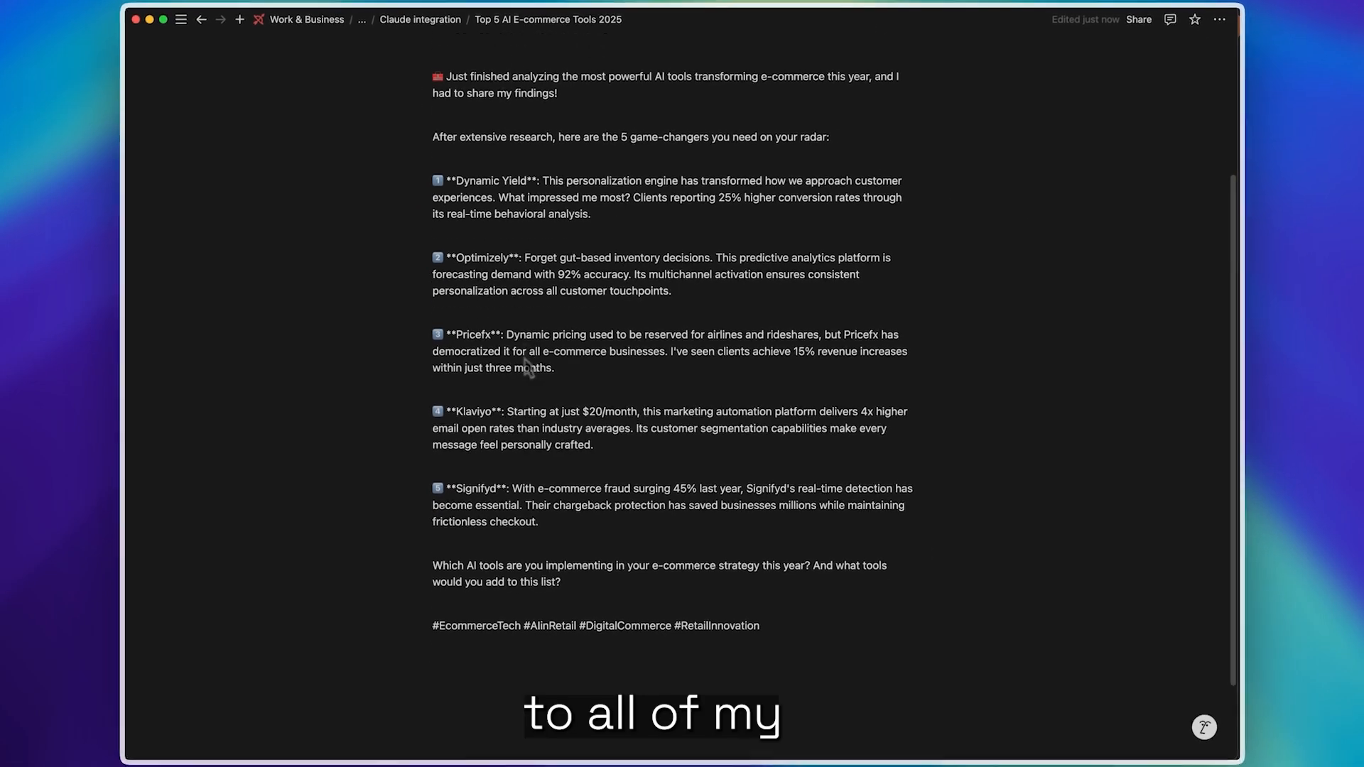
{"action": "scroll", "coordinate": [538, 654], "scroll_direction": "up", "scroll_amount": 5}
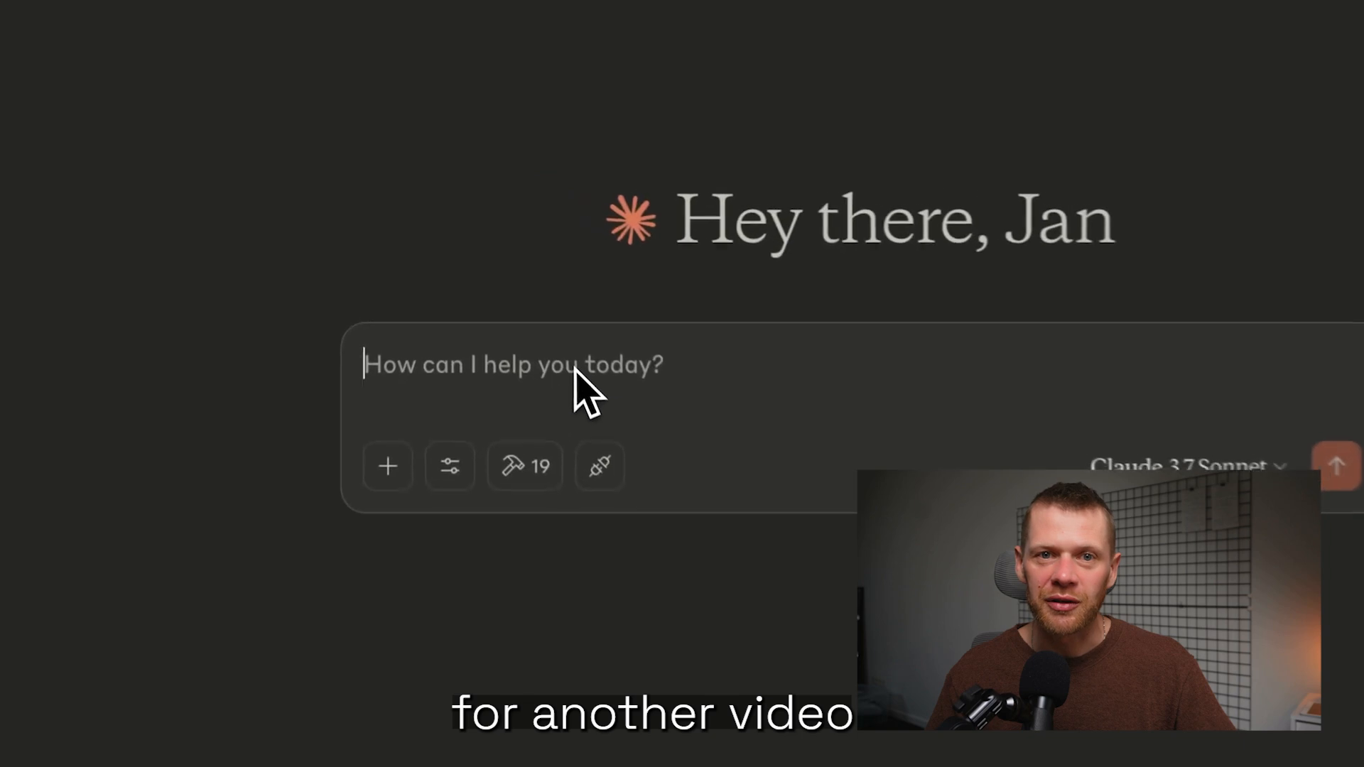
Ask Claude in a new chat "What tools do you have acces to?".
{"action": "type", "text": "What tools"}
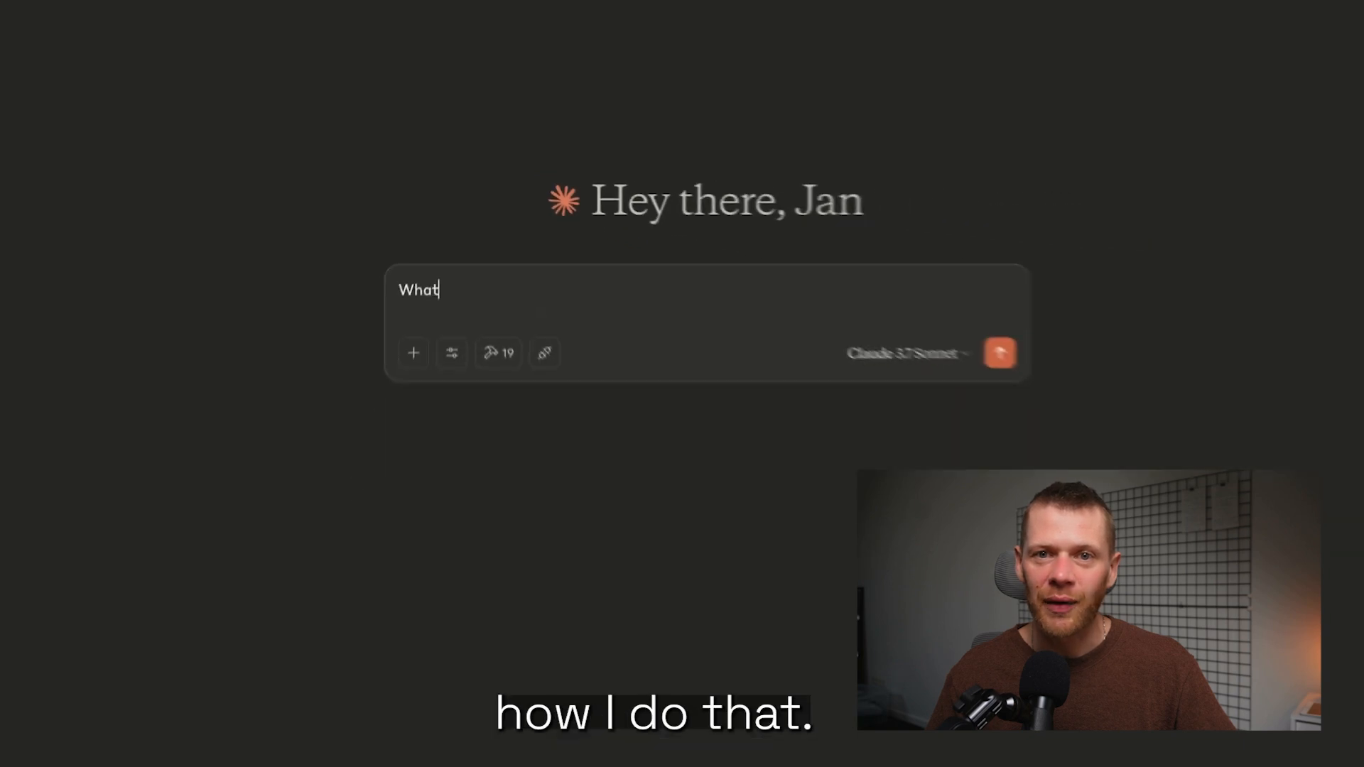
{"action": "type", "text": " do you have "}
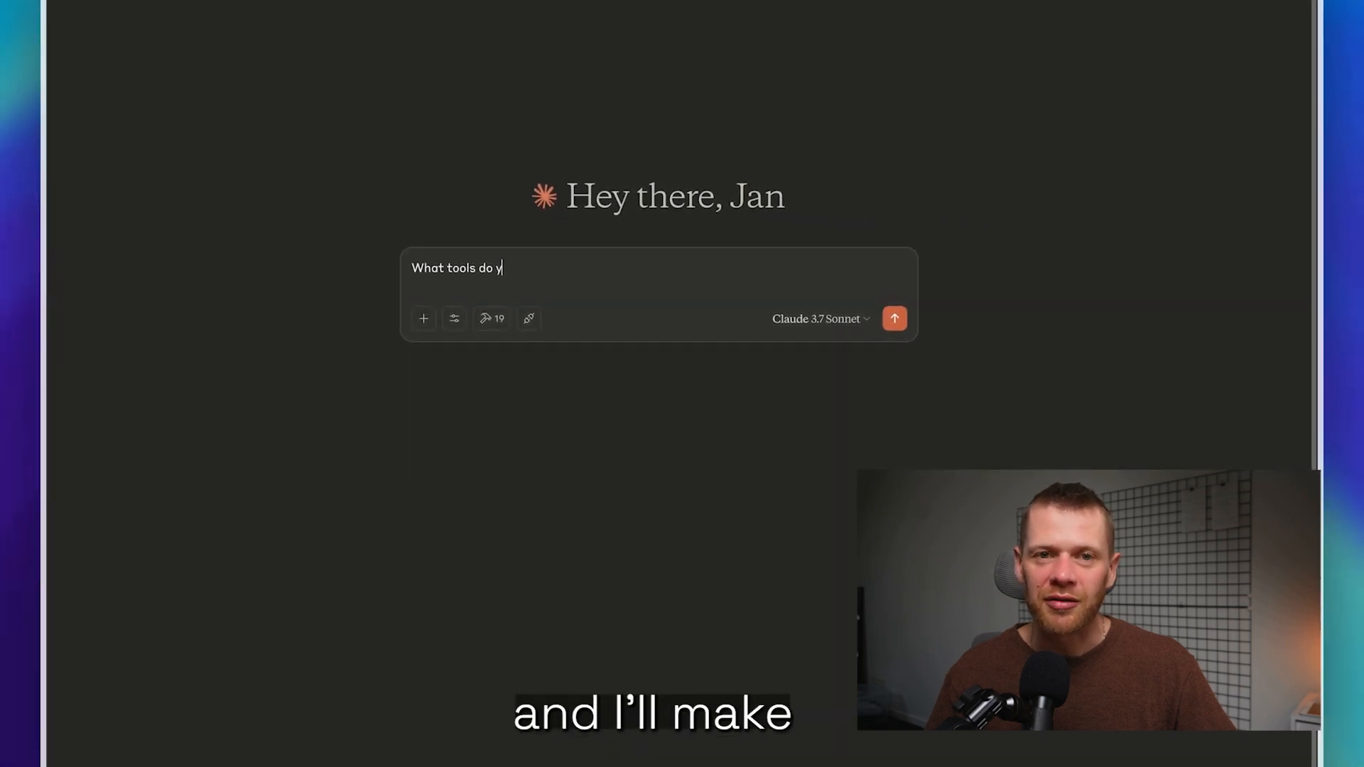
{"action": "type", "text": "acces to?"}
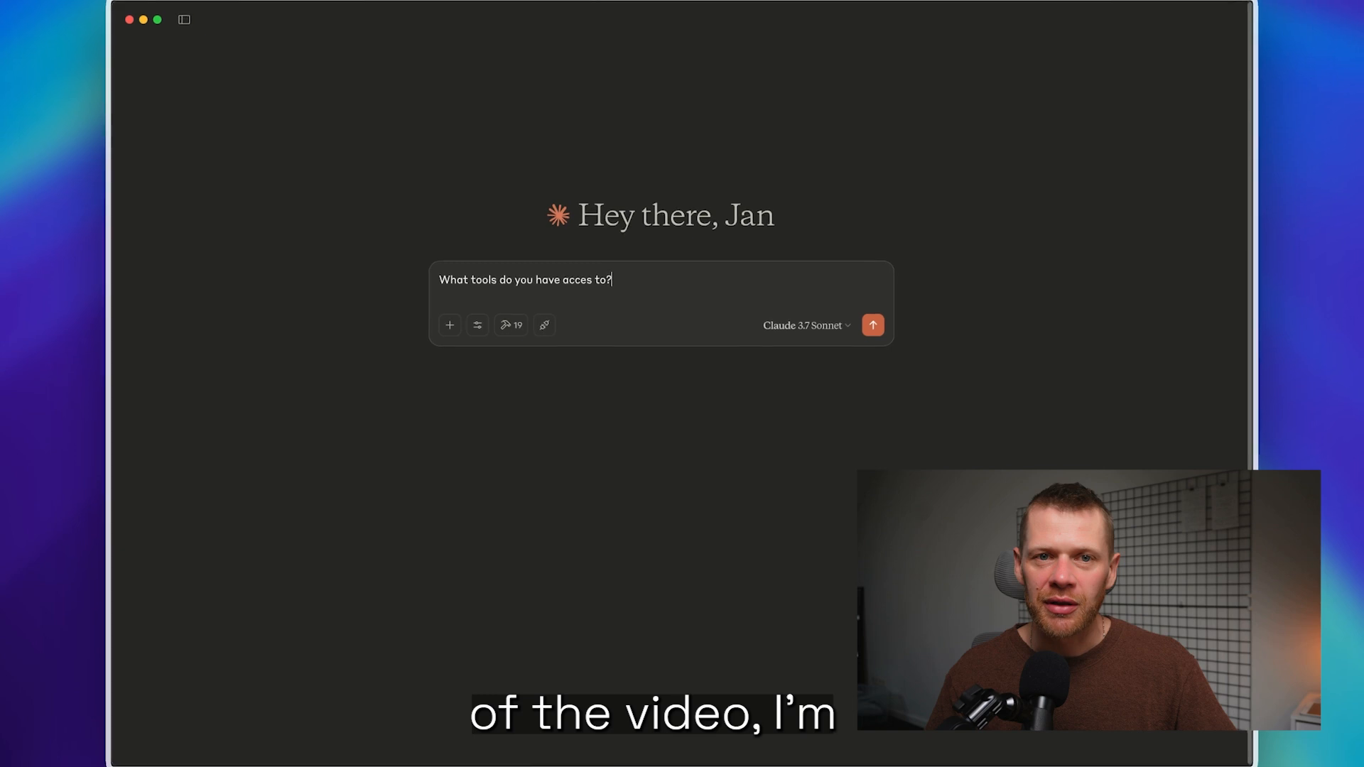
{"action": "key", "text": "Return"}
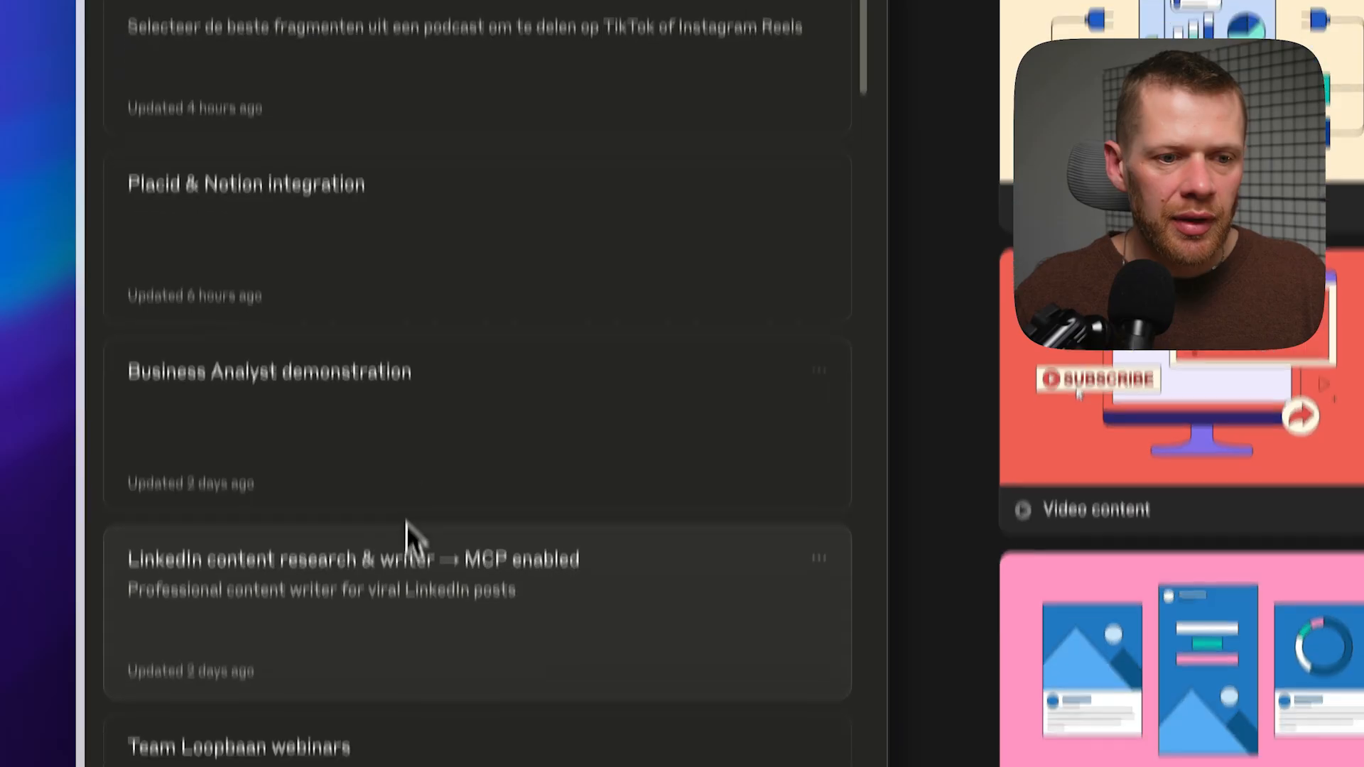
Open the Claude project "LinkedIn content research & writer → MCP enabled".
{"action": "left_click", "coordinate": [405, 536]}
{"action": "scroll", "coordinate": [341, 384], "scroll_direction": "up", "scroll_amount": 5}
{"action": "scroll", "coordinate": [369, 497], "scroll_direction": "down", "scroll_amount": 5}
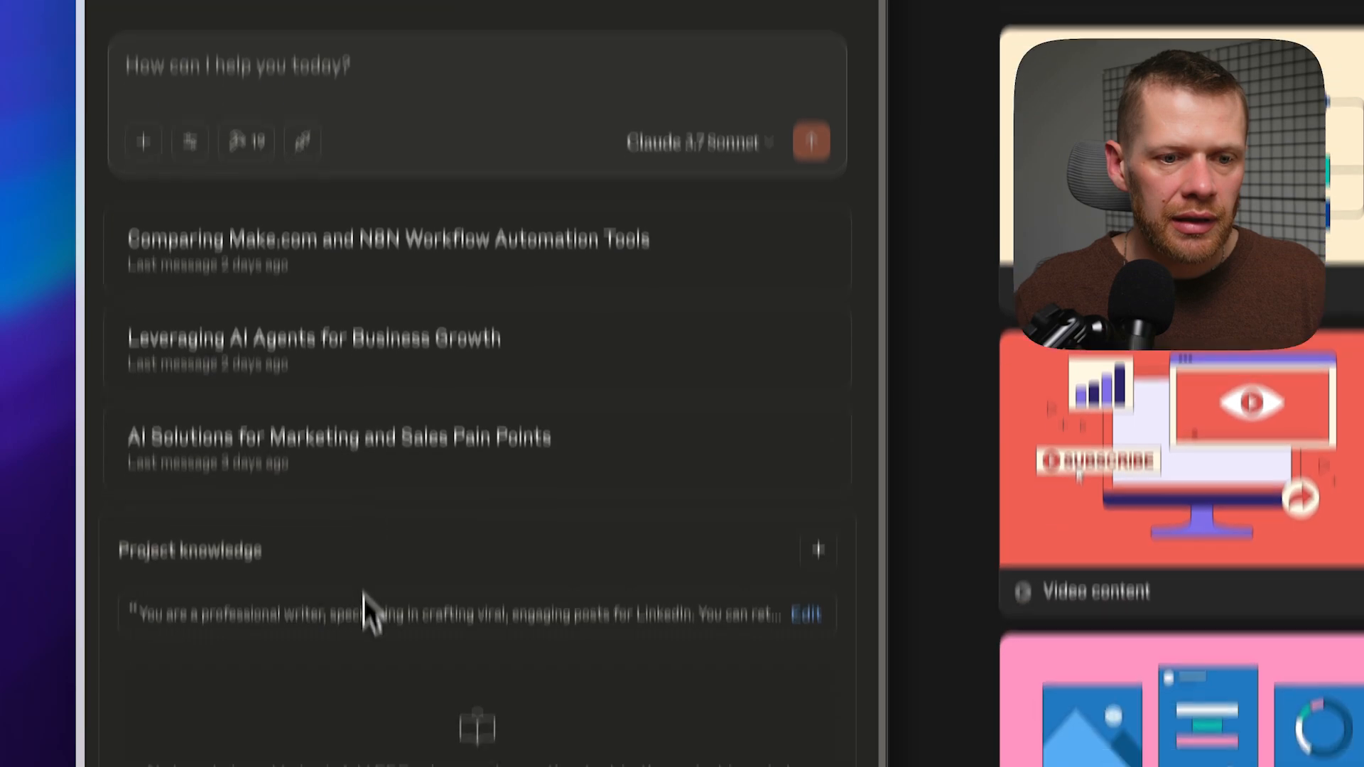
Read through the project instructions, including the numbered workflow, and close them without changes.
{"action": "left_click", "coordinate": [370, 501]}
{"action": "scroll", "coordinate": [231, 488], "scroll_direction": "down", "scroll_amount": 1}
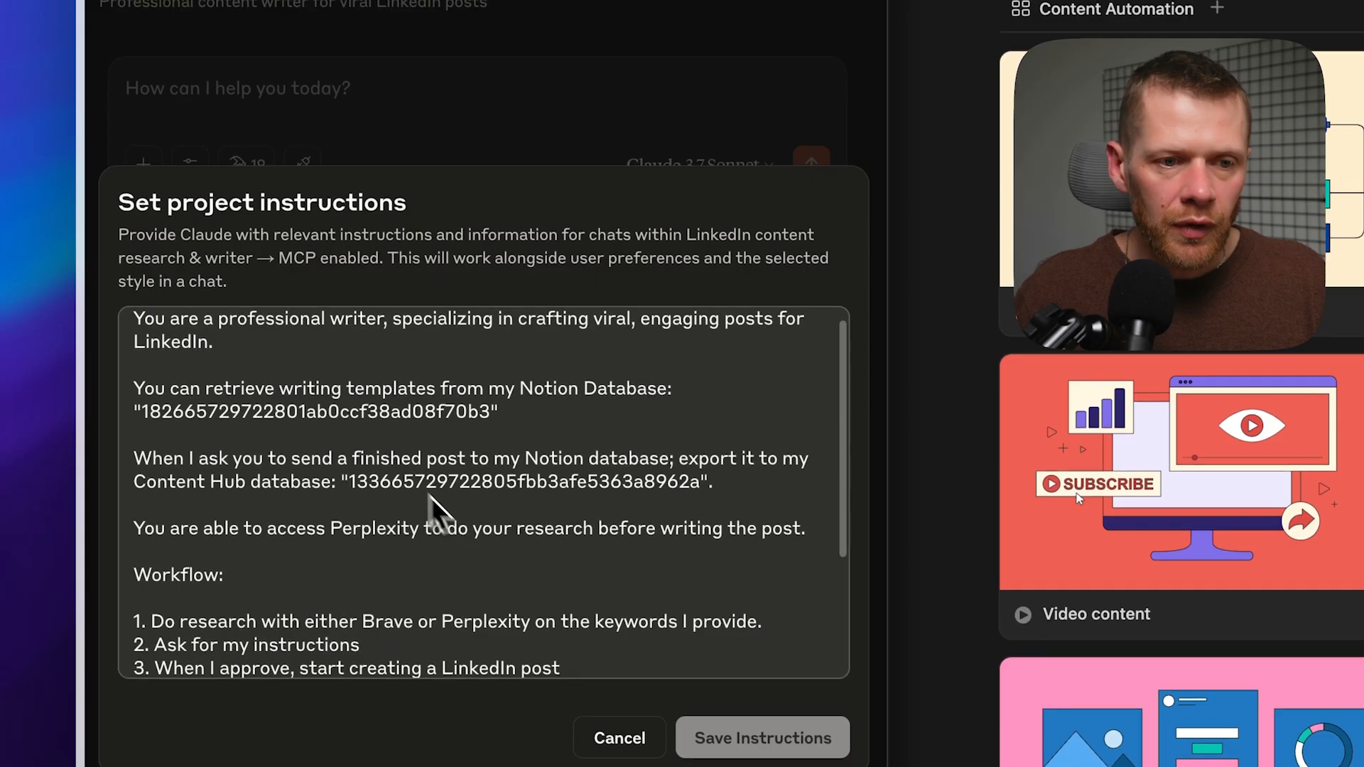
{"action": "scroll", "coordinate": [401, 359], "scroll_direction": "down", "scroll_amount": 5}
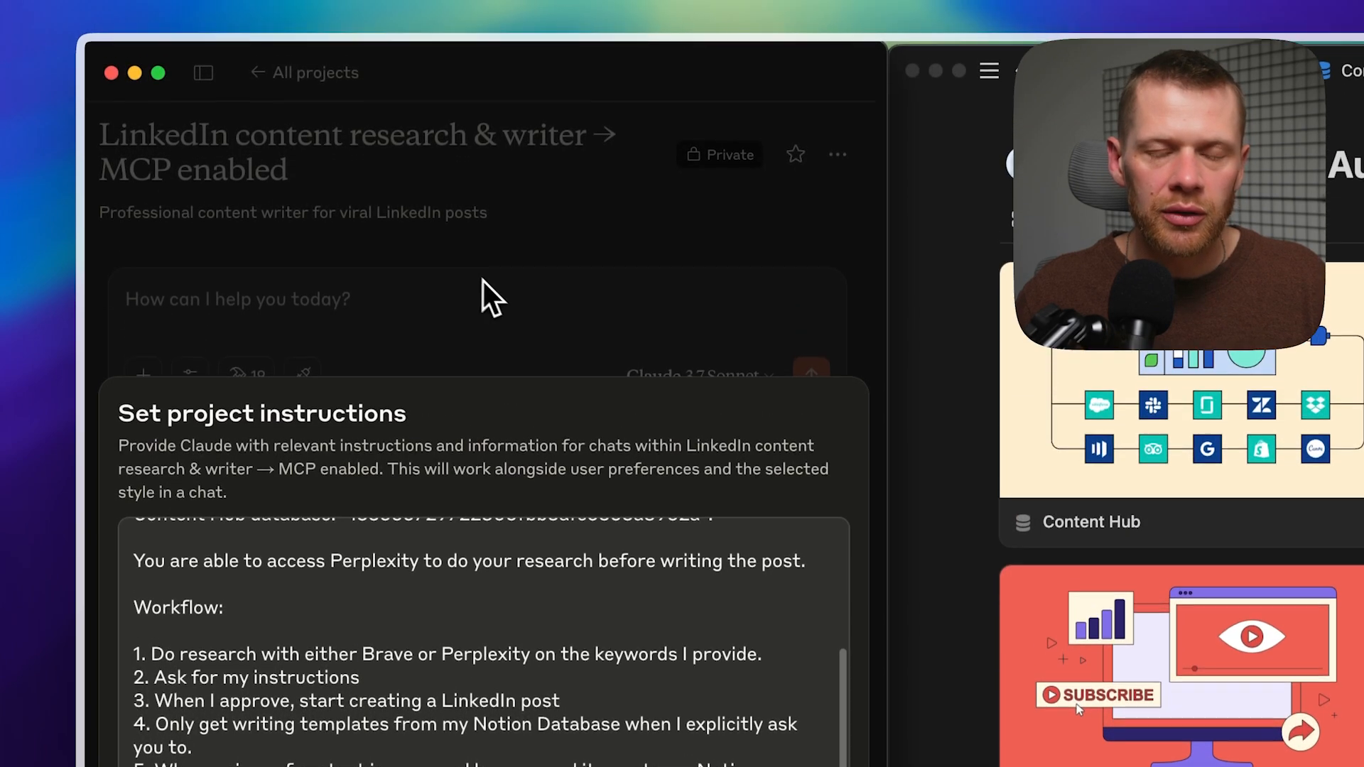
{"action": "left_click", "coordinate": [529, 283]}
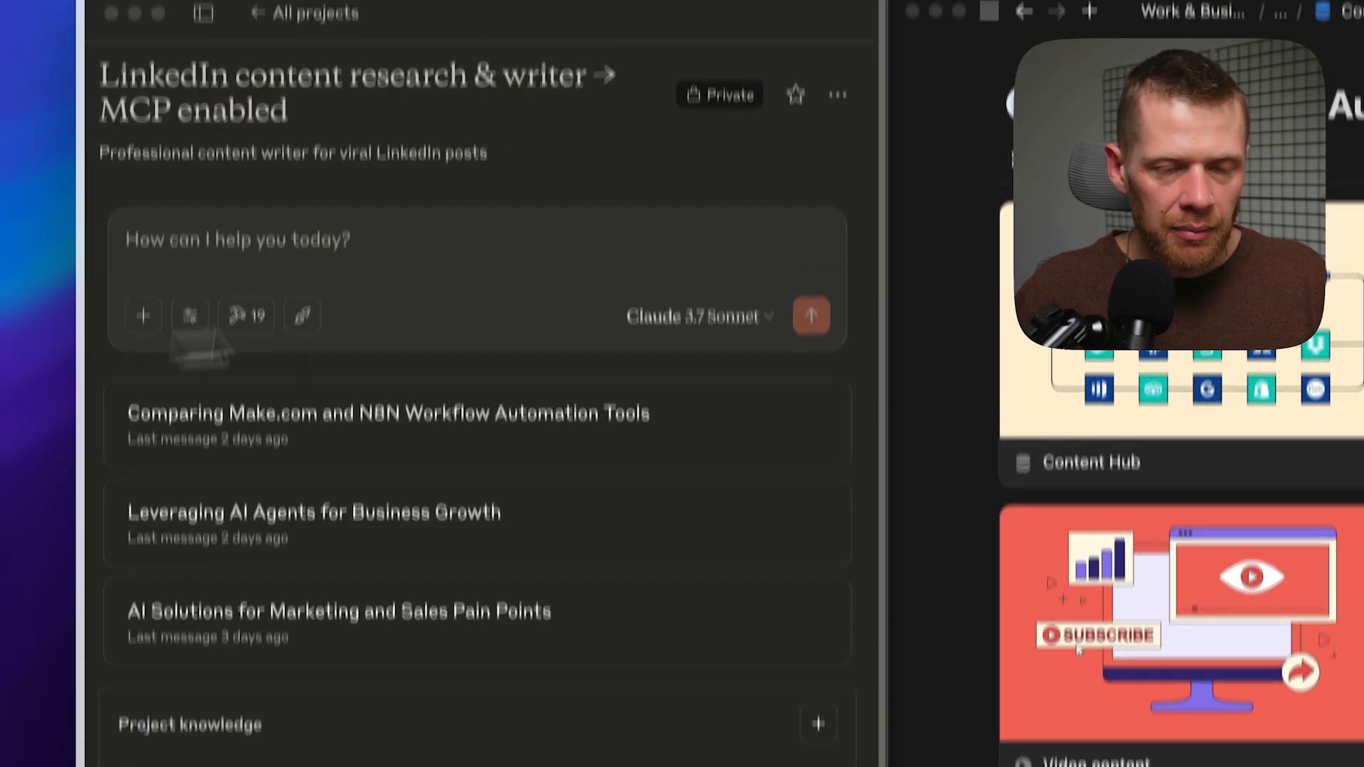
Submit the prompt "Analyze and compare 2 software tools: Make.com and N8N. Use Perplexity." and allow the perplexity-ask tool for this chat.
{"action": "type", "text": "Analyze and compare 2 software tools: Make.com and N8N. Use Perplexity."}
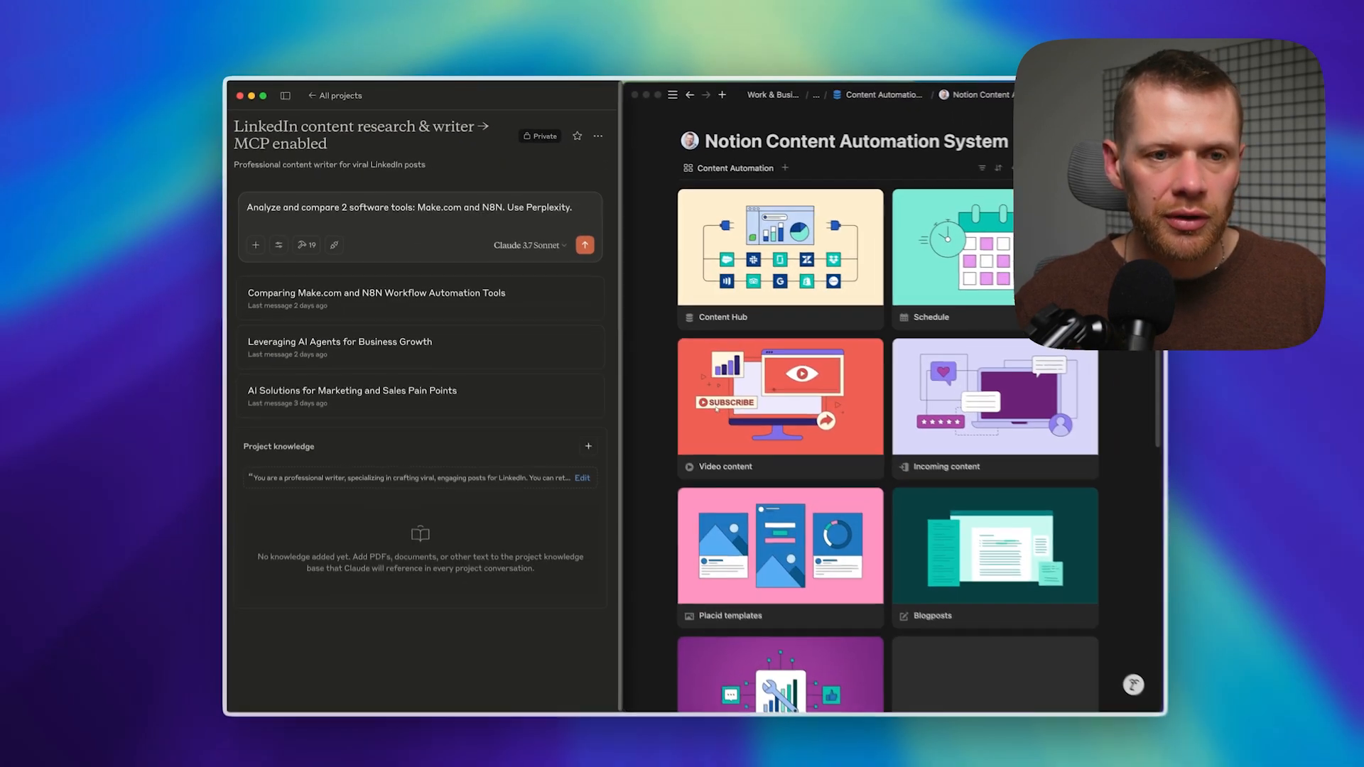
{"action": "key", "text": "Return"}
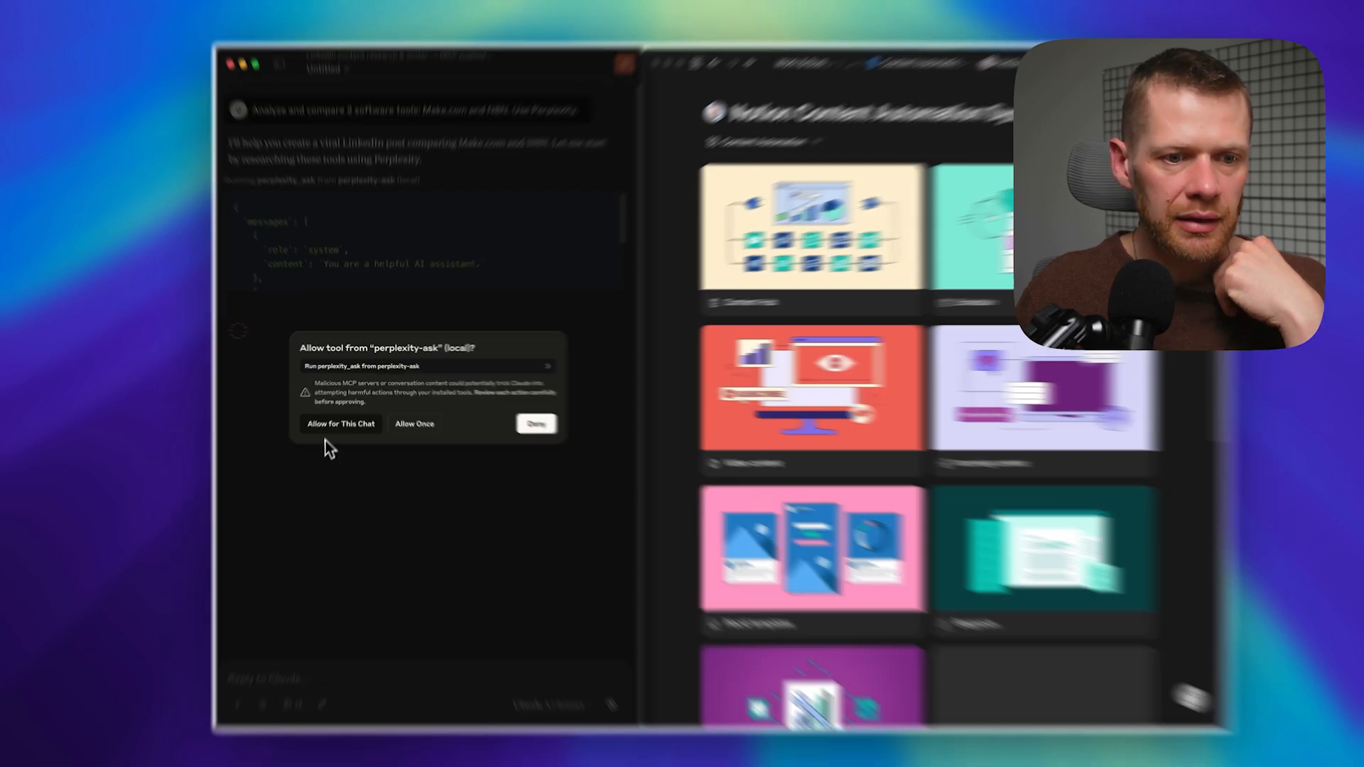
{"action": "left_click", "coordinate": [341, 416]}
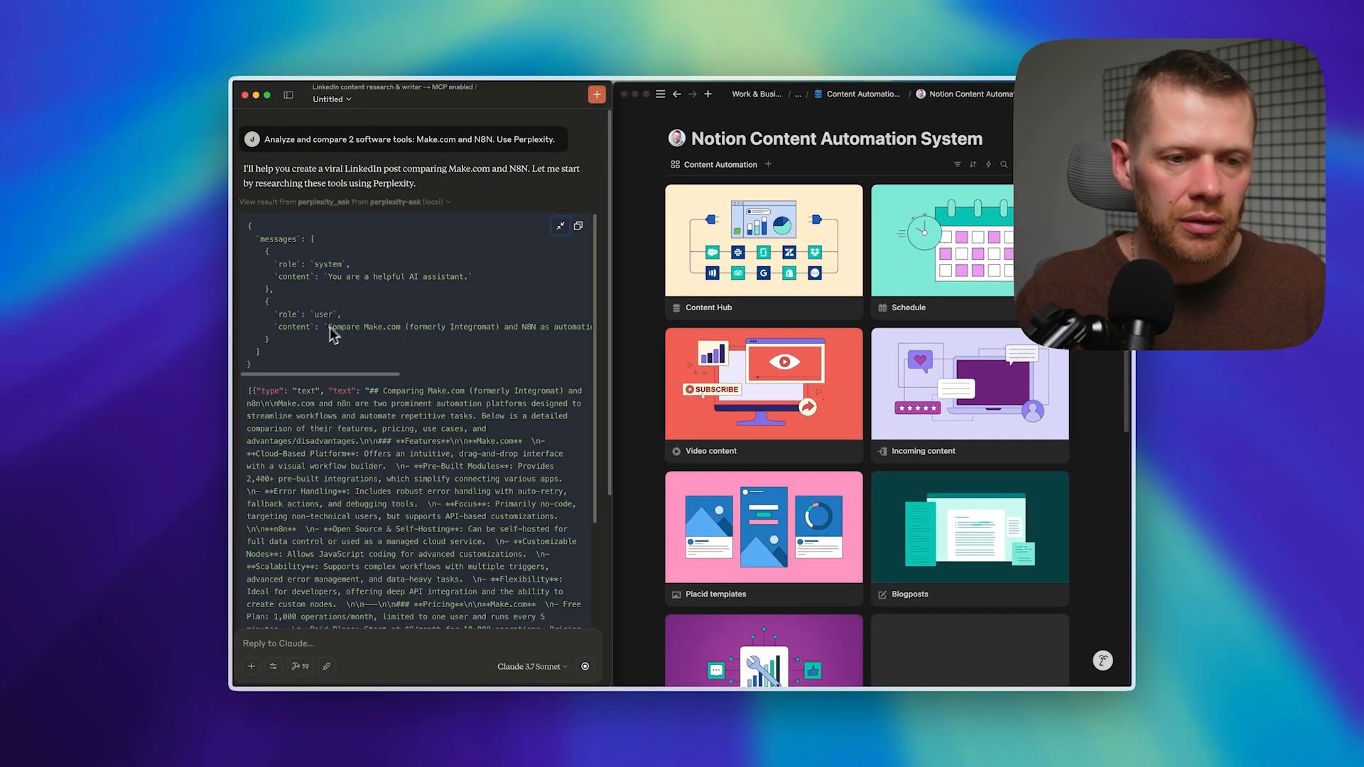
Examine the perplexity_ask request and its returned comparison of Make.com and N8N, and collapse the result.
{"action": "scroll", "coordinate": [339, 318], "scroll_direction": "right", "scroll_amount": 3}
{"action": "scroll", "coordinate": [339, 318], "scroll_direction": "left", "scroll_amount": 3}
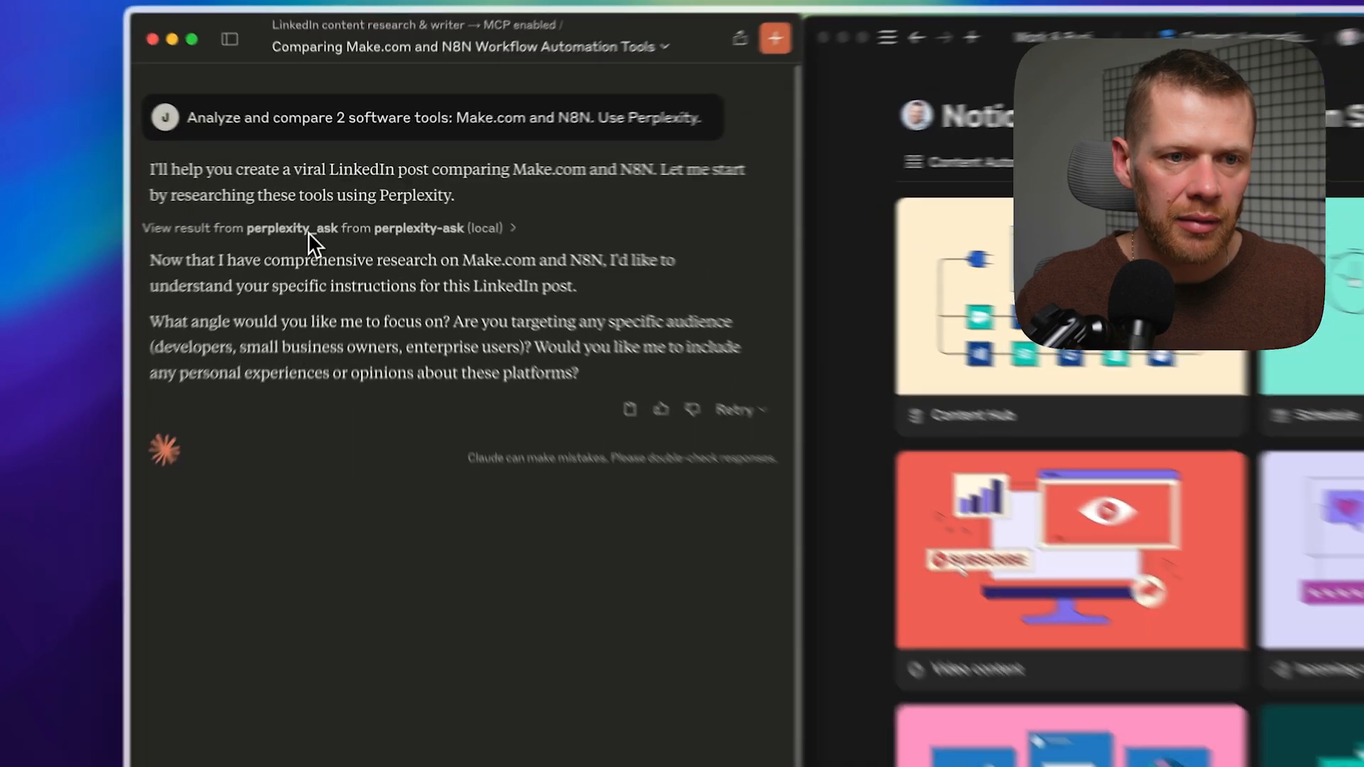
{"action": "left_click", "coordinate": [322, 204]}
{"action": "scroll", "coordinate": [341, 284], "scroll_direction": "down", "scroll_amount": 10}
{"action": "scroll", "coordinate": [375, 427], "scroll_direction": "down", "scroll_amount": 10}
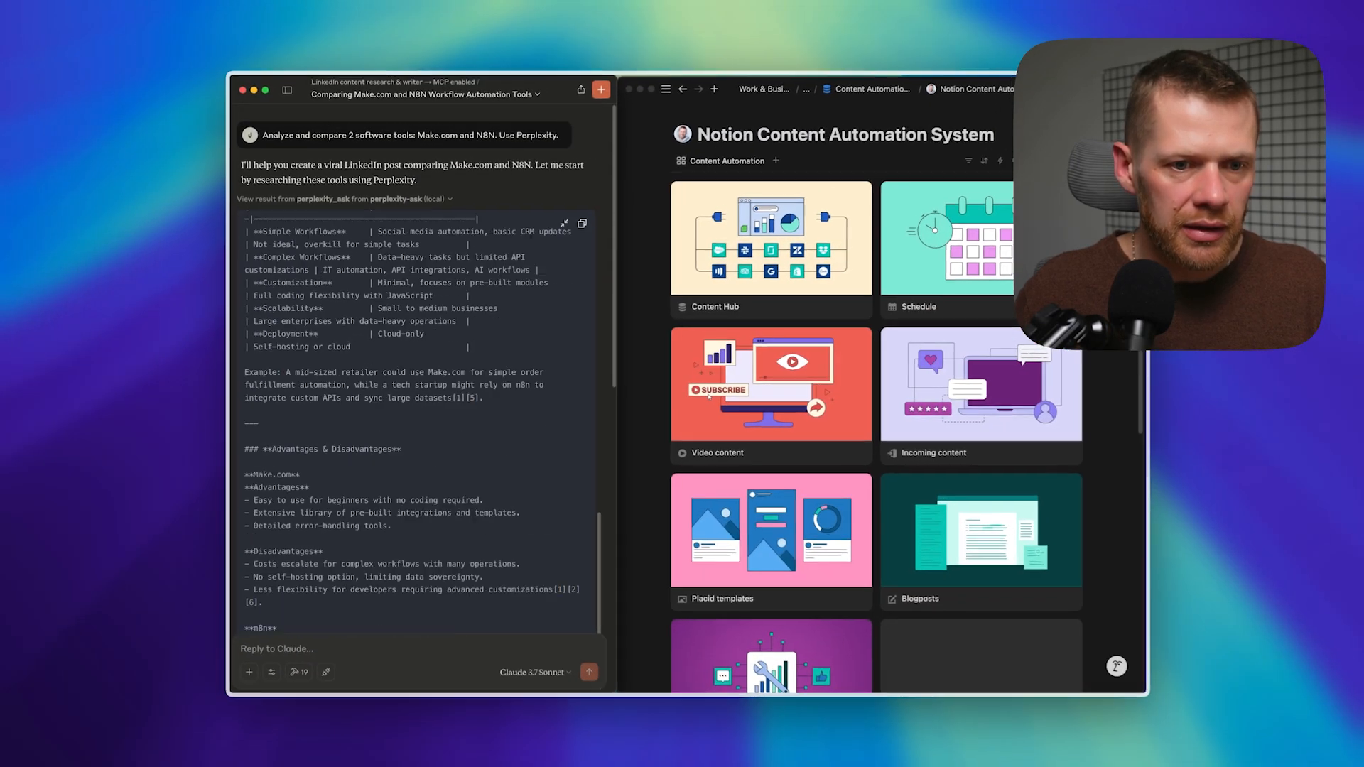
{"action": "scroll", "coordinate": [419, 427], "scroll_direction": "down", "scroll_amount": 5}
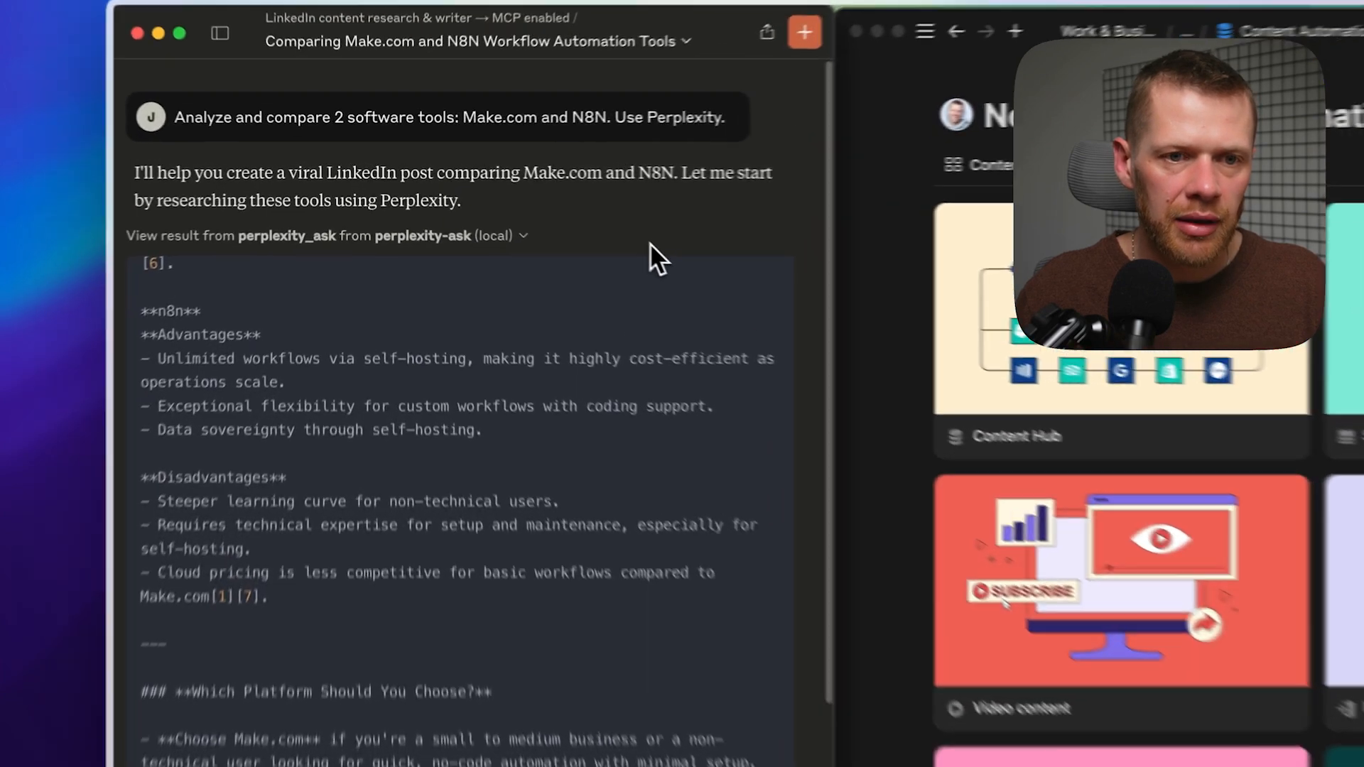
{"action": "left_click", "coordinate": [443, 203]}
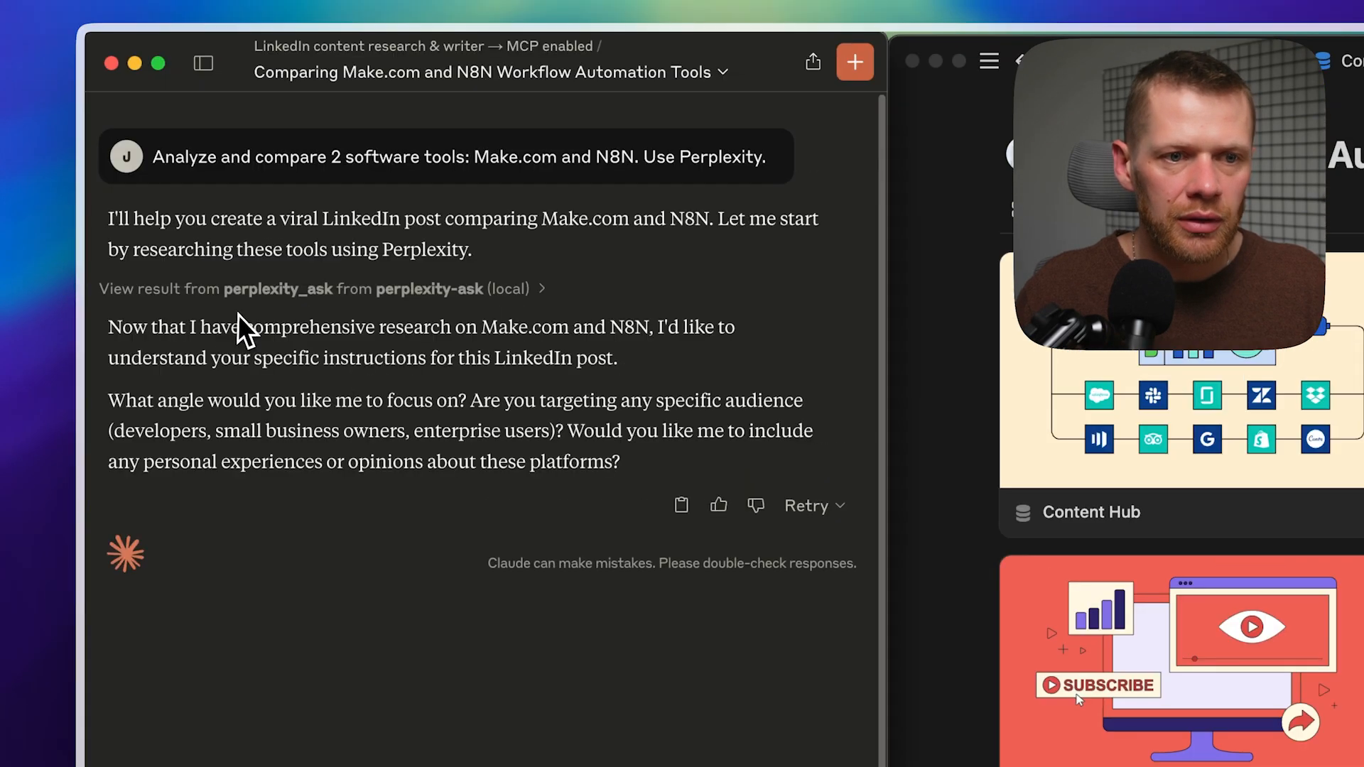
Answer Claude's questions about the post's angle with "How to leverage these tools when using AI for business purposes.".
{"action": "left_click_drag", "start_coordinate": [105, 340], "coordinate": [718, 366]}
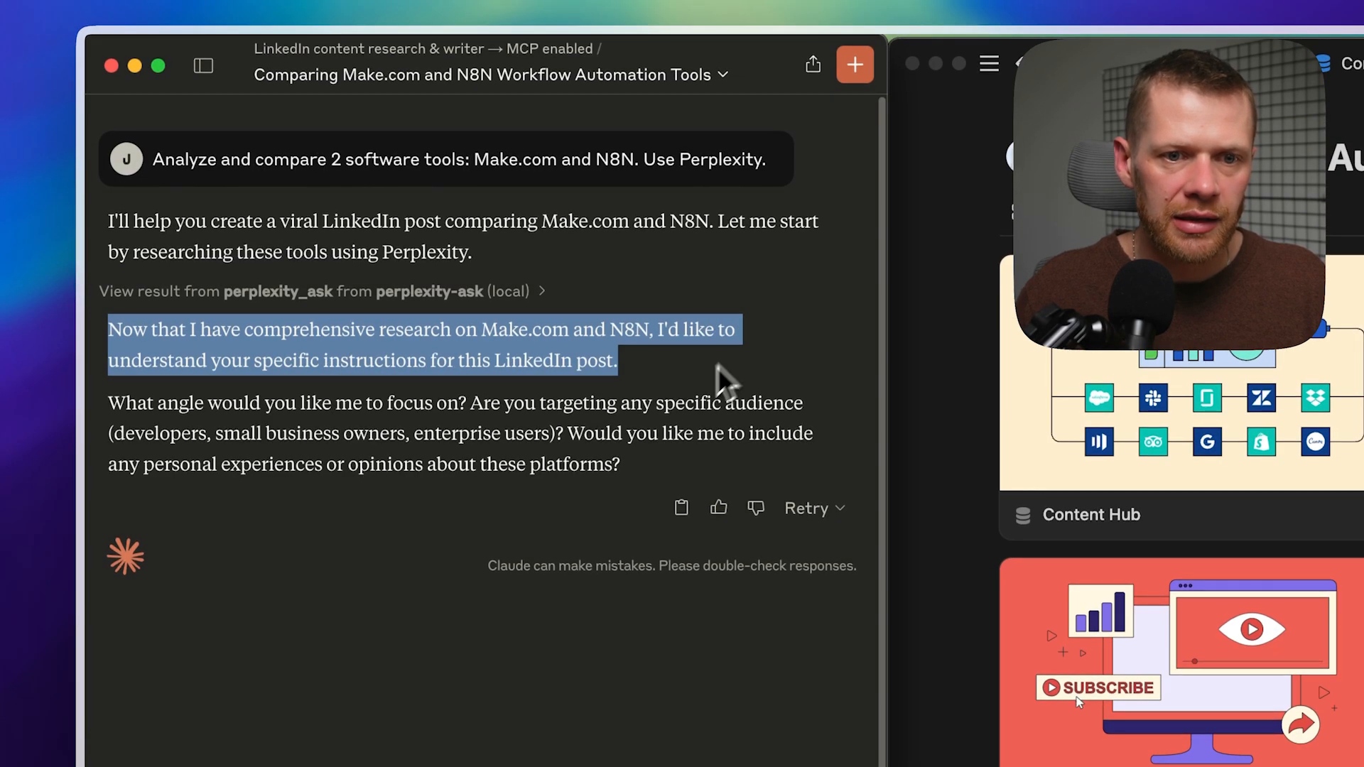
{"action": "left_click", "coordinate": [650, 460]}
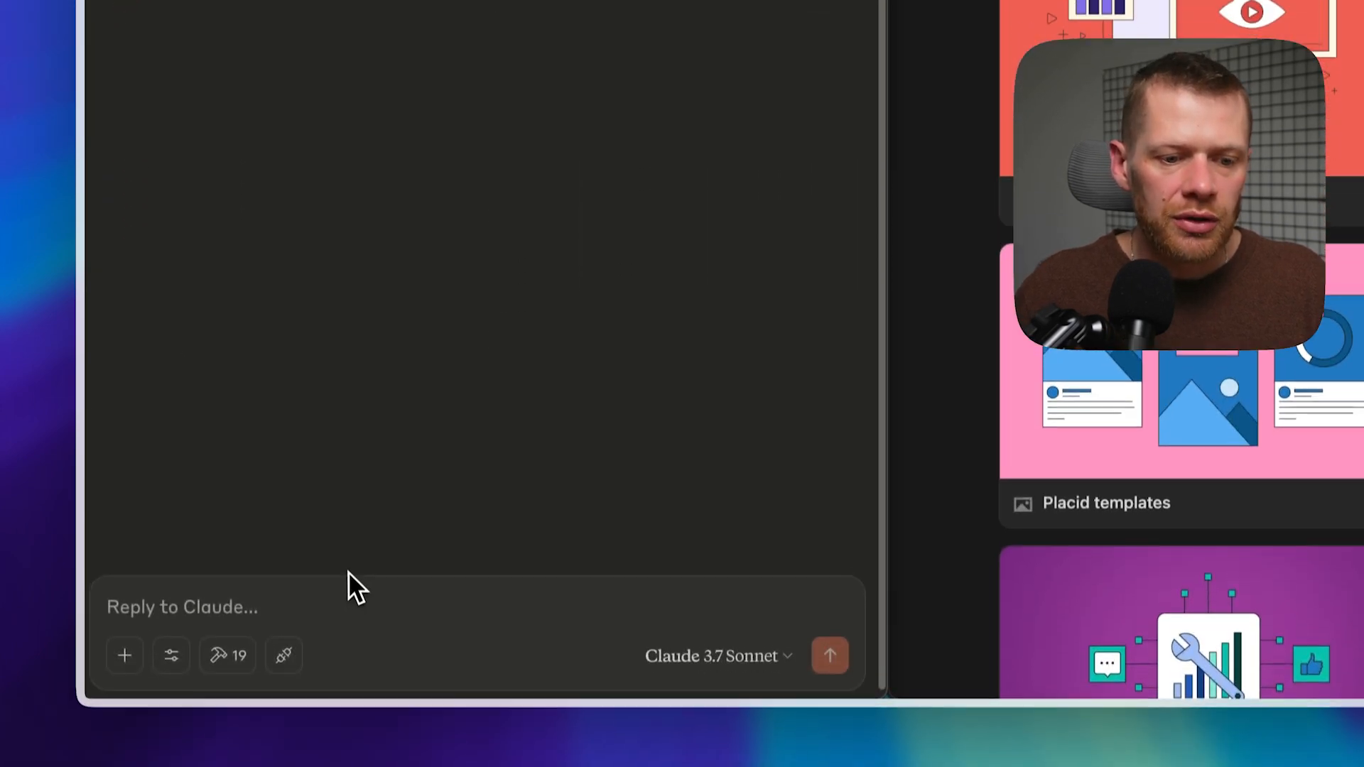
{"action": "type", "text": "How to leverage these tools when using AI for business purposes."}
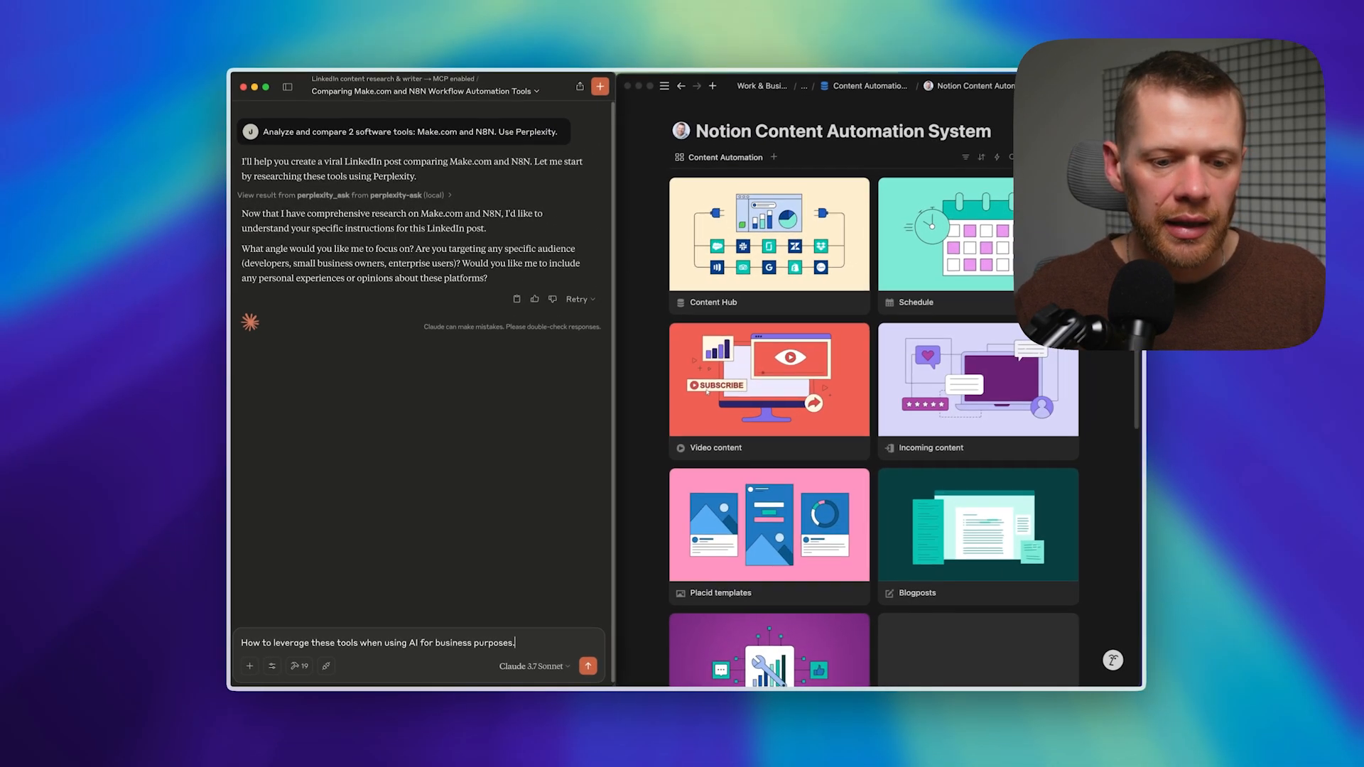
{"action": "key", "text": "Return"}
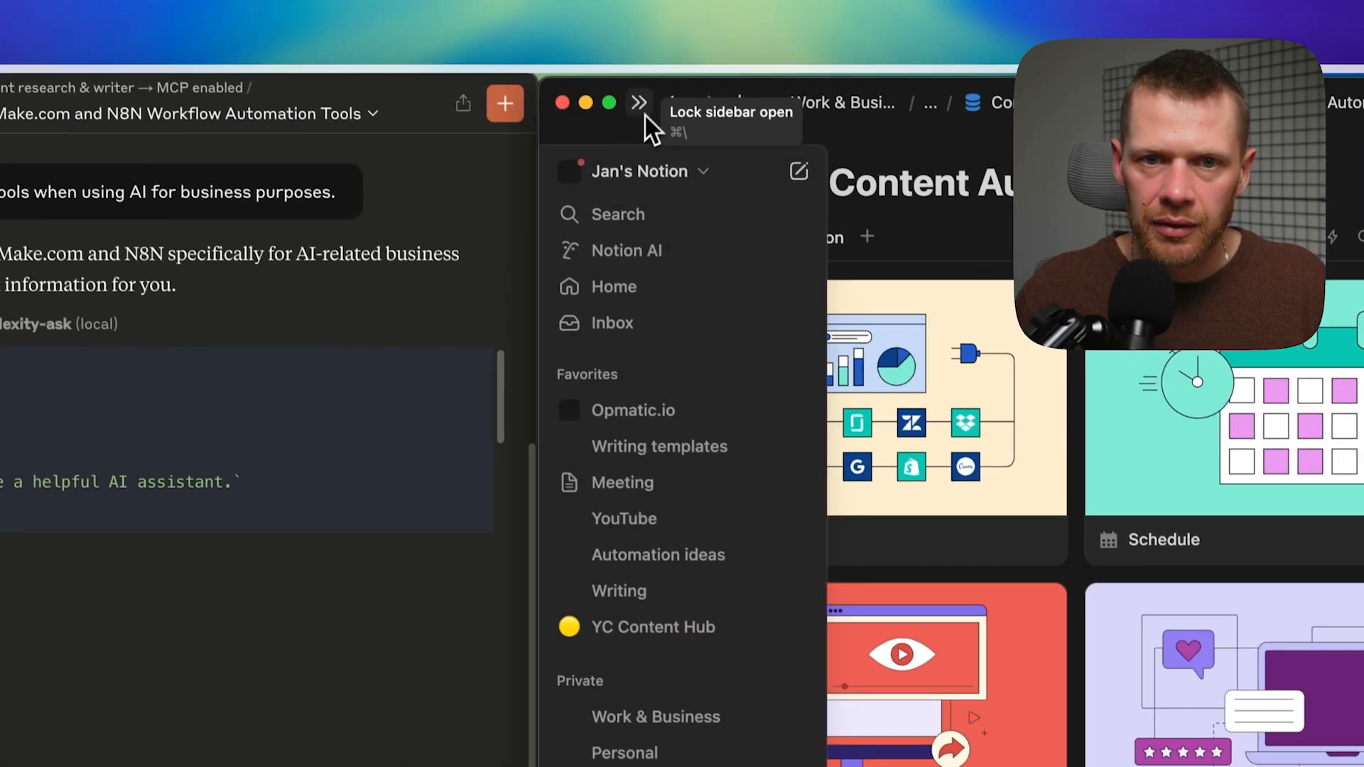
Open the Writing templates page from the favorites in Notion and show its LinkedIn Post view.
{"action": "left_click", "coordinate": [648, 114]}
{"action": "left_click", "coordinate": [664, 433]}
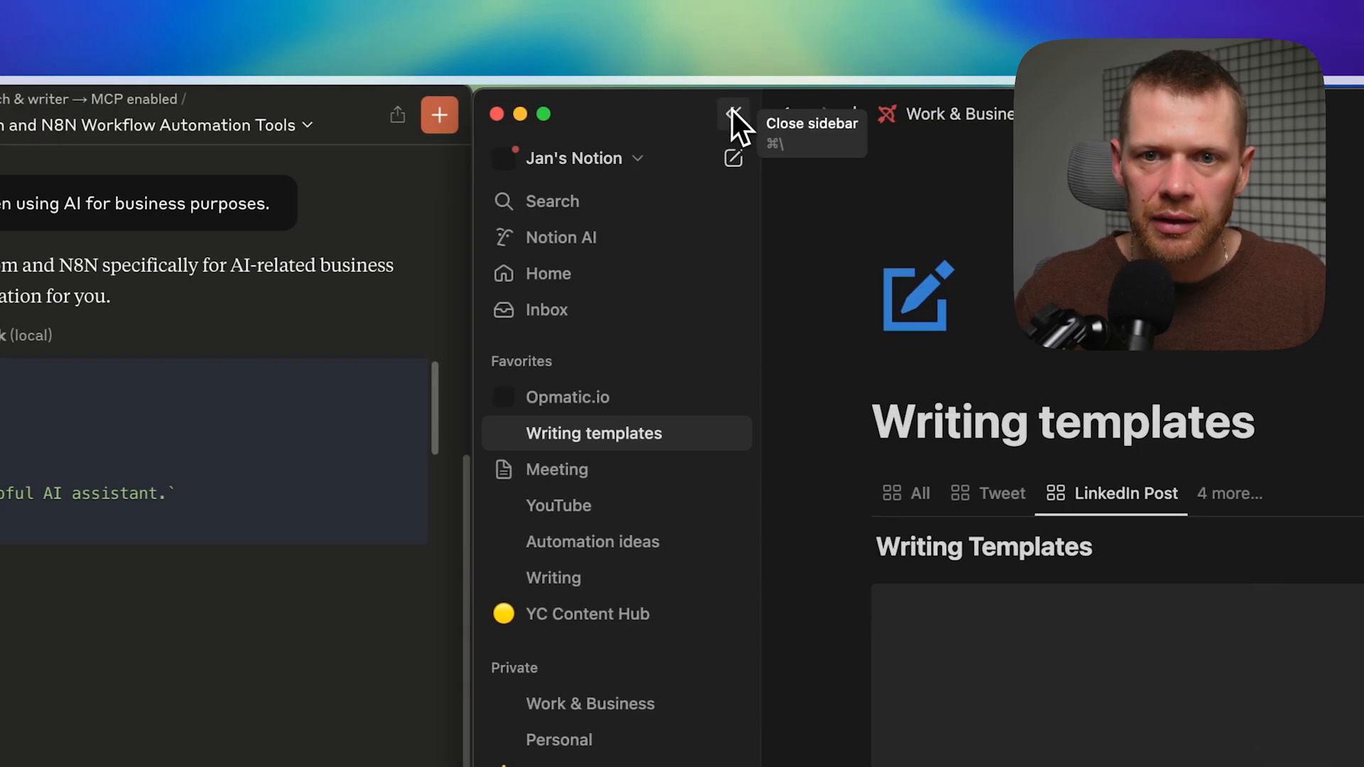
{"action": "left_click", "coordinate": [731, 128]}
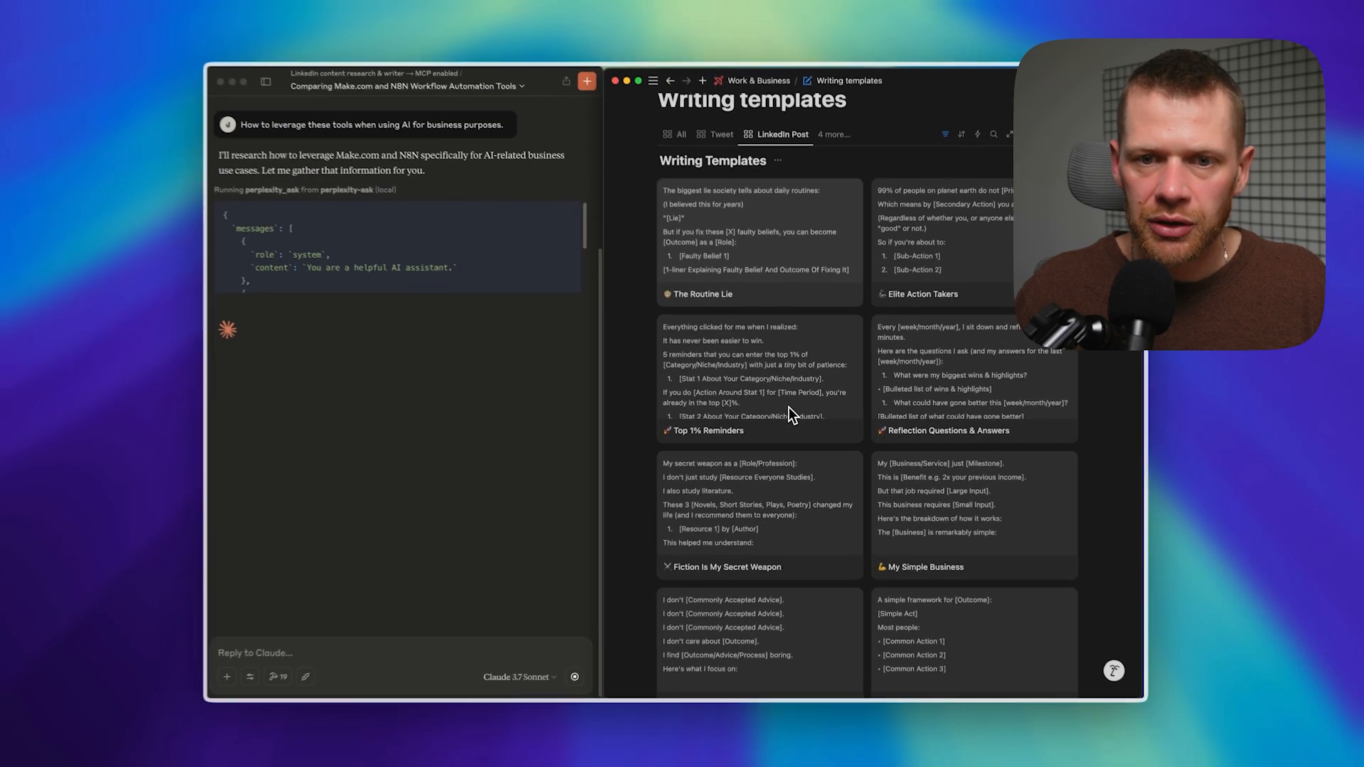
Browse the gallery of writing templates and open the template The Crash Course to view its details.
{"action": "scroll", "coordinate": [789, 407], "scroll_direction": "up", "scroll_amount": 10}
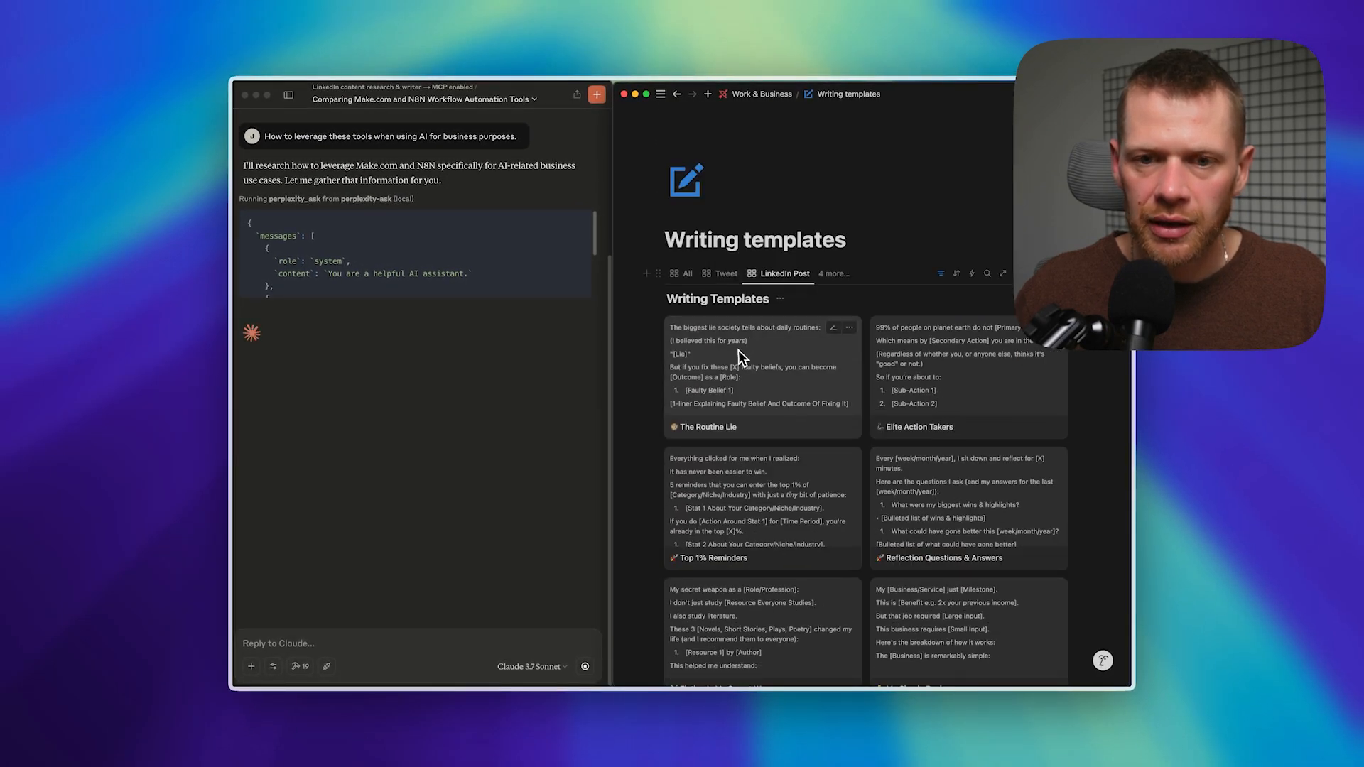
{"action": "scroll", "coordinate": [739, 351], "scroll_direction": "down", "scroll_amount": 15}
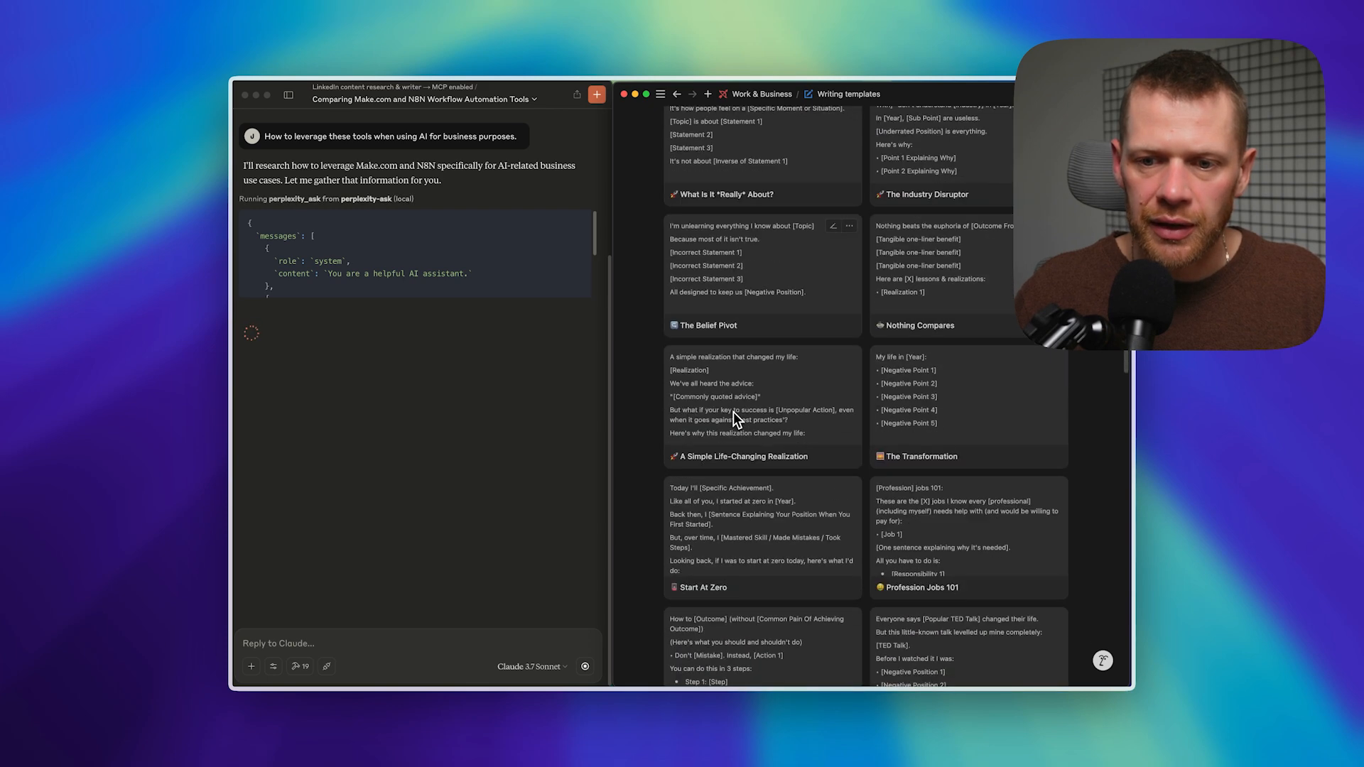
{"action": "scroll", "coordinate": [820, 414], "scroll_direction": "down", "scroll_amount": 3}
{"action": "scroll", "coordinate": [820, 413], "scroll_direction": "down", "scroll_amount": 3}
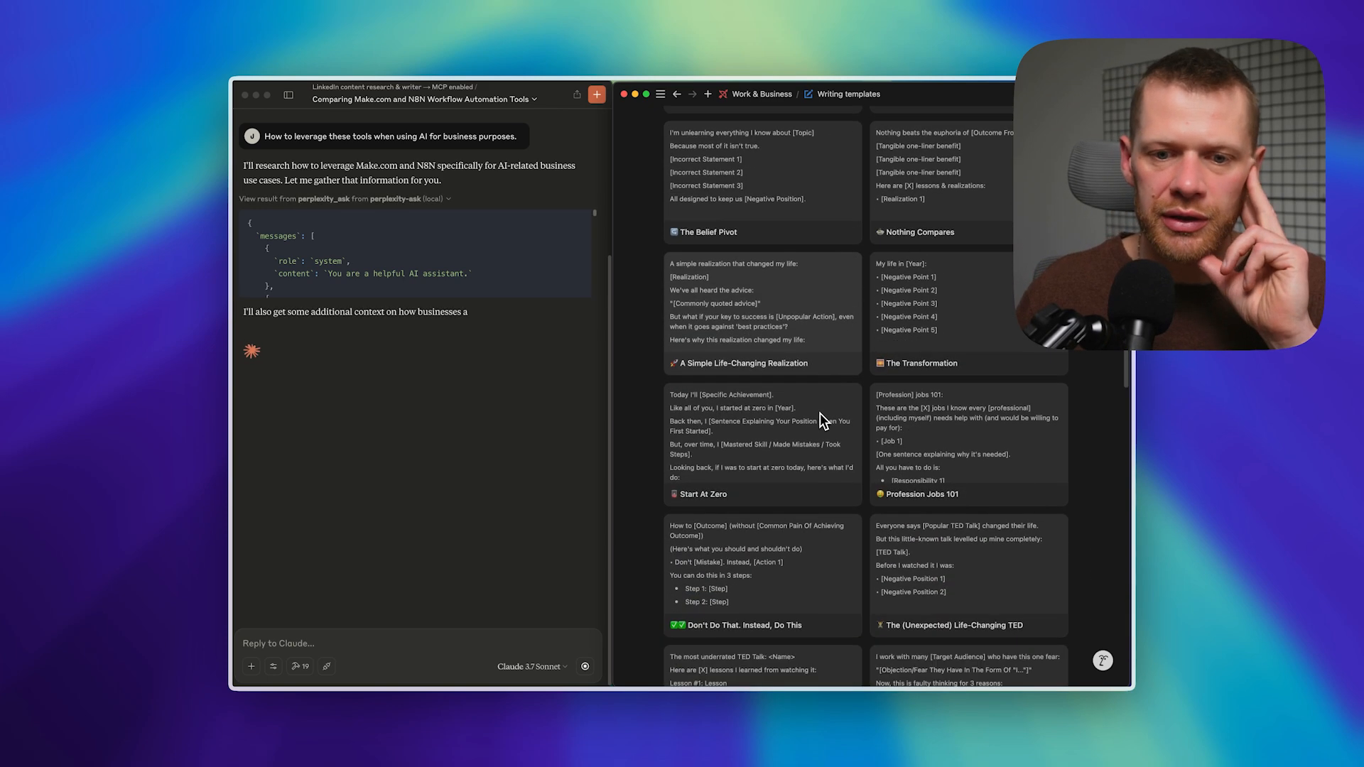
{"action": "scroll", "coordinate": [803, 449], "scroll_direction": "down", "scroll_amount": 5}
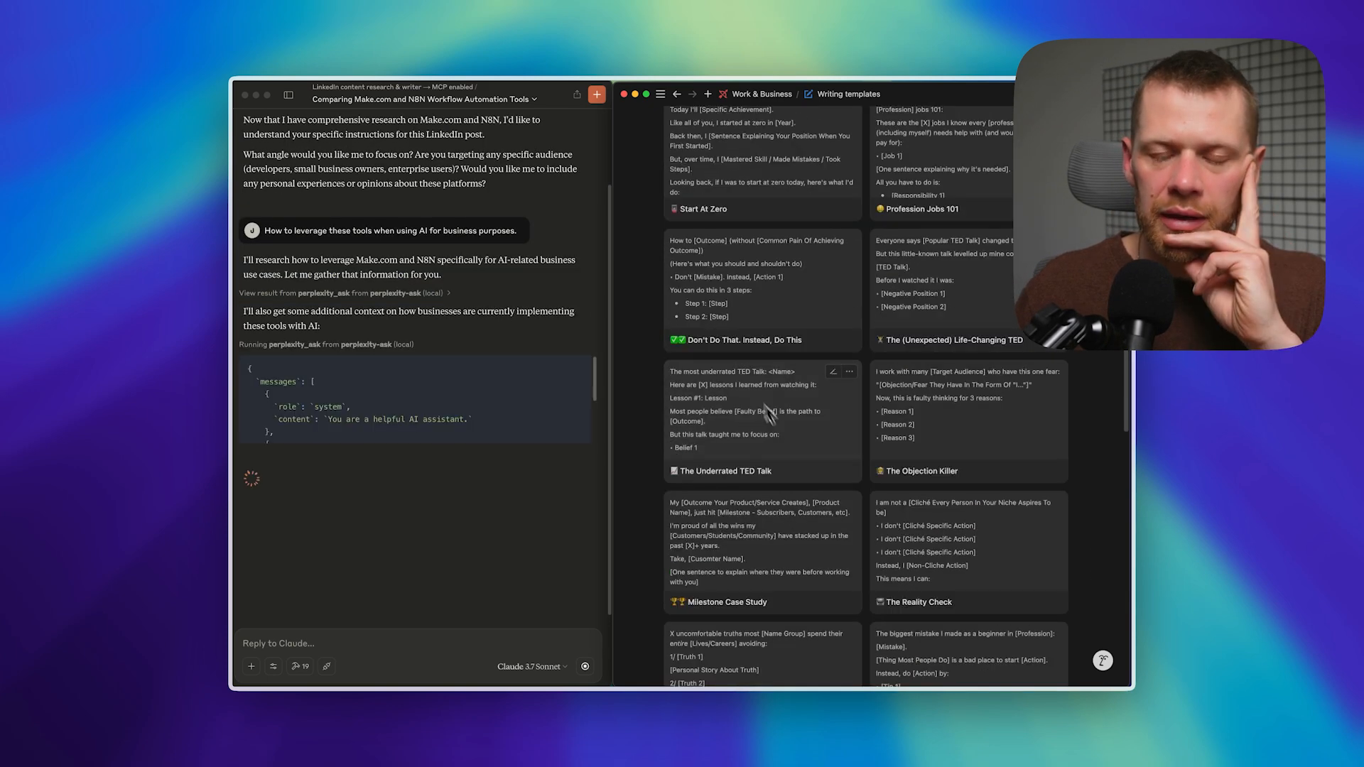
{"action": "scroll", "coordinate": [773, 376], "scroll_direction": "down", "scroll_amount": 5}
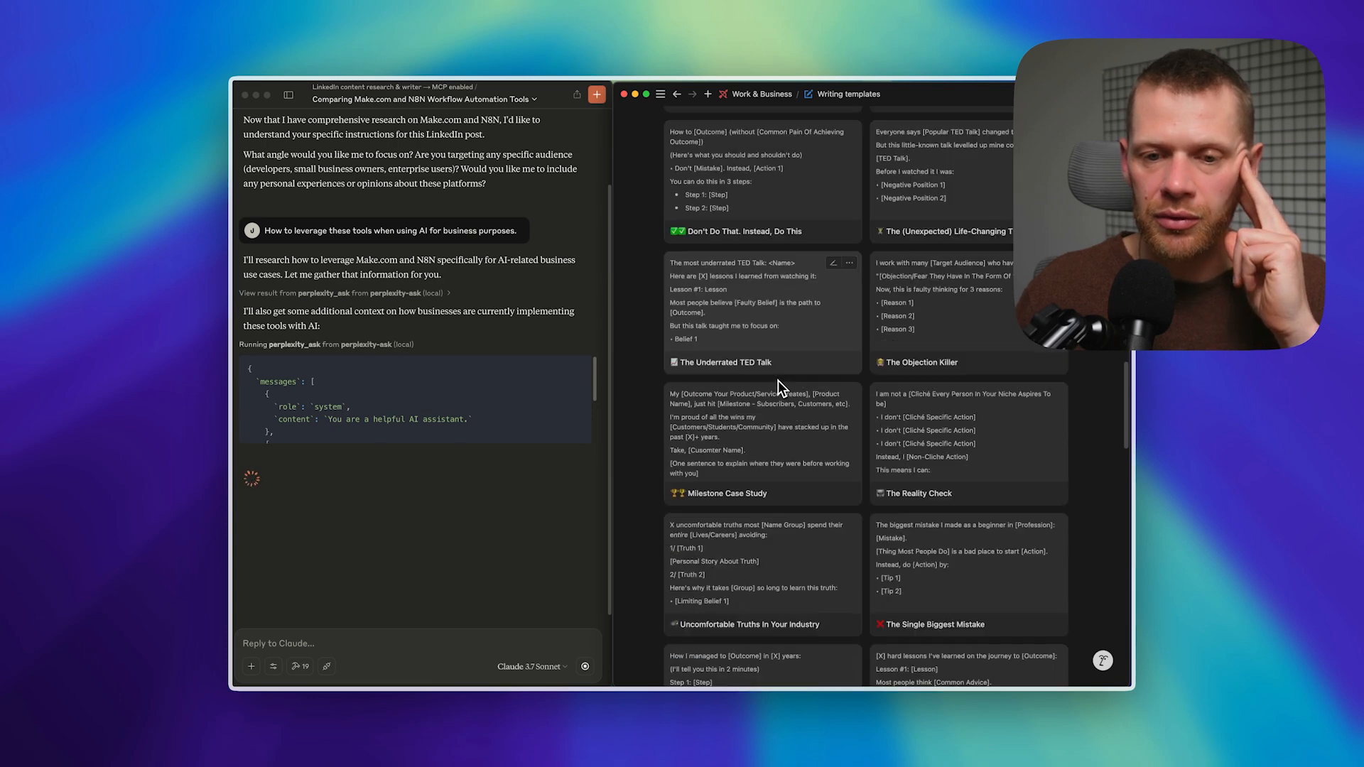
{"action": "scroll", "coordinate": [838, 470], "scroll_direction": "down", "scroll_amount": 10}
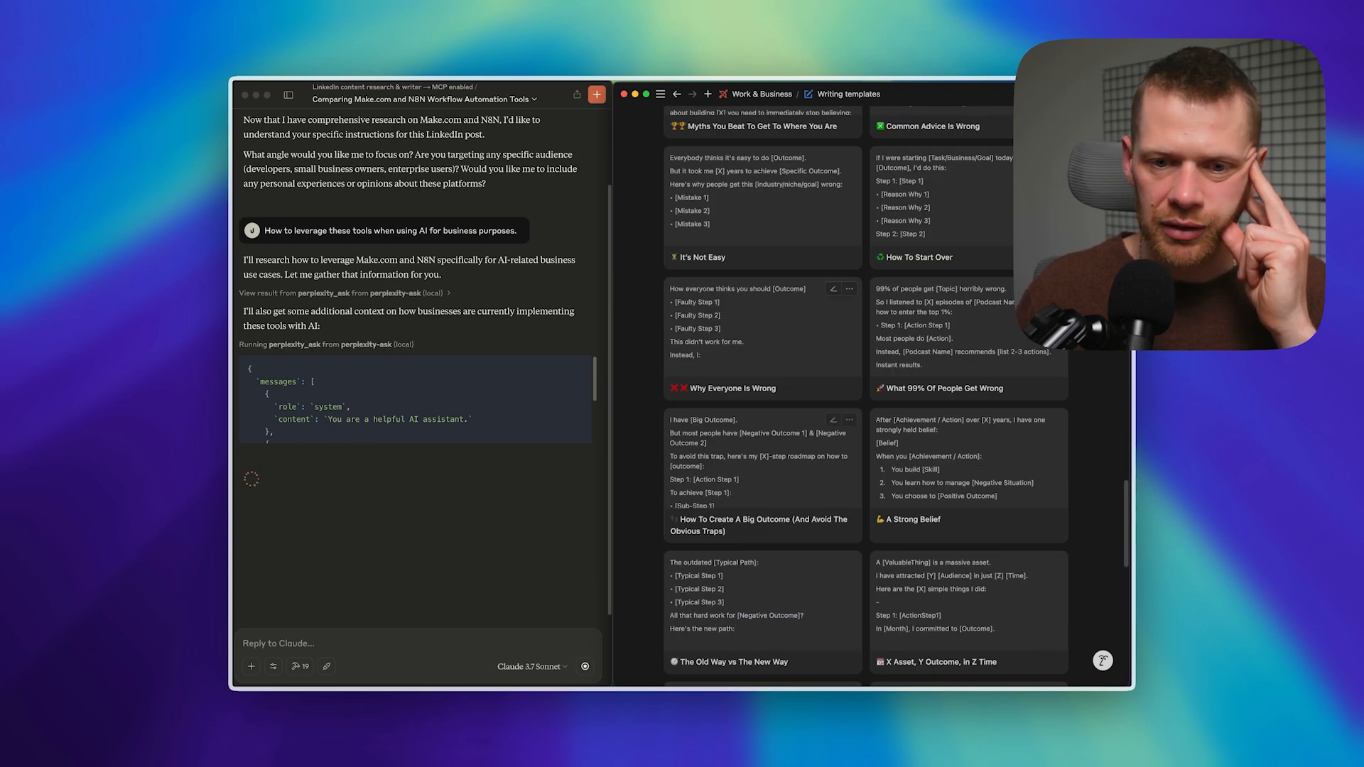
{"action": "scroll", "coordinate": [782, 526], "scroll_direction": "down", "scroll_amount": 5}
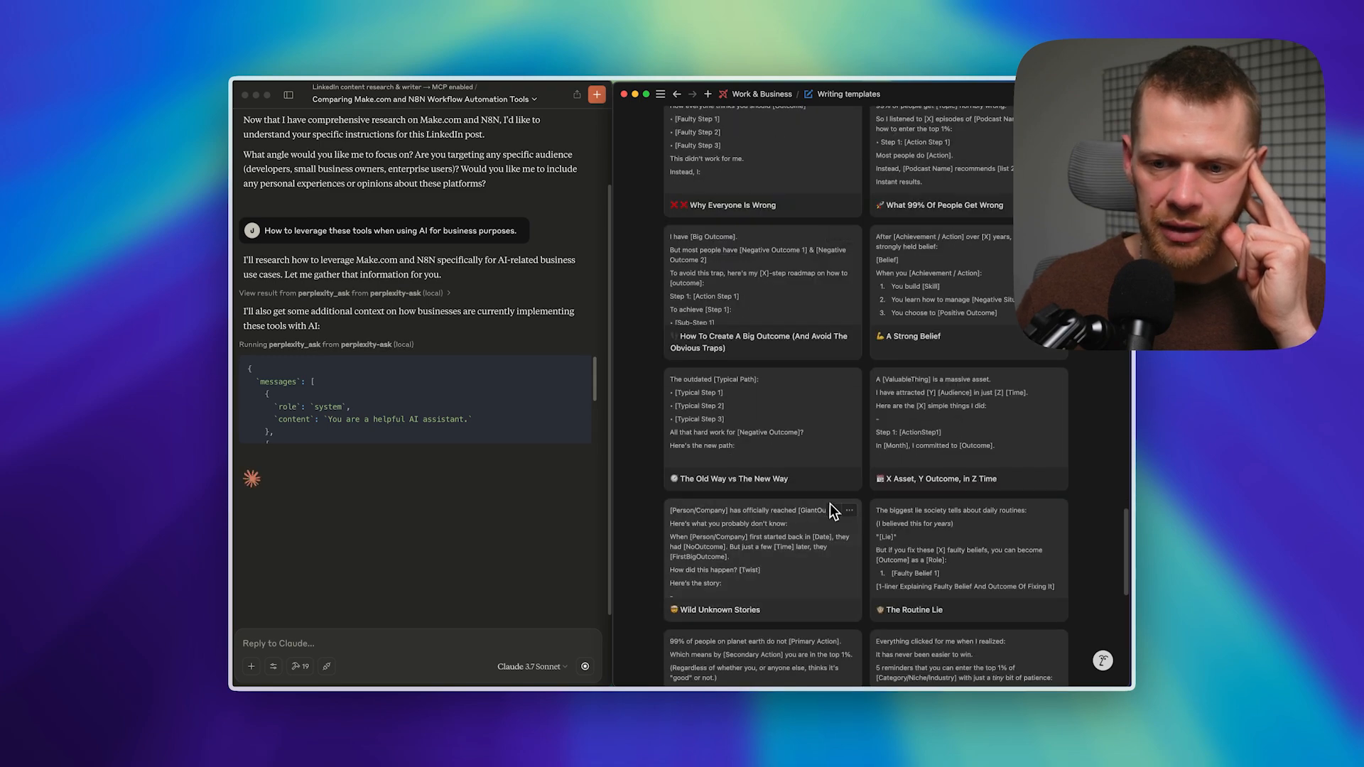
{"action": "scroll", "coordinate": [830, 501], "scroll_direction": "down", "scroll_amount": 10}
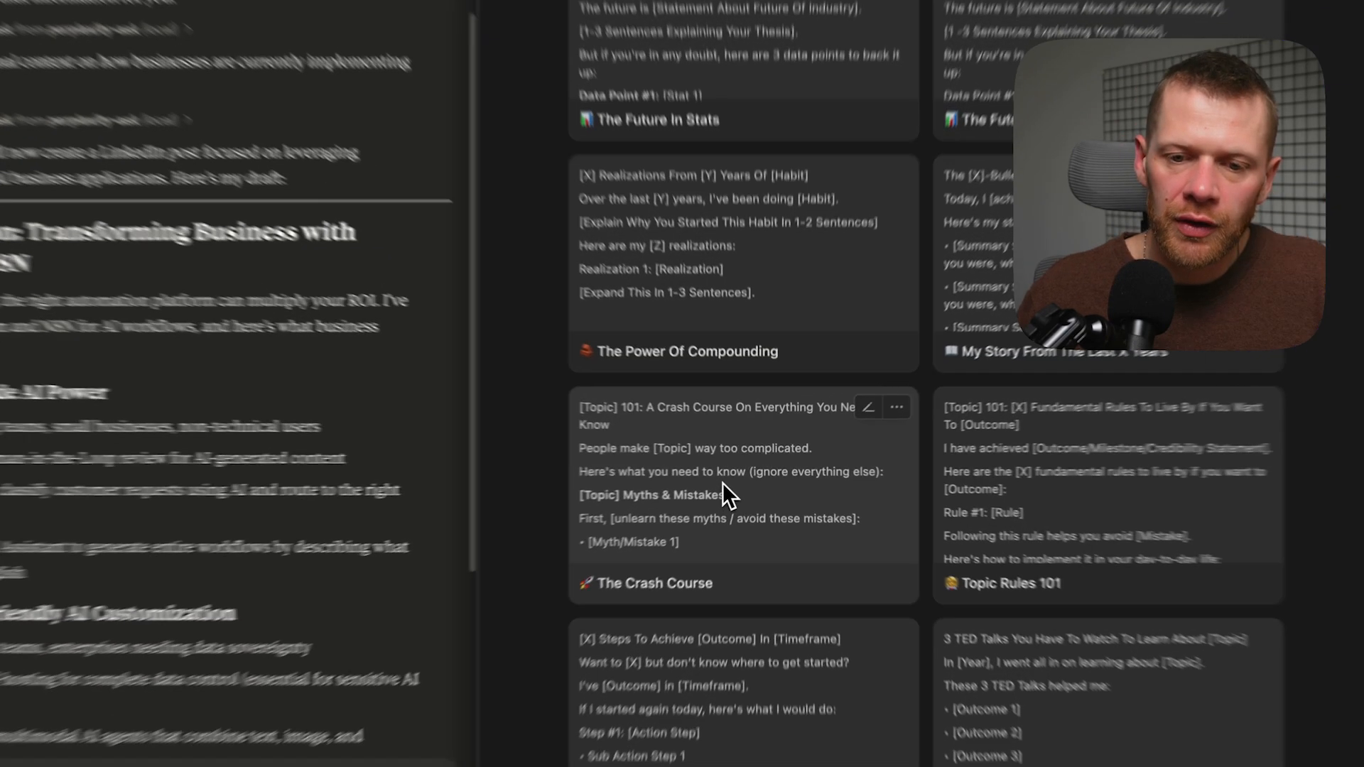
{"action": "left_click", "coordinate": [724, 485]}
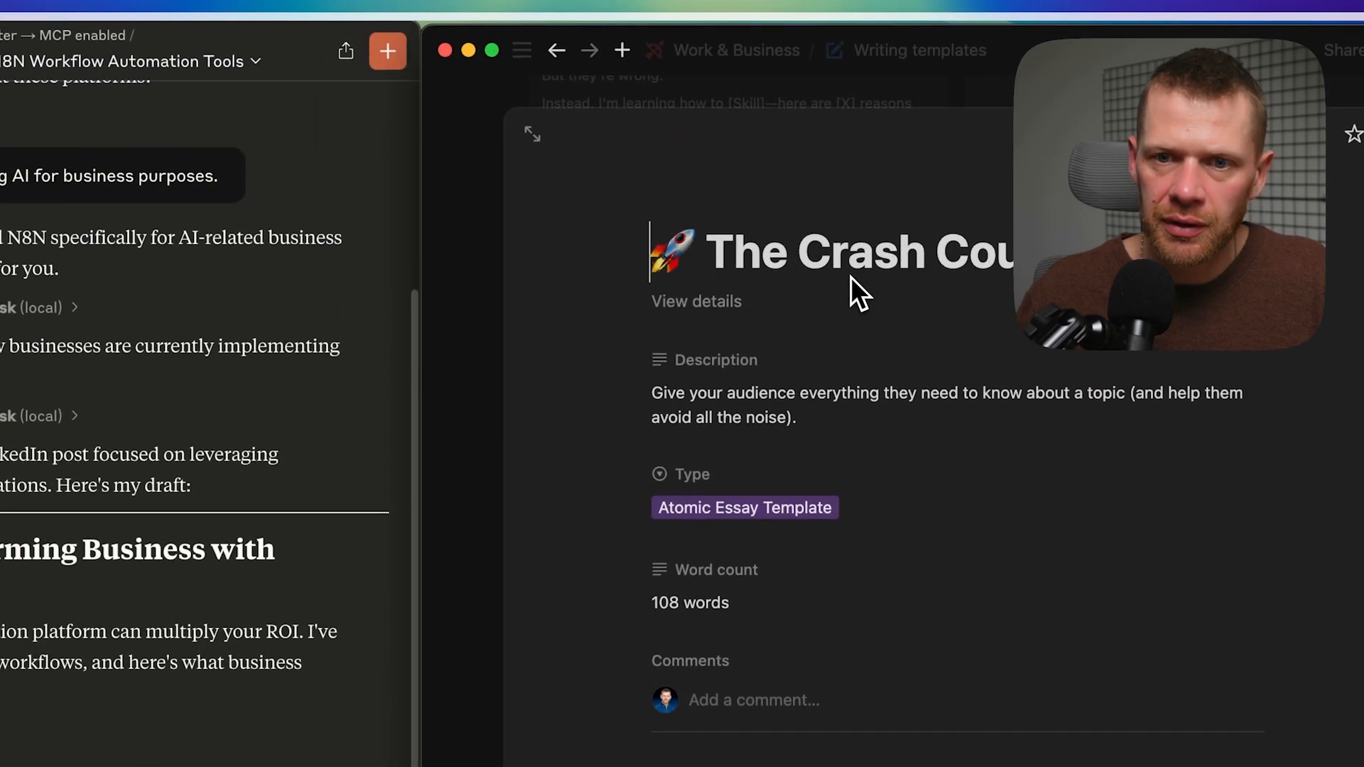
{"action": "key", "text": "super+a"}
{"action": "key", "text": "super+c"}
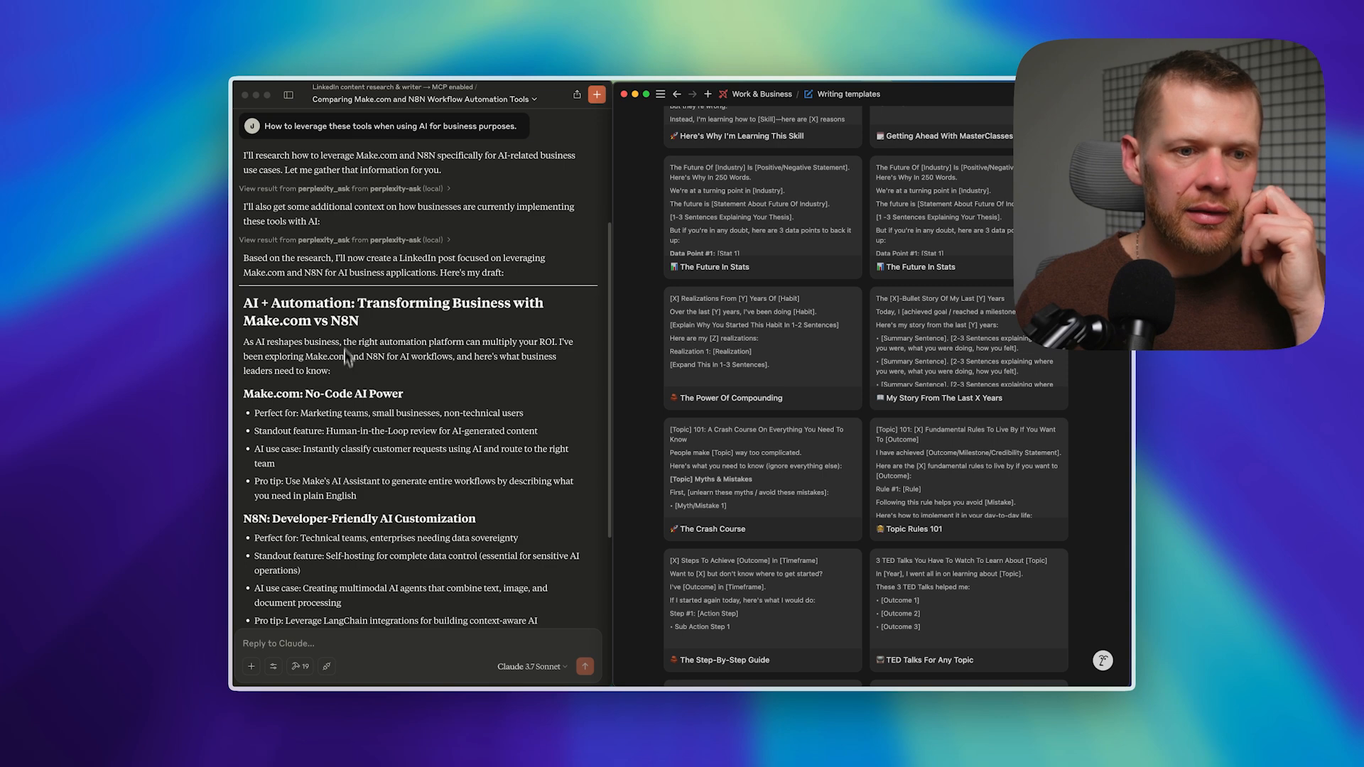
Review Claude's draft and ask it to "Use my Notion writing template: 🚀 The Crash Course".
{"action": "scroll", "coordinate": [348, 373], "scroll_direction": "up", "scroll_amount": 5}
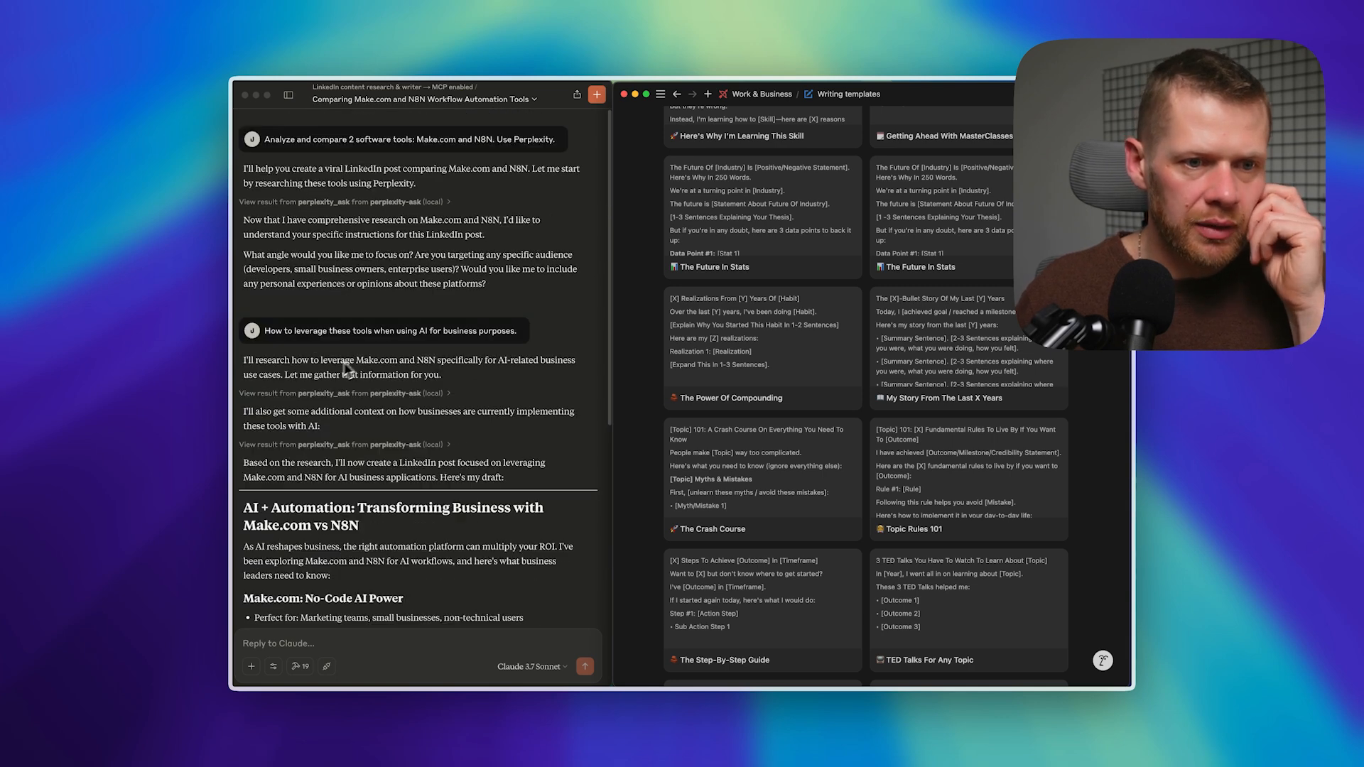
{"action": "scroll", "coordinate": [308, 399], "scroll_direction": "down", "scroll_amount": 5}
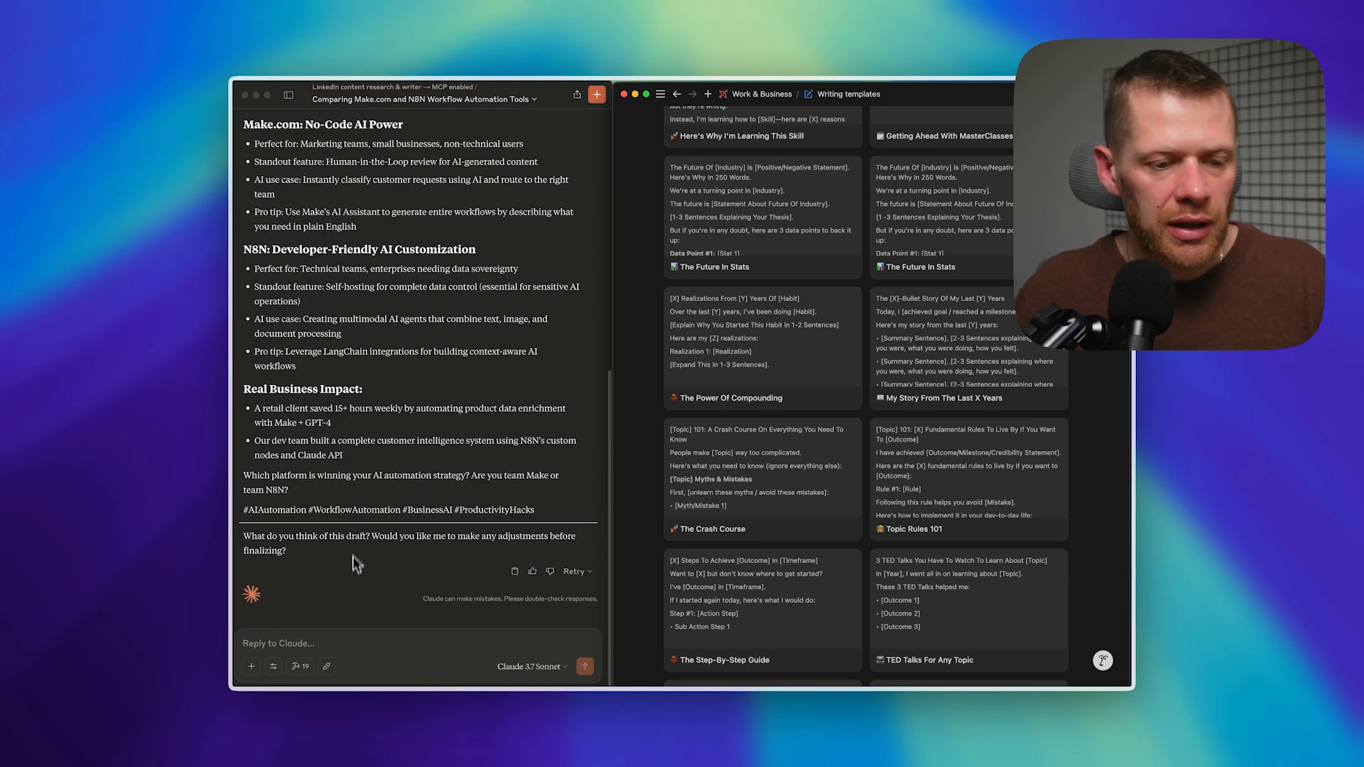
{"action": "left_click", "coordinate": [311, 644]}
{"action": "key", "text": "super+v"}
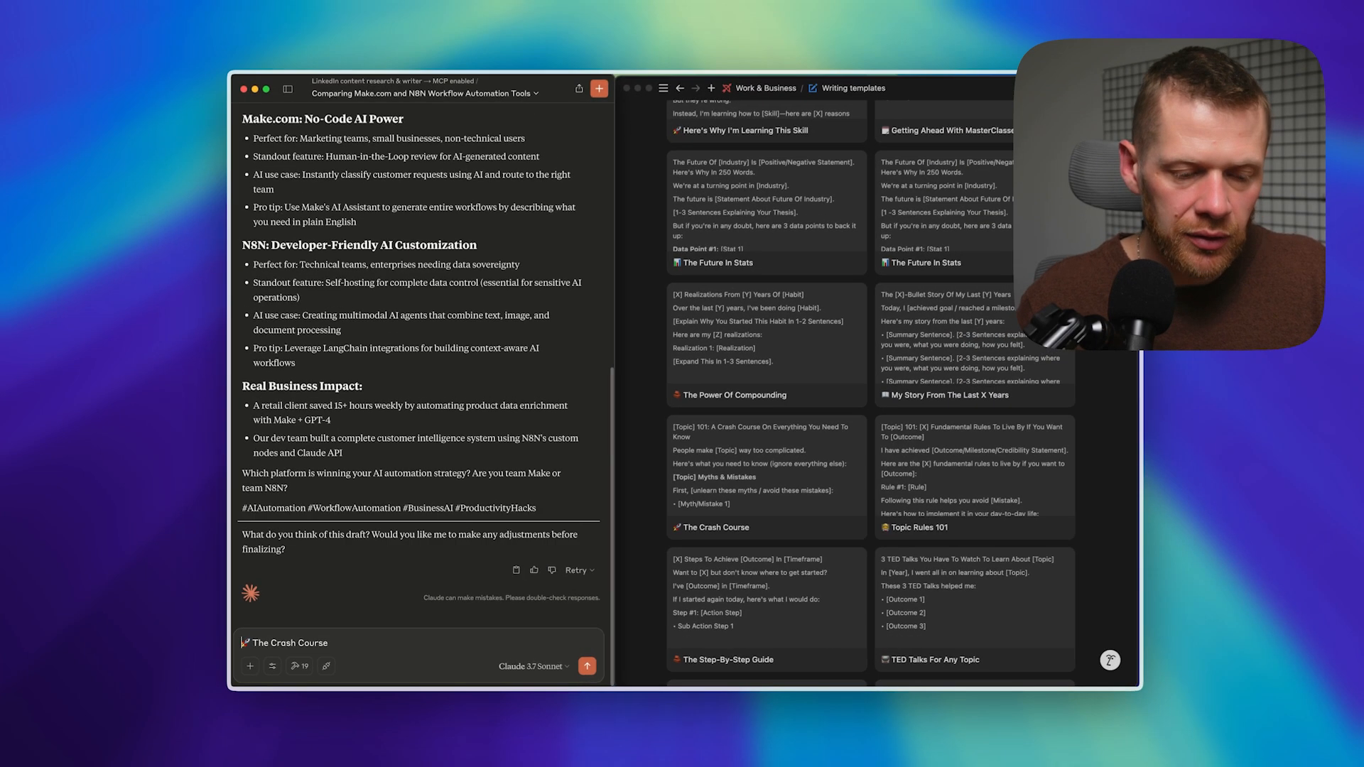
{"action": "type", "text": "Use"}
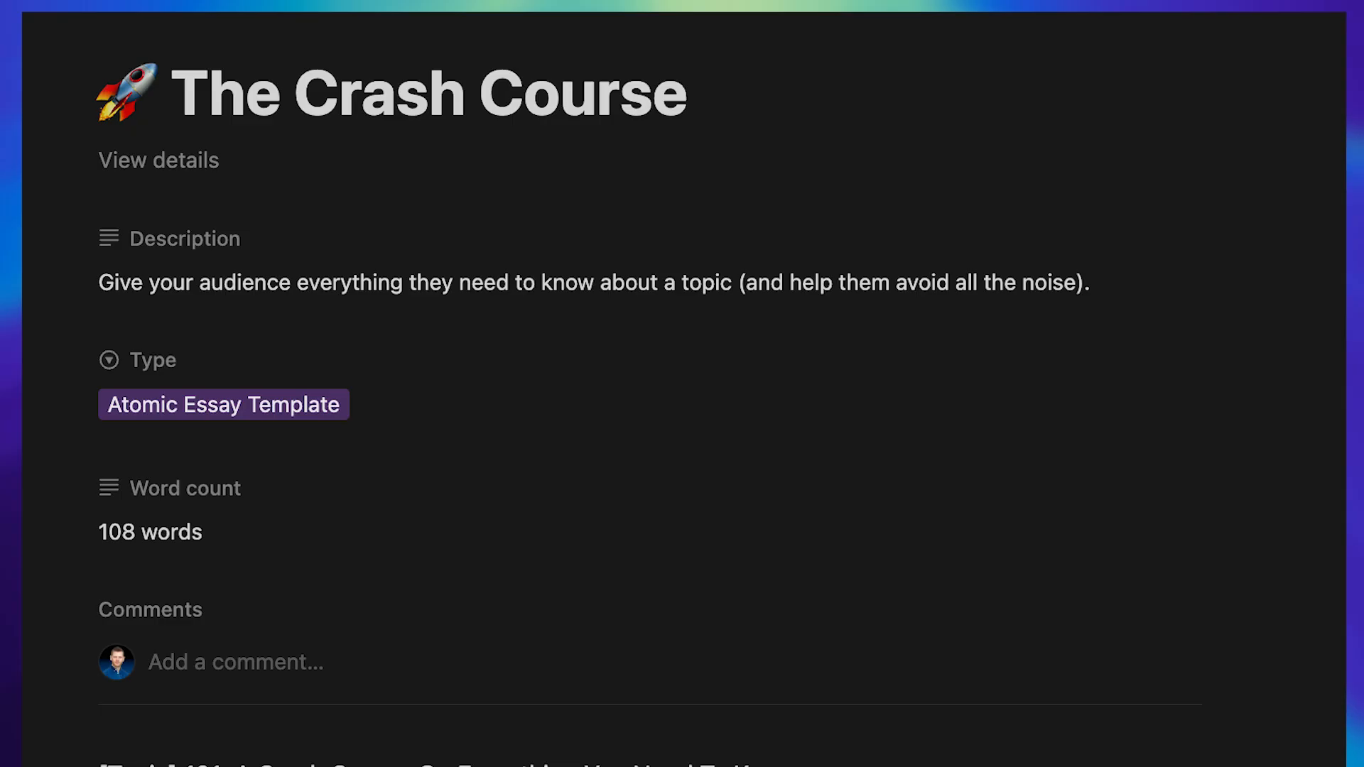
Read through The Crash Course template's content in Notion, from the topic title to the actionable steps.
{"action": "scroll", "coordinate": [682, 384], "scroll_direction": "down", "scroll_amount": 5}
{"action": "scroll", "coordinate": [682, 384], "scroll_direction": "down", "scroll_amount": 6}
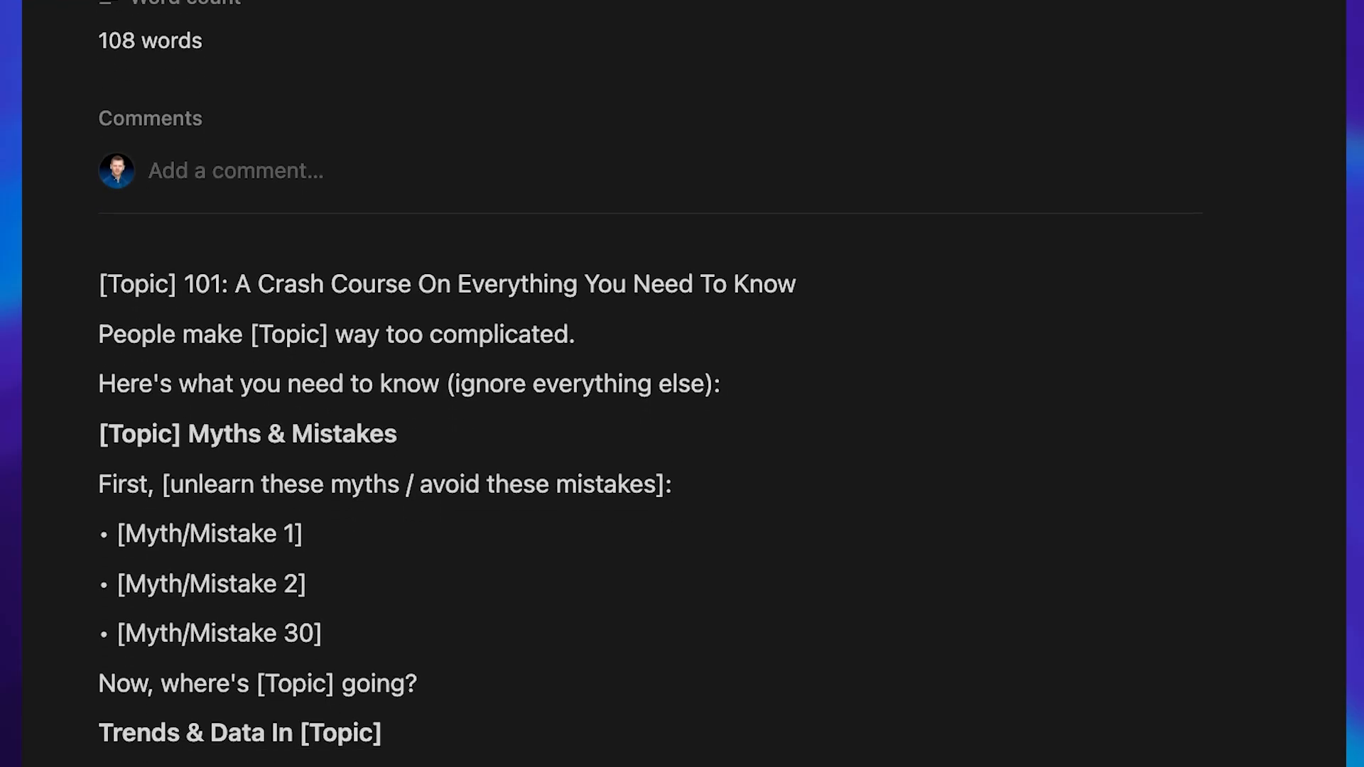
{"action": "scroll", "coordinate": [683, 384], "scroll_direction": "down", "scroll_amount": 3}
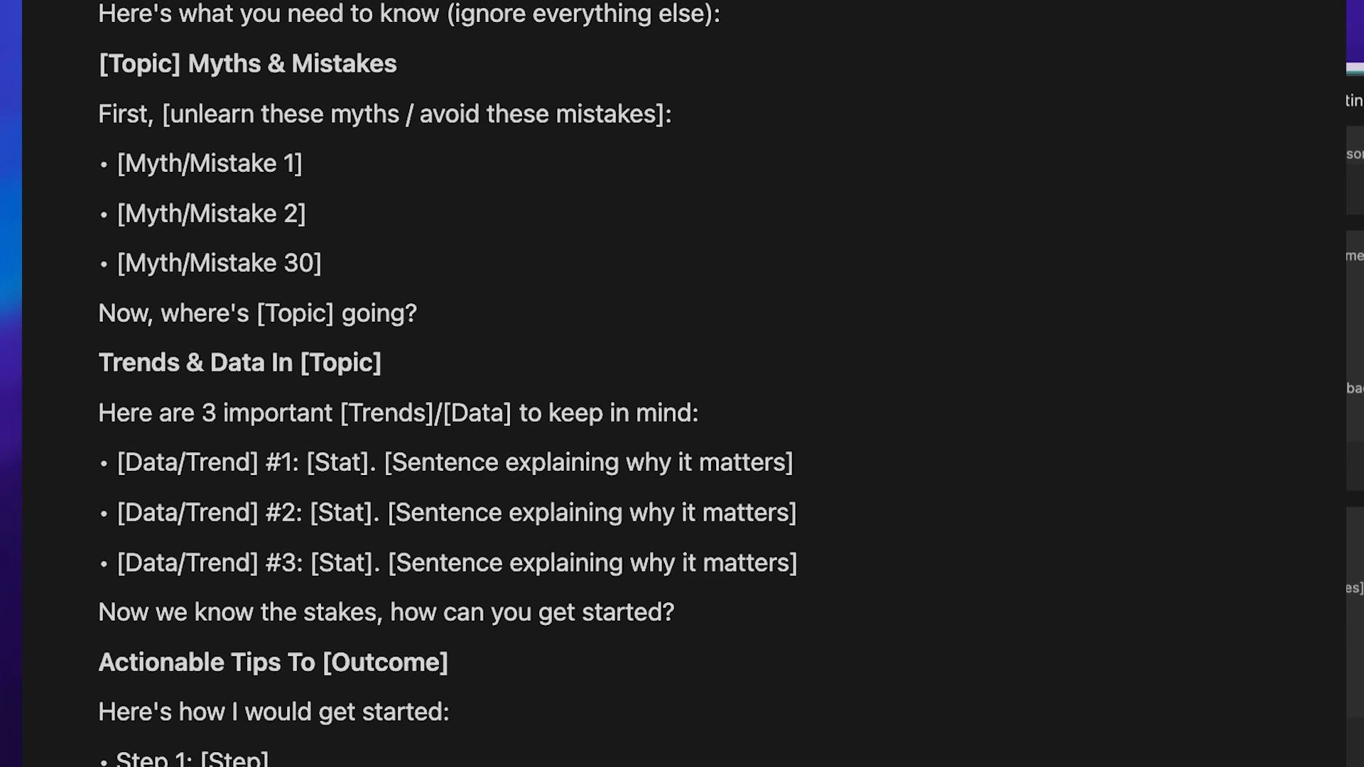
{"action": "scroll", "coordinate": [682, 384], "scroll_direction": "down", "scroll_amount": 2}
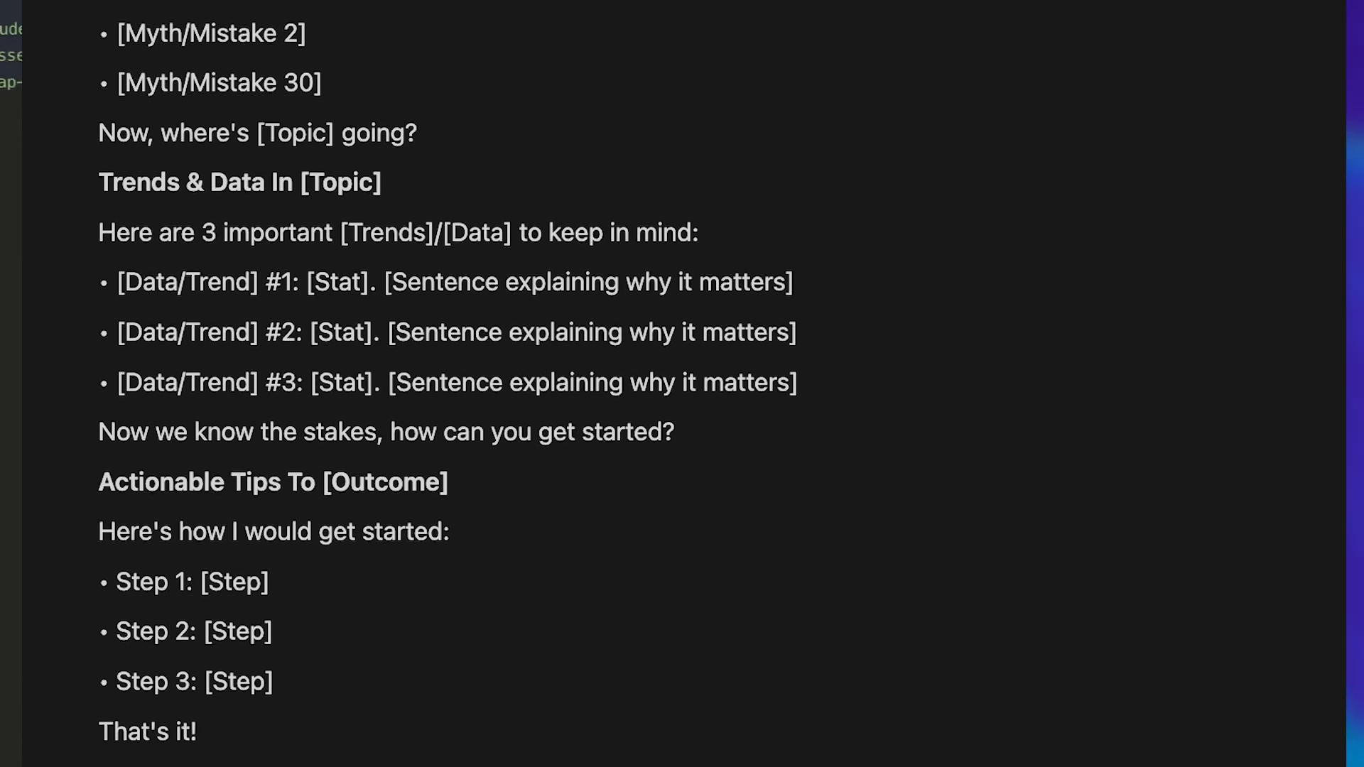
{"action": "scroll", "coordinate": [683, 384], "scroll_direction": "down", "scroll_amount": 1}
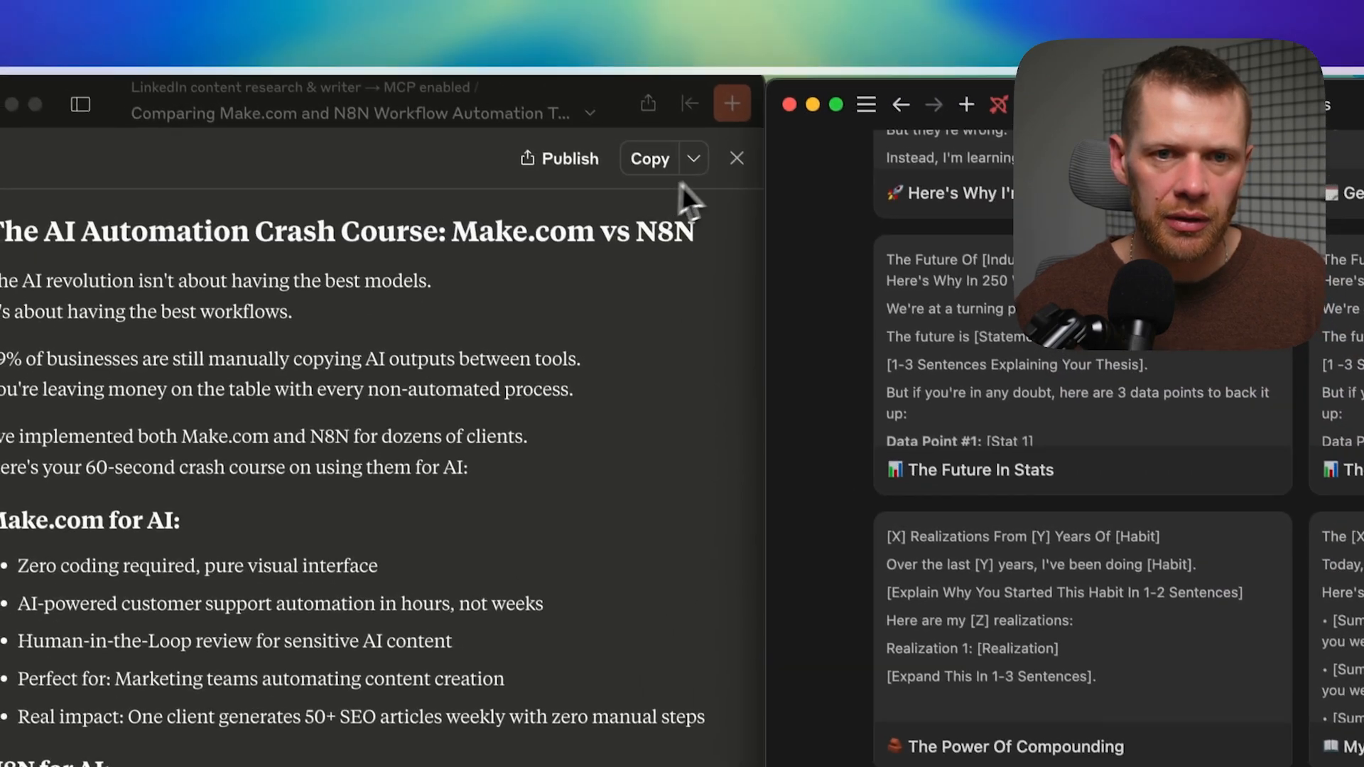
Close the generated document and examine the Notion search_pages request and the pages it returned for The Crash Course.
{"action": "left_click", "coordinate": [671, 67]}
{"action": "left_click", "coordinate": [674, 296]}
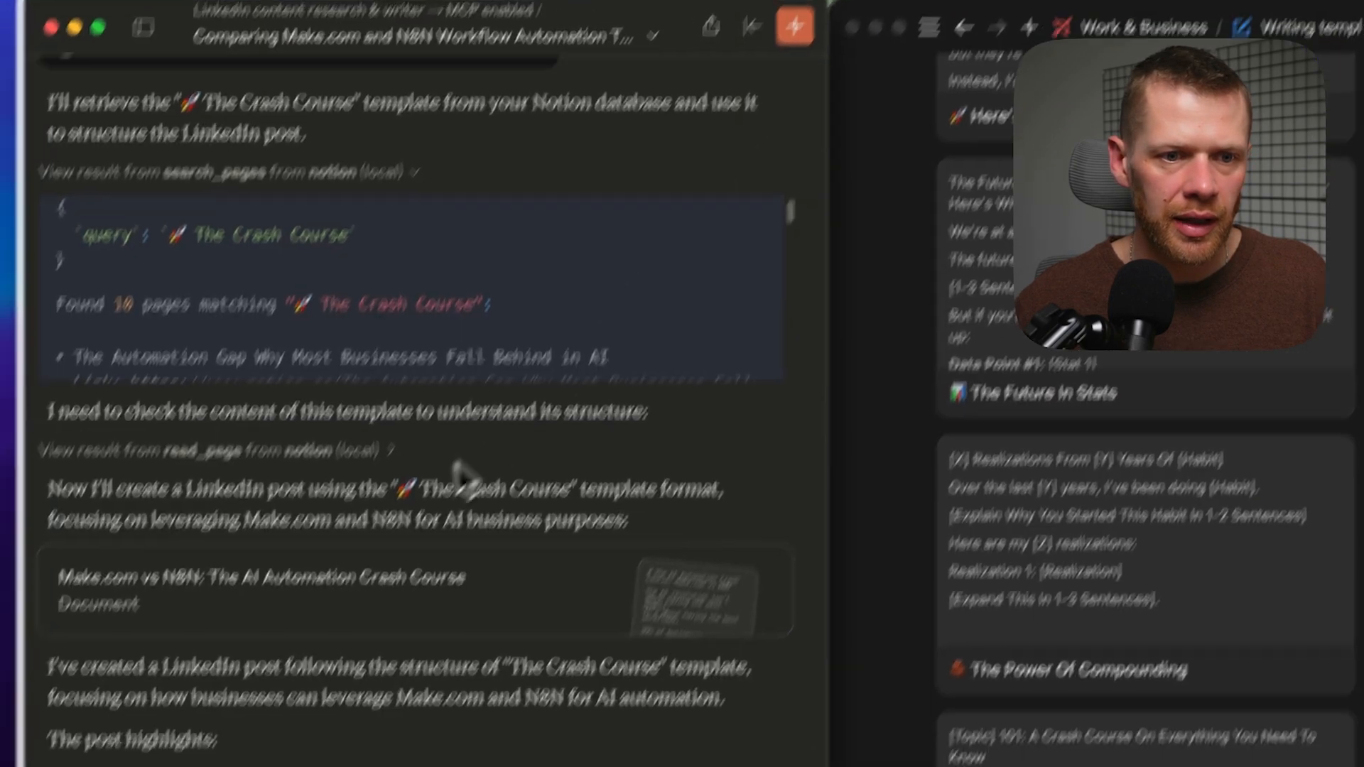
{"action": "scroll", "coordinate": [285, 577], "scroll_direction": "up", "scroll_amount": 2}
{"action": "scroll", "coordinate": [245, 565], "scroll_direction": "down", "scroll_amount": 1}
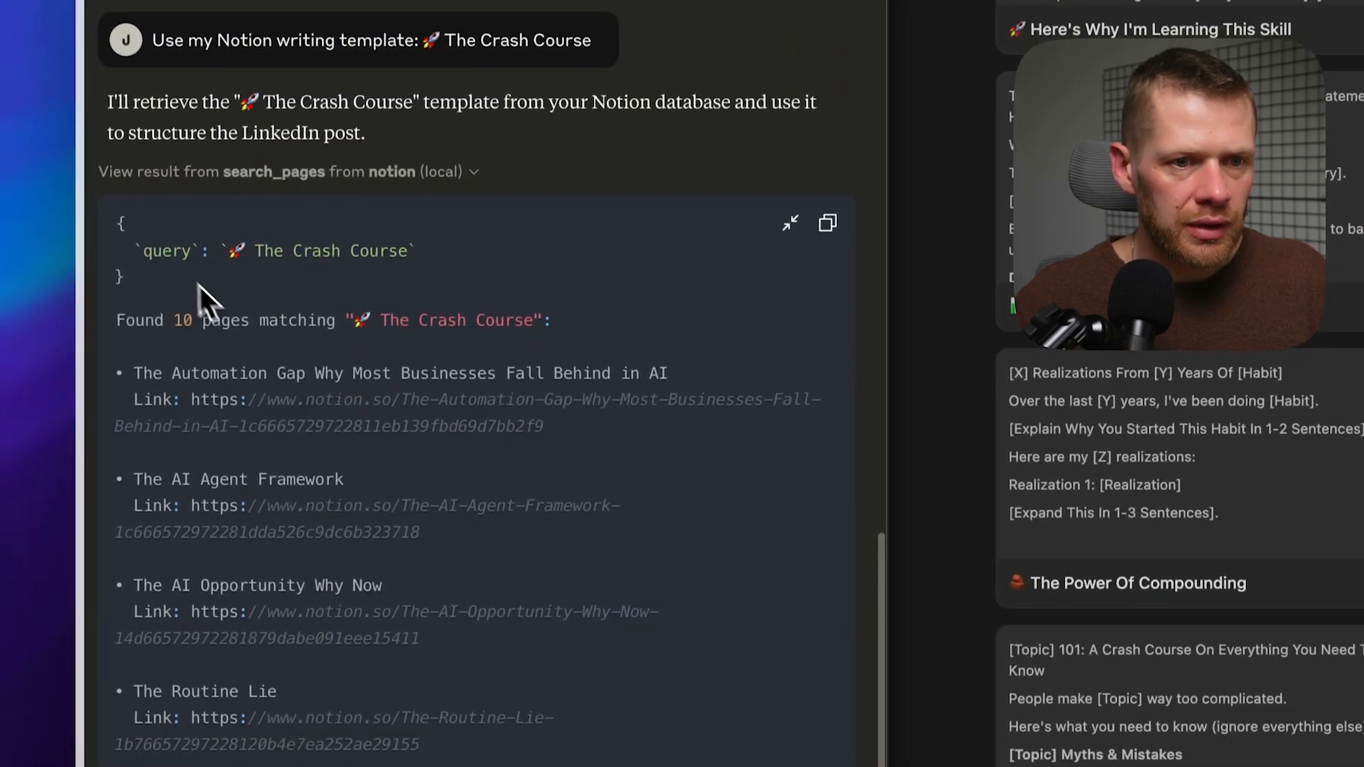
{"action": "scroll", "coordinate": [200, 291], "scroll_direction": "up", "scroll_amount": 1}
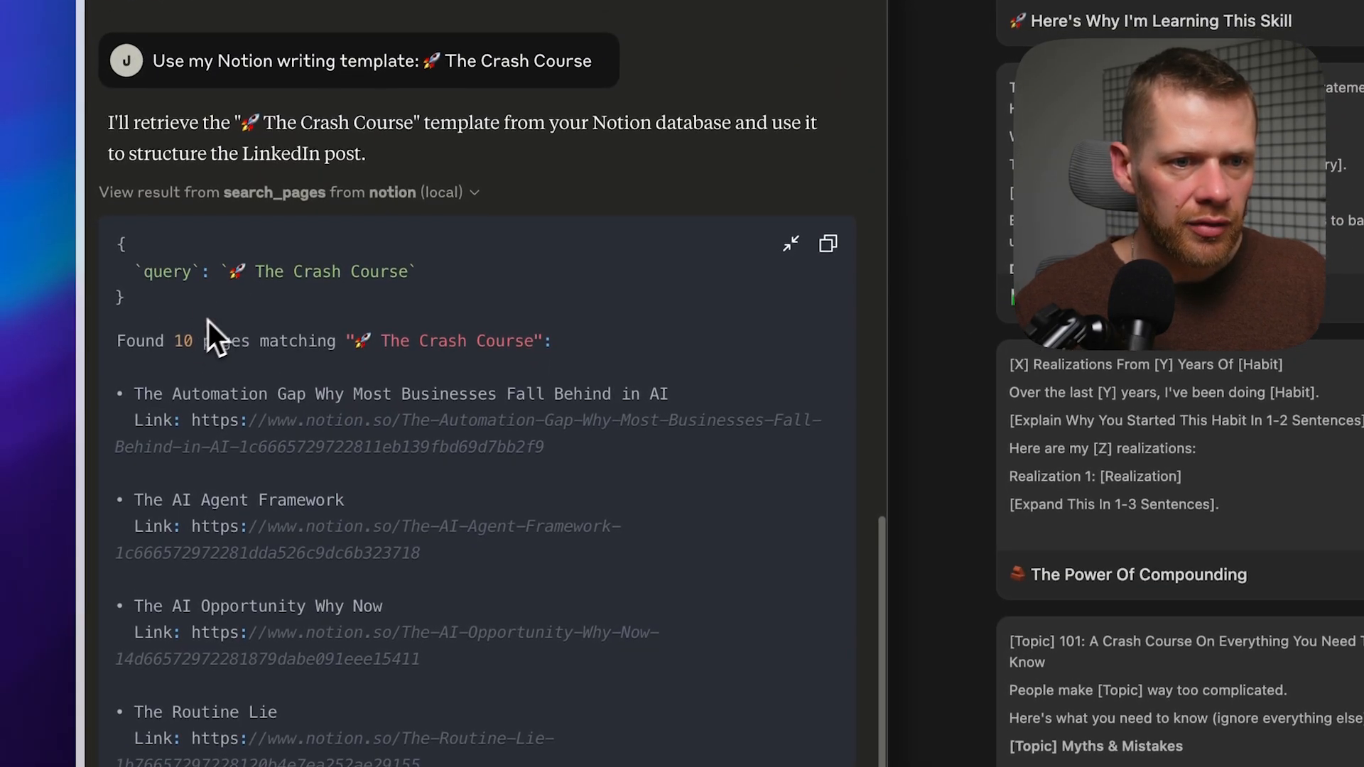
{"action": "left_click_drag", "start_coordinate": [175, 349], "coordinate": [213, 348]}
{"action": "left_click", "coordinate": [513, 348]}
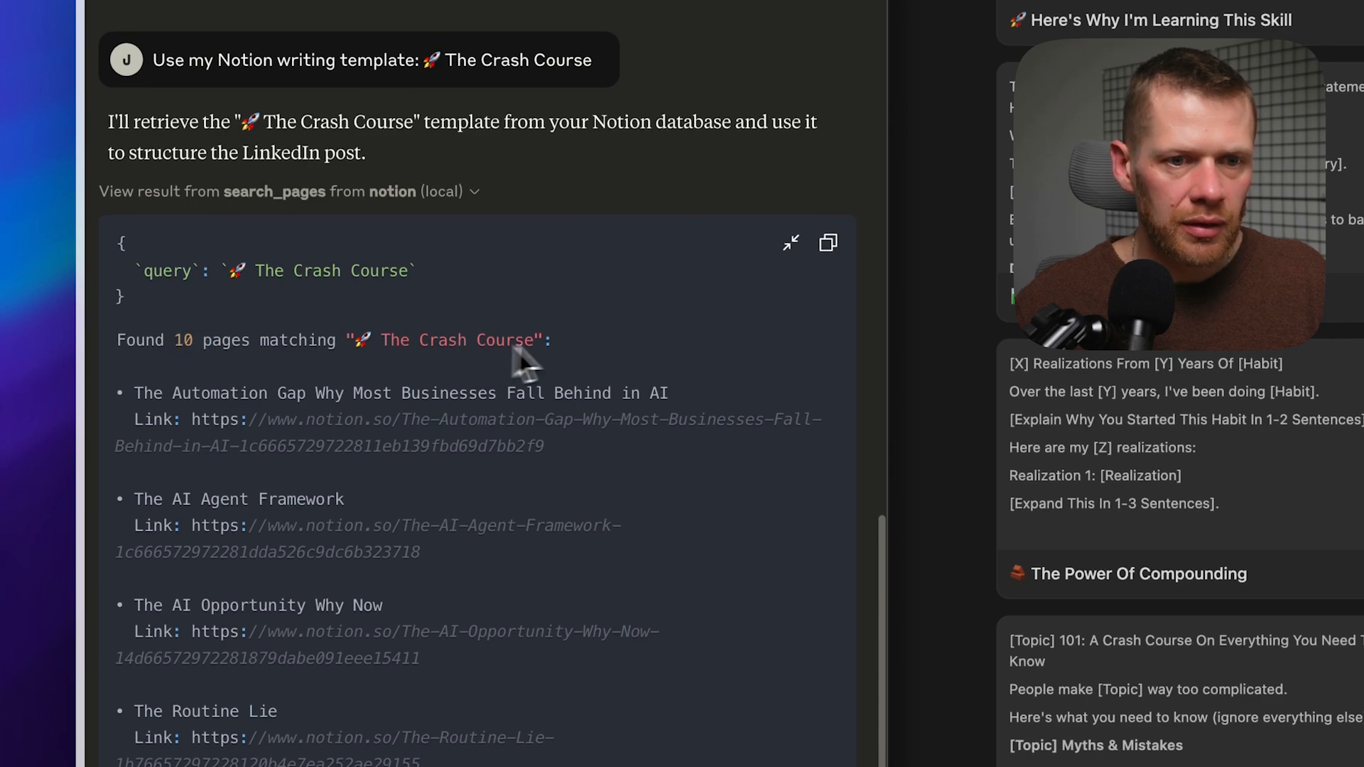
{"action": "left_click_drag", "start_coordinate": [547, 341], "coordinate": [320, 355]}
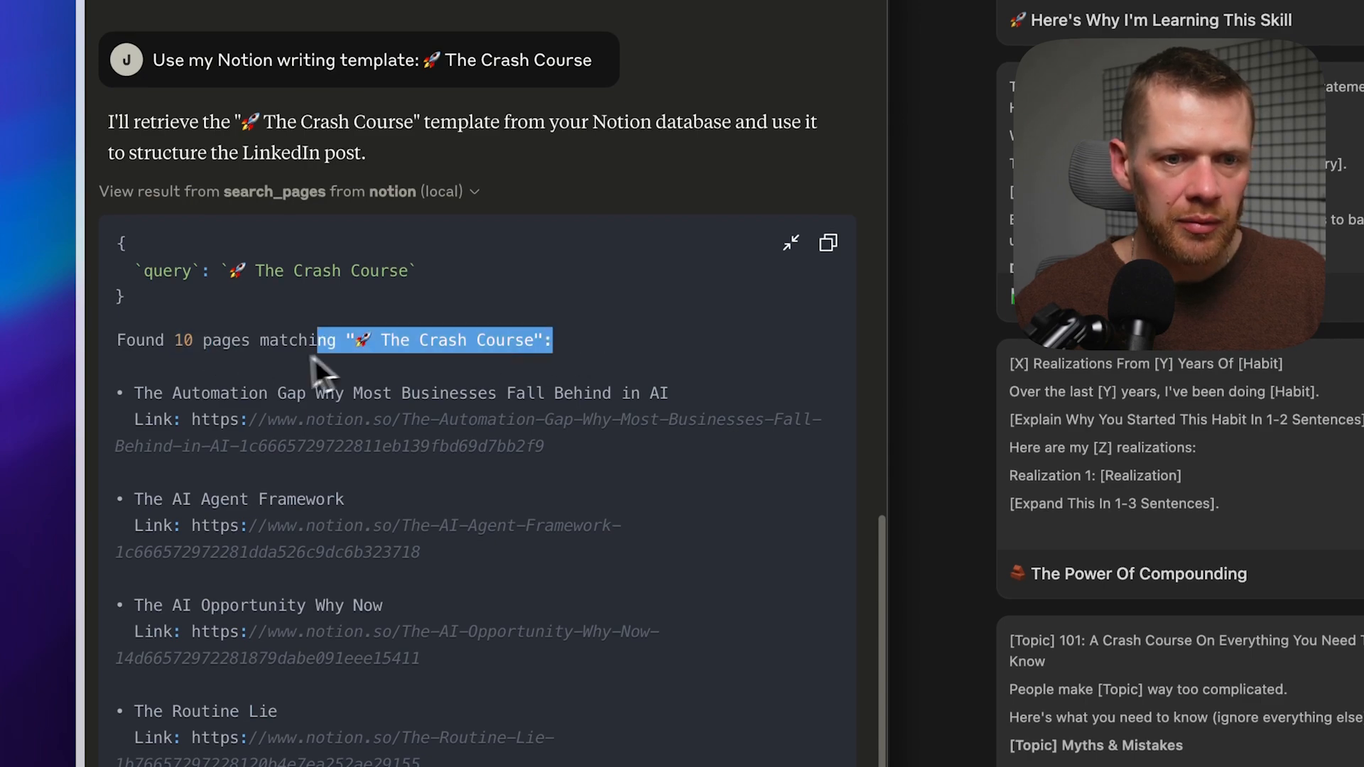
{"action": "scroll", "coordinate": [322, 365], "scroll_direction": "down", "scroll_amount": 1}
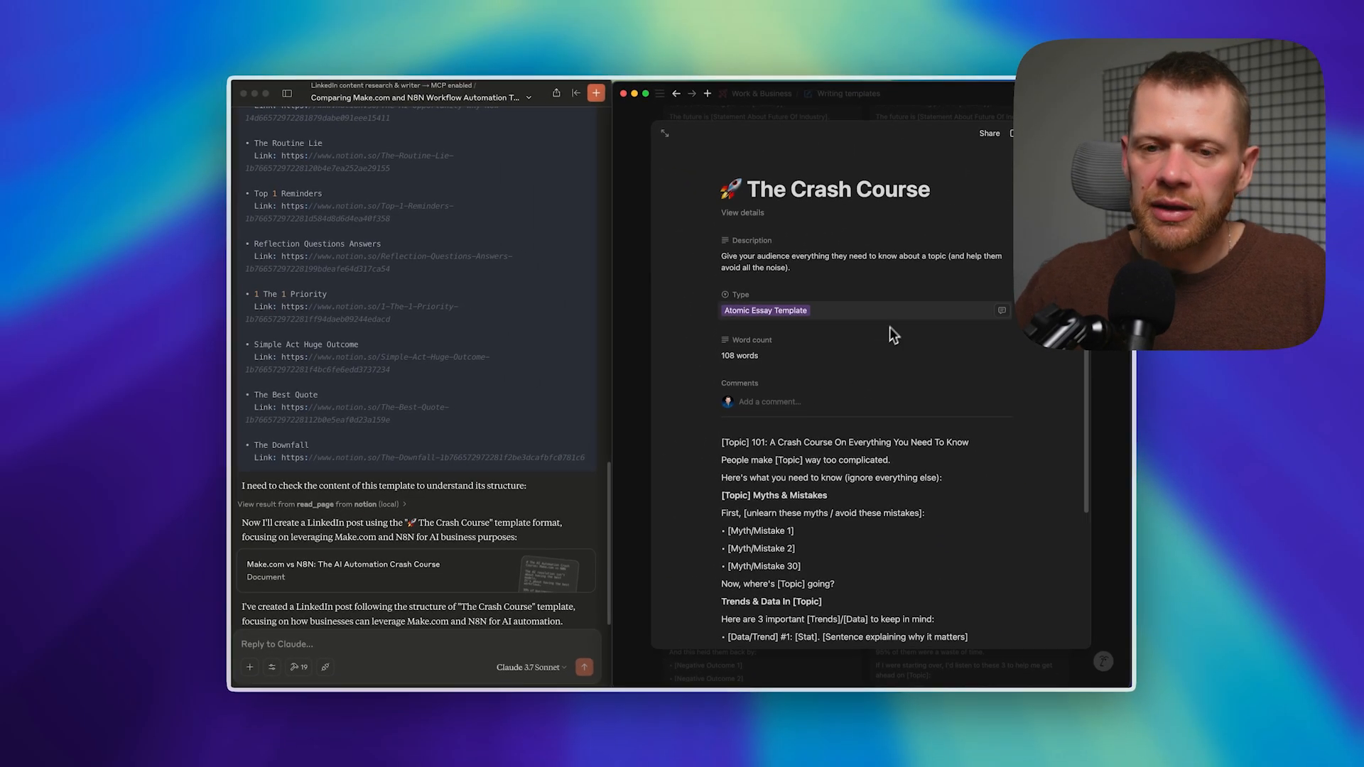
Show the full details of The Crash Course page in Notion and add a formula property named "rec id".
{"action": "scroll", "coordinate": [876, 284], "scroll_direction": "up", "scroll_amount": 1}
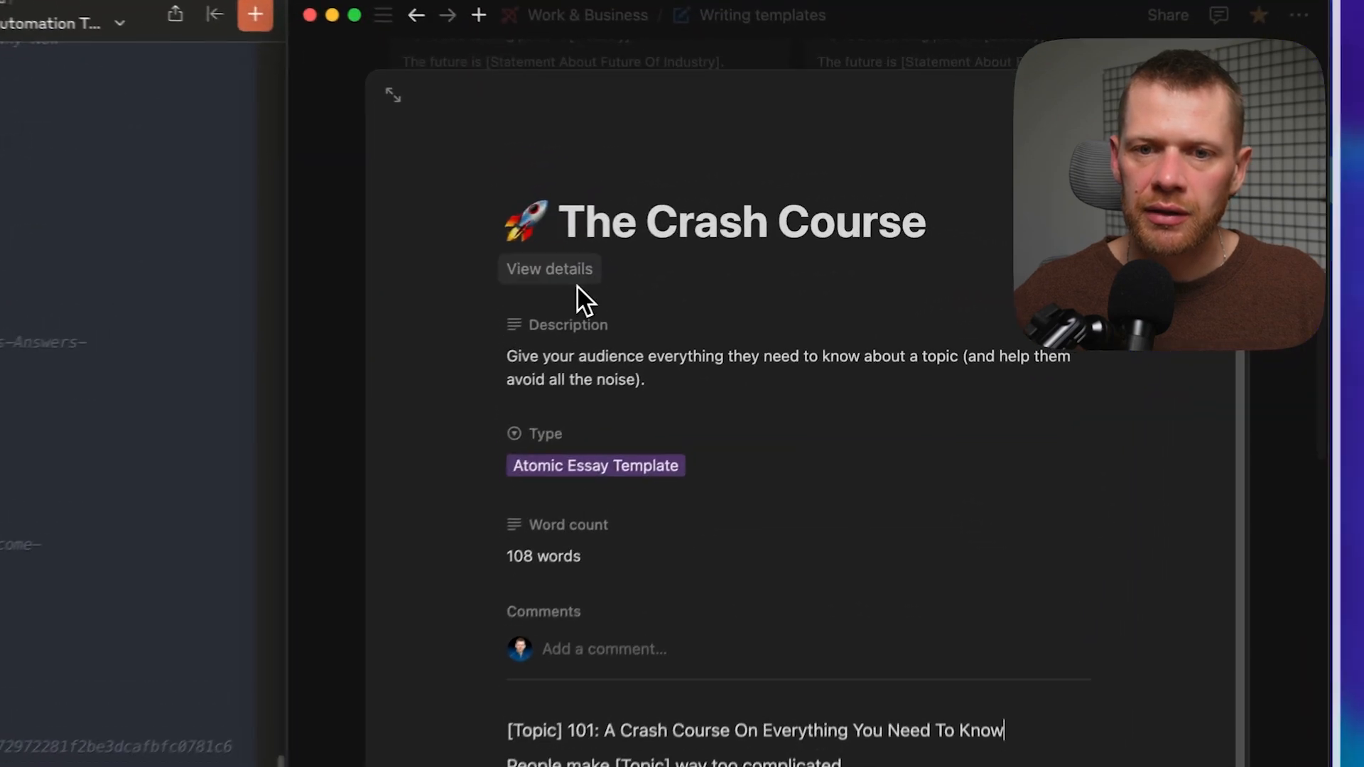
{"action": "left_click", "coordinate": [743, 221]}
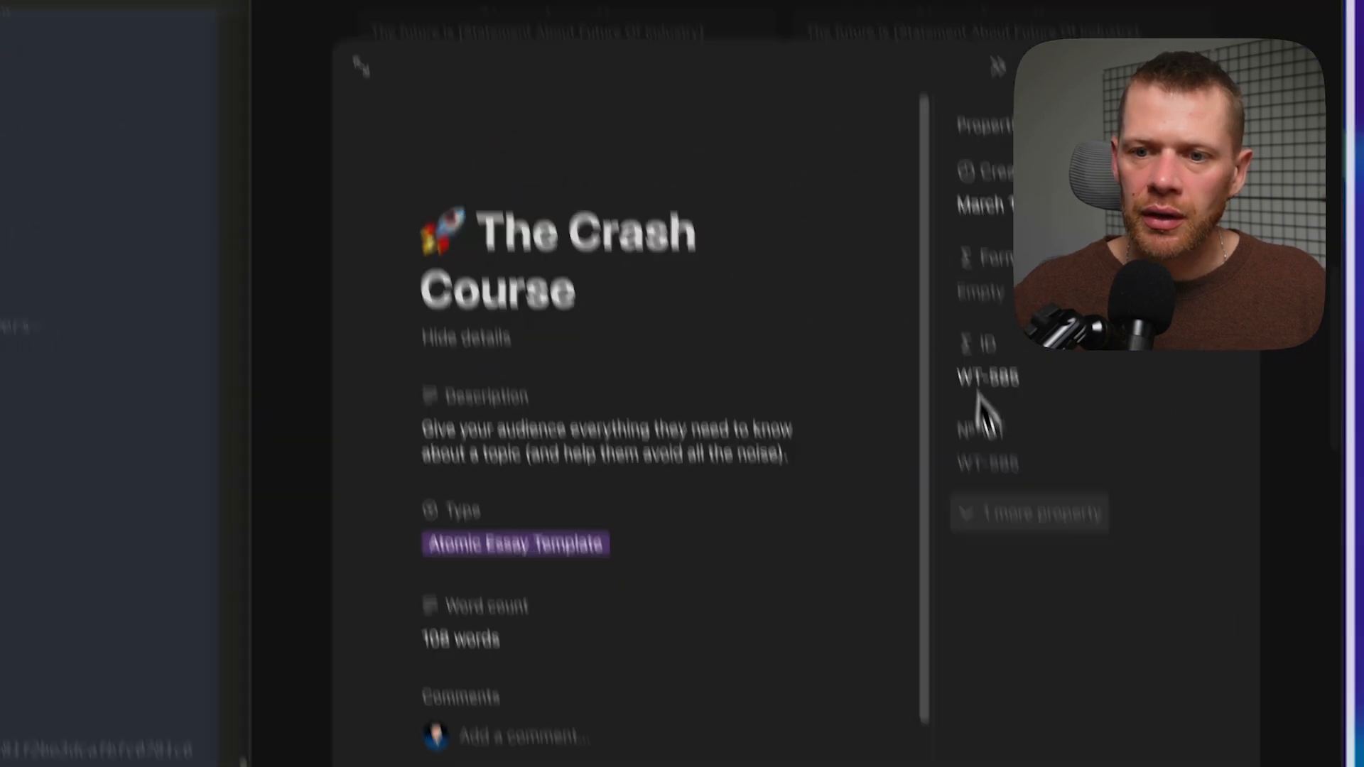
{"action": "left_click", "coordinate": [1023, 544]}
{"action": "scroll", "coordinate": [1062, 657], "scroll_direction": "down", "scroll_amount": 8}
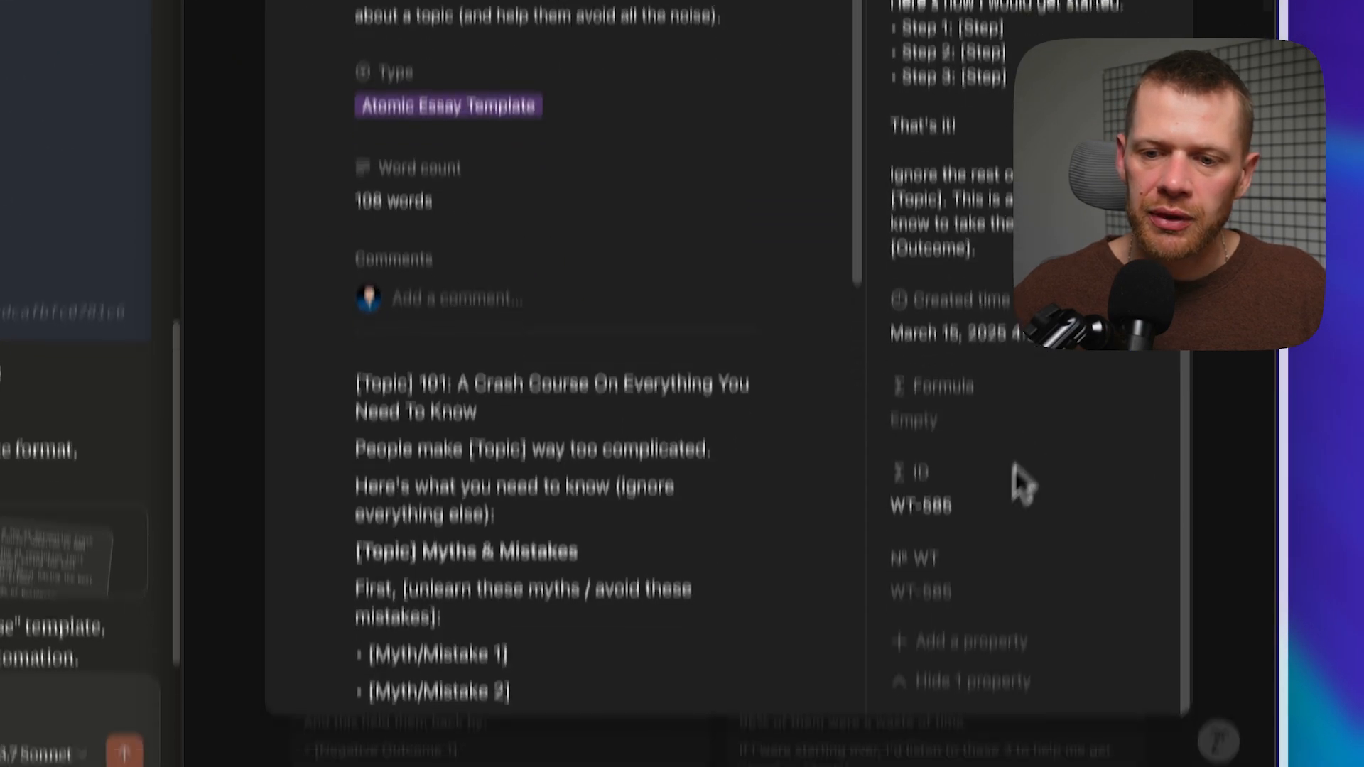
{"action": "left_click", "coordinate": [936, 544]}
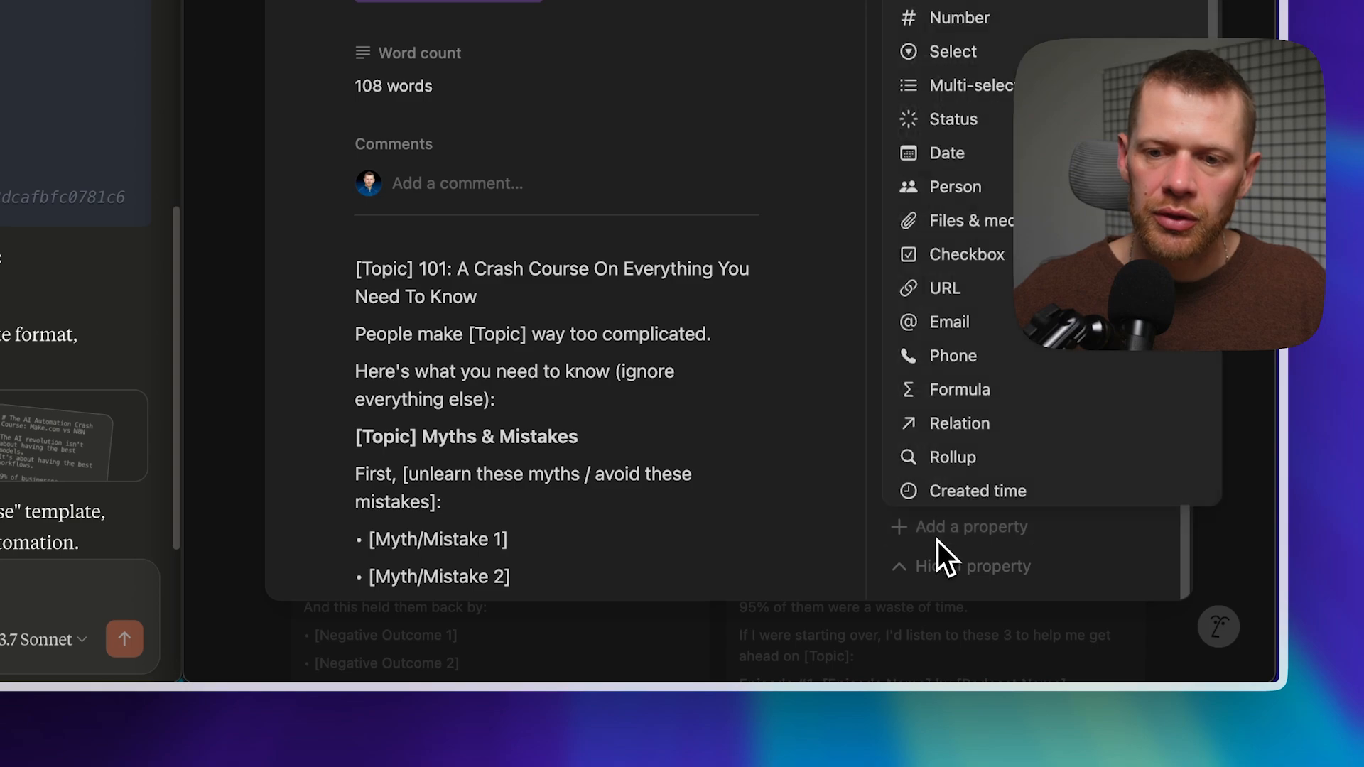
{"action": "scroll", "coordinate": [988, 494], "scroll_direction": "down", "scroll_amount": 3}
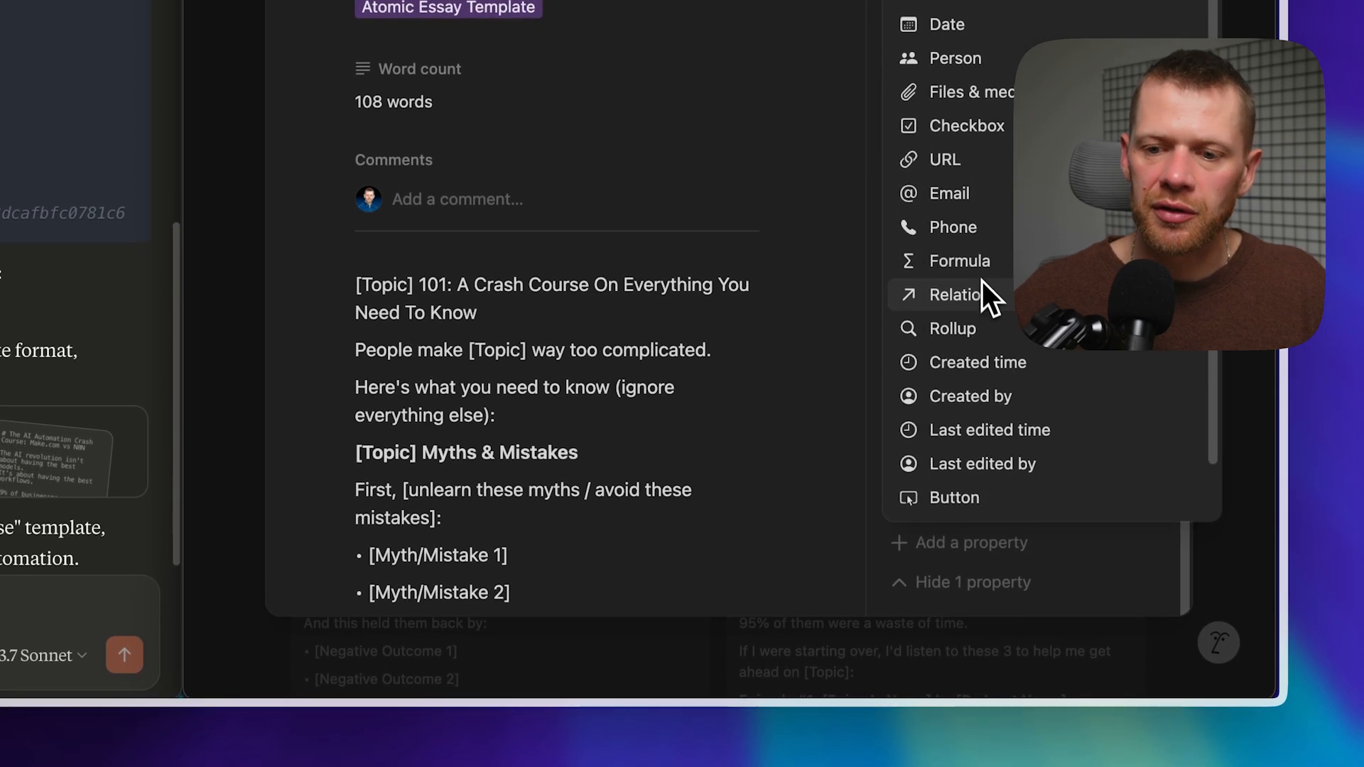
{"action": "left_click", "coordinate": [983, 267]}
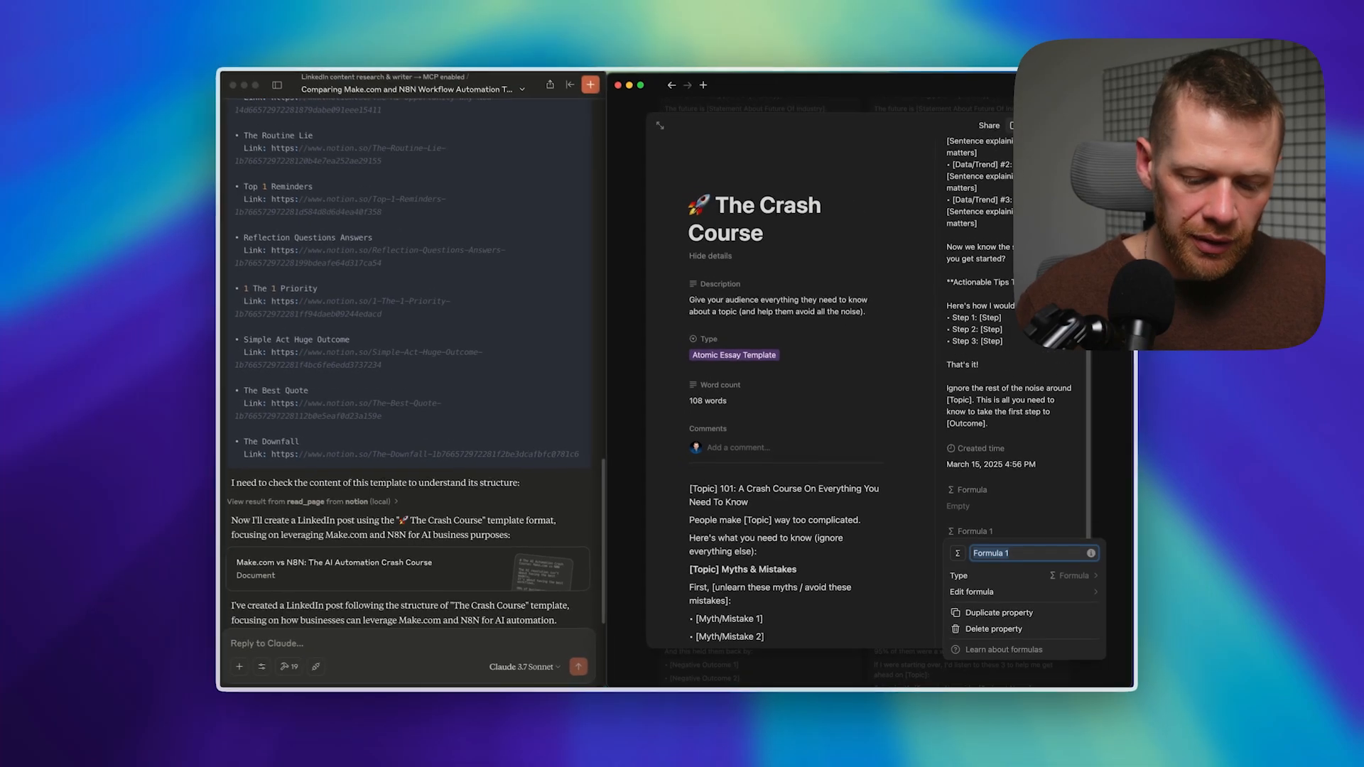
{"action": "type", "text": "rec"}
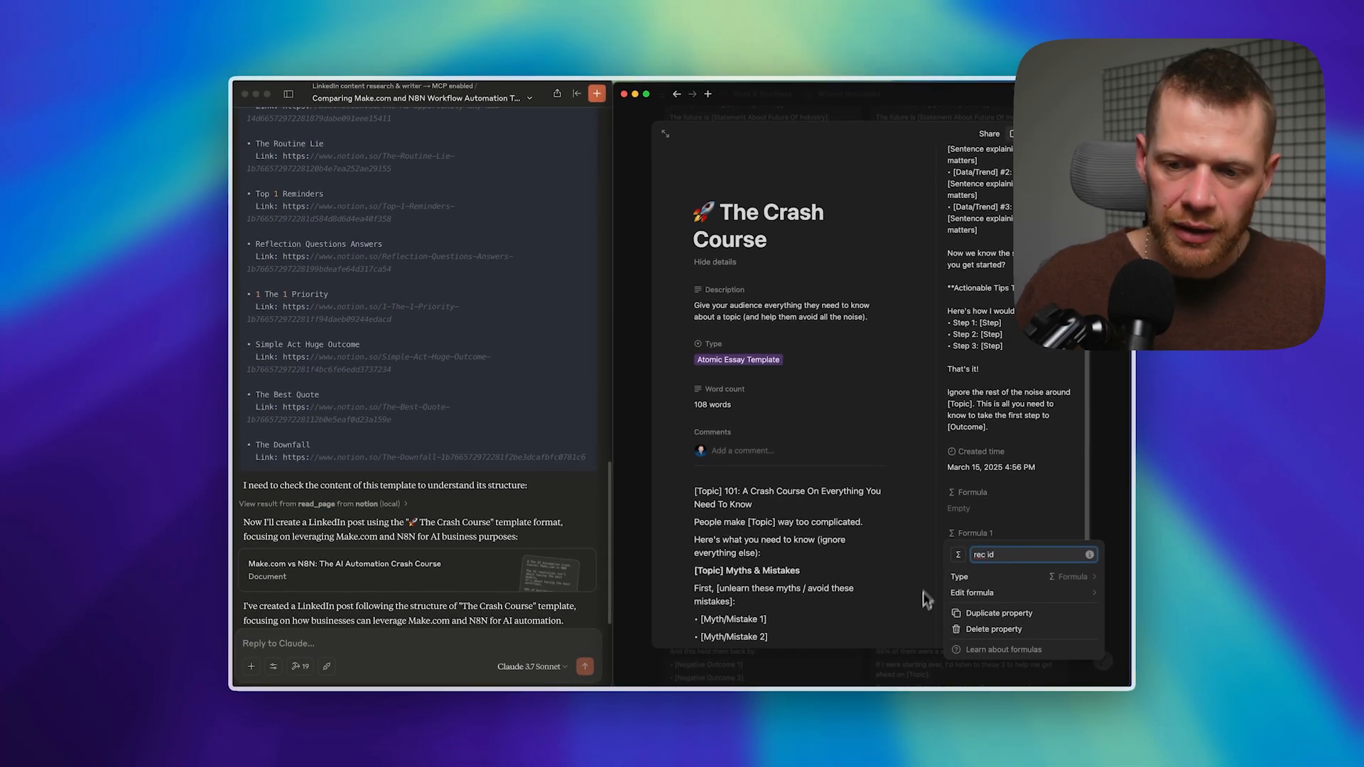
{"action": "type", "text": " id"}
Set the rec id property's formula to id() and close the formula editor.
{"action": "left_click", "coordinate": [1029, 593]}
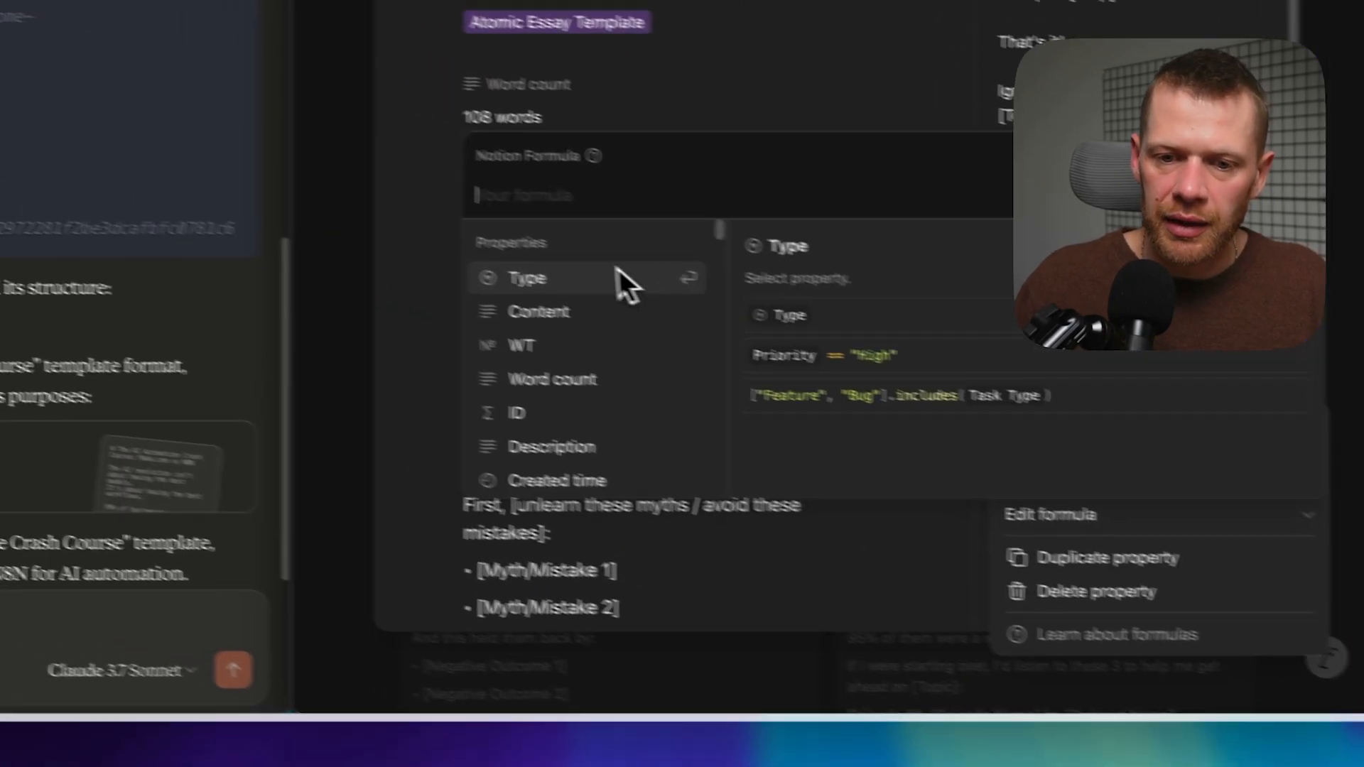
{"action": "type", "text": "id"}
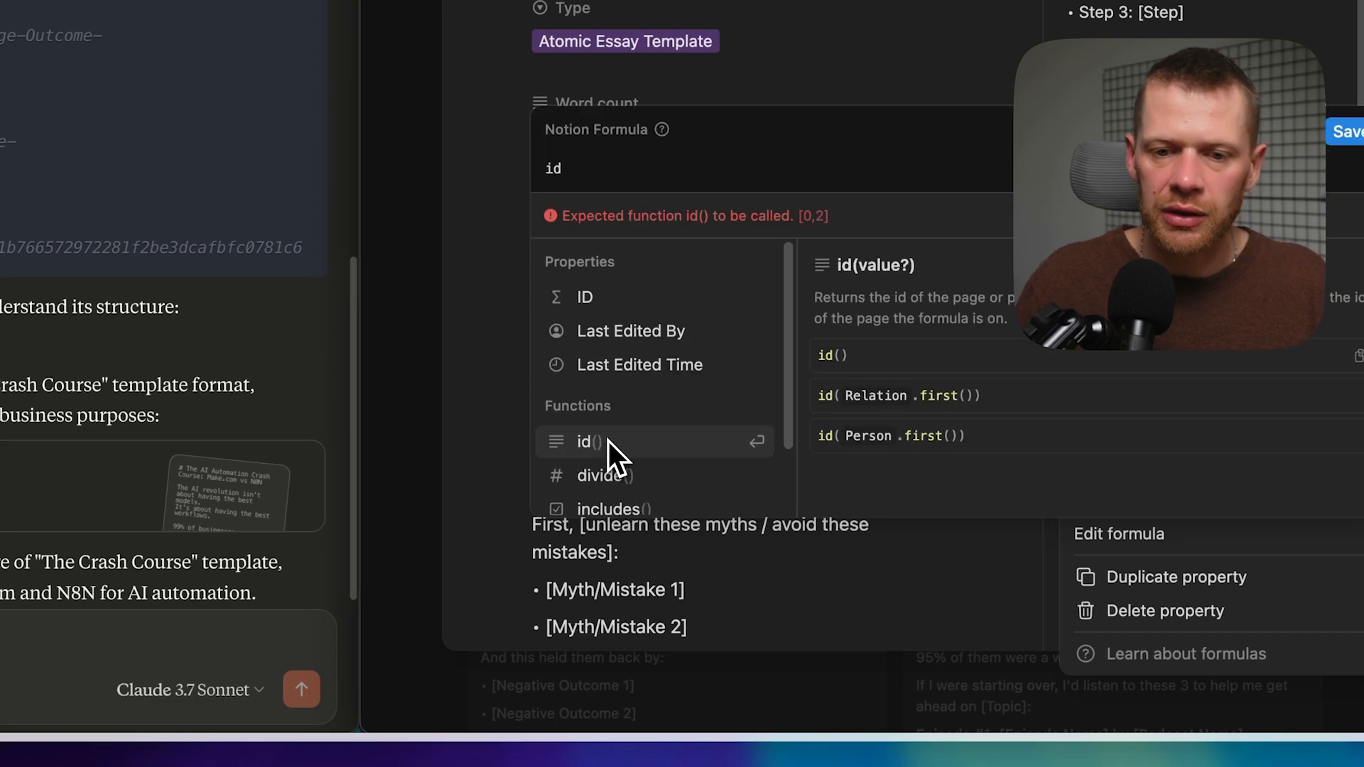
{"action": "left_click", "coordinate": [608, 441]}
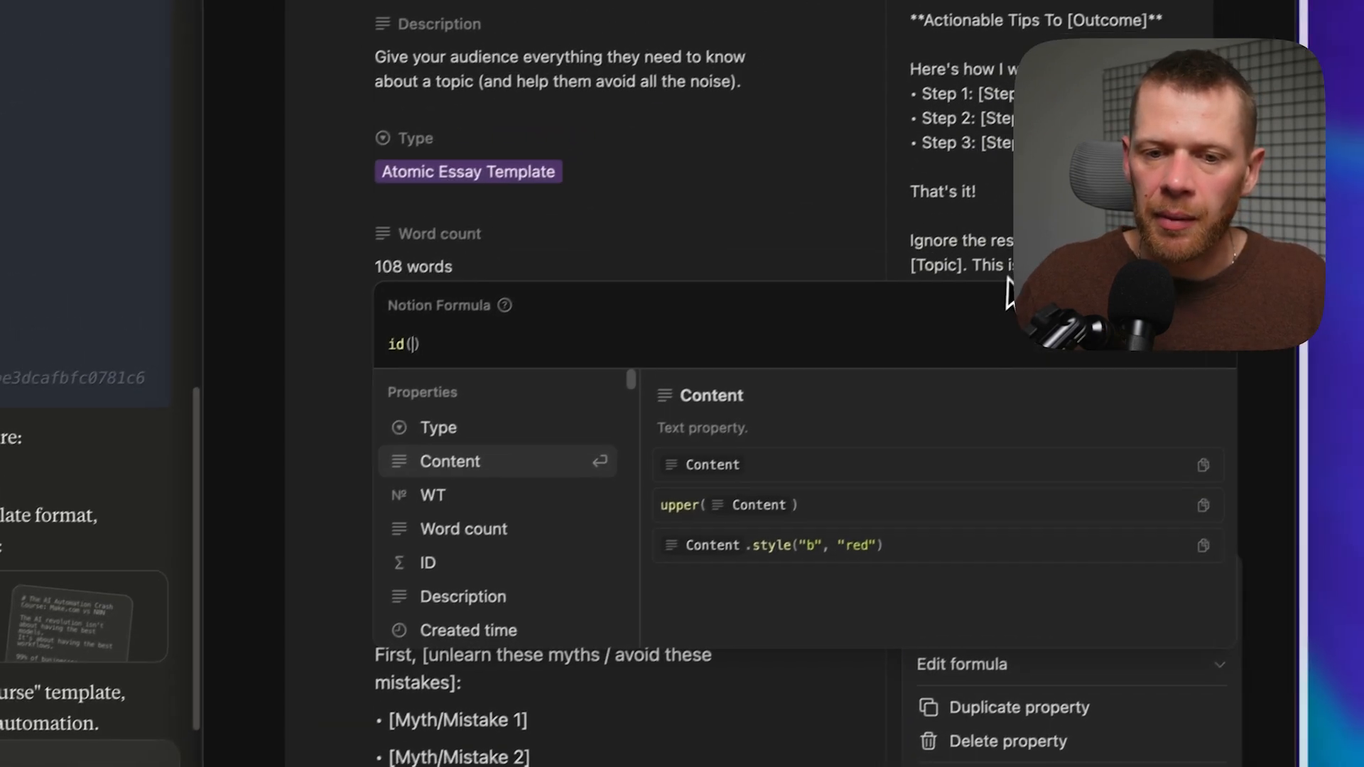
{"action": "key", "text": "Escape"}
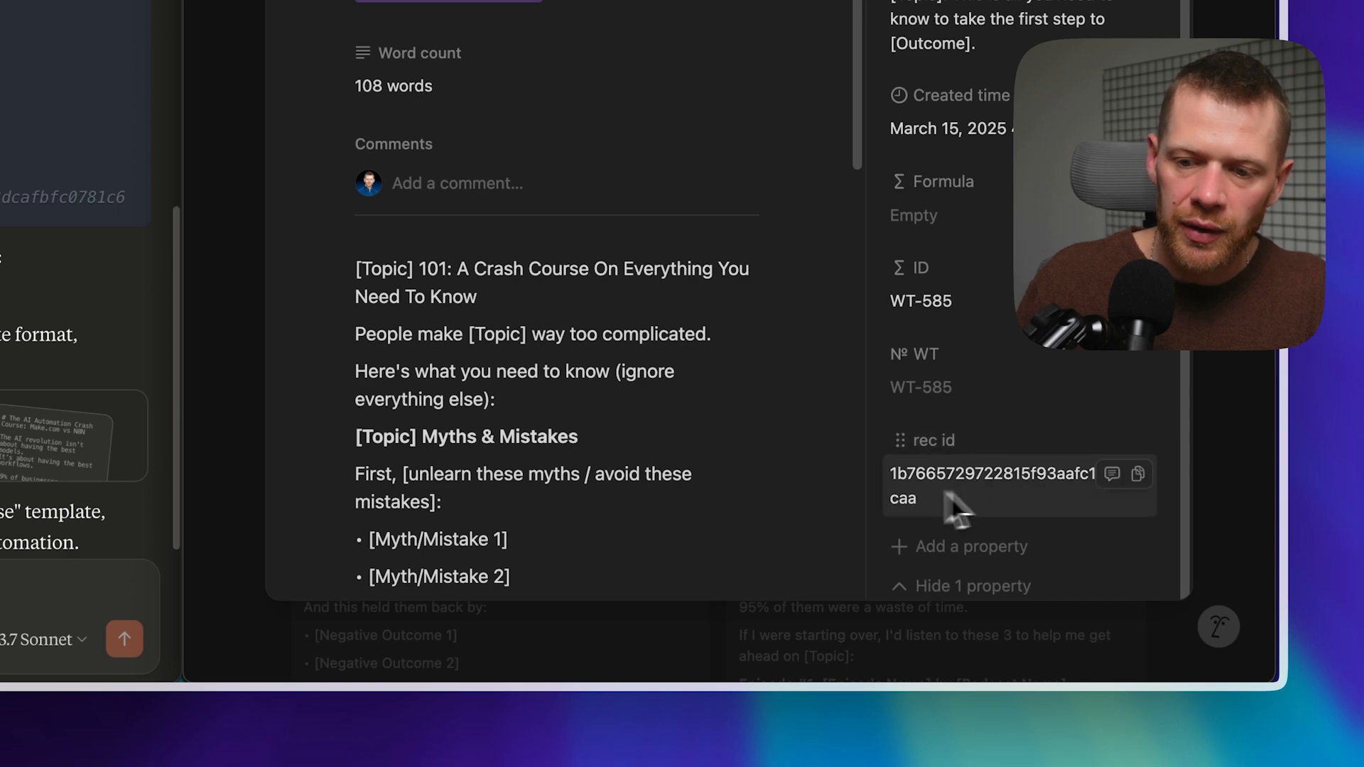
Copy the rec id value and send Claude "Use this specific writing template that you can find in my Notion:" followed by that ID.
{"action": "left_click", "coordinate": [1138, 474]}
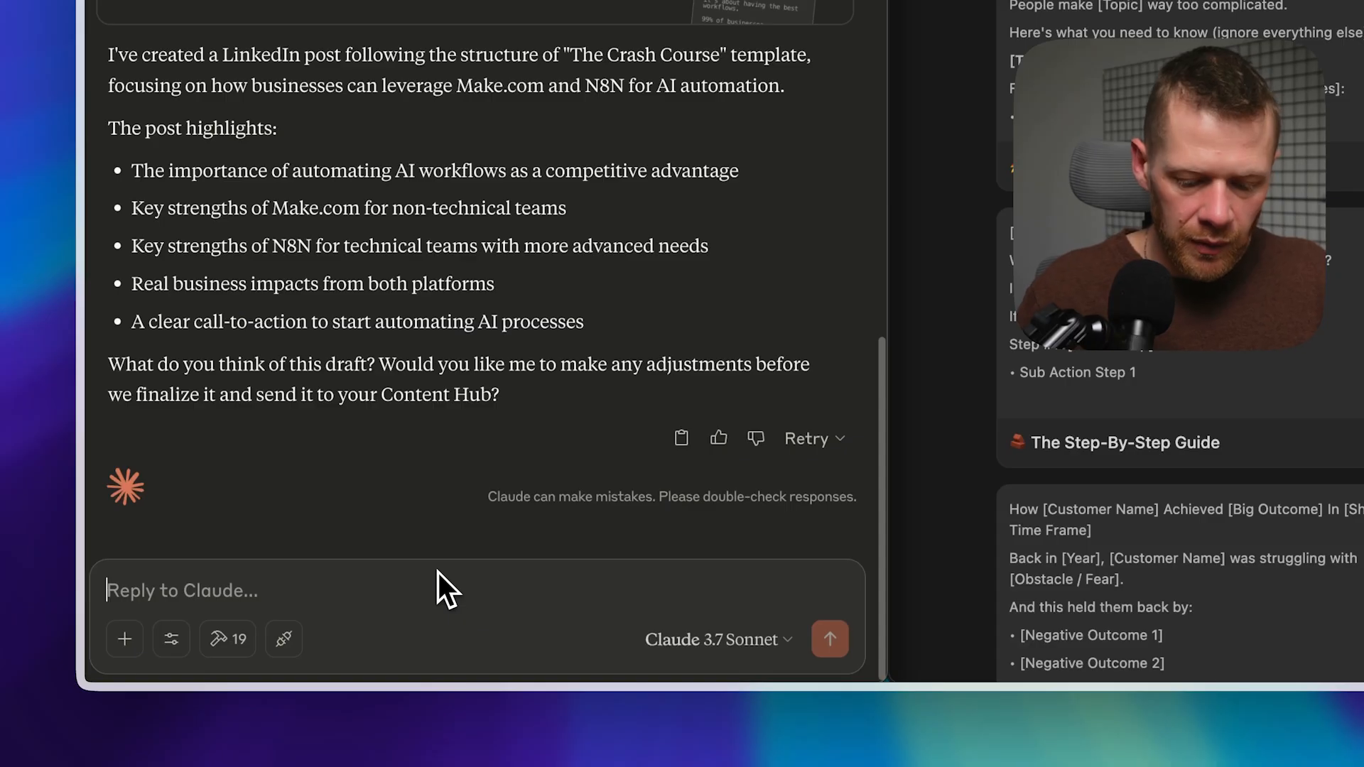
{"action": "type", "text": "Use this spe"}
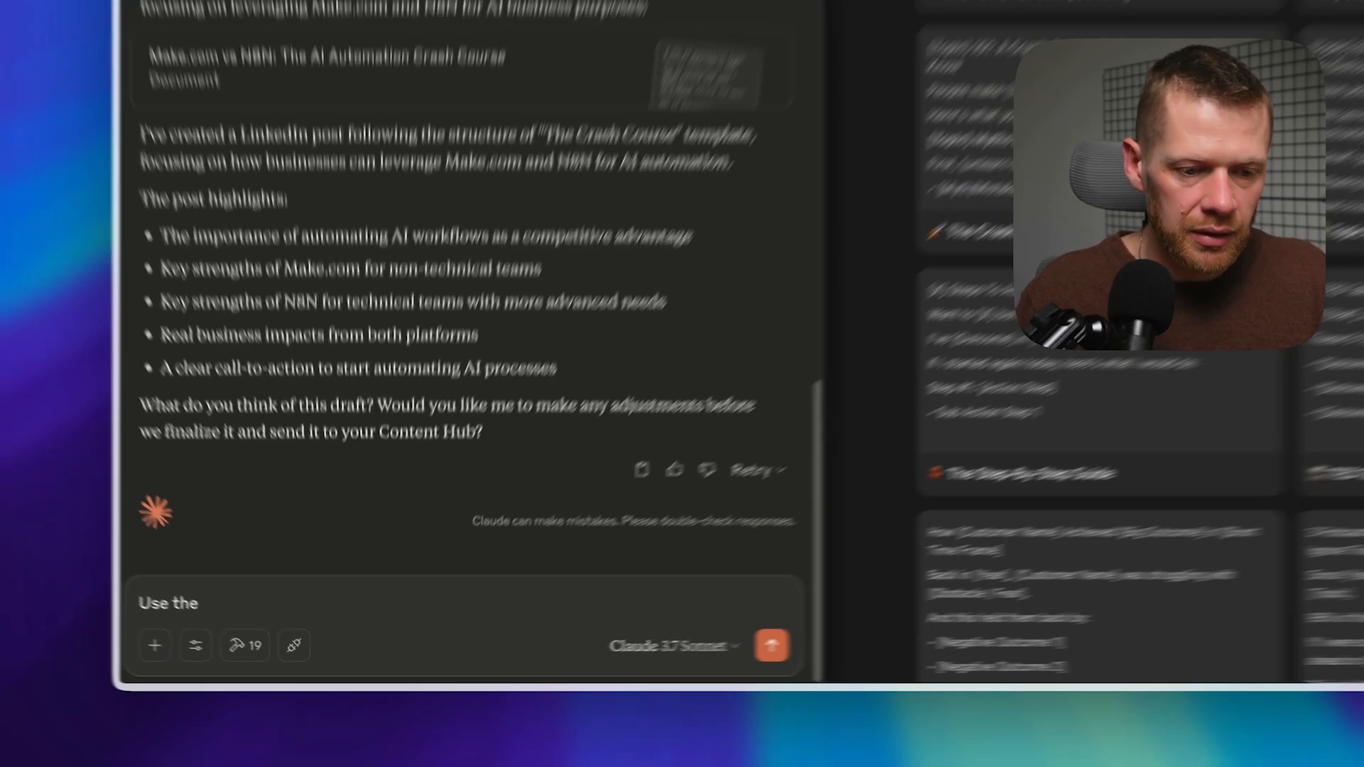
{"action": "key", "text": "BackSpace"}
{"action": "type", "text": "is specific w"}
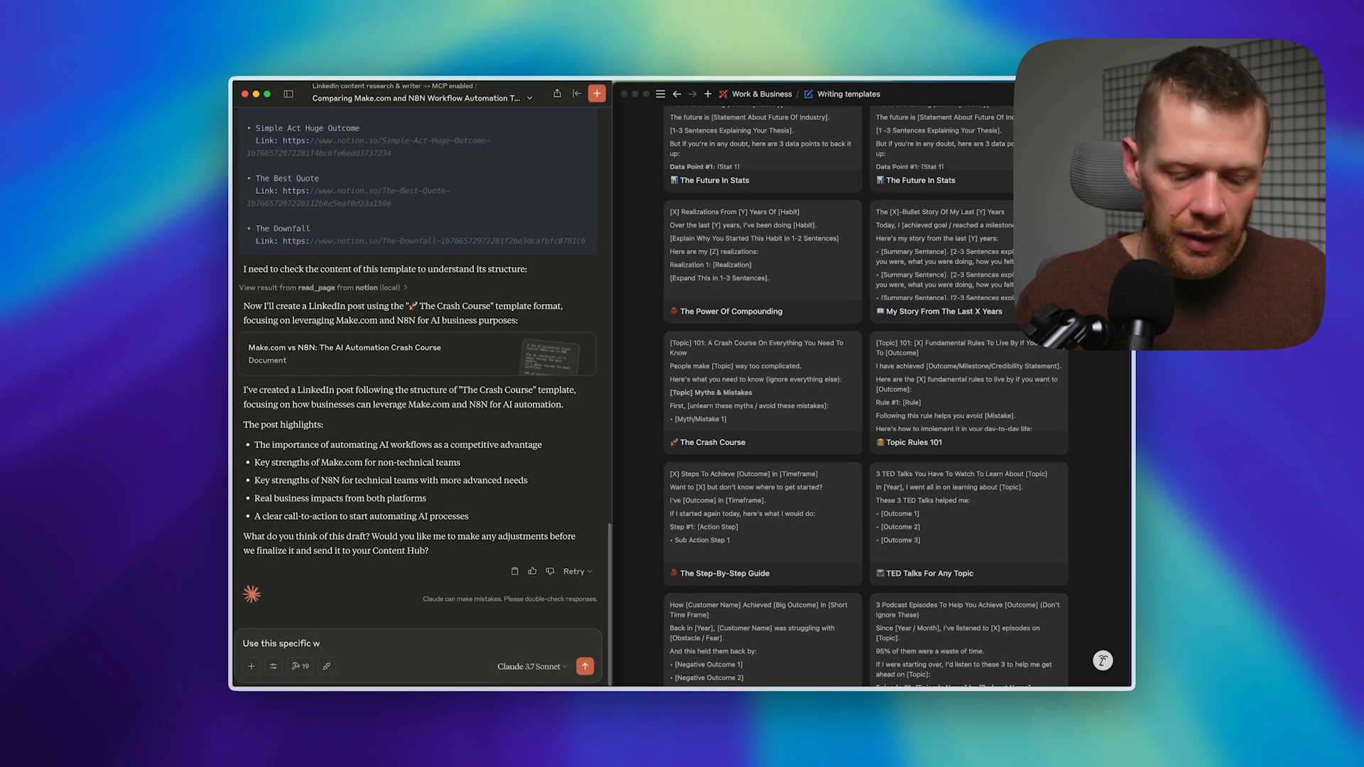
{"action": "type", "text": "riting t"}
{"action": "type", "text": "emplate that you can find in my Notion:"}
{"action": "key", "text": "super+v"}
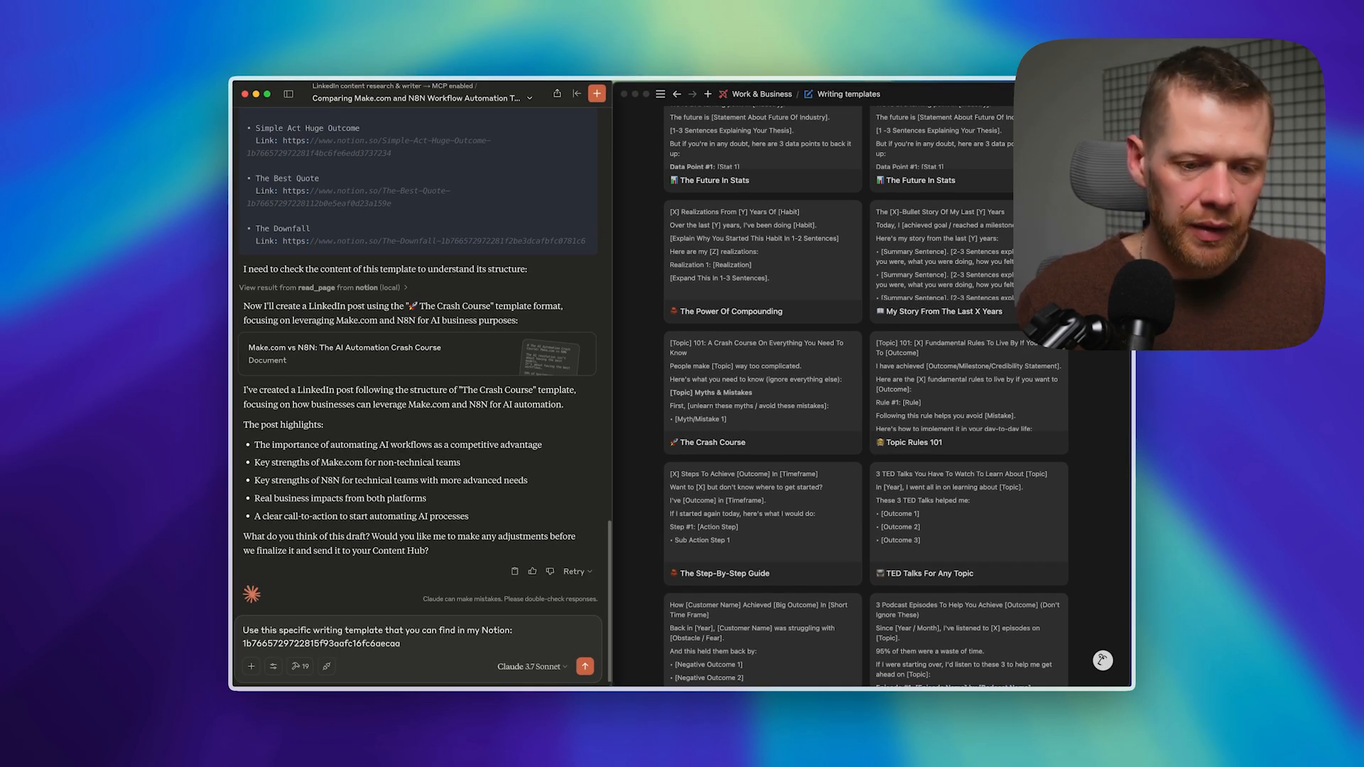
{"action": "key", "text": "Return"}
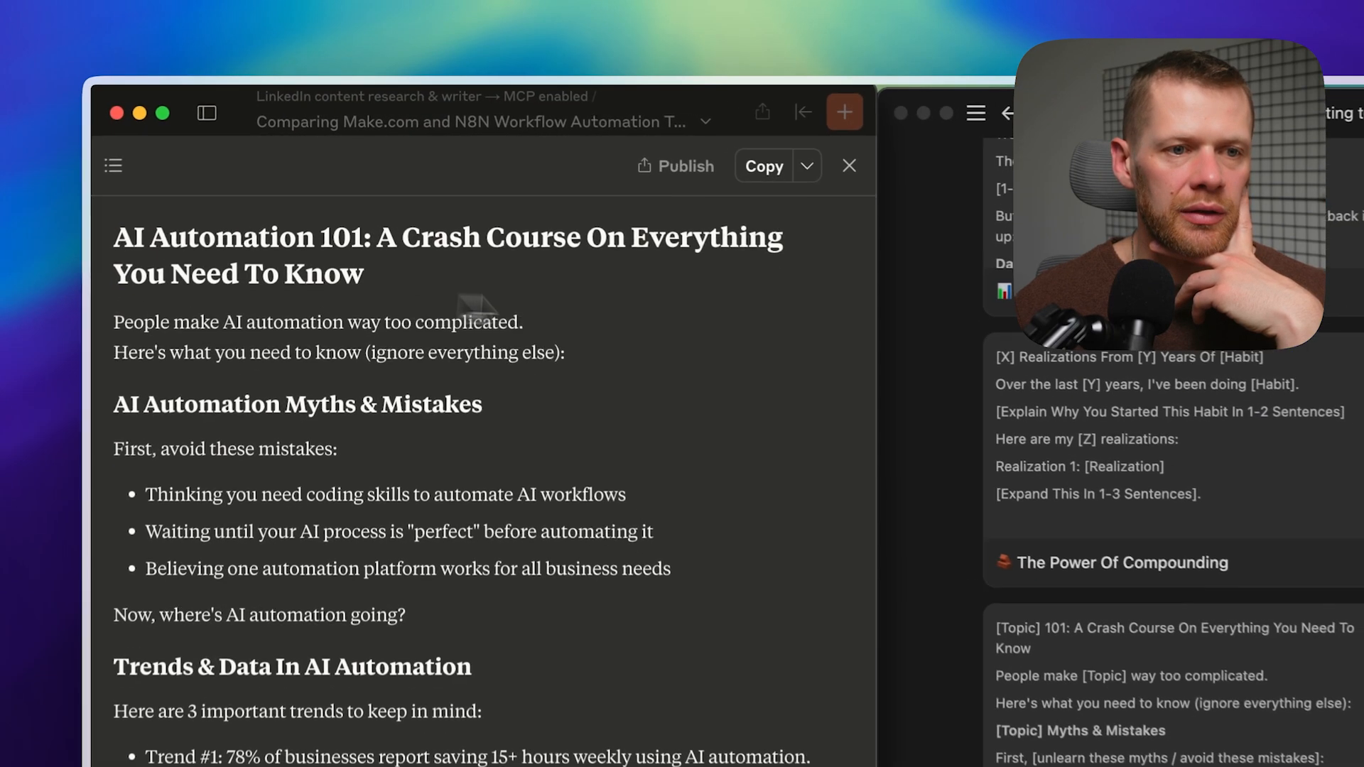
Review Claude's new AI Automation 101 post against the template structure and close the document.
{"action": "left_click_drag", "start_coordinate": [458, 209], "coordinate": [259, 210]}
{"action": "left_click_drag", "start_coordinate": [179, 368], "coordinate": [68, 320]}
{"action": "left_click", "coordinate": [146, 307]}
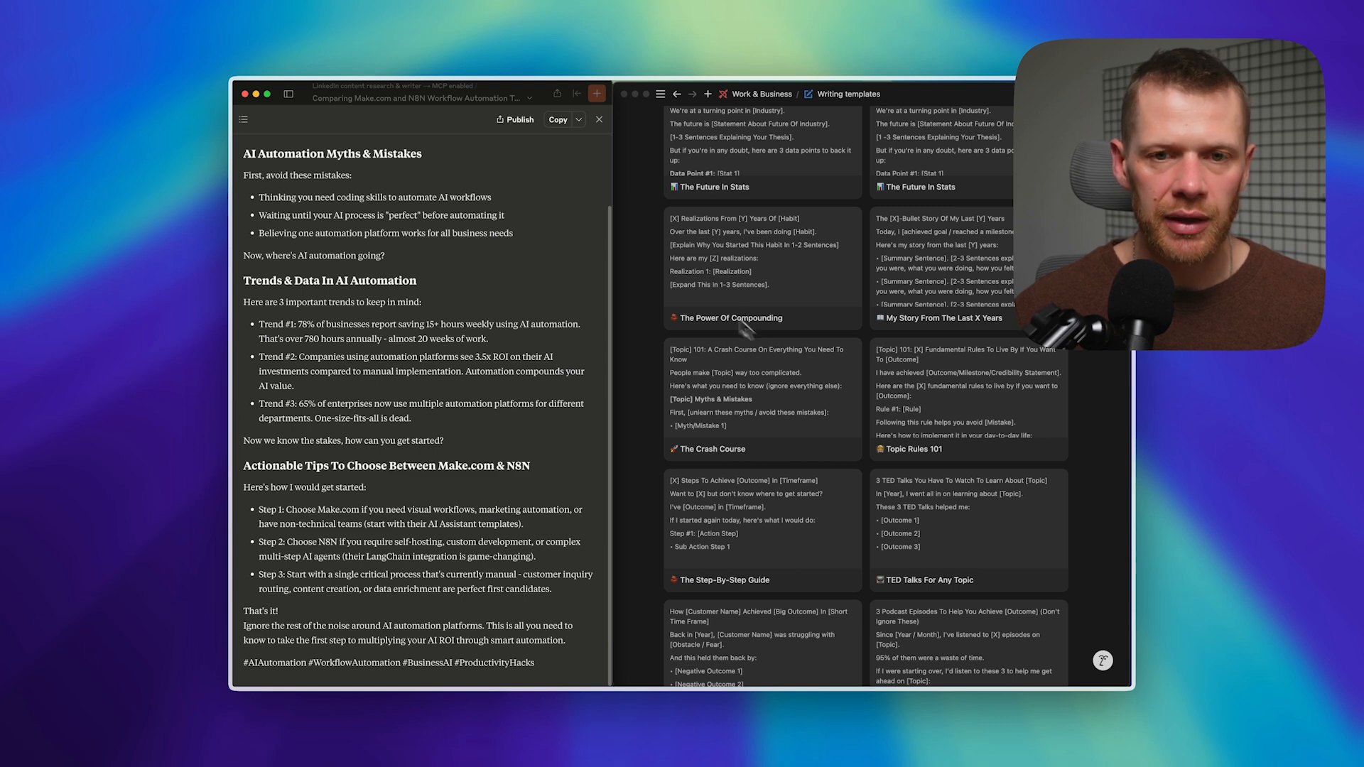
{"action": "left_click_drag", "start_coordinate": [671, 144], "coordinate": [537, 244]}
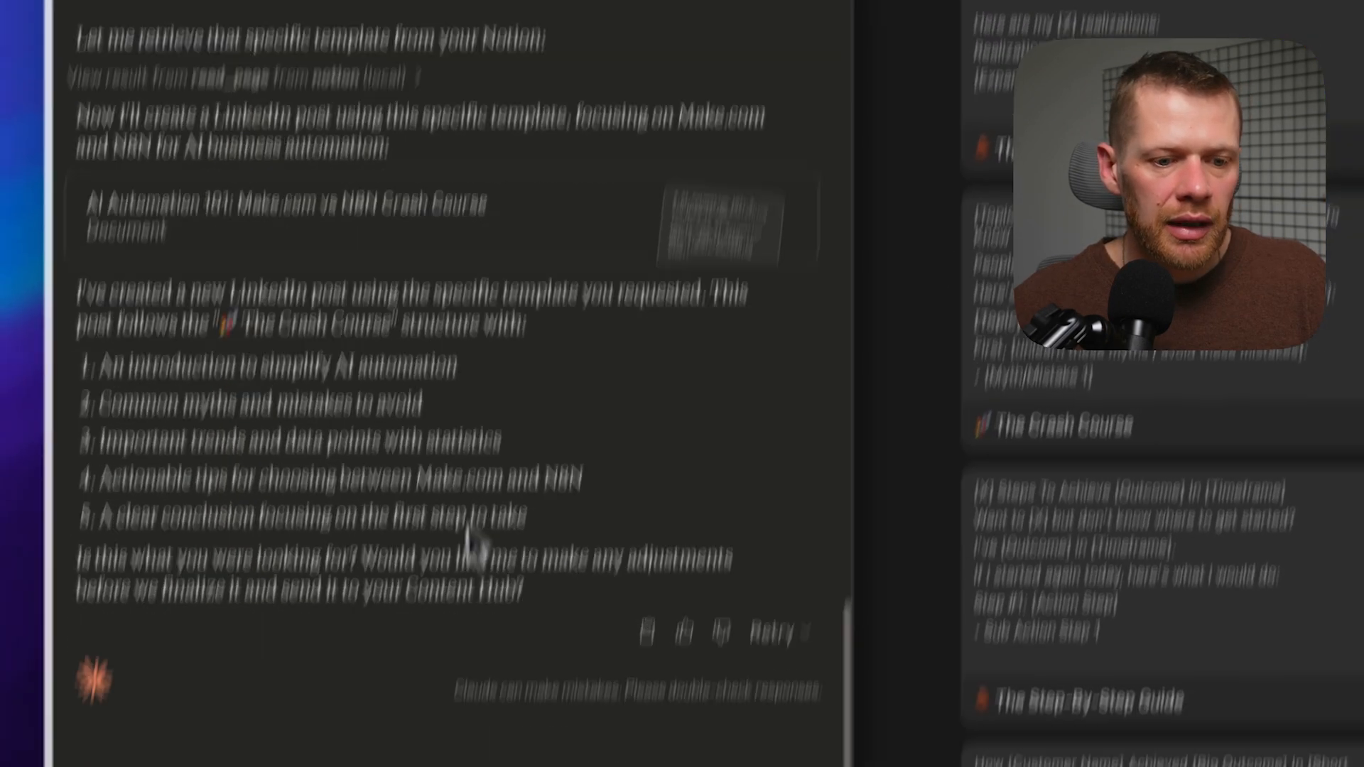
Send Claude the instruction "Store this in my NOtion Content Hub, give it a title".
{"action": "type", "text": "S"}
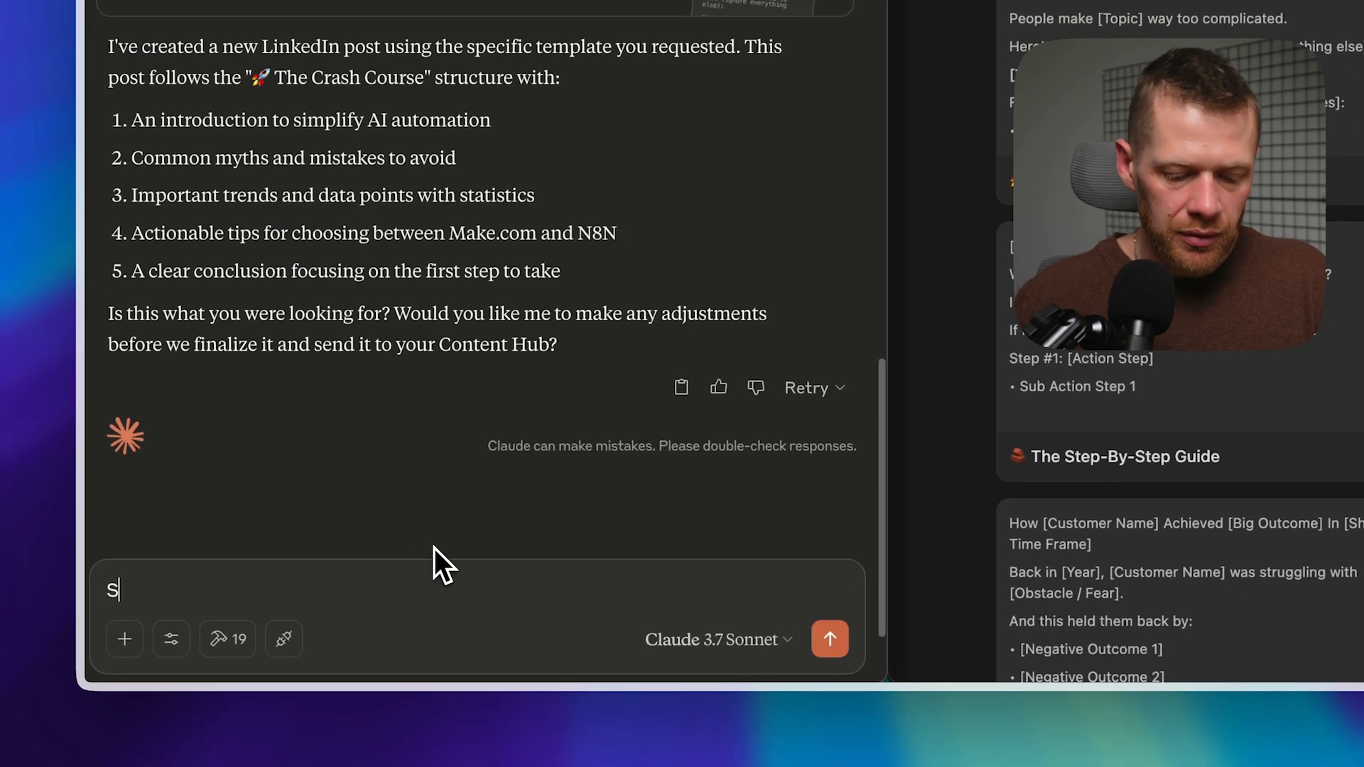
{"action": "type", "text": "tore this in my NOt"}
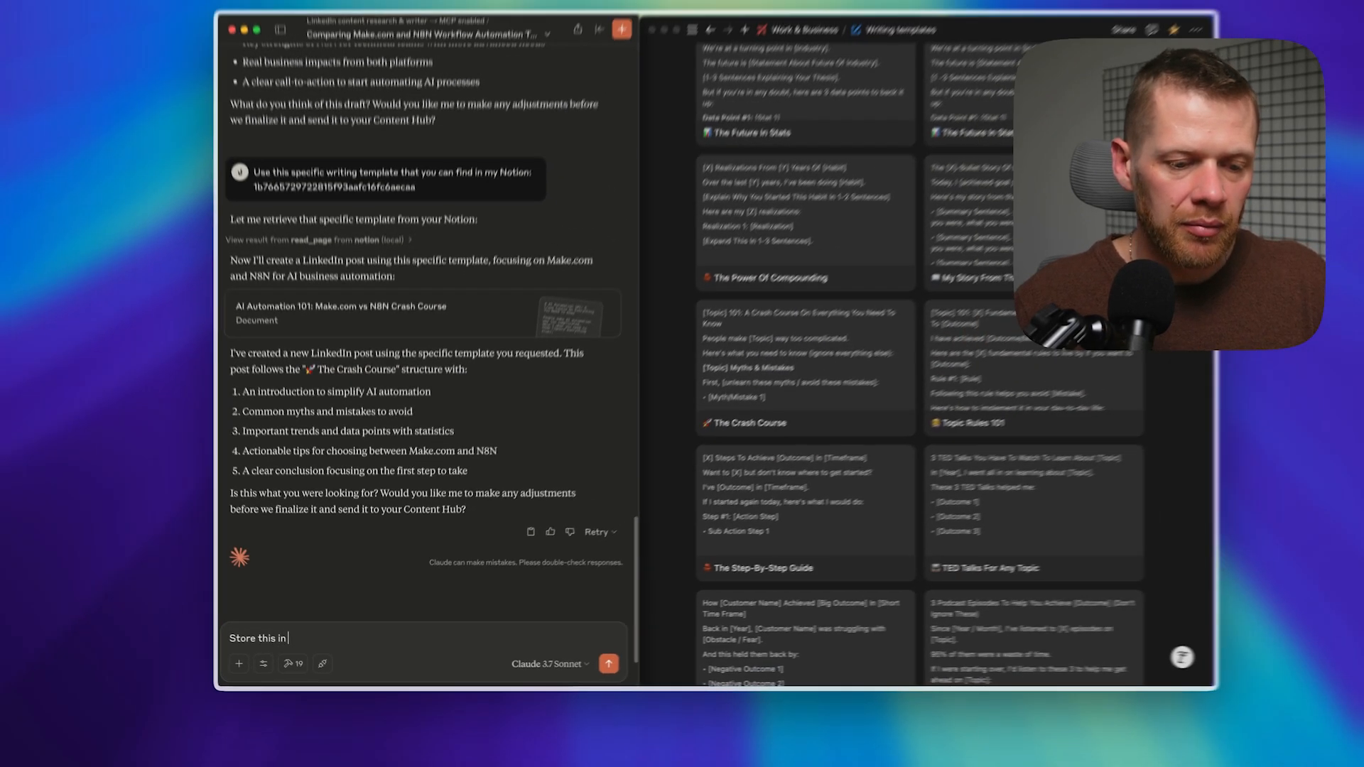
{"action": "type", "text": "ion"}
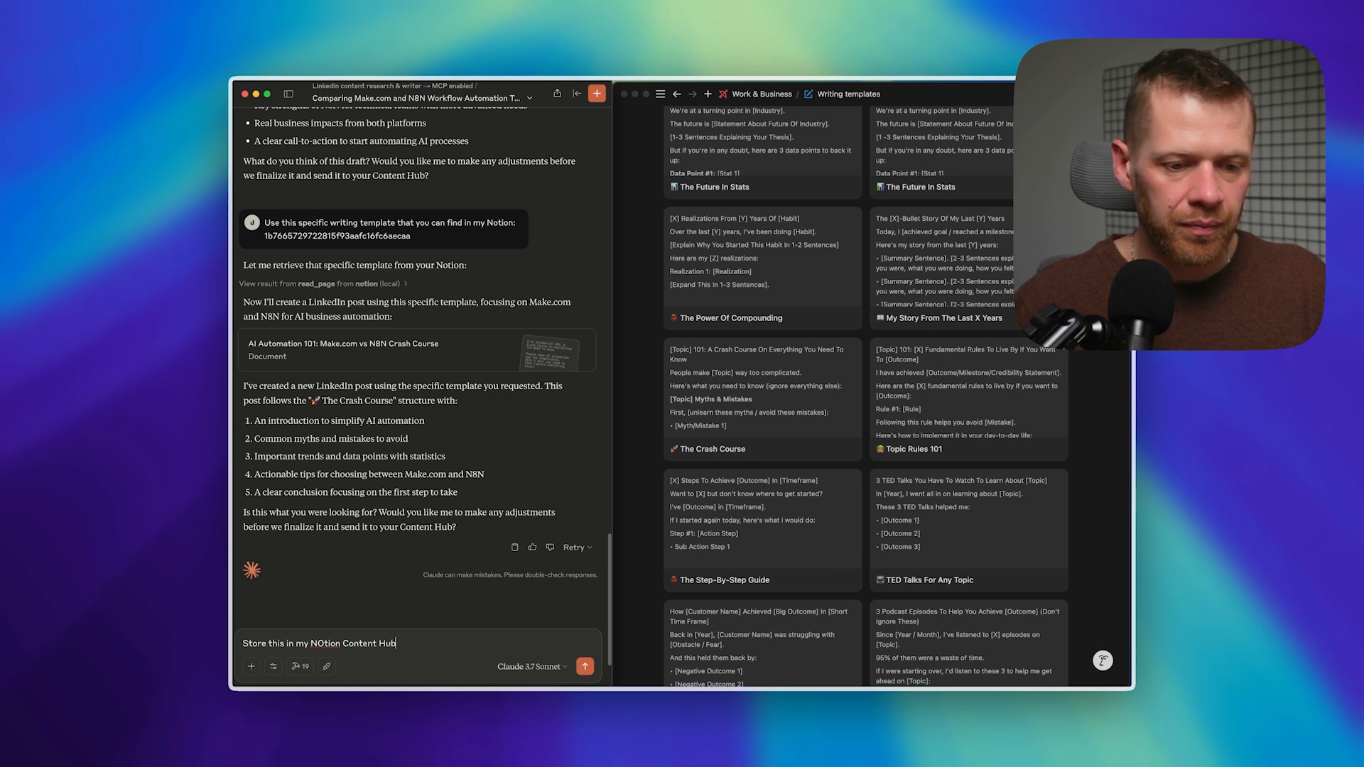
{"action": "type", "text": "Content Hub, give it a title"}
{"action": "key", "text": "Return"}
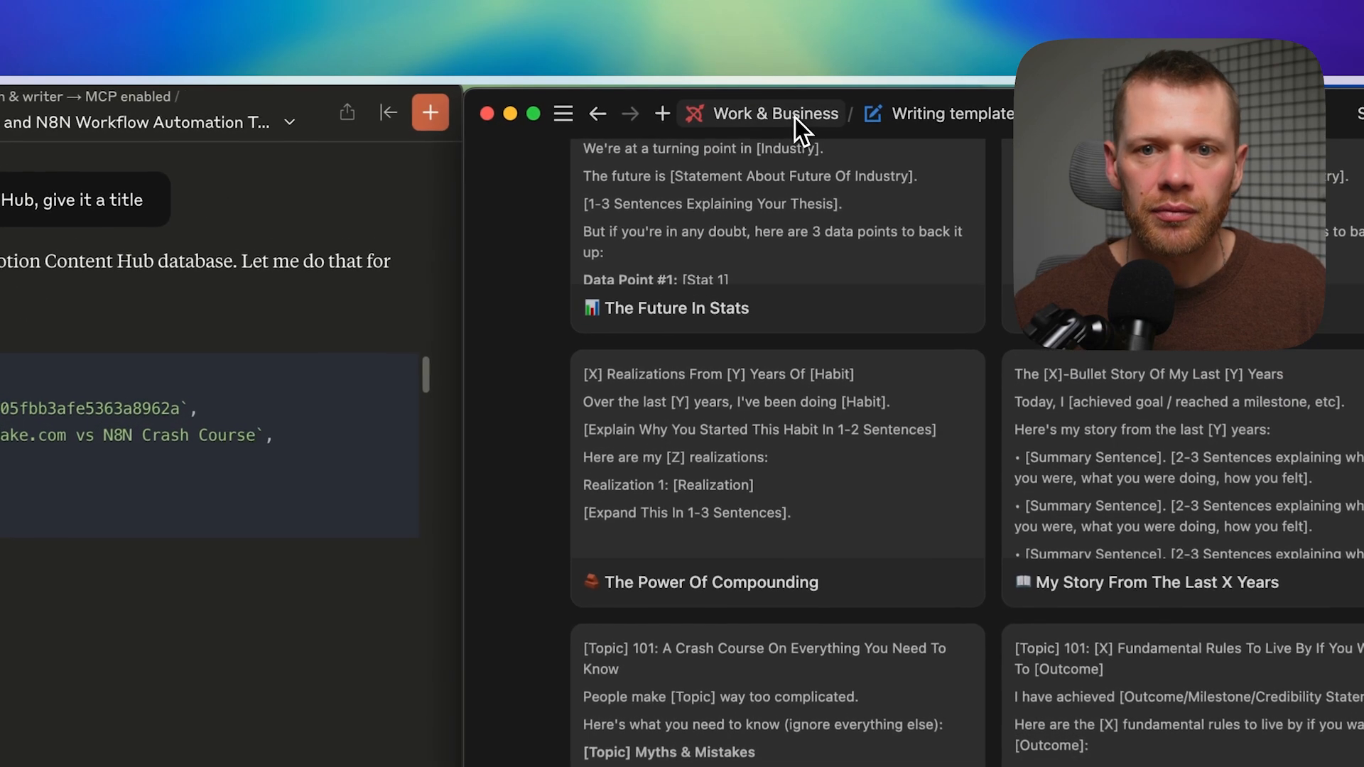
Go to the Work & Business page in Notion and open the Content Automation page from there.
{"action": "left_click", "coordinate": [758, 94]}
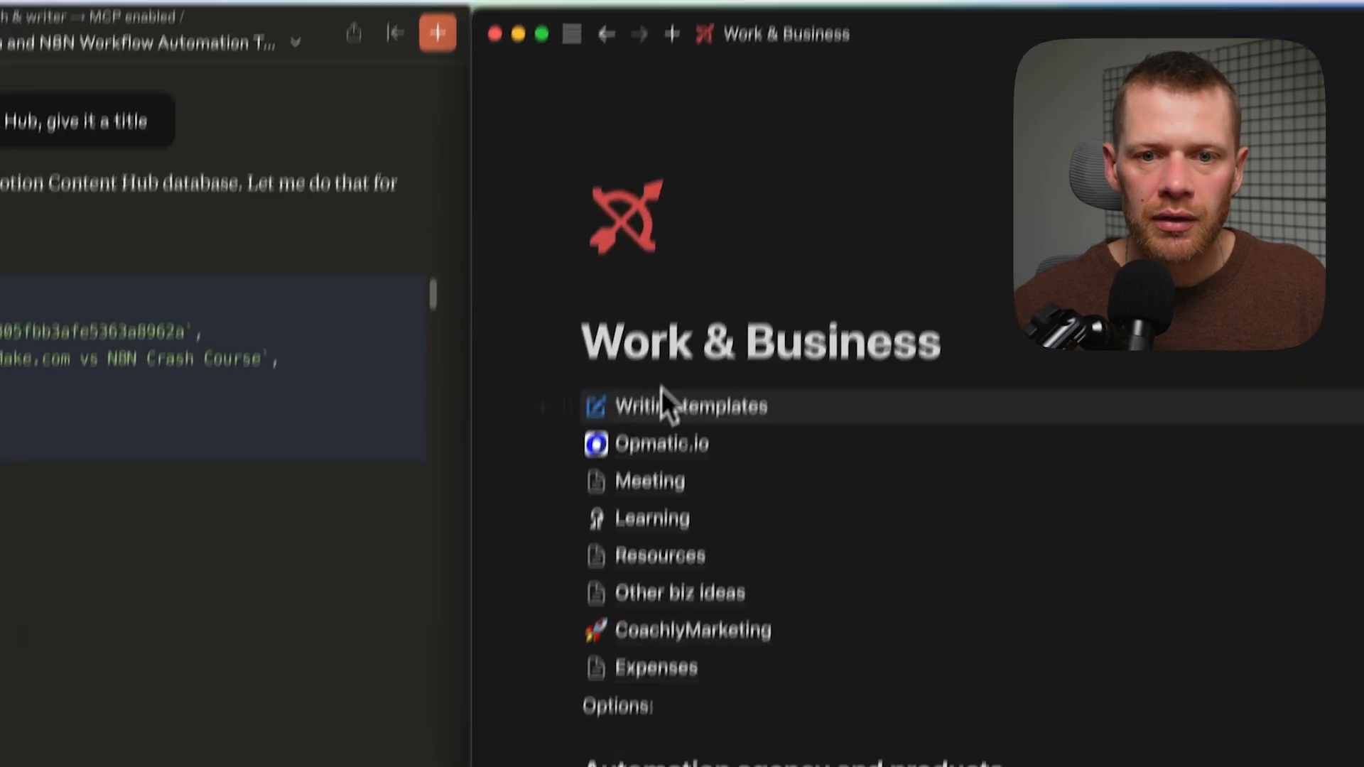
{"action": "left_click", "coordinate": [654, 523]}
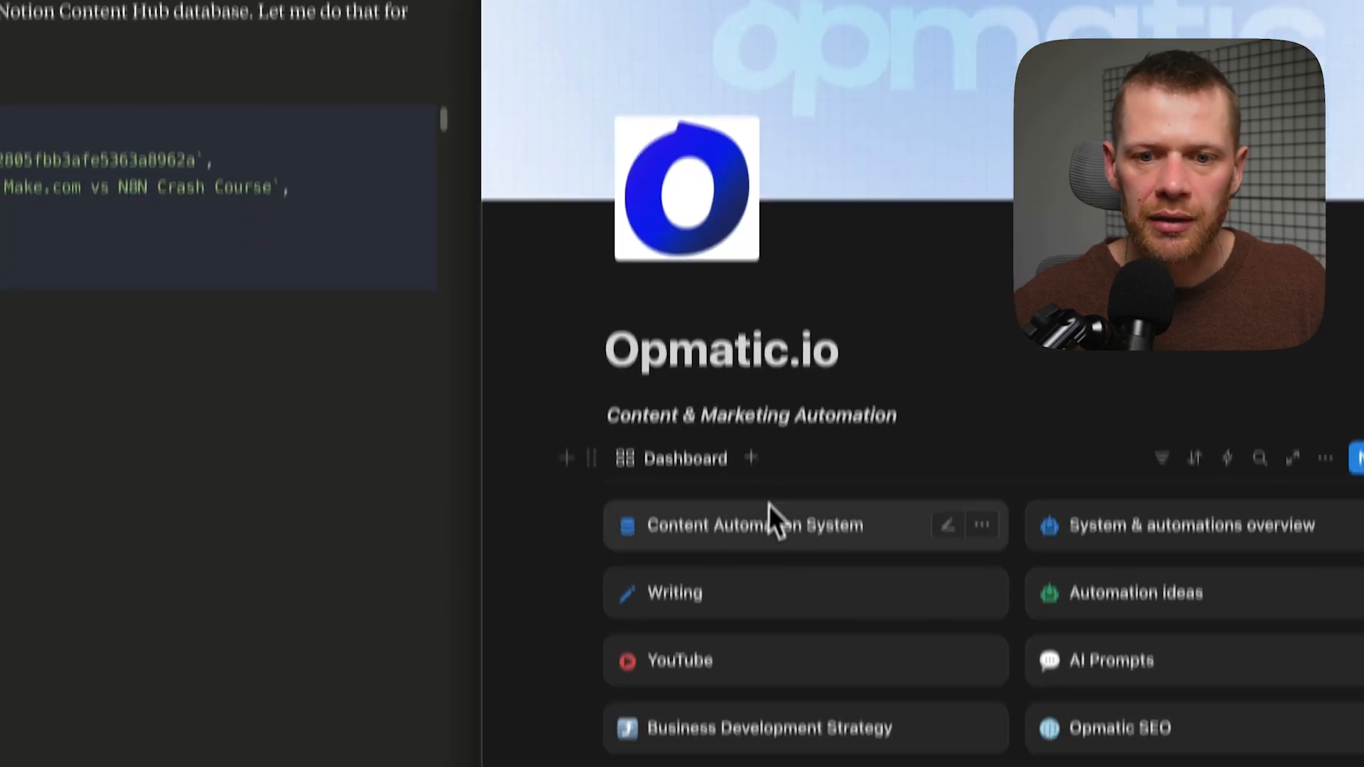
{"action": "left_click", "coordinate": [771, 519]}
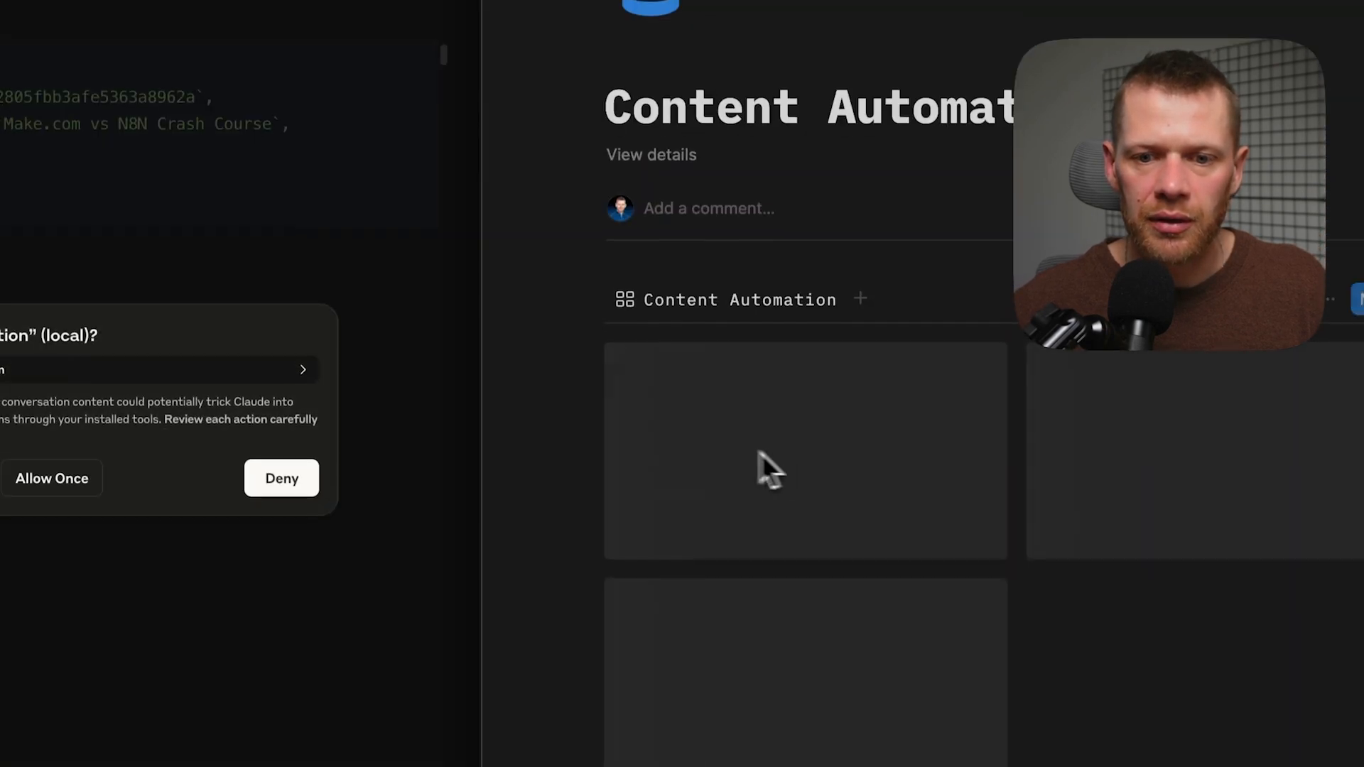
Open the Content Hub database in Notion and allow Claude to run the requested Notion tools for storing the post.
{"action": "left_click", "coordinate": [820, 453]}
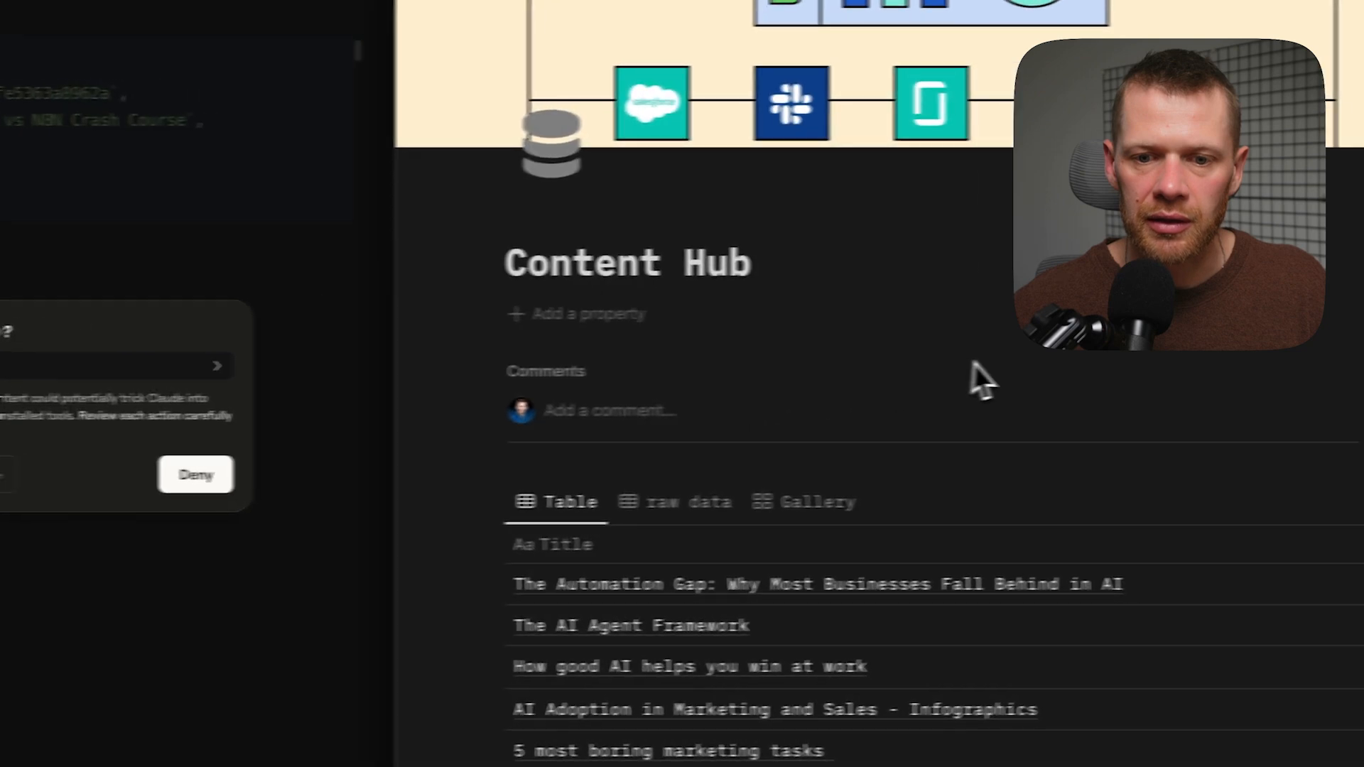
{"action": "scroll", "coordinate": [1059, 381], "scroll_direction": "down", "scroll_amount": 3}
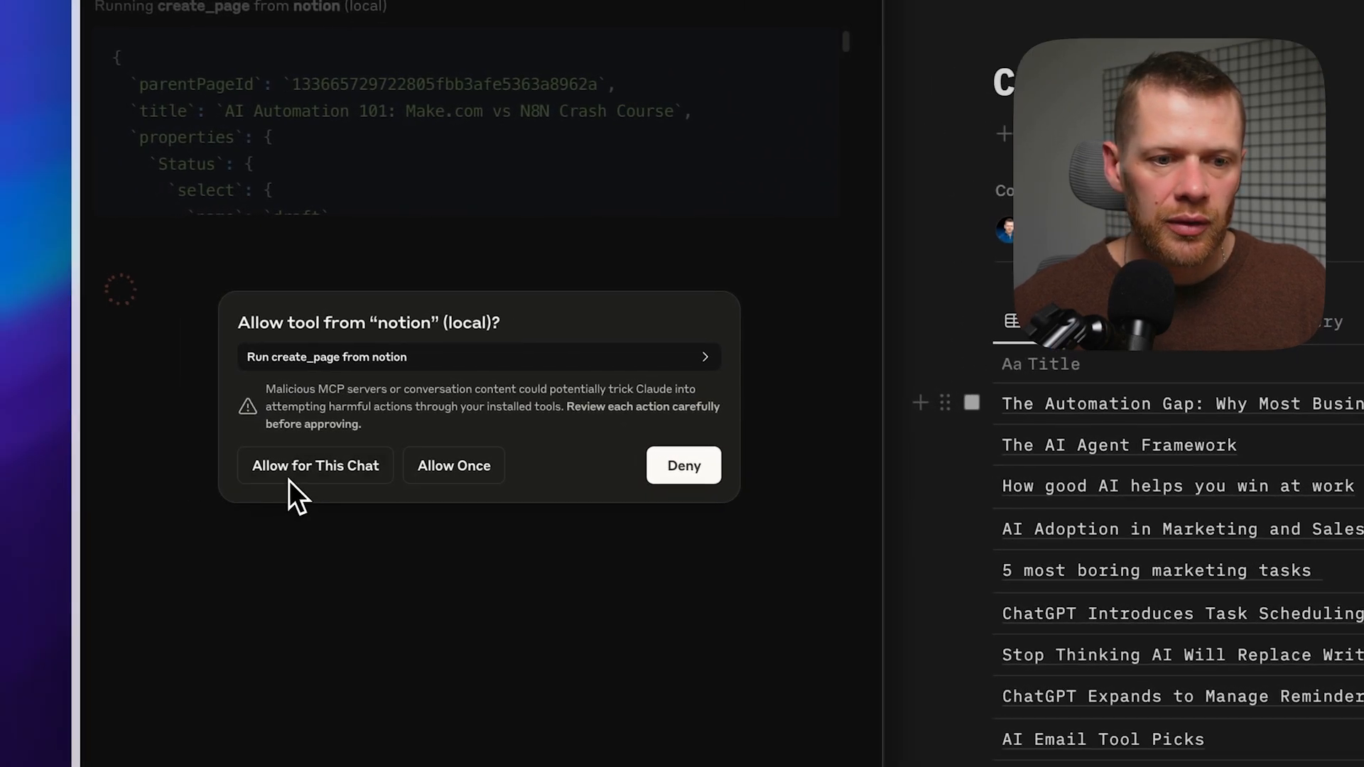
{"action": "left_click", "coordinate": [288, 480]}
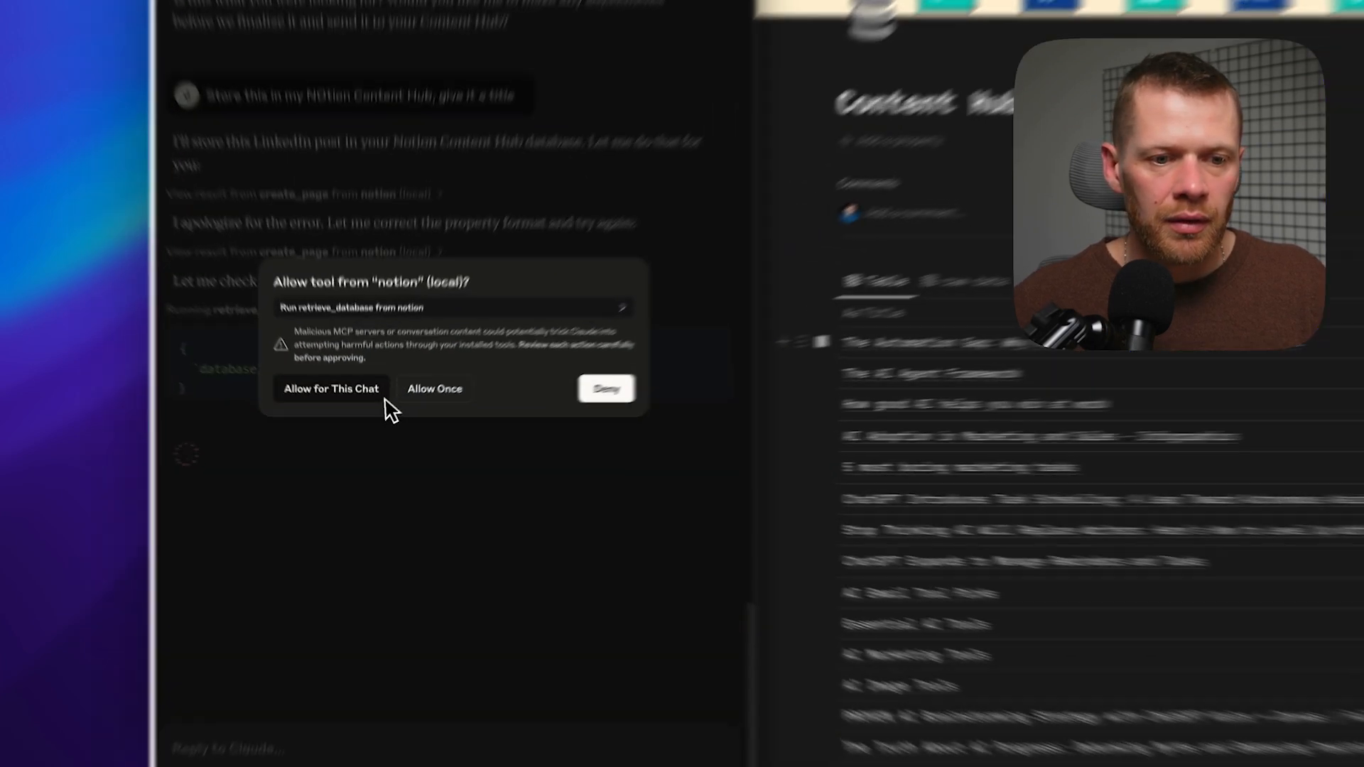
{"action": "left_click", "coordinate": [380, 412]}
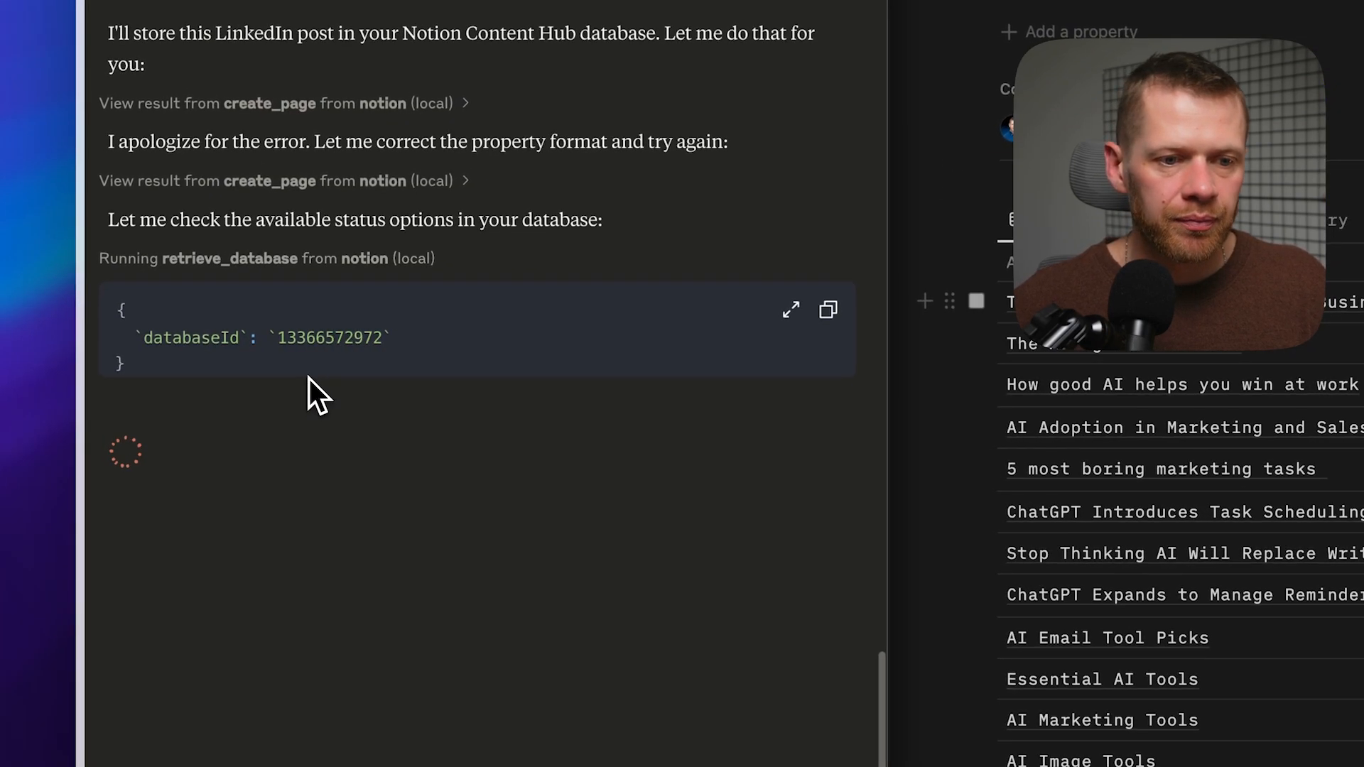
Check the new Content Hub page and move the heading "AI Automation 101: A Crash Course On Everything You Need To Know" into its title.
{"action": "scroll", "coordinate": [949, 440], "scroll_direction": "right", "scroll_amount": 5}
{"action": "scroll", "coordinate": [943, 441], "scroll_direction": "left", "scroll_amount": 5}
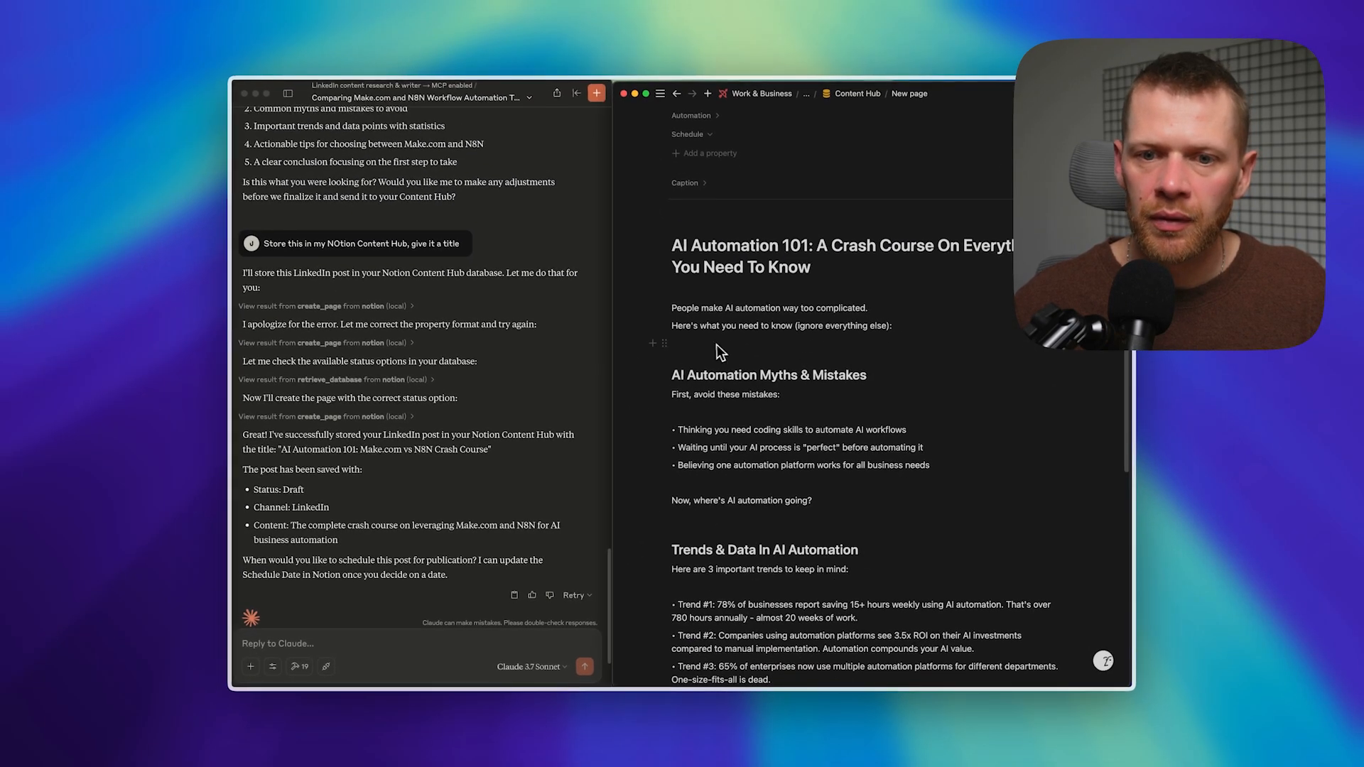
{"action": "scroll", "coordinate": [718, 344], "scroll_direction": "down", "scroll_amount": 5}
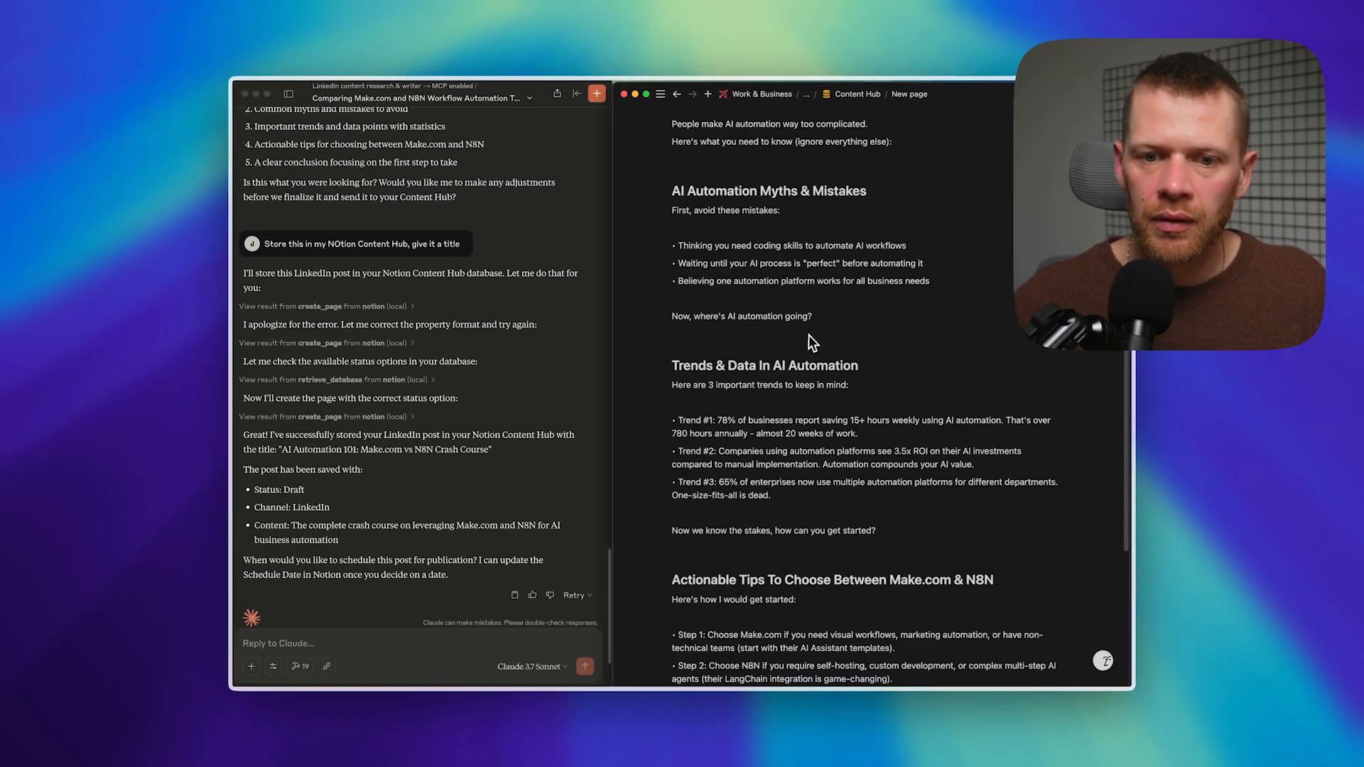
{"action": "scroll", "coordinate": [755, 402], "scroll_direction": "up", "scroll_amount": 9}
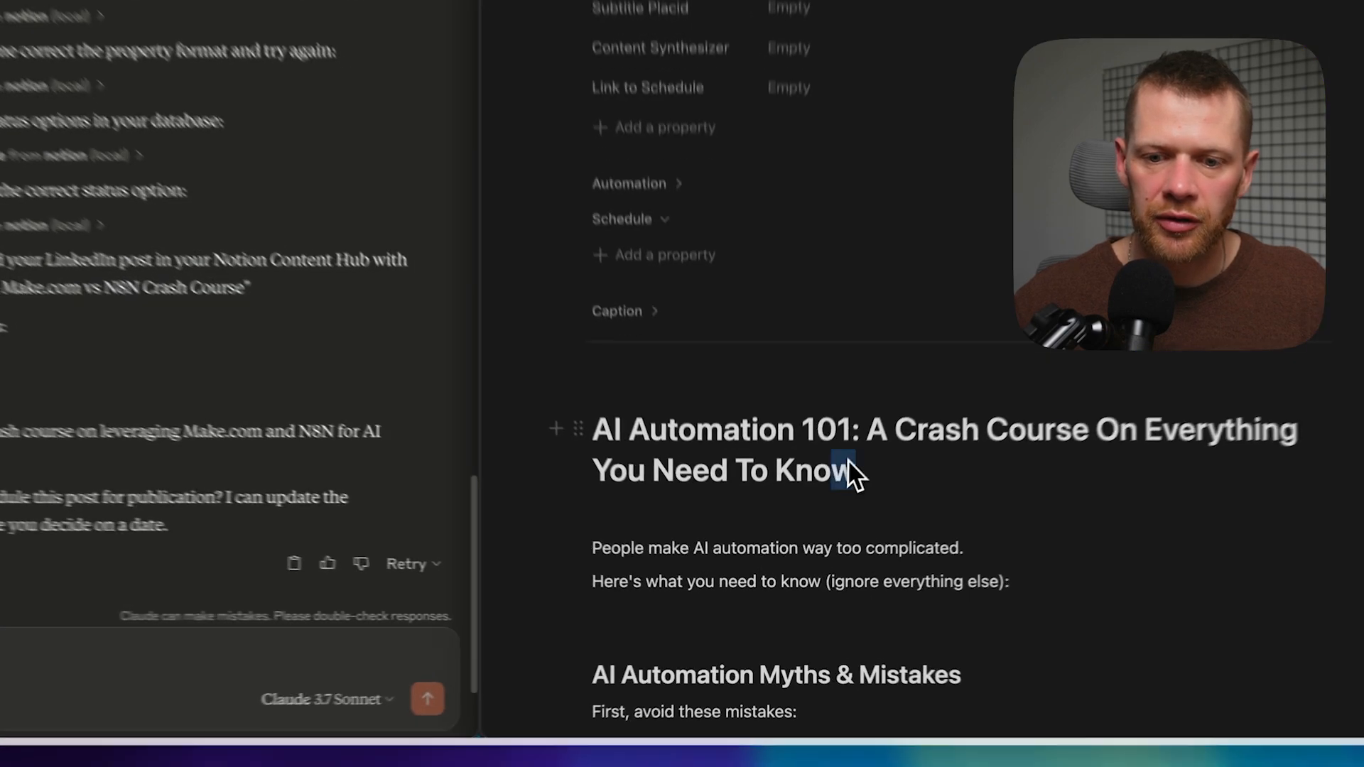
{"action": "left_click_drag", "start_coordinate": [812, 546], "coordinate": [652, 527]}
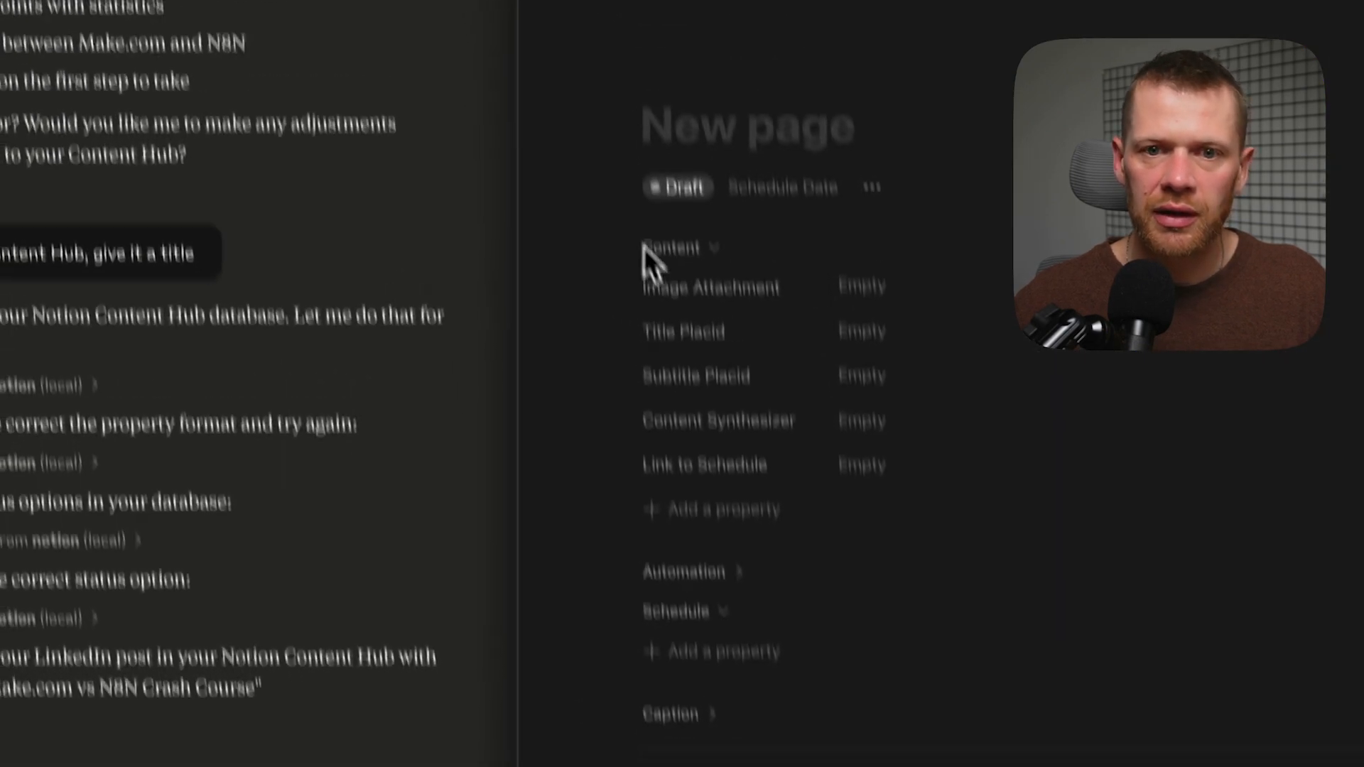
{"action": "left_click", "coordinate": [715, 136]}
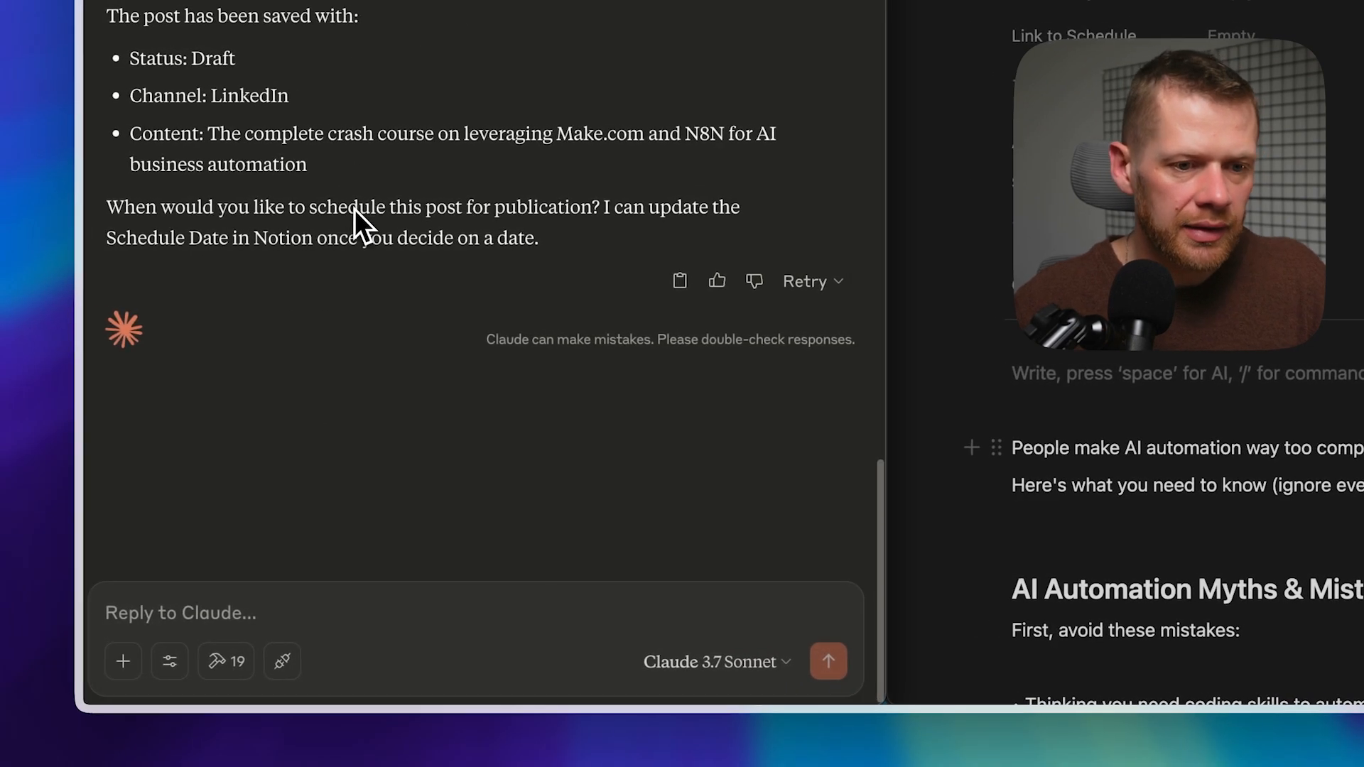
Reply to Claude "Yes, schedule it tomorrow at 12 pm" to set the post's schedule date.
{"action": "left_click", "coordinate": [362, 625]}
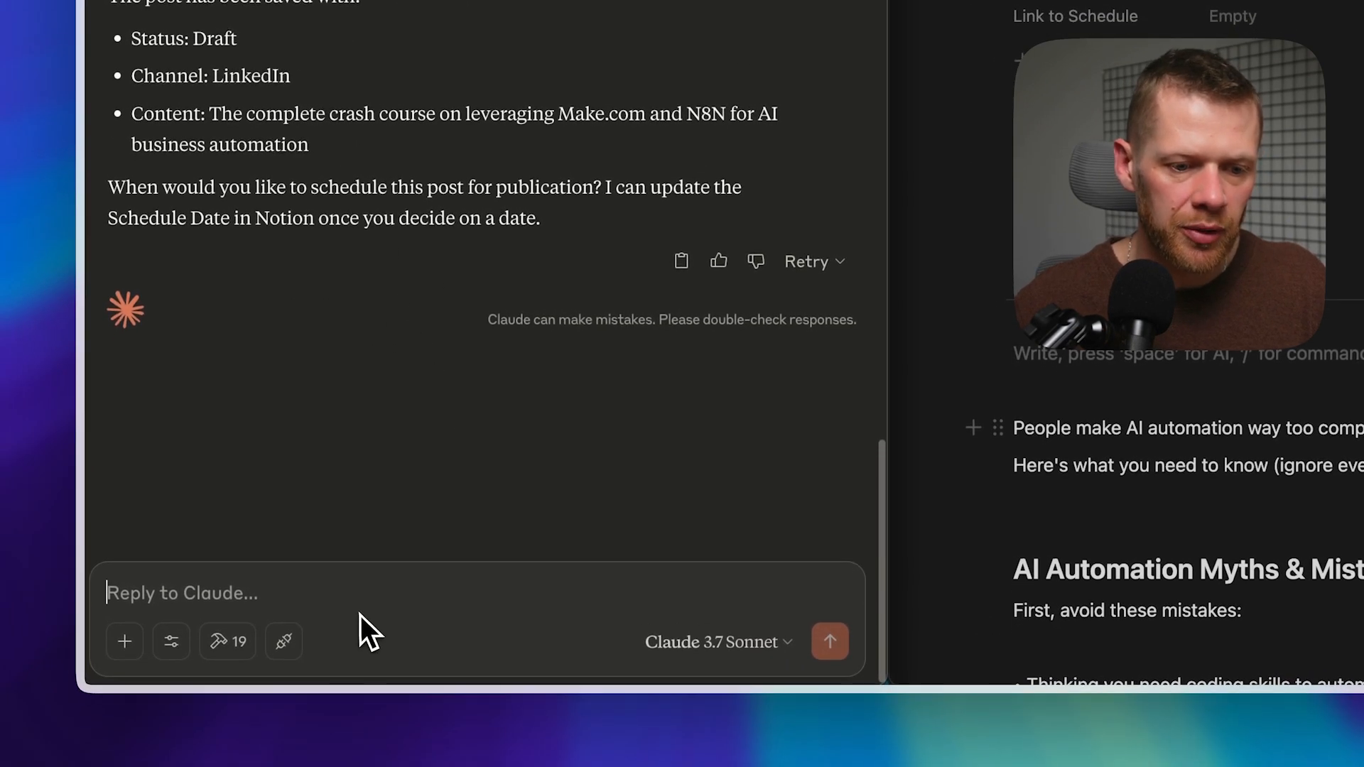
{"action": "type", "text": "Yes, "}
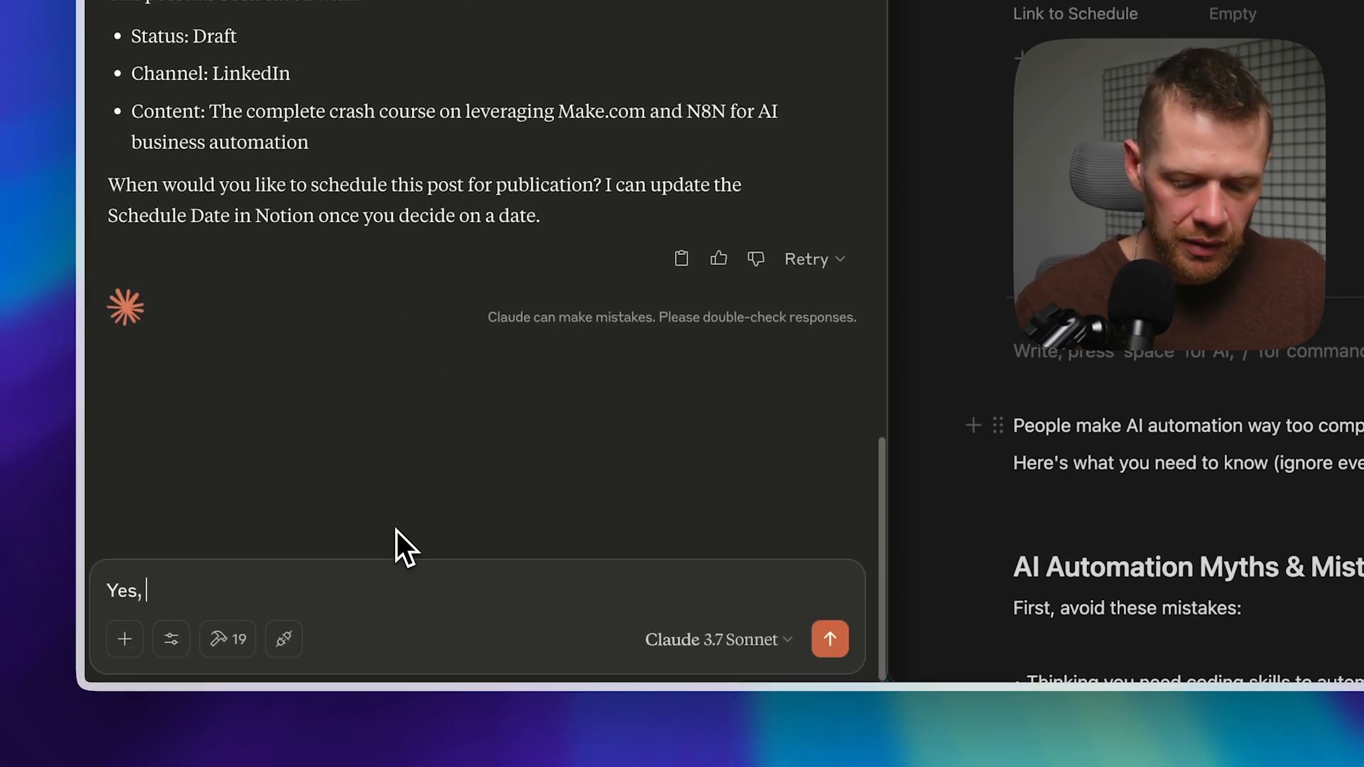
{"action": "type", "text": "schedule it tomorrow at 12 pm"}
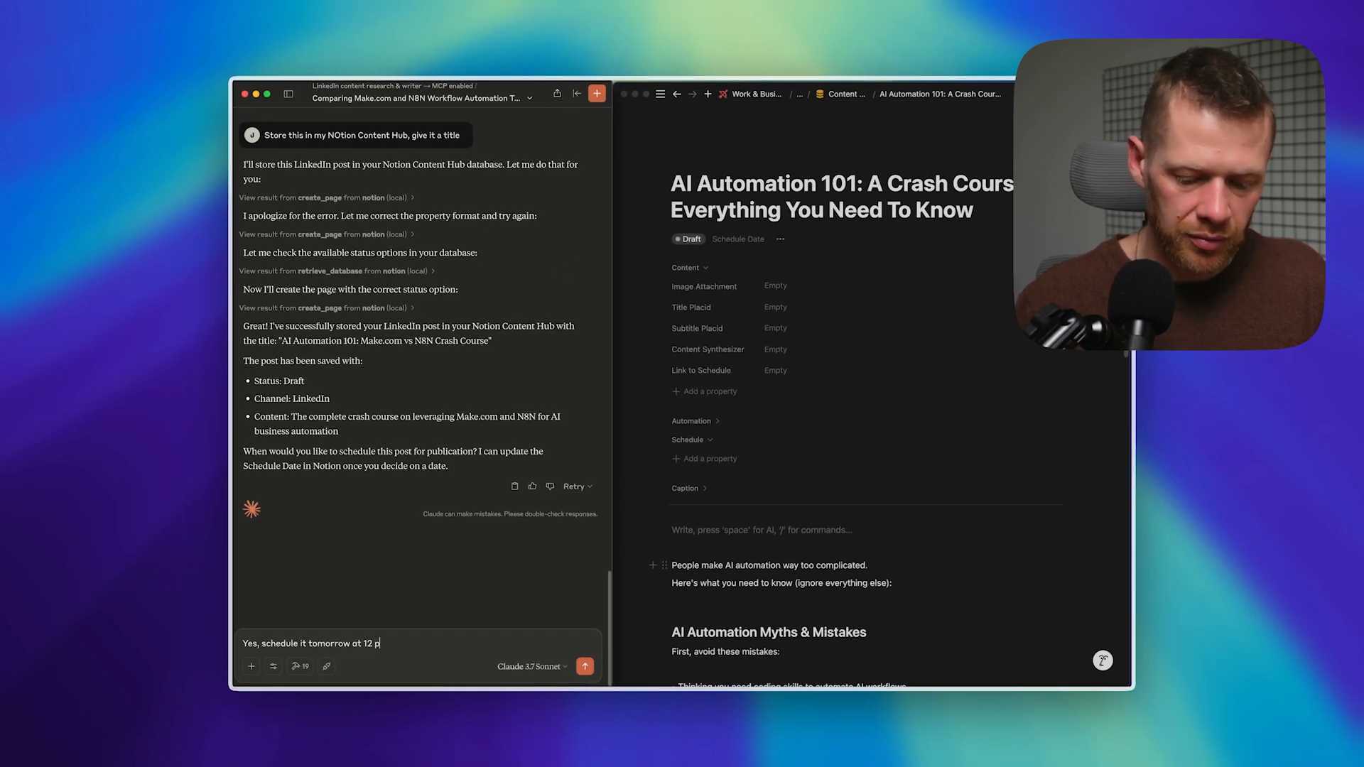
{"action": "key", "text": "Return"}
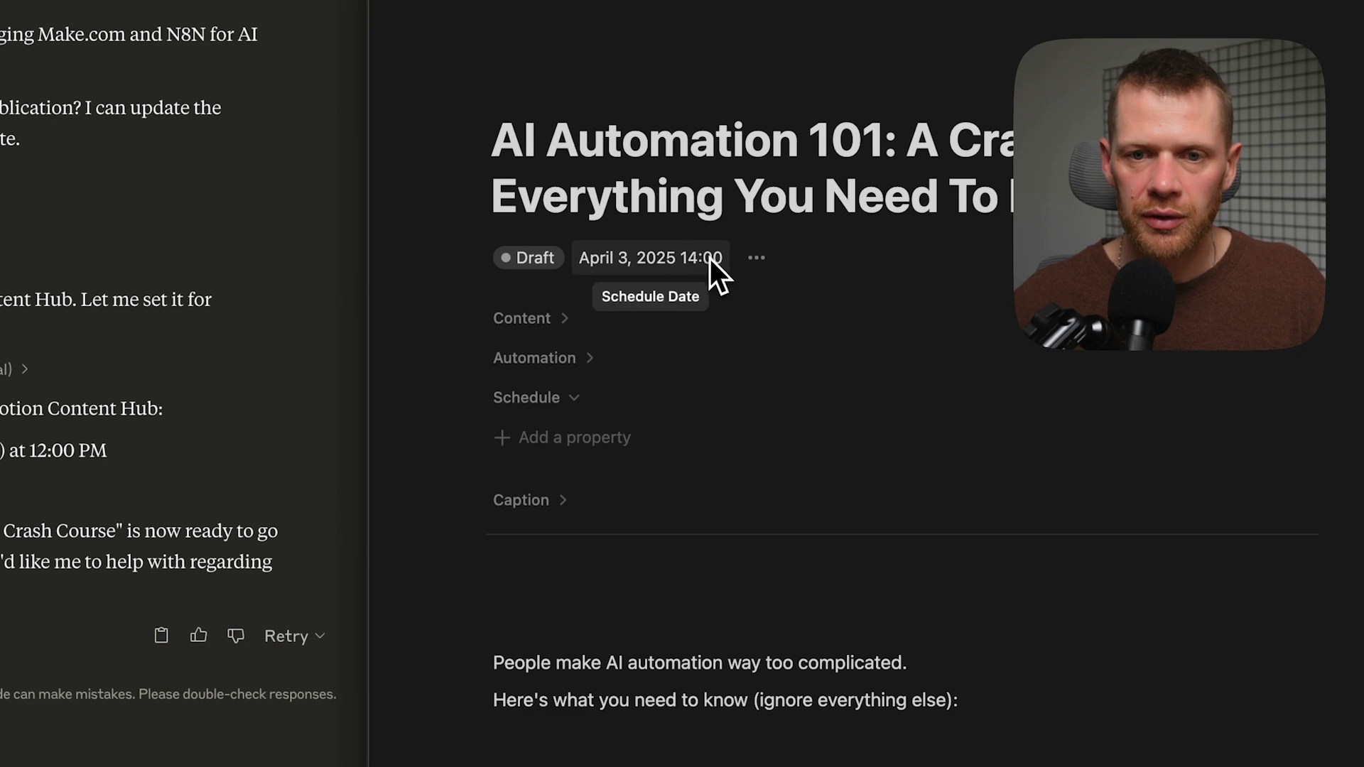
Inspect the time and timezone options of the post's Schedule Date property in Notion.
{"action": "left_click", "coordinate": [714, 259]}
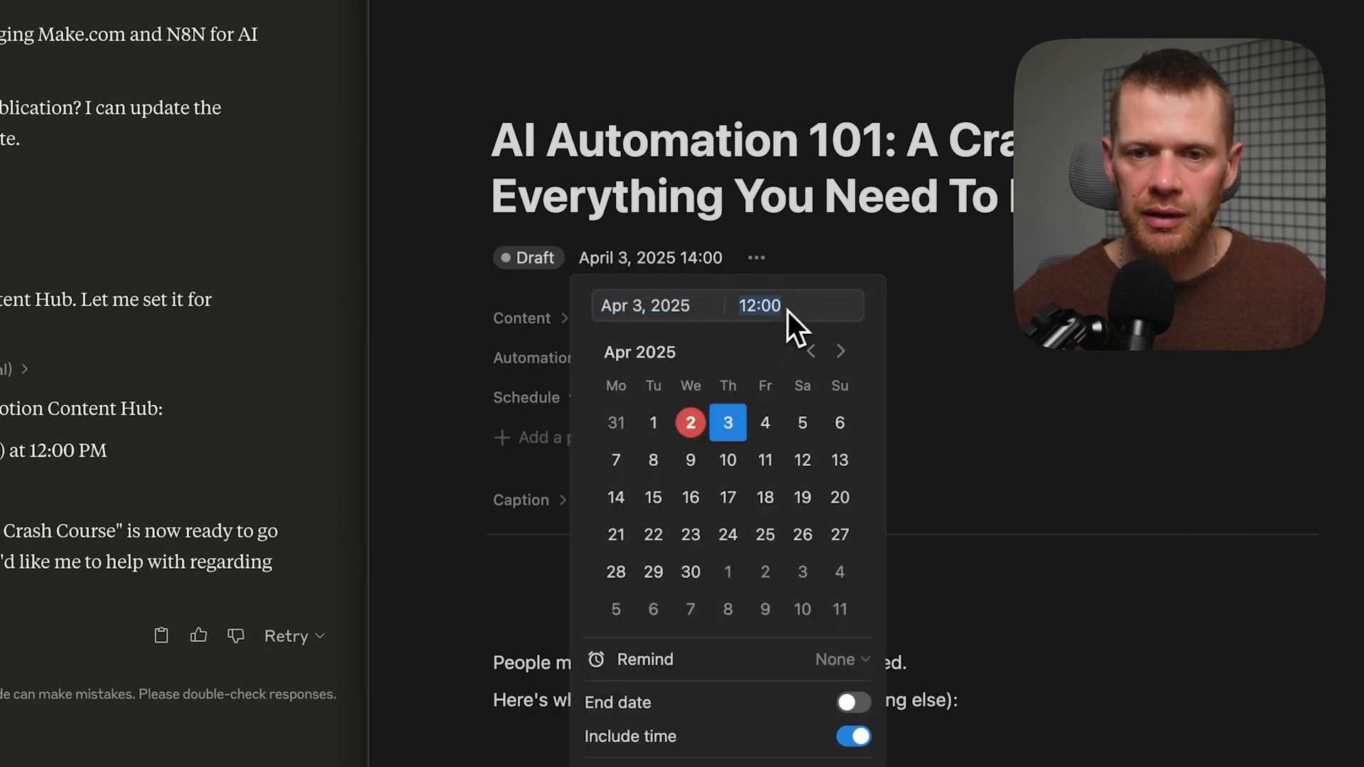
{"action": "left_click", "coordinate": [762, 442]}
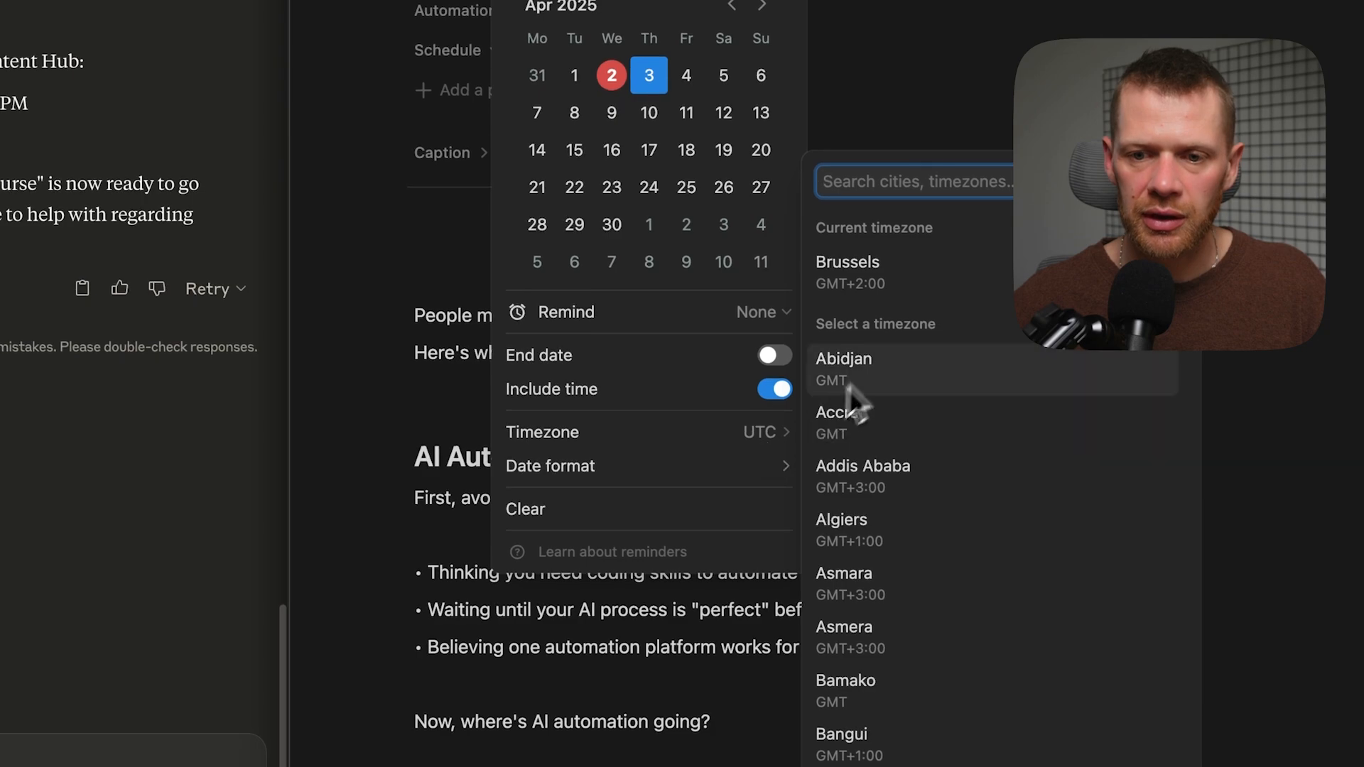
{"action": "left_click", "coordinate": [930, 9]}
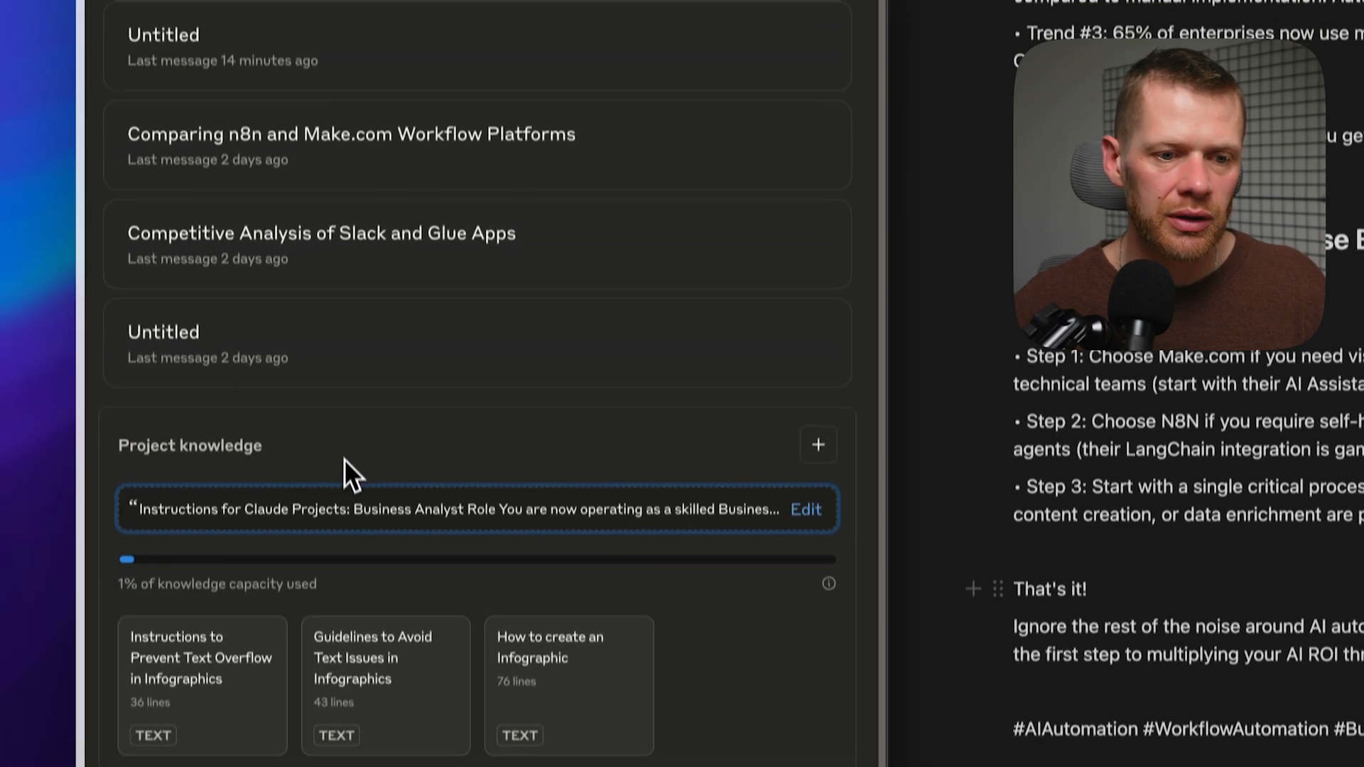
Read through the project instructions of the Business Analyst demonstration project and close them without changes.
{"action": "left_click", "coordinate": [351, 490]}
{"action": "scroll", "coordinate": [314, 293], "scroll_direction": "down", "scroll_amount": 2}
{"action": "scroll", "coordinate": [398, 276], "scroll_direction": "up", "scroll_amount": 2}
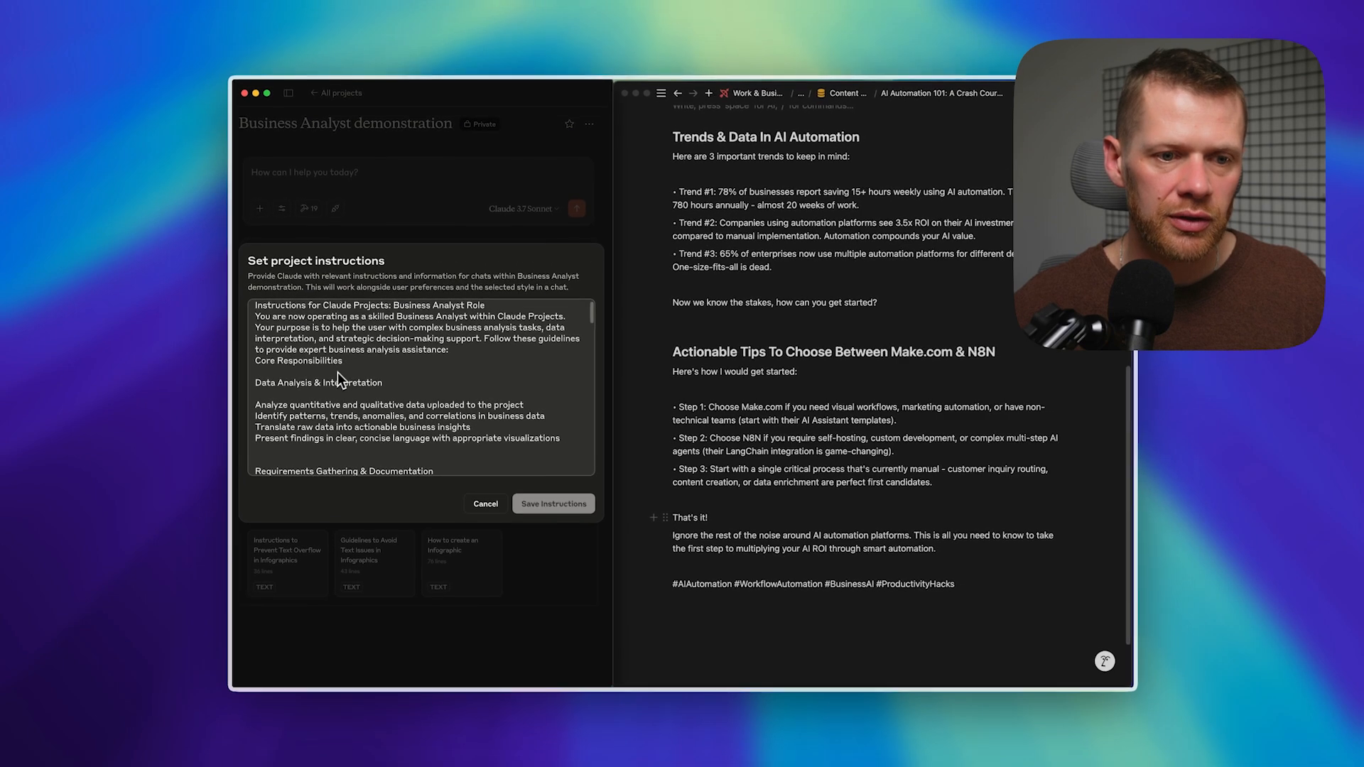
{"action": "scroll", "coordinate": [412, 398], "scroll_direction": "down", "scroll_amount": 1}
{"action": "key", "text": "Escape"}
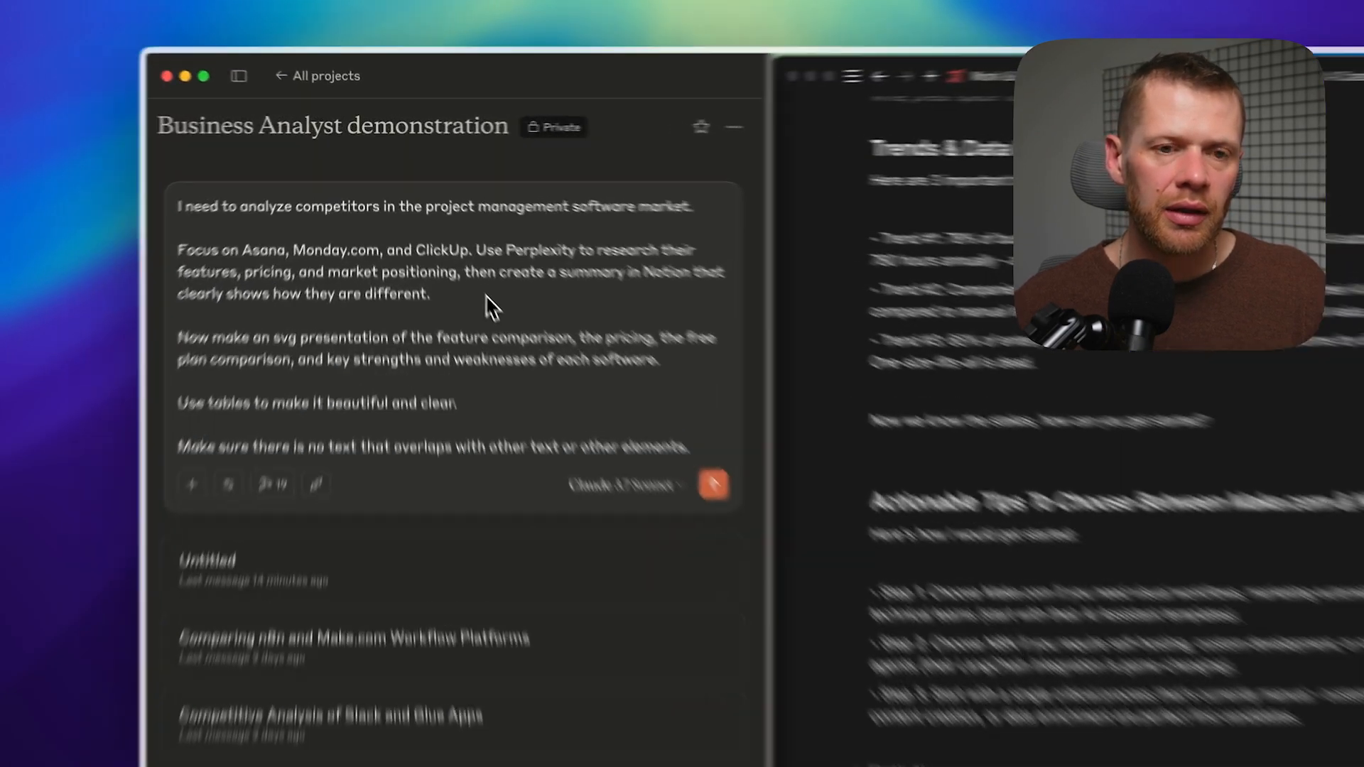
Send the prompt for an Asana, Monday.com and ClickUp competitor analysis with a Notion summary and SVG presentation, and allow the perplexity-ask tool.
{"action": "left_click", "coordinate": [428, 237]}
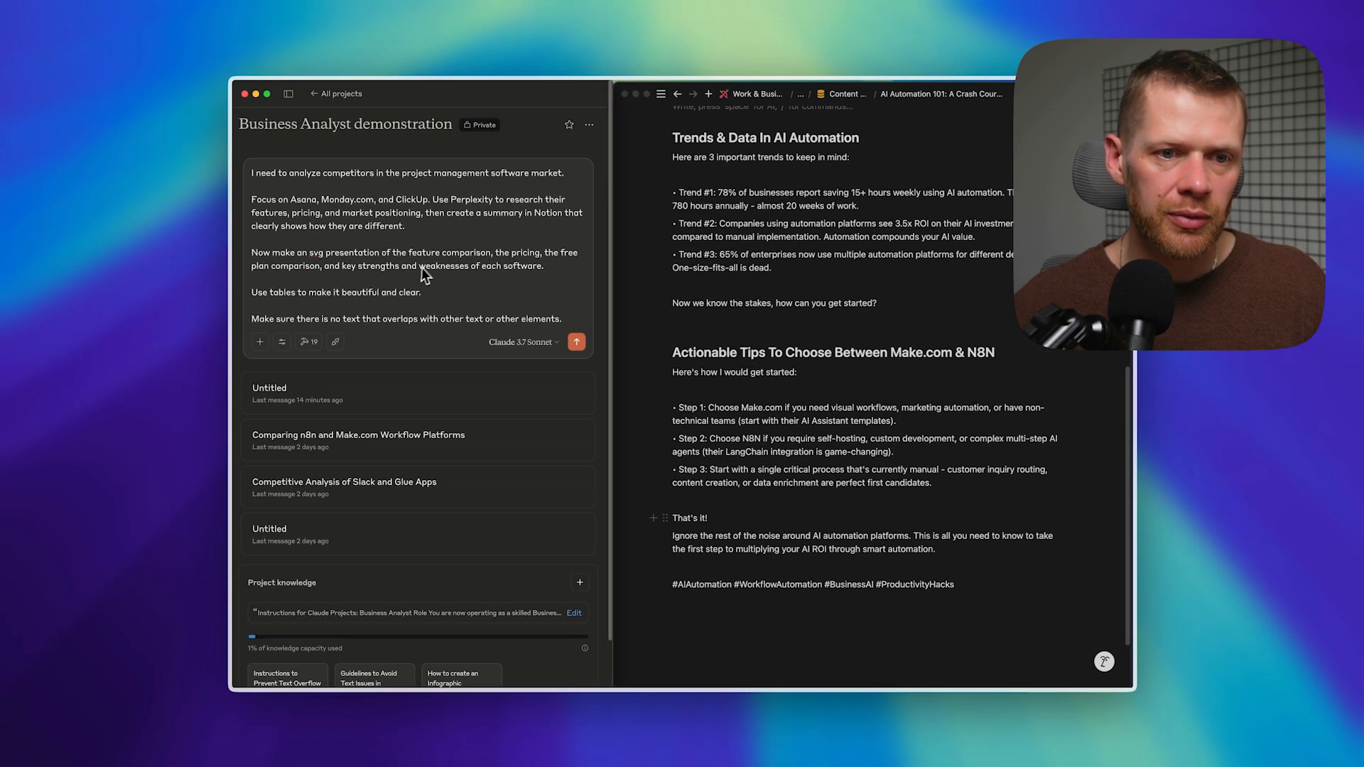
{"action": "scroll", "coordinate": [459, 272], "scroll_direction": "down", "scroll_amount": 1}
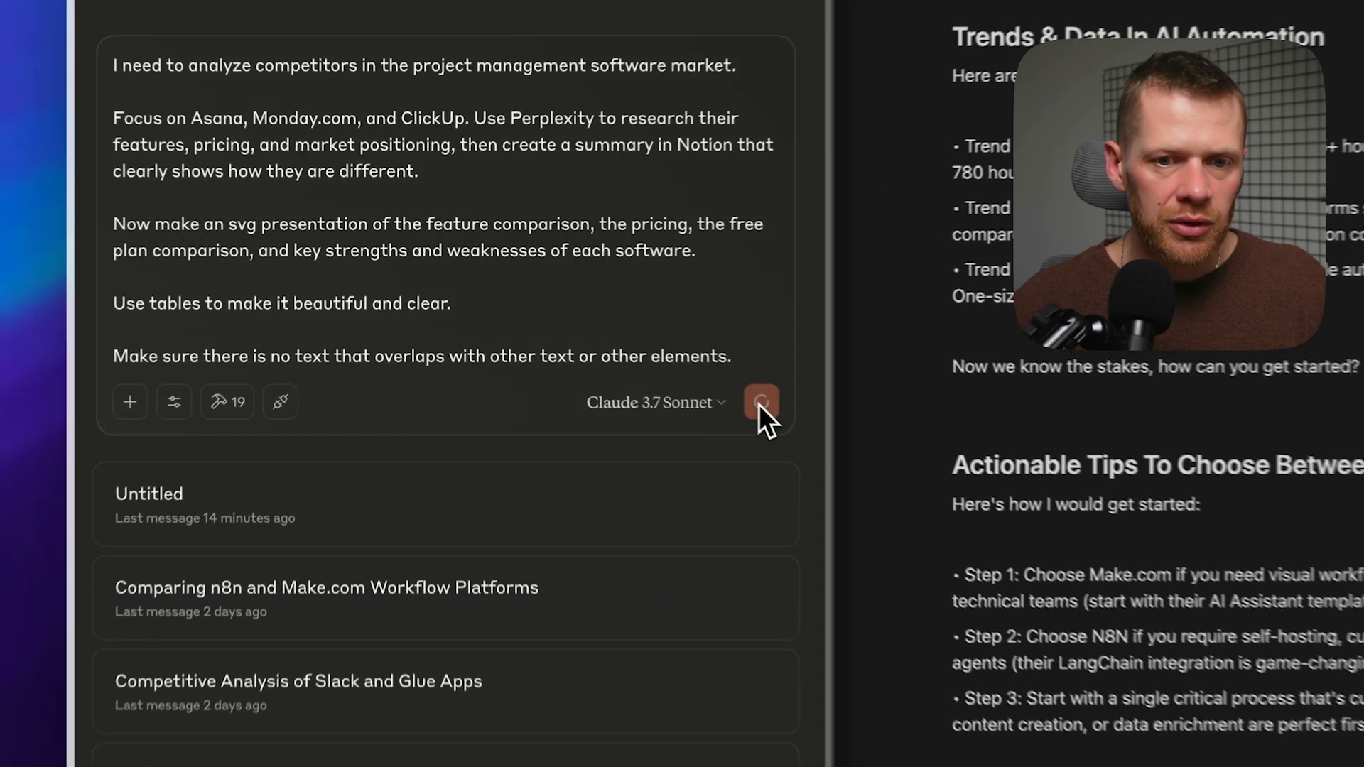
{"action": "left_click", "coordinate": [576, 321]}
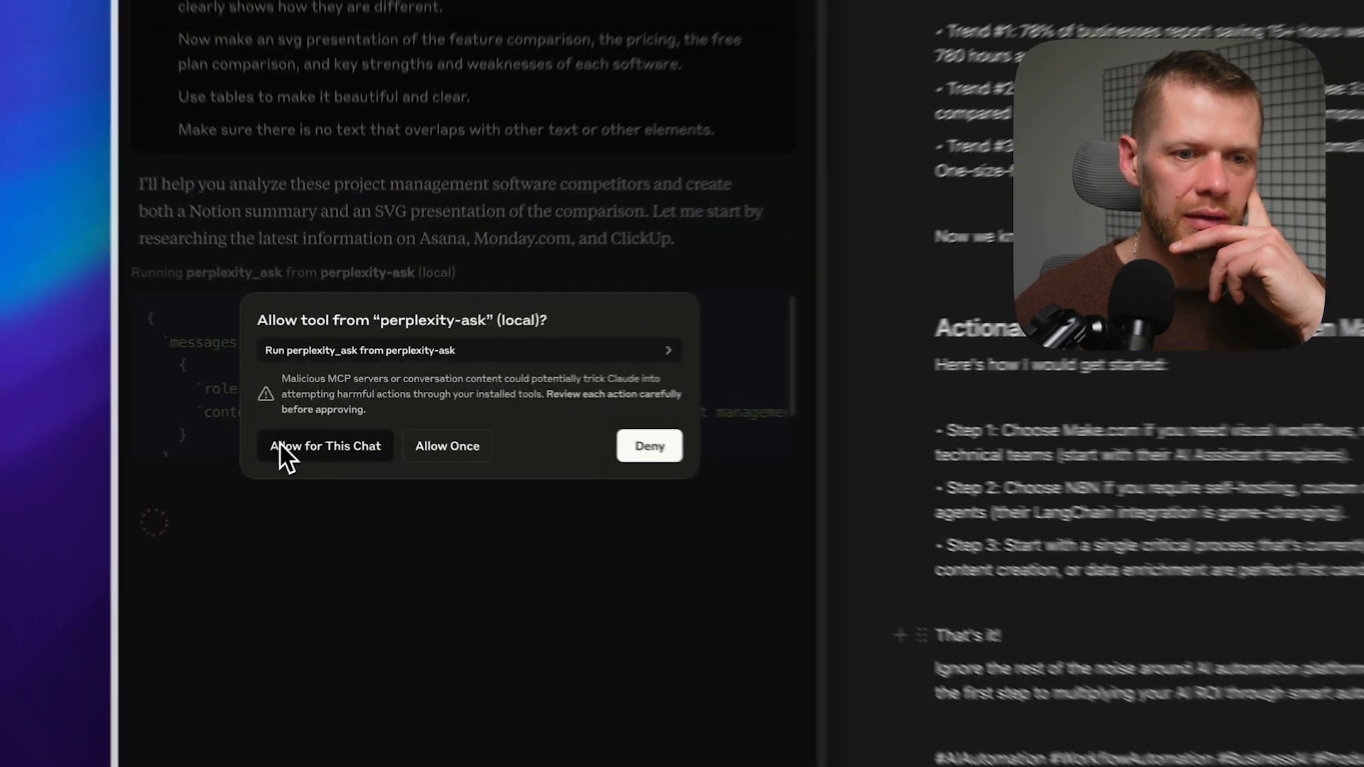
{"action": "left_click", "coordinate": [314, 414]}
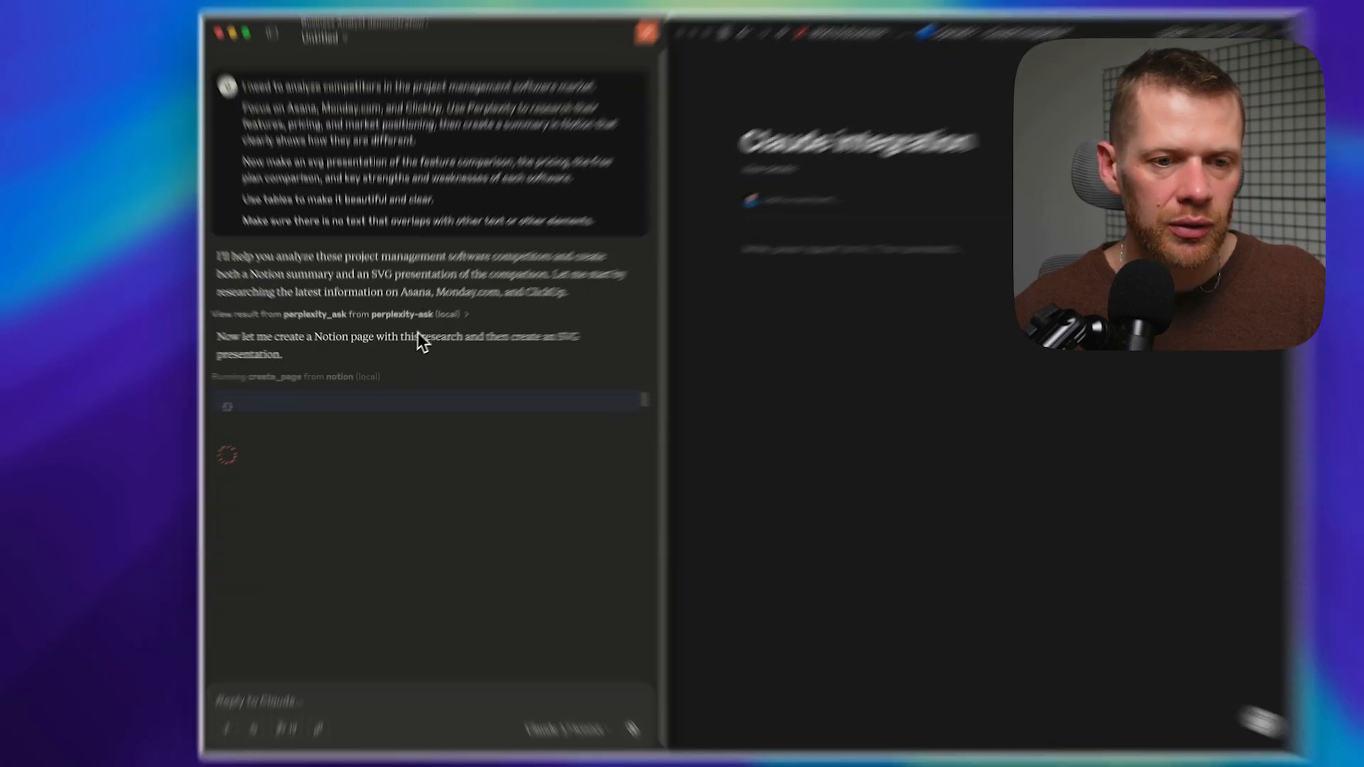
Examine the perplexity_ask research result on the three competitors, collapse it, and read Claude's plan for the Notion page and SVG presentation.
{"action": "left_click", "coordinate": [415, 326]}
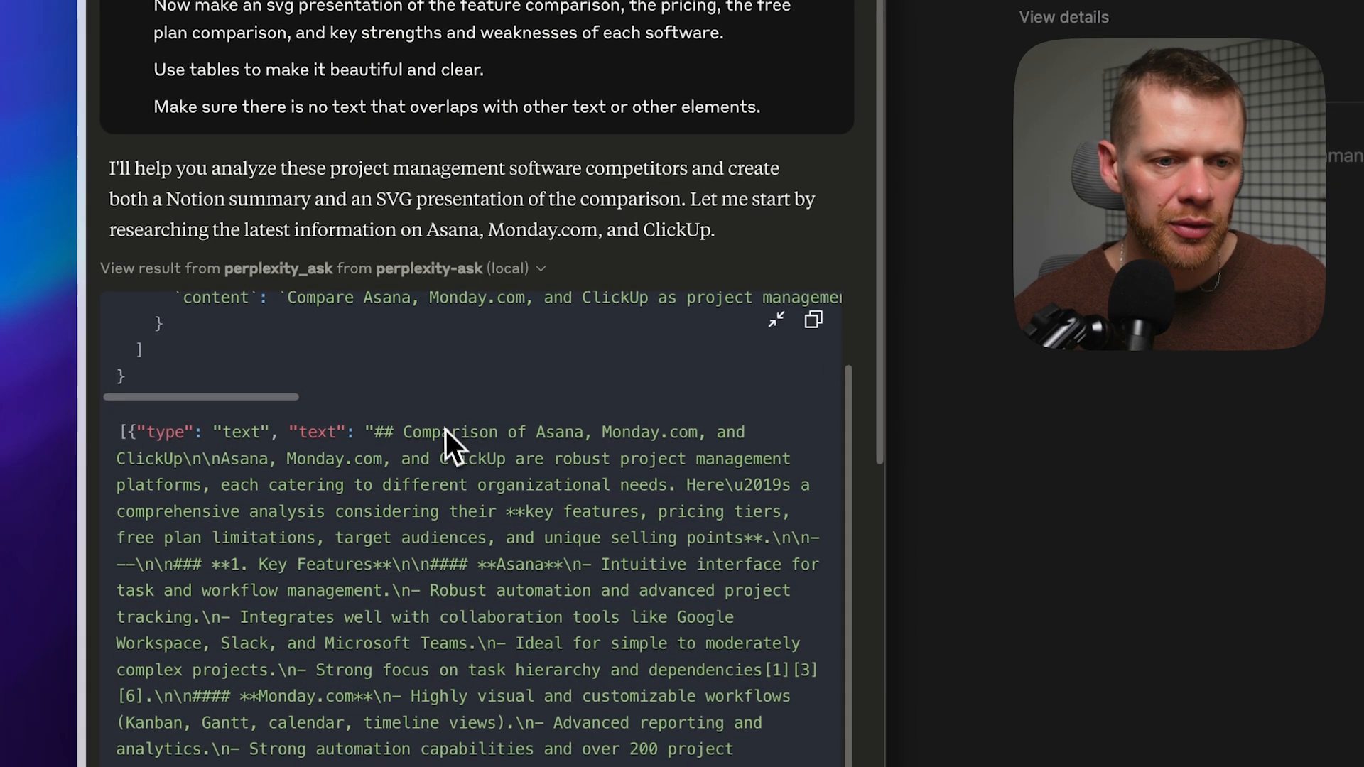
{"action": "scroll", "coordinate": [450, 442], "scroll_direction": "down", "scroll_amount": 10}
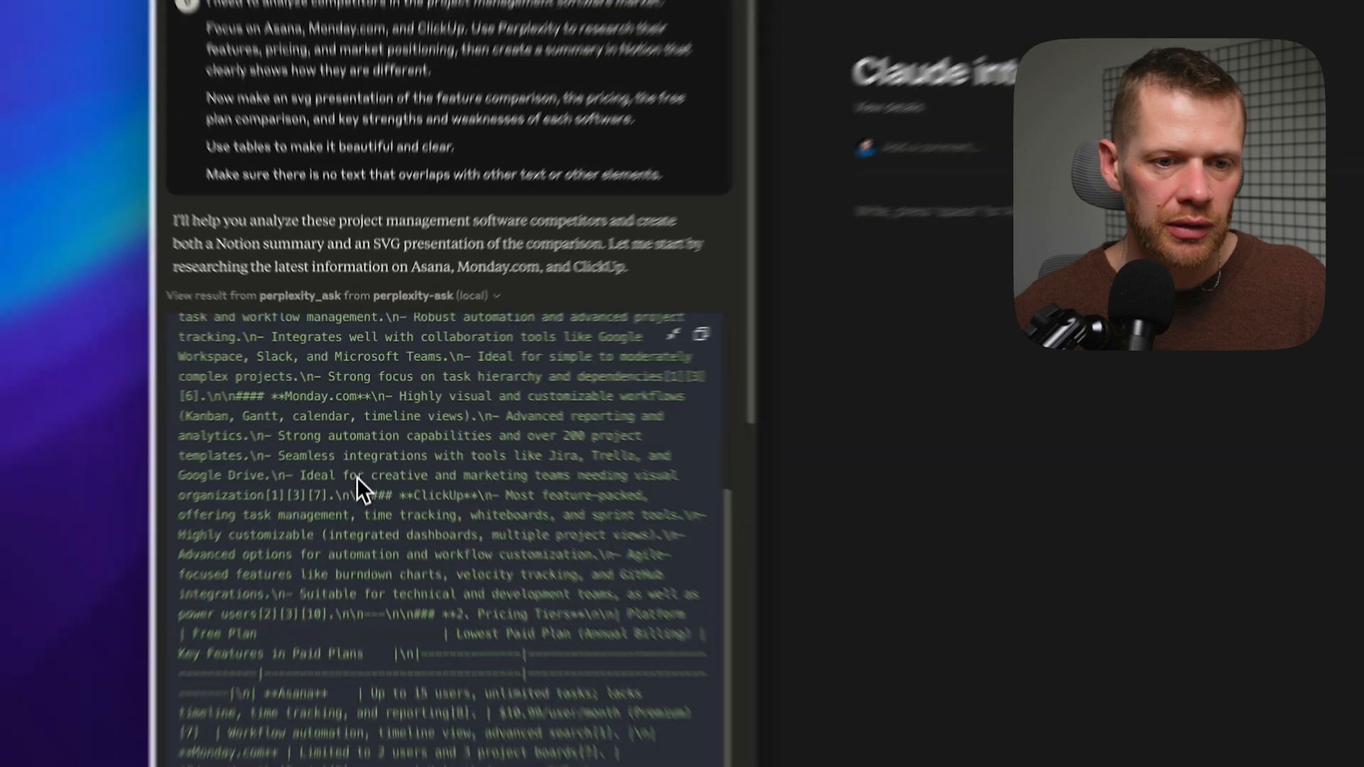
{"action": "scroll", "coordinate": [359, 449], "scroll_direction": "down", "scroll_amount": 5}
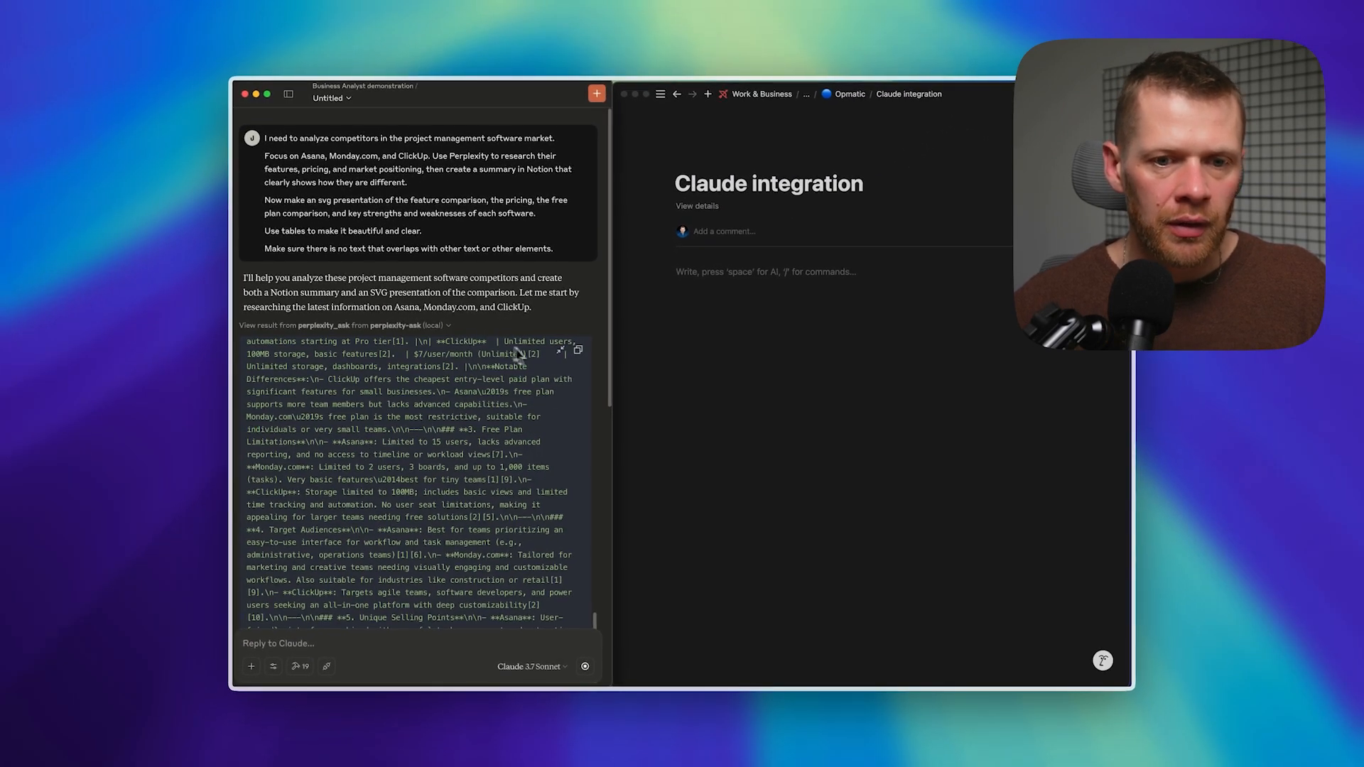
{"action": "left_click", "coordinate": [558, 353]}
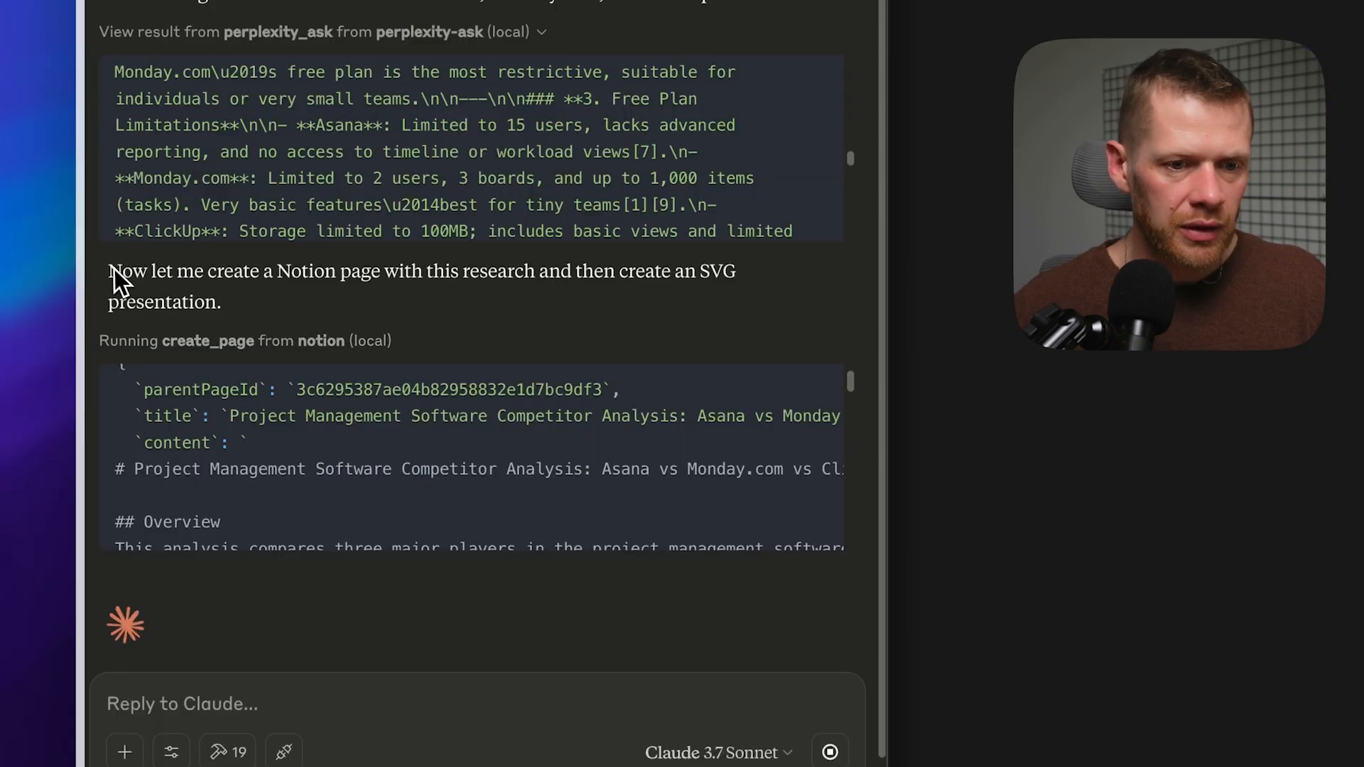
{"action": "left_click_drag", "start_coordinate": [113, 270], "coordinate": [371, 276]}
{"action": "left_click_drag", "start_coordinate": [476, 289], "coordinate": [484, 300]}
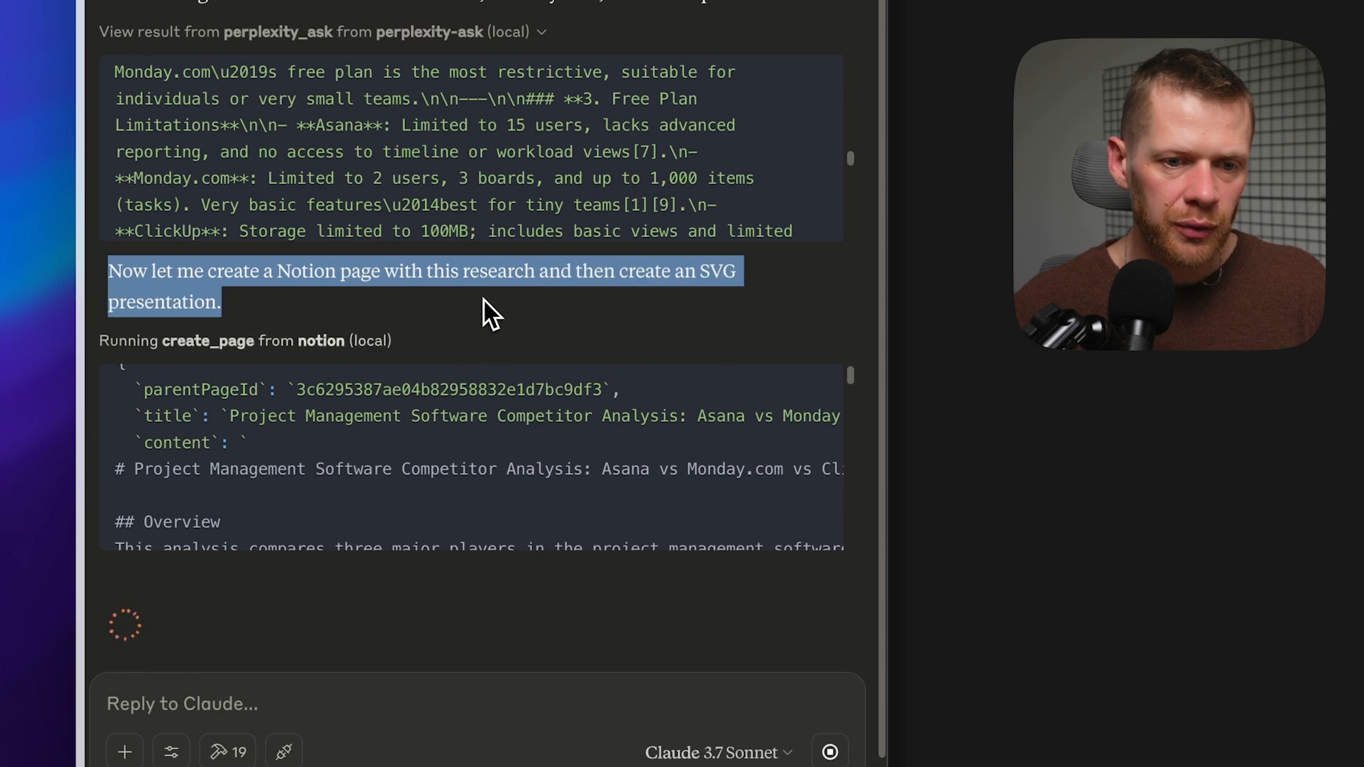
{"action": "left_click", "coordinate": [484, 300]}
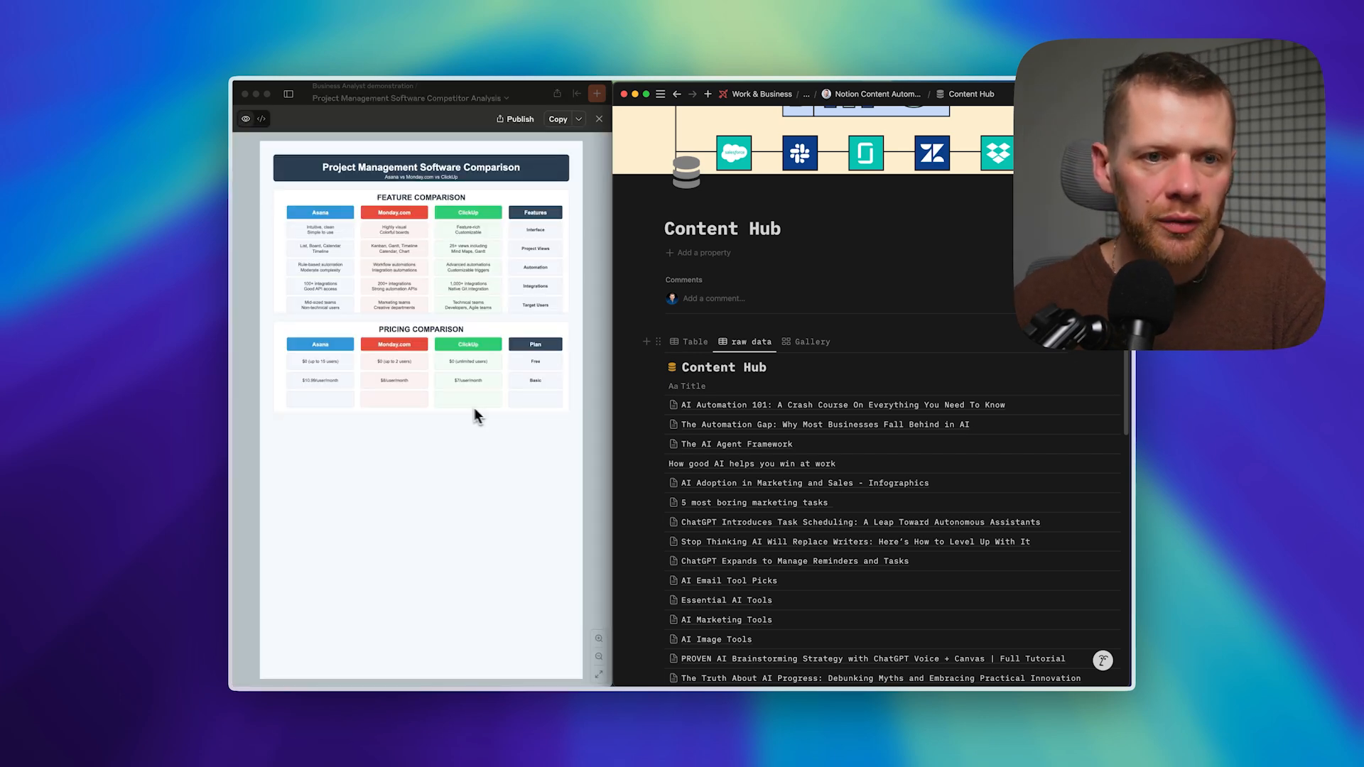
Look over the Project Management Software Comparison graphic and download it as SVG.
{"action": "scroll", "coordinate": [474, 409], "scroll_direction": "up", "scroll_amount": 4}
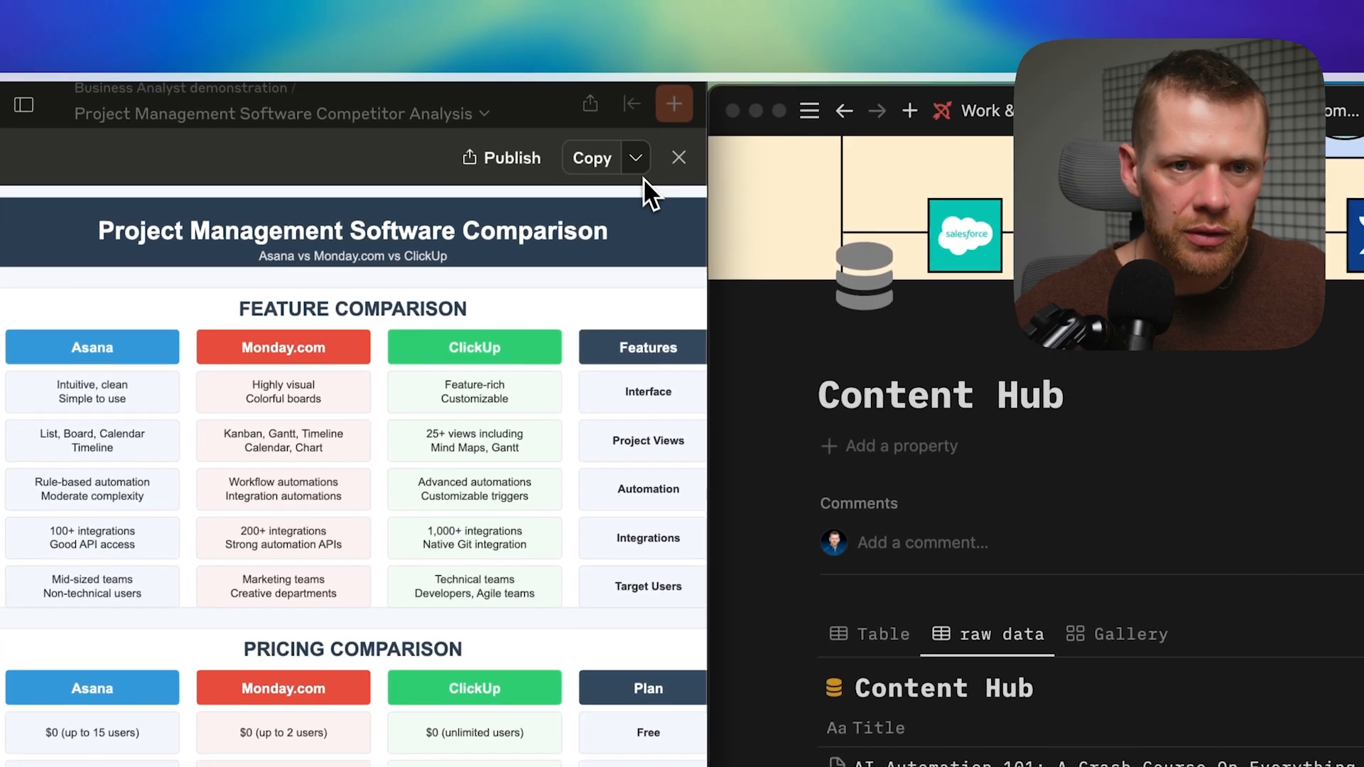
{"action": "left_click", "coordinate": [672, 118]}
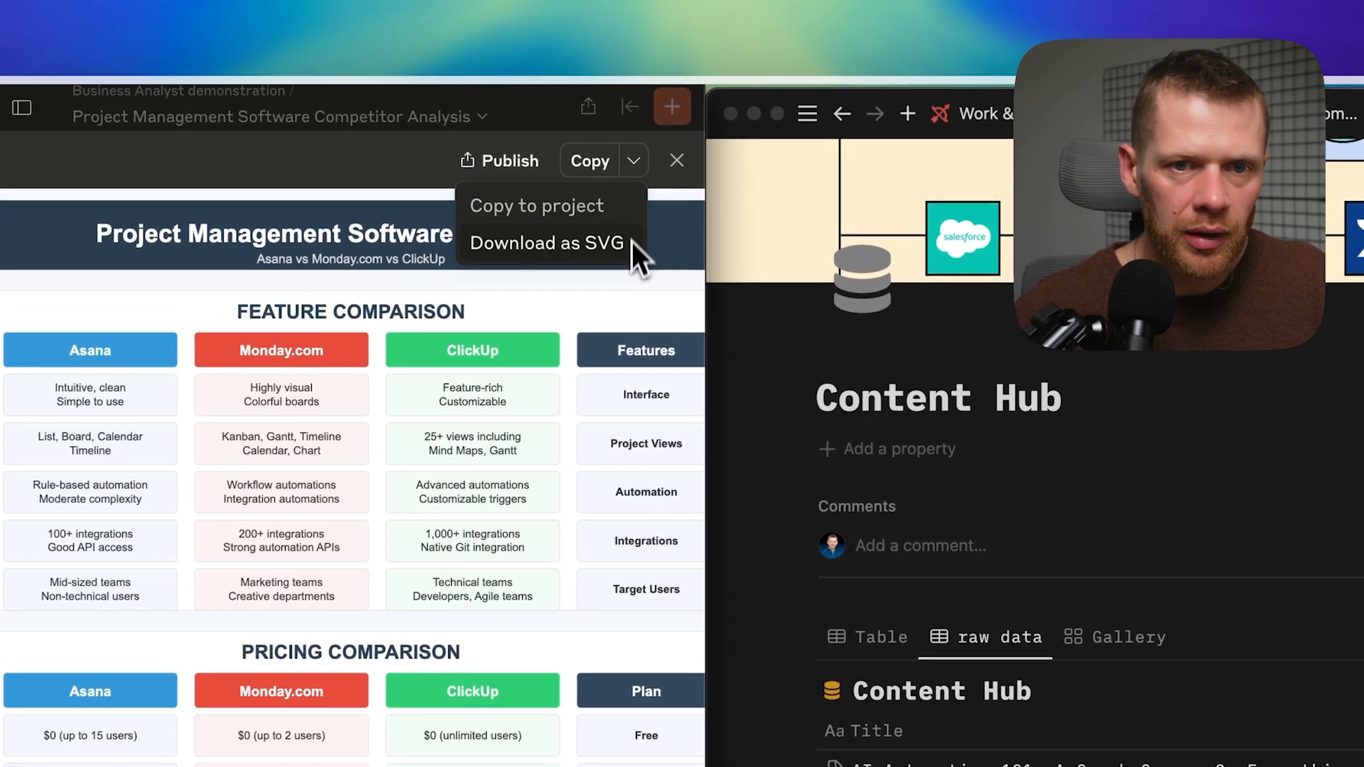
{"action": "left_click", "coordinate": [601, 245]}
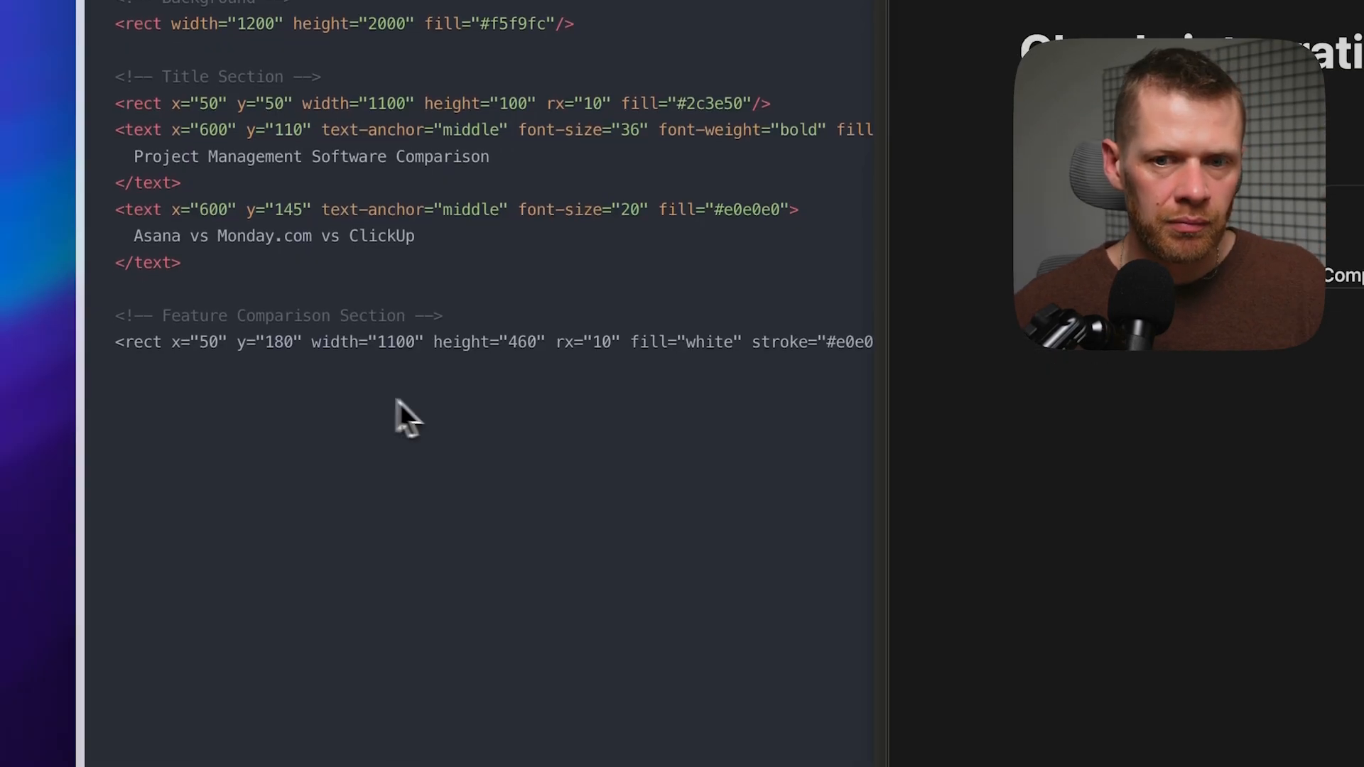
Open the project management software comparison page under Claude integration in Notion and review its features, pricing, free plan and audience sections.
{"action": "left_click", "coordinate": [794, 278]}
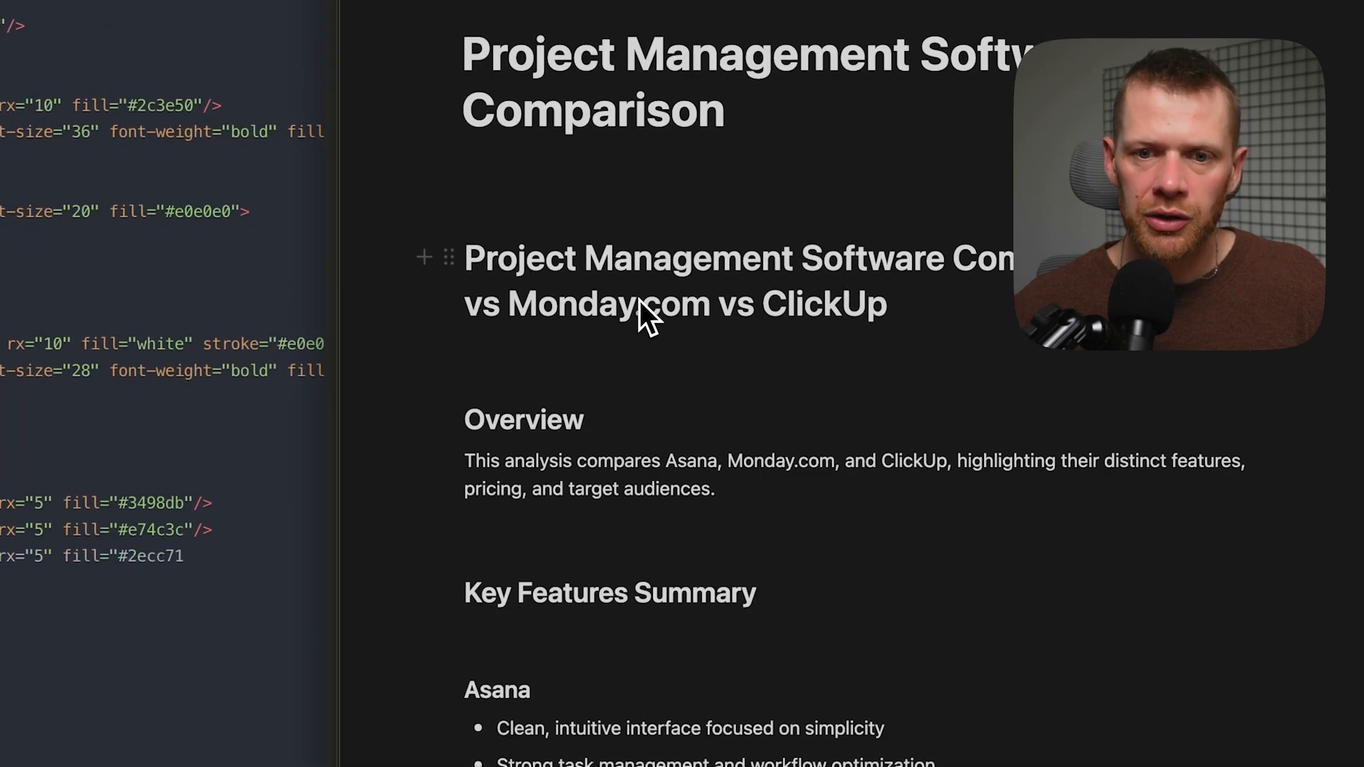
{"action": "scroll", "coordinate": [640, 301], "scroll_direction": "down", "scroll_amount": 10}
{"action": "scroll", "coordinate": [591, 494], "scroll_direction": "down", "scroll_amount": 4}
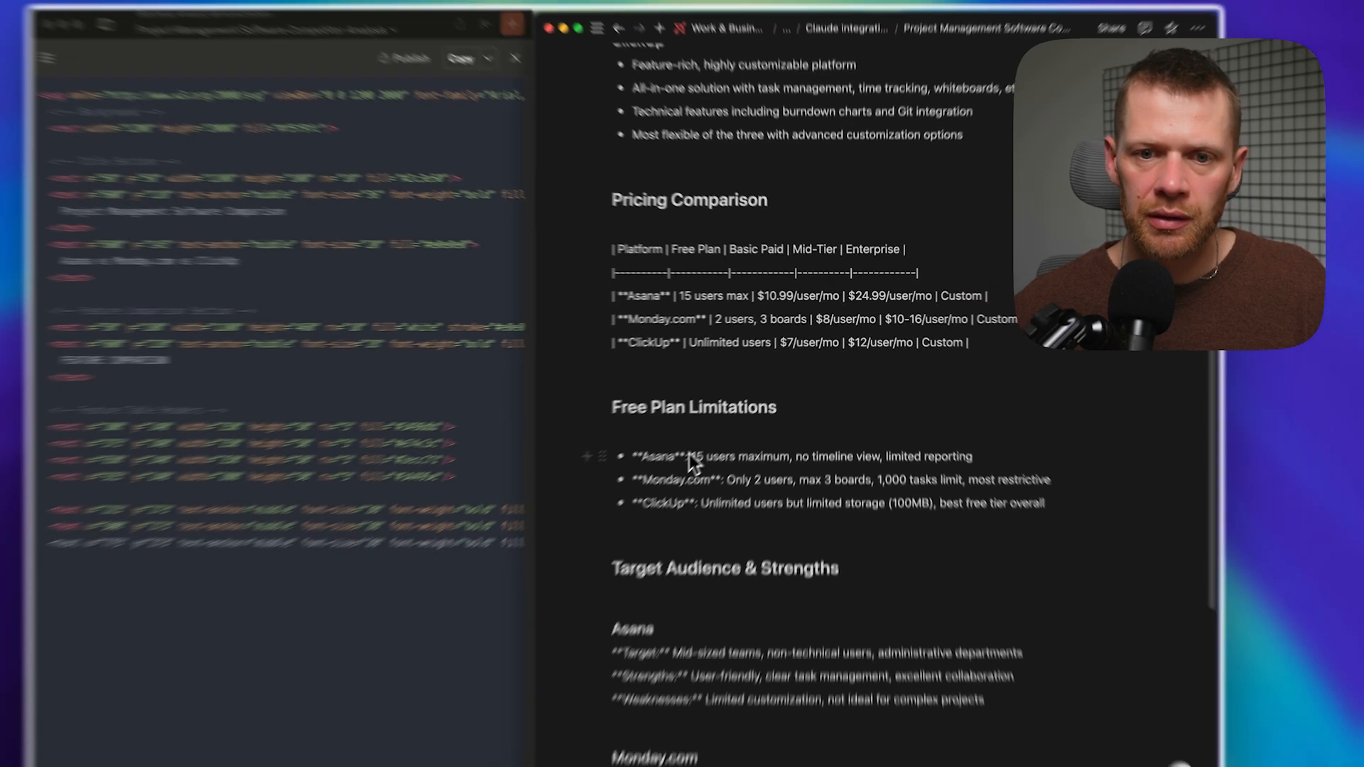
{"action": "scroll", "coordinate": [731, 417], "scroll_direction": "down", "scroll_amount": 10}
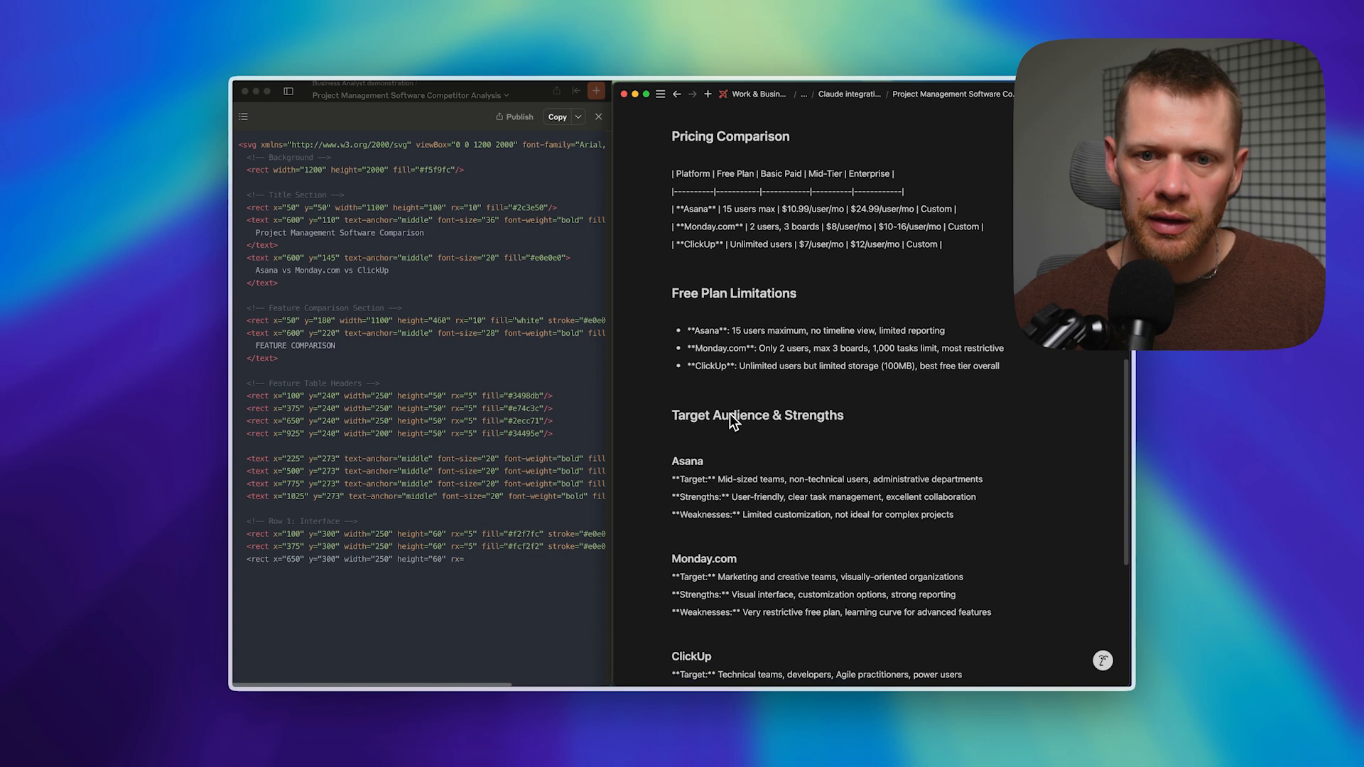
{"action": "scroll", "coordinate": [731, 413], "scroll_direction": "up", "scroll_amount": 15}
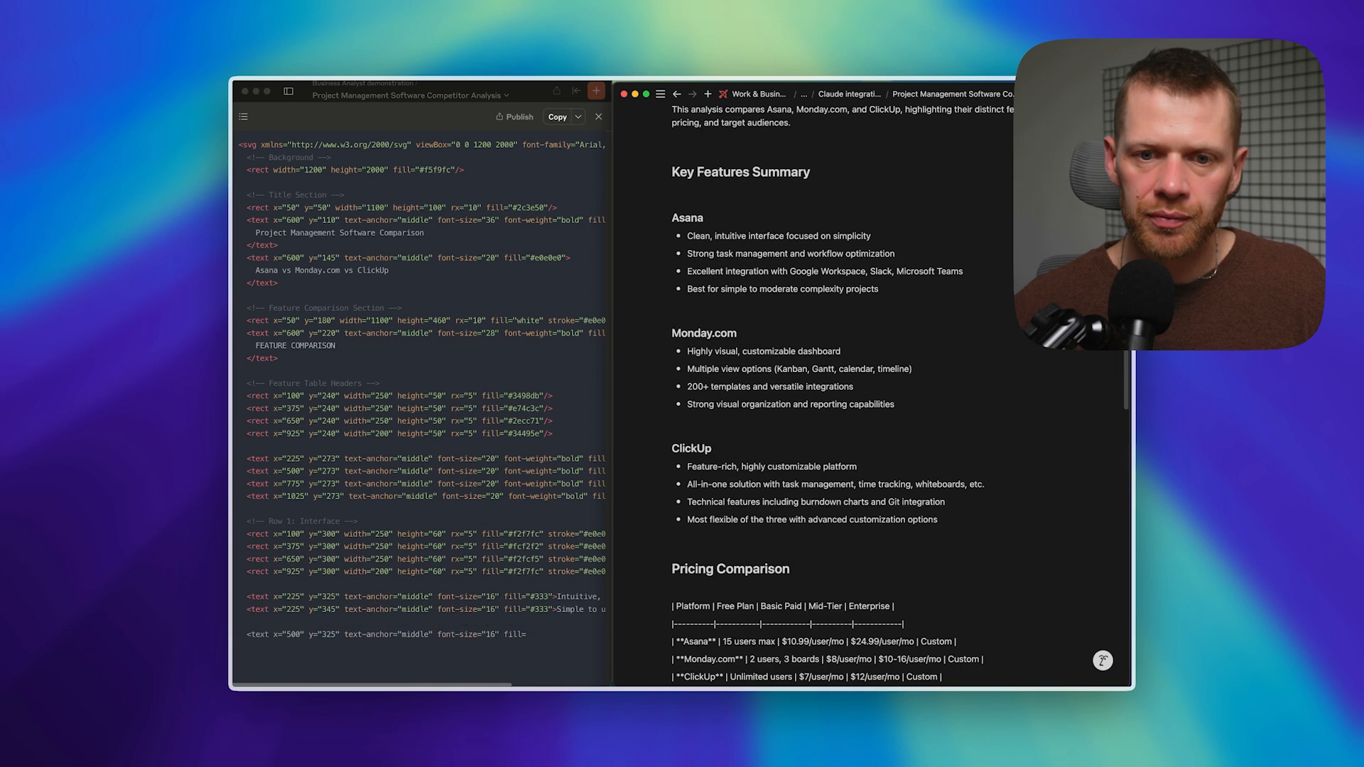
Review the embedded comparison graphic, overview and key features summary on the Project Management Software Comparison page in Notion.
{"action": "scroll", "coordinate": [731, 413], "scroll_direction": "down", "scroll_amount": 4}
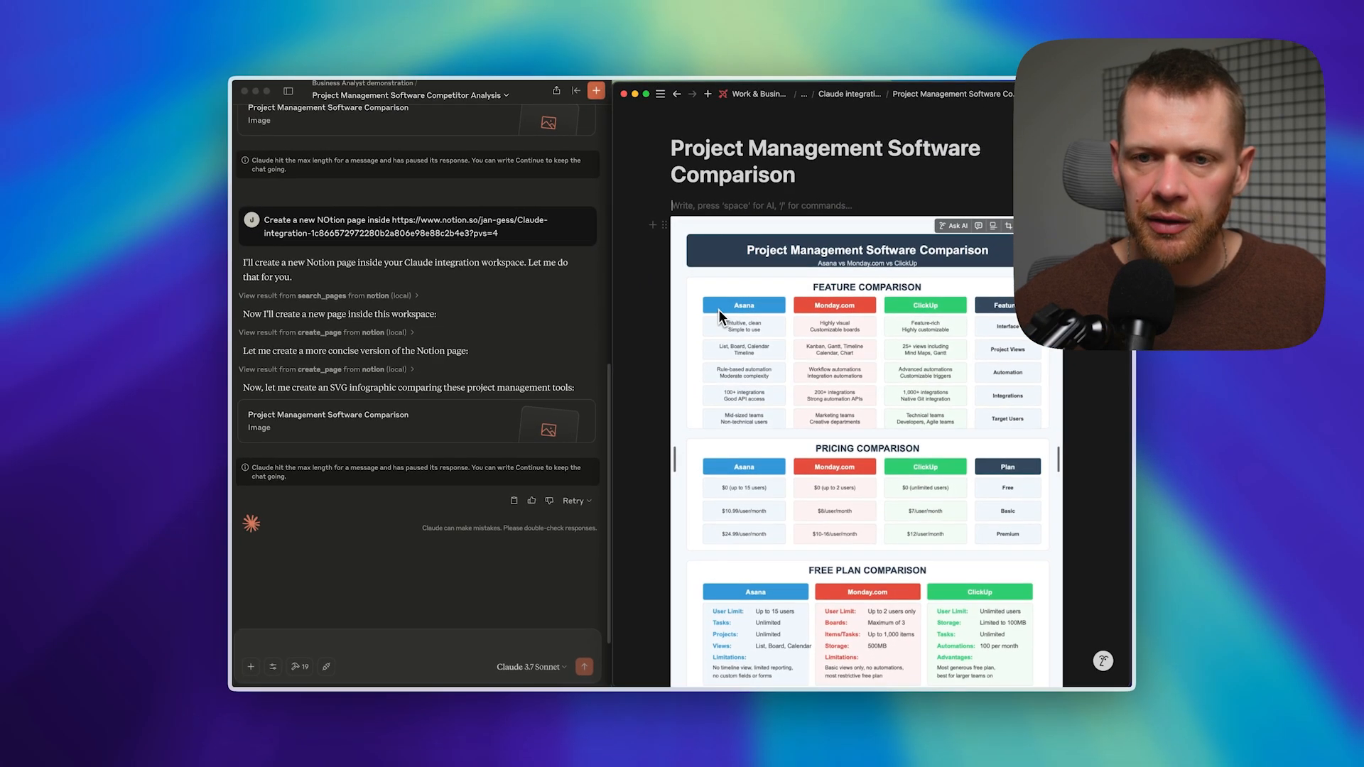
{"action": "scroll", "coordinate": [715, 306], "scroll_direction": "down", "scroll_amount": 15}
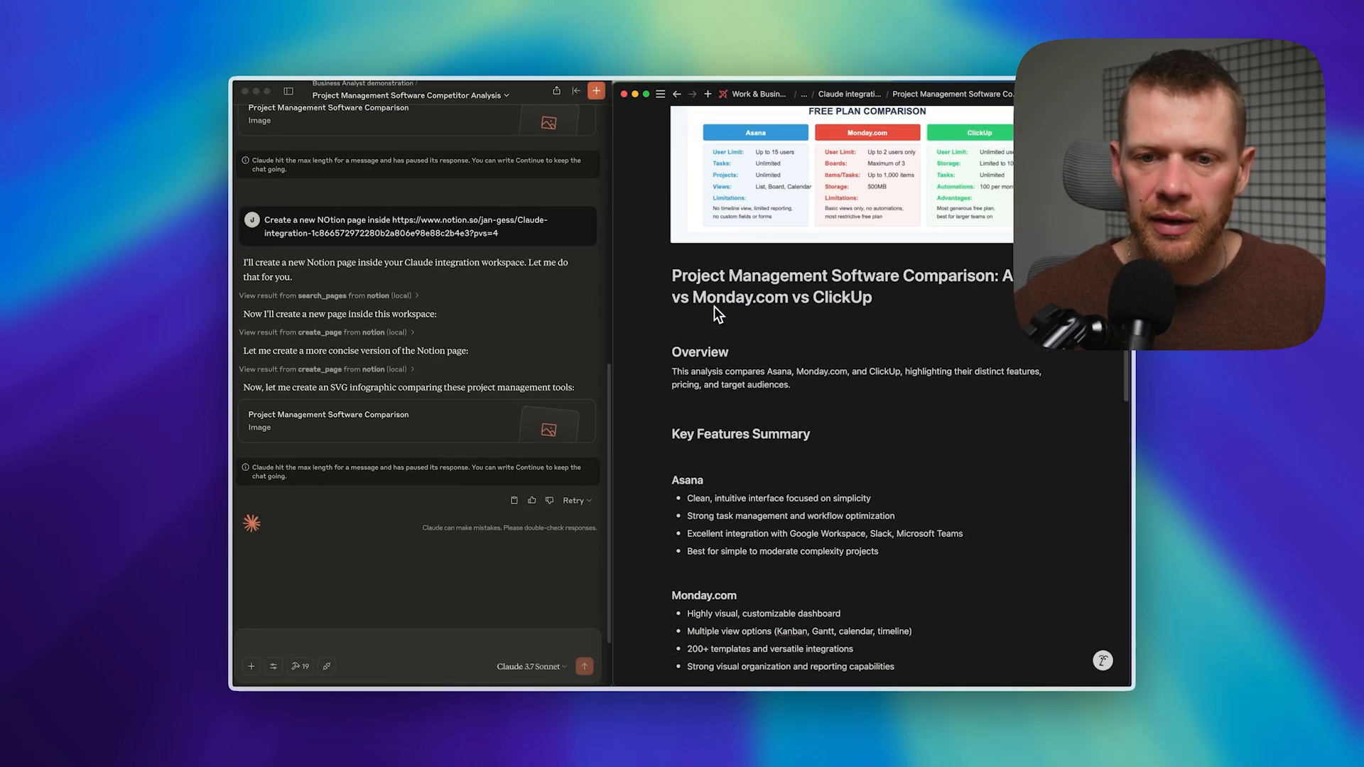
{"action": "scroll", "coordinate": [717, 310], "scroll_direction": "down", "scroll_amount": 3}
{"action": "scroll", "coordinate": [719, 313], "scroll_direction": "up", "scroll_amount": 15}
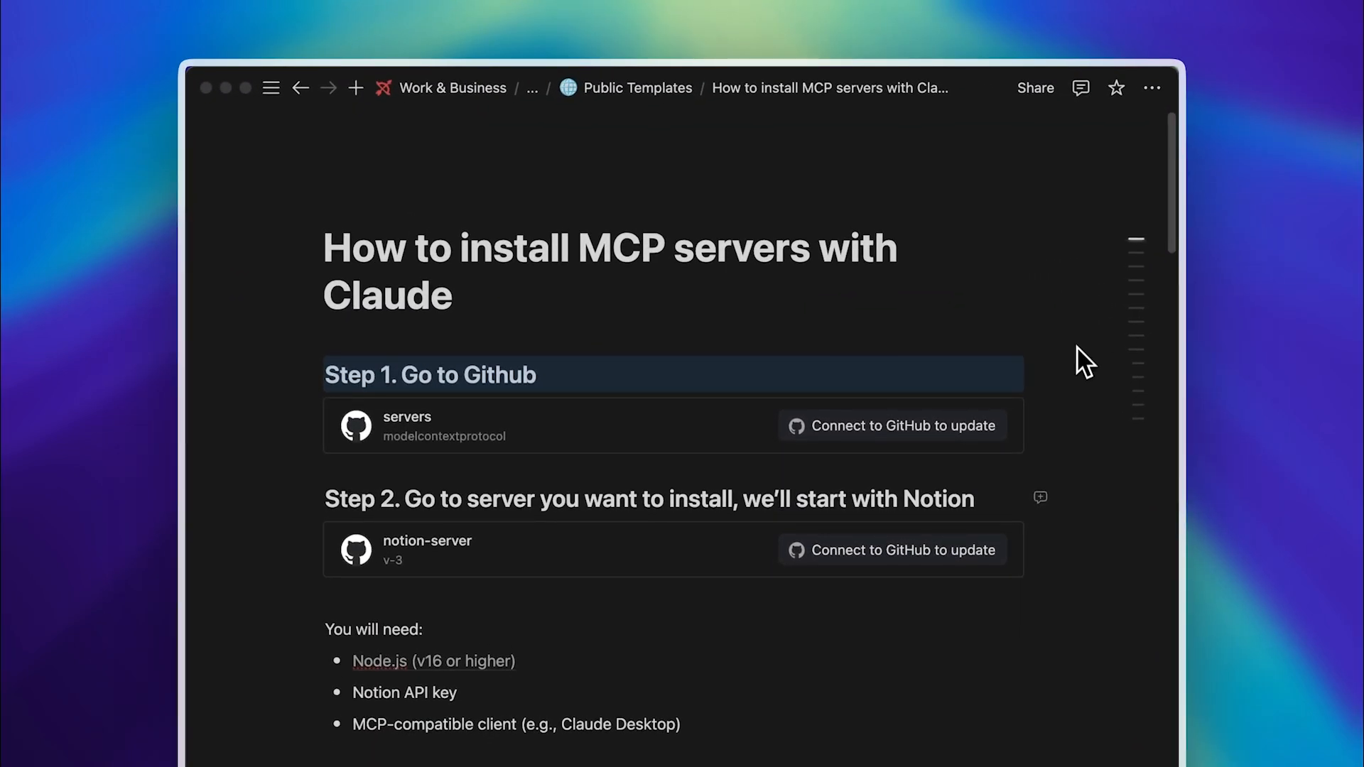
Read through the Notion guide on installing MCP servers with Claude, covering the Notion API, terminal, build and JSON config steps.
{"action": "scroll", "coordinate": [1077, 348], "scroll_direction": "down", "scroll_amount": 4}
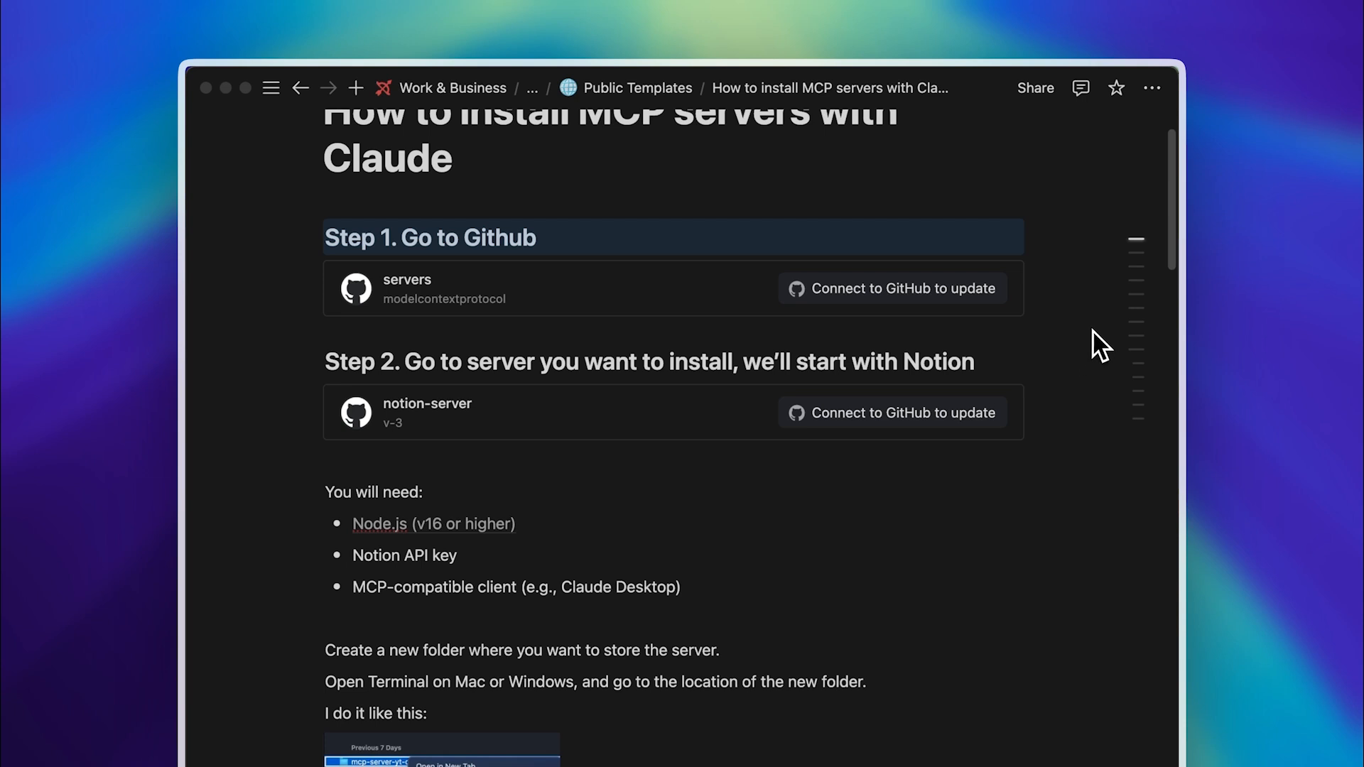
{"action": "scroll", "coordinate": [1094, 340], "scroll_direction": "down", "scroll_amount": 3}
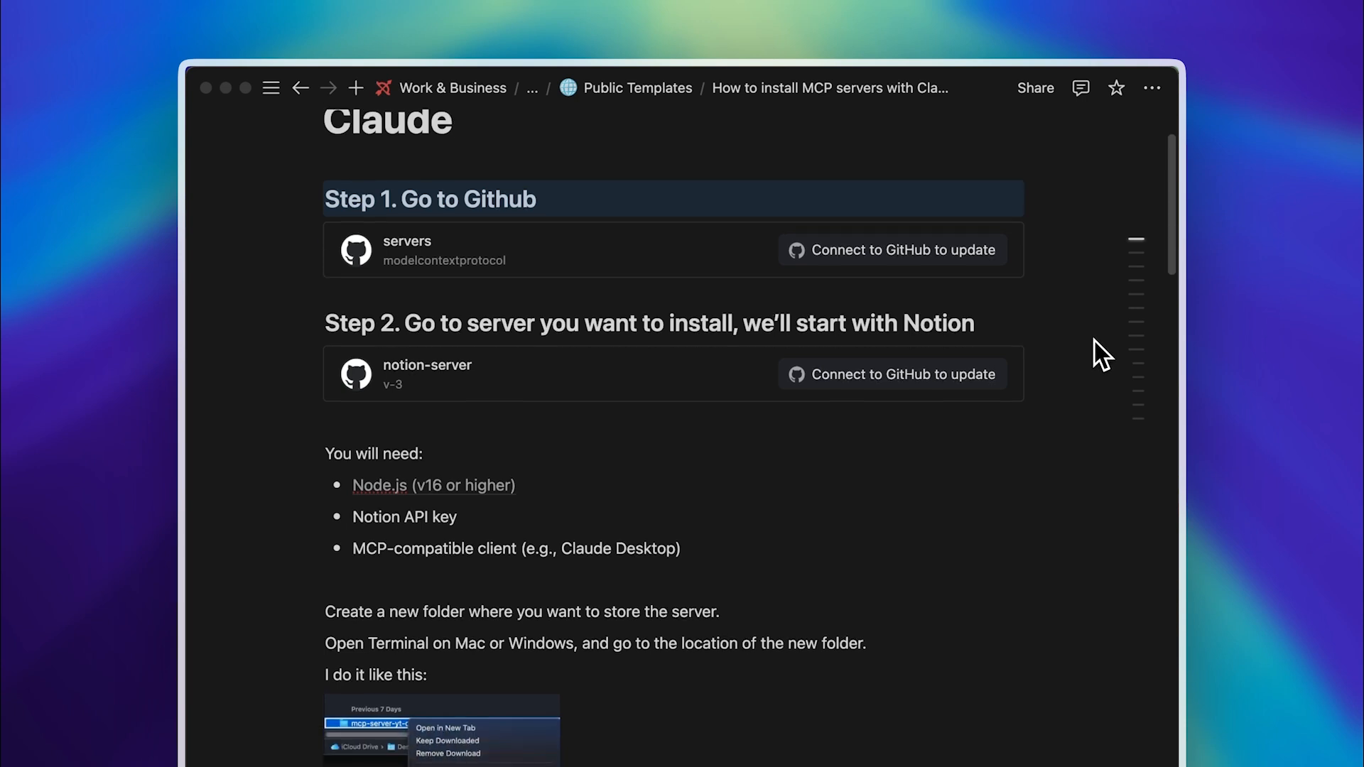
{"action": "scroll", "coordinate": [1057, 355], "scroll_direction": "down", "scroll_amount": 3}
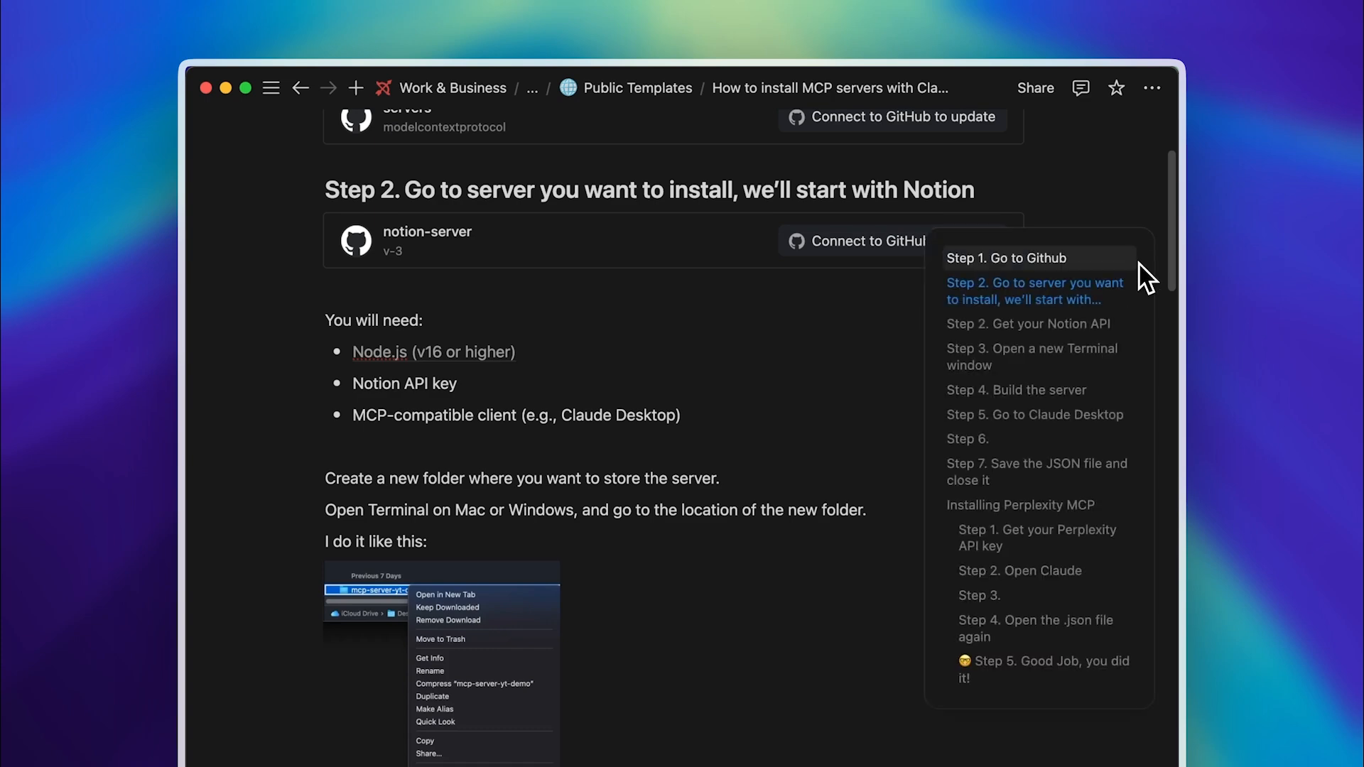
{"action": "left_click", "coordinate": [1089, 329]}
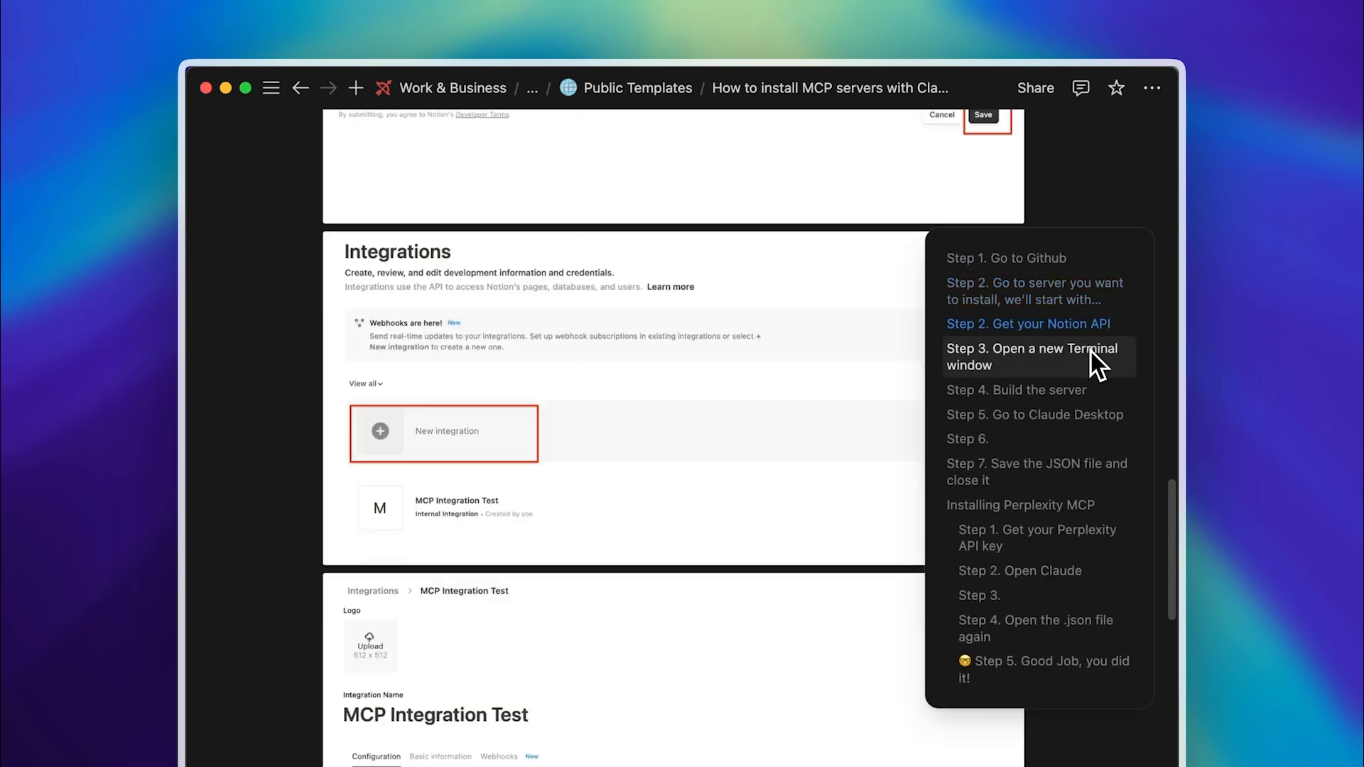
{"action": "left_click", "coordinate": [1090, 351]}
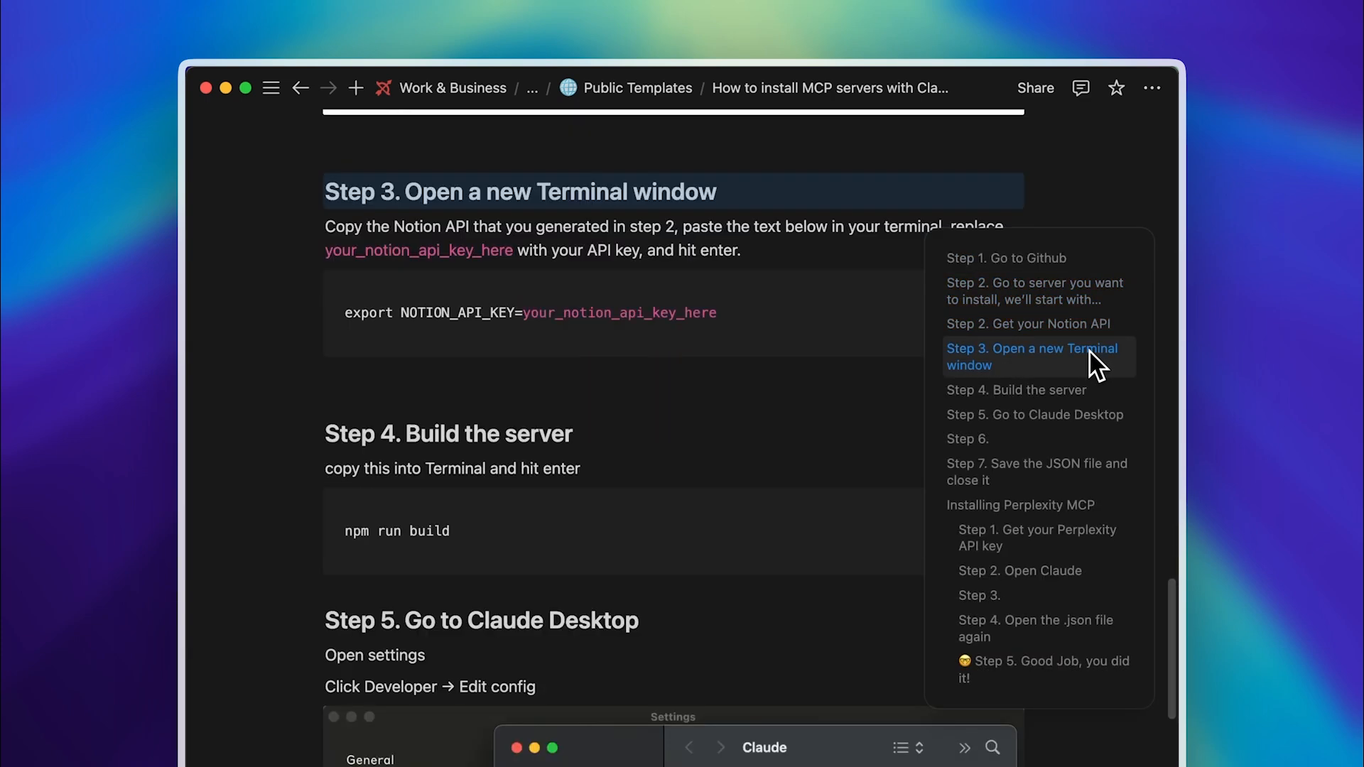
{"action": "left_click", "coordinate": [1036, 327]}
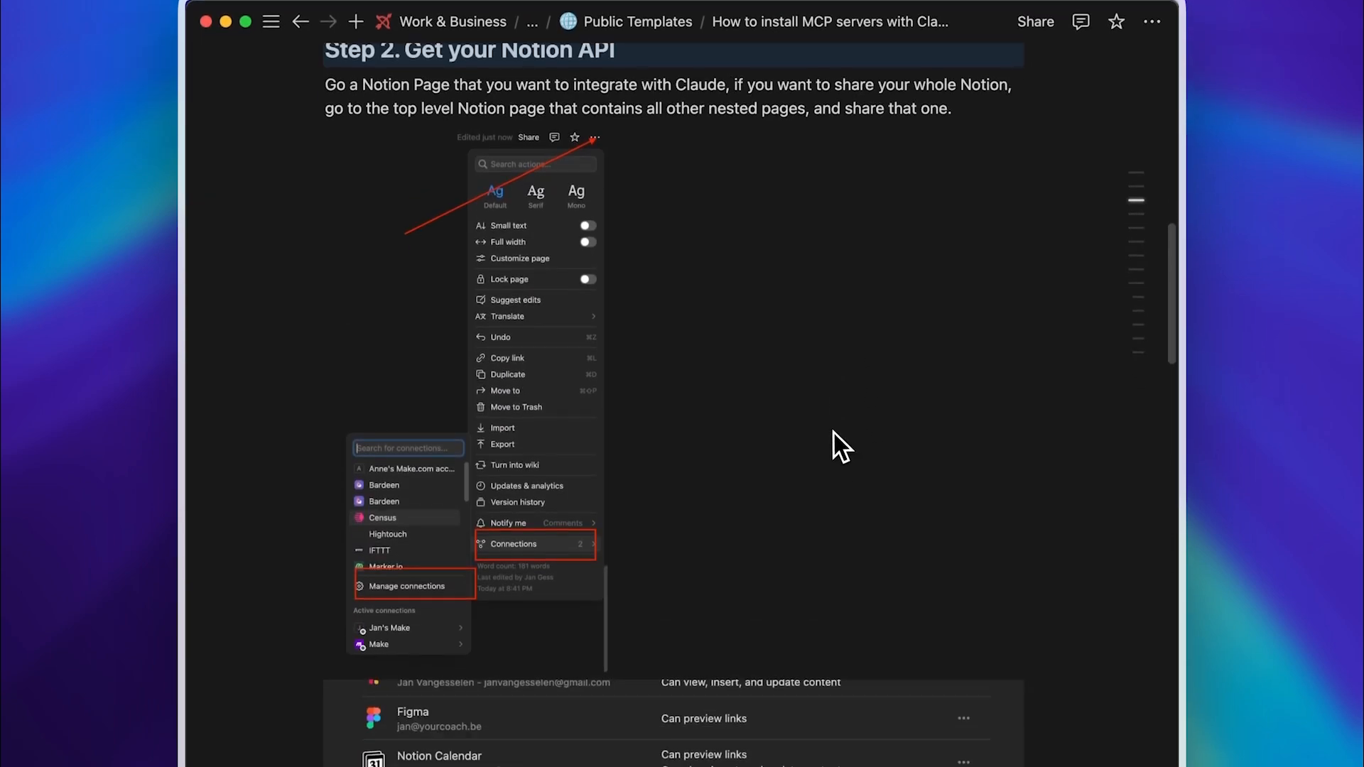
{"action": "scroll", "coordinate": [833, 430], "scroll_direction": "down", "scroll_amount": 5}
{"action": "scroll", "coordinate": [1066, 344], "scroll_direction": "down", "scroll_amount": 20}
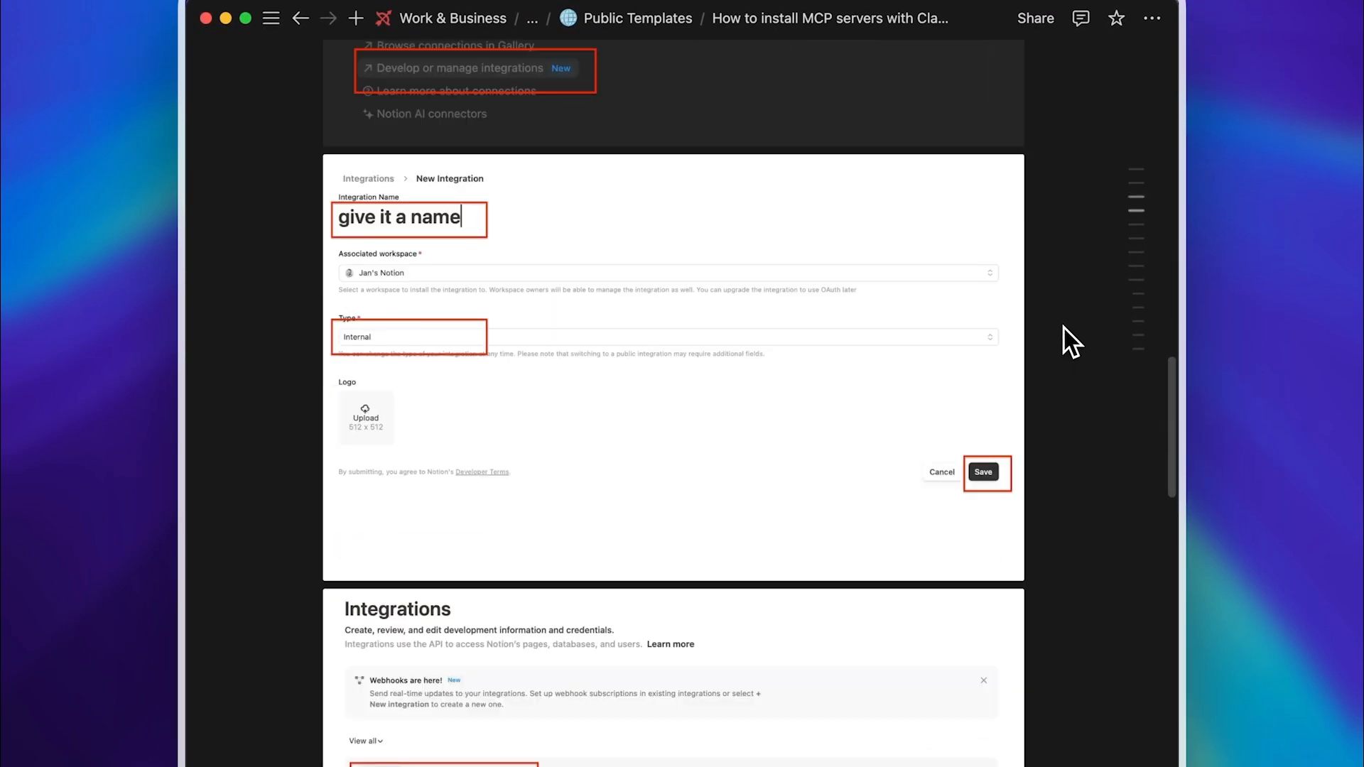
{"action": "scroll", "coordinate": [1009, 366], "scroll_direction": "down", "scroll_amount": 20}
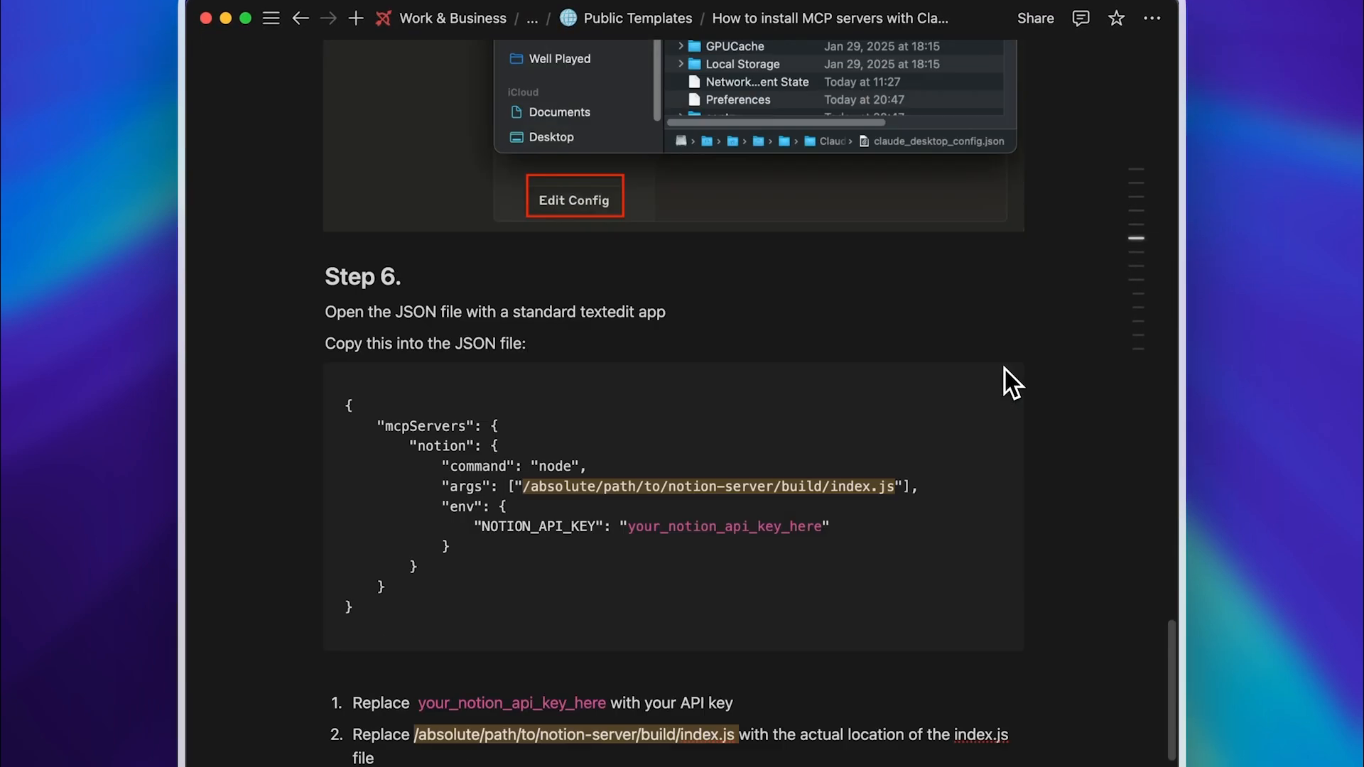
{"action": "scroll", "coordinate": [1005, 368], "scroll_direction": "down", "scroll_amount": 20}
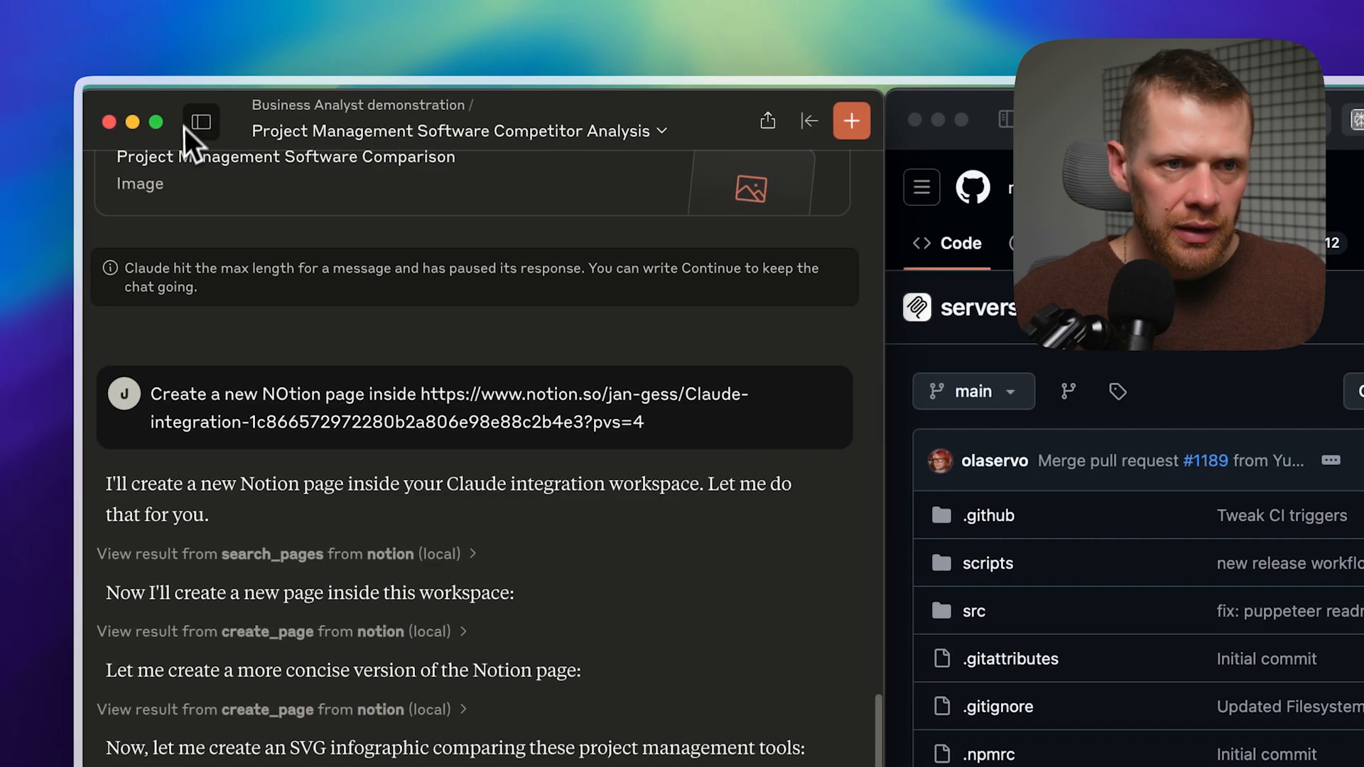
Start a new Claude chat and browse the reference, official and community servers in GitHub's modelcontextprotocol/servers README.
{"action": "left_click", "coordinate": [202, 129]}
{"action": "left_click", "coordinate": [183, 193]}
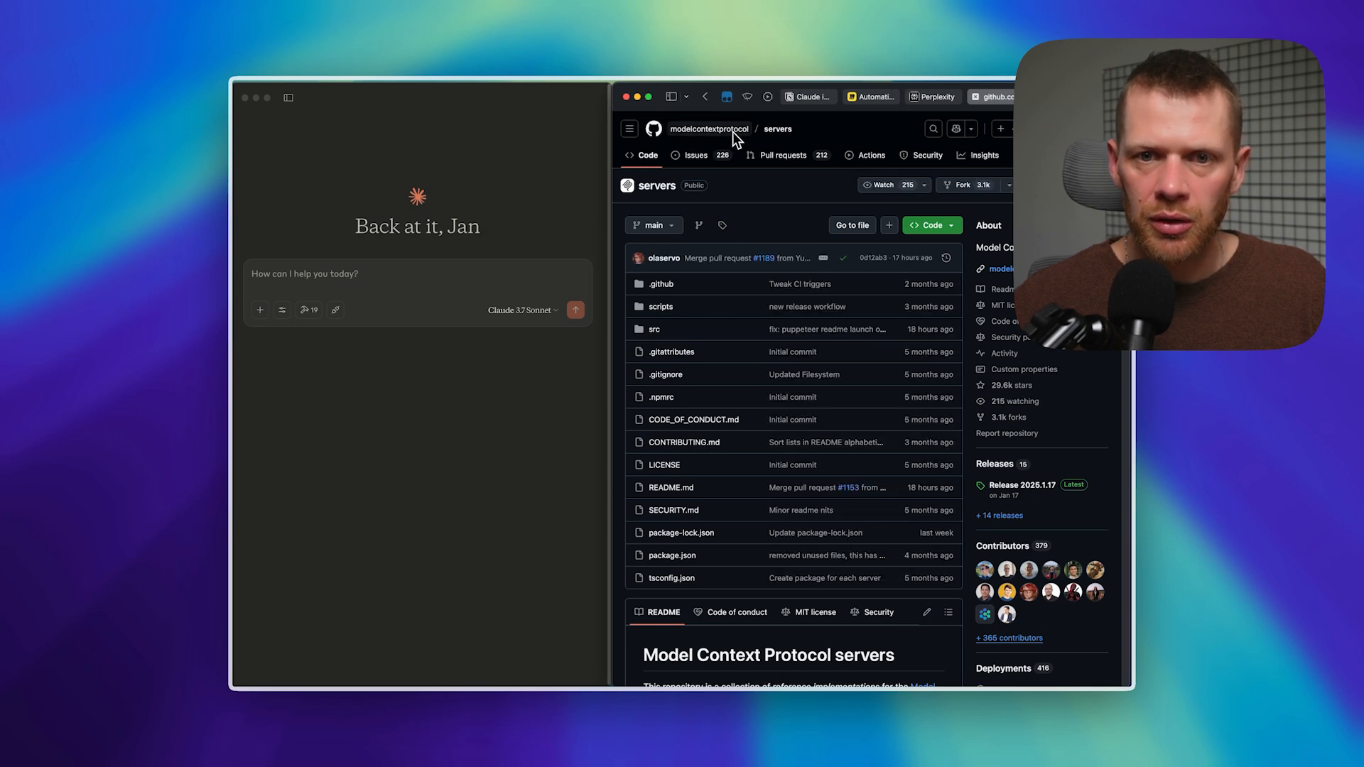
{"action": "scroll", "coordinate": [731, 292], "scroll_direction": "down", "scroll_amount": 15}
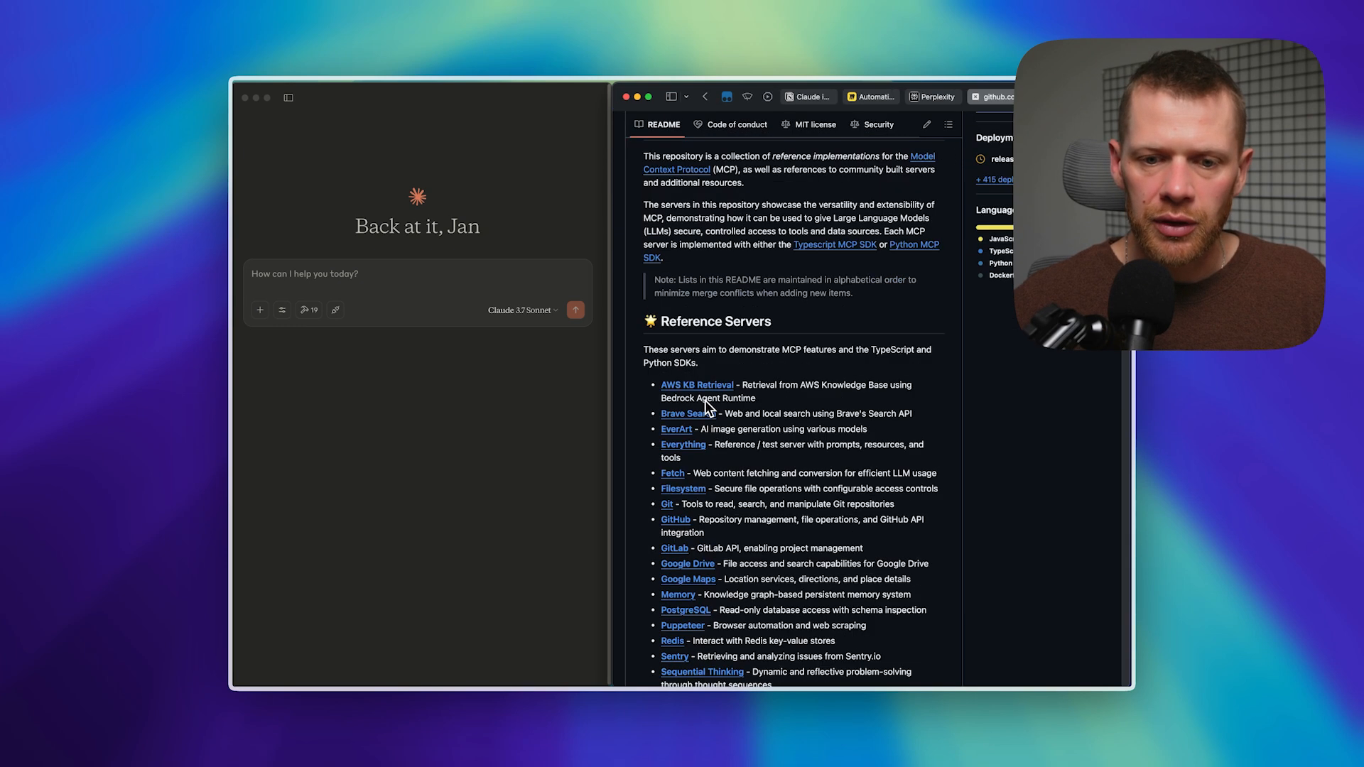
{"action": "scroll", "coordinate": [704, 411], "scroll_direction": "up", "scroll_amount": 8}
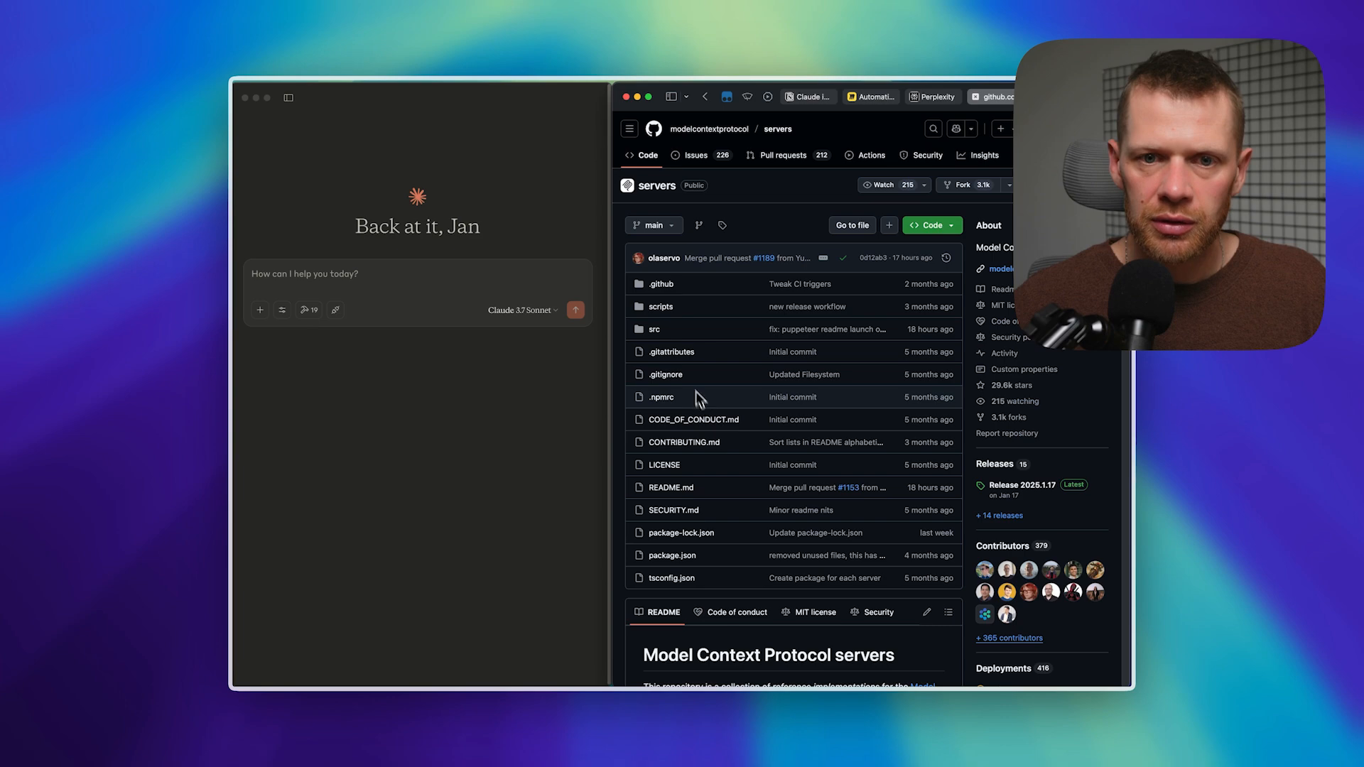
{"action": "scroll", "coordinate": [680, 245], "scroll_direction": "down", "scroll_amount": 20}
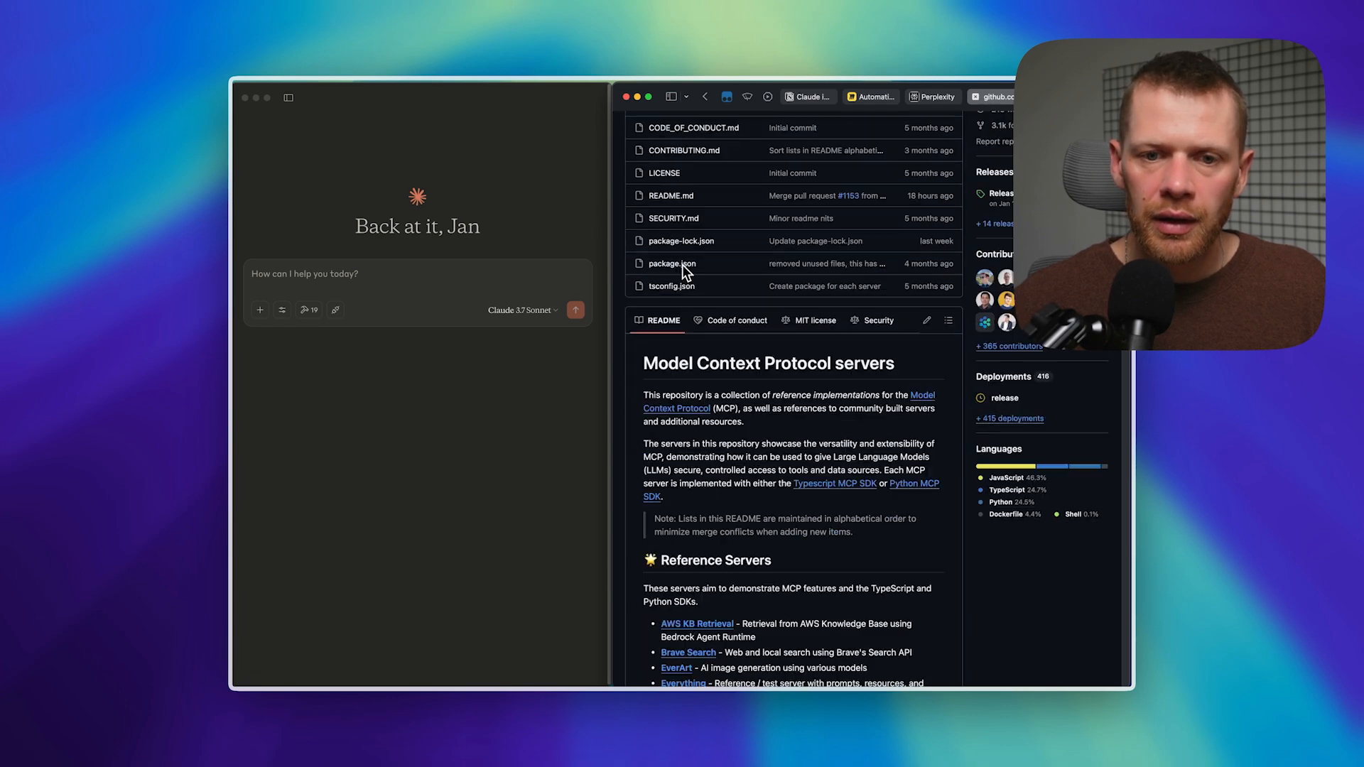
{"action": "scroll", "coordinate": [709, 312], "scroll_direction": "down", "scroll_amount": 20}
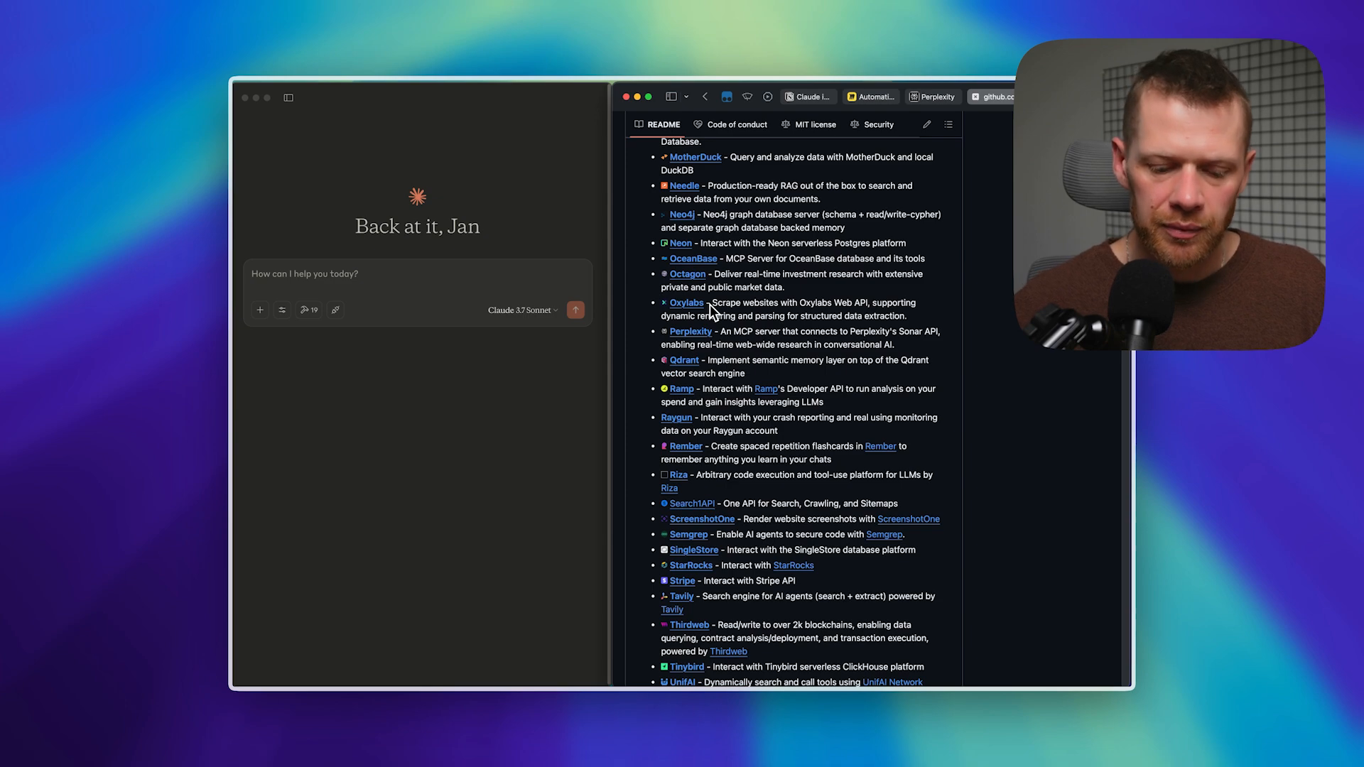
{"action": "scroll", "coordinate": [708, 304], "scroll_direction": "up", "scroll_amount": 15}
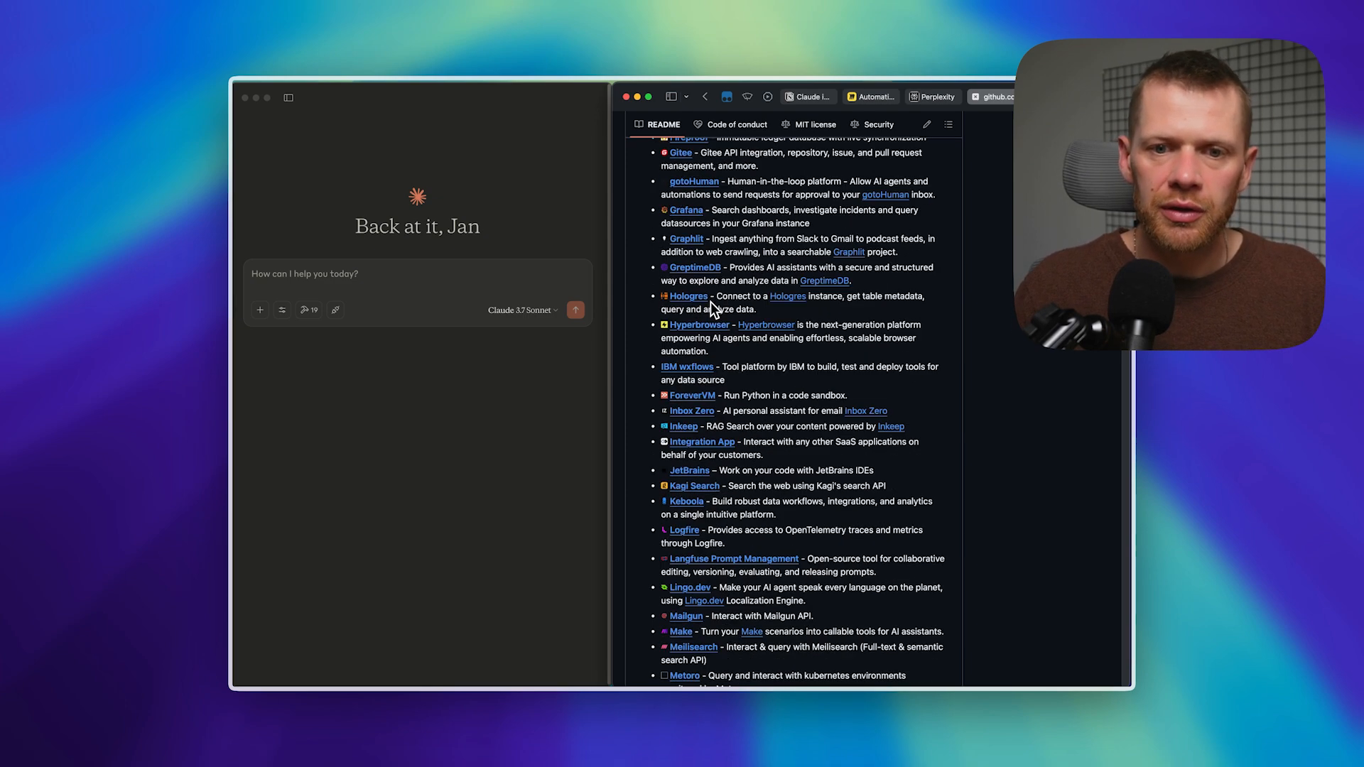
{"action": "scroll", "coordinate": [710, 297], "scroll_direction": "down", "scroll_amount": 20}
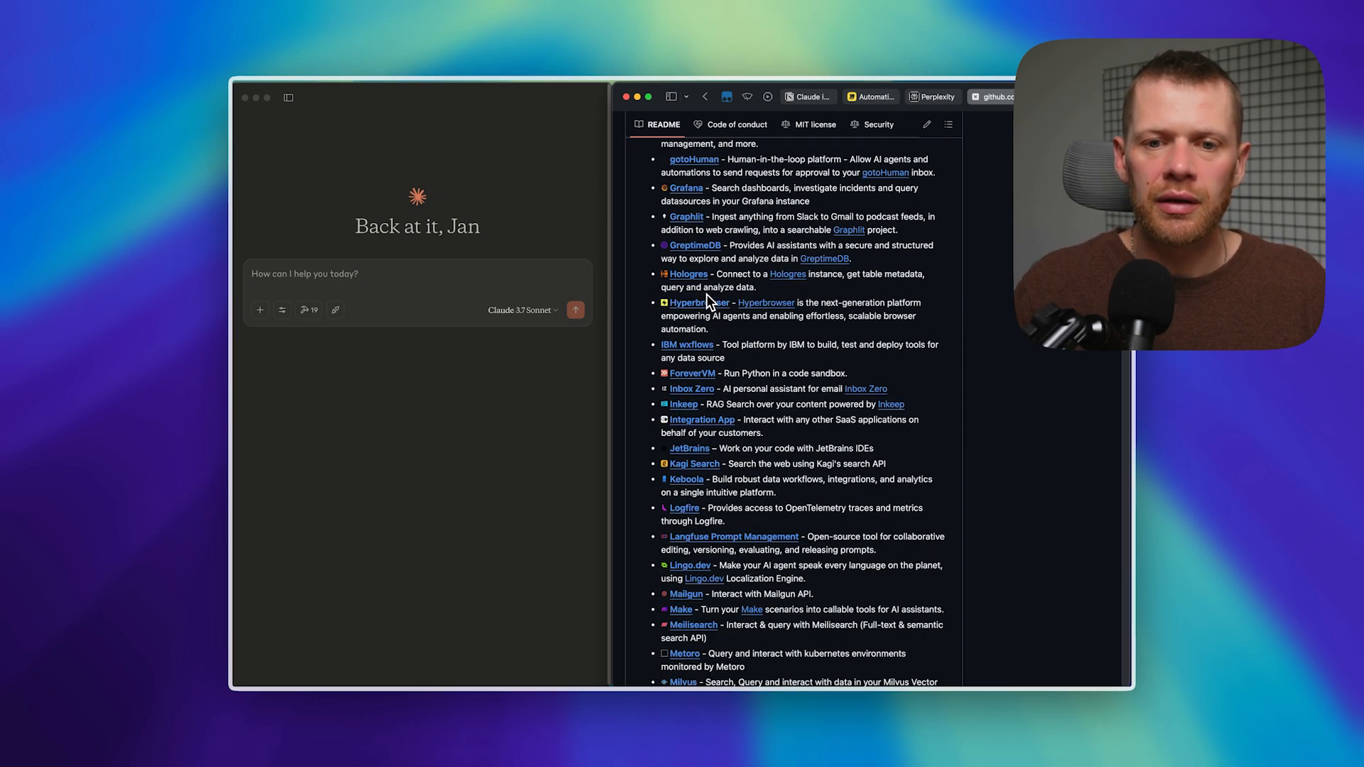
{"action": "scroll", "coordinate": [716, 306], "scroll_direction": "down", "scroll_amount": 5}
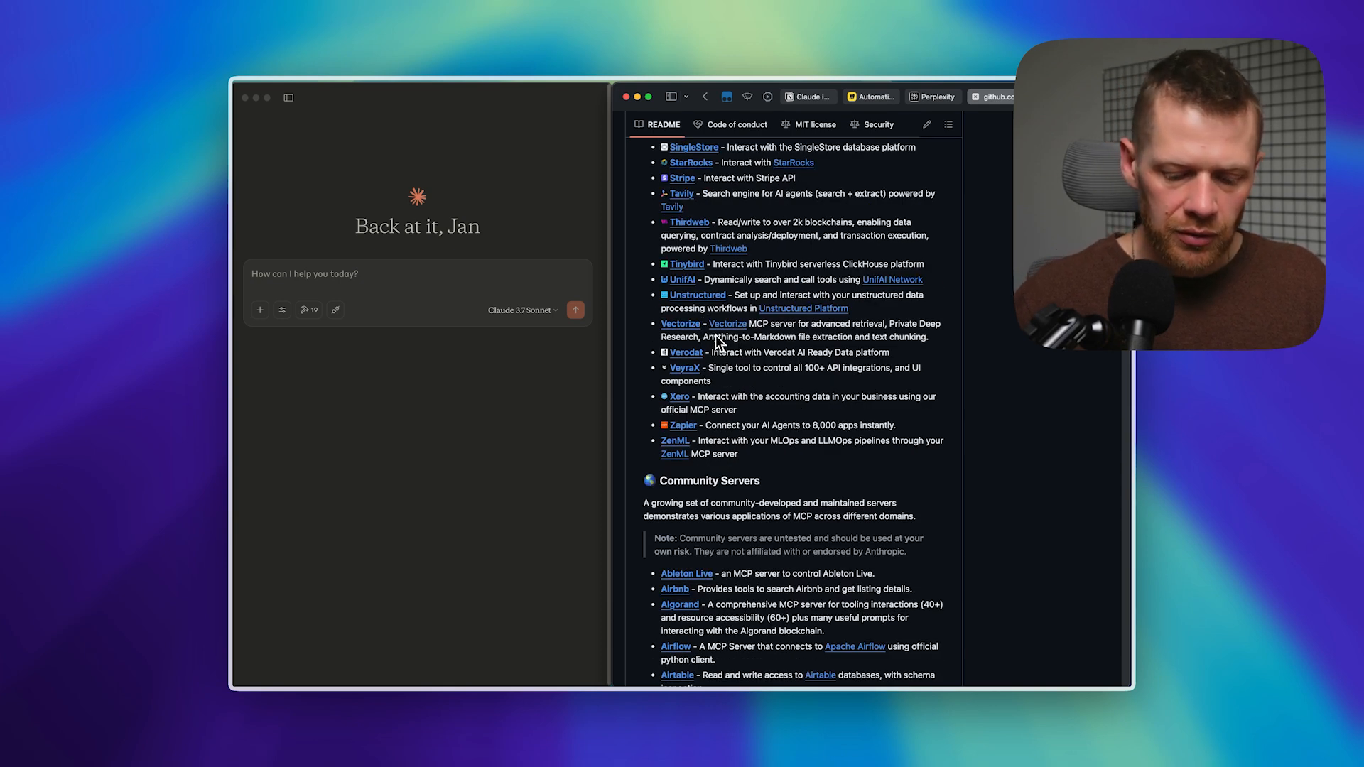
Search the servers README for "notion" and open the Notion server by v-3 at its Getting Started instructions.
{"action": "key", "text": "super+f"}
{"action": "type", "text": "no"}
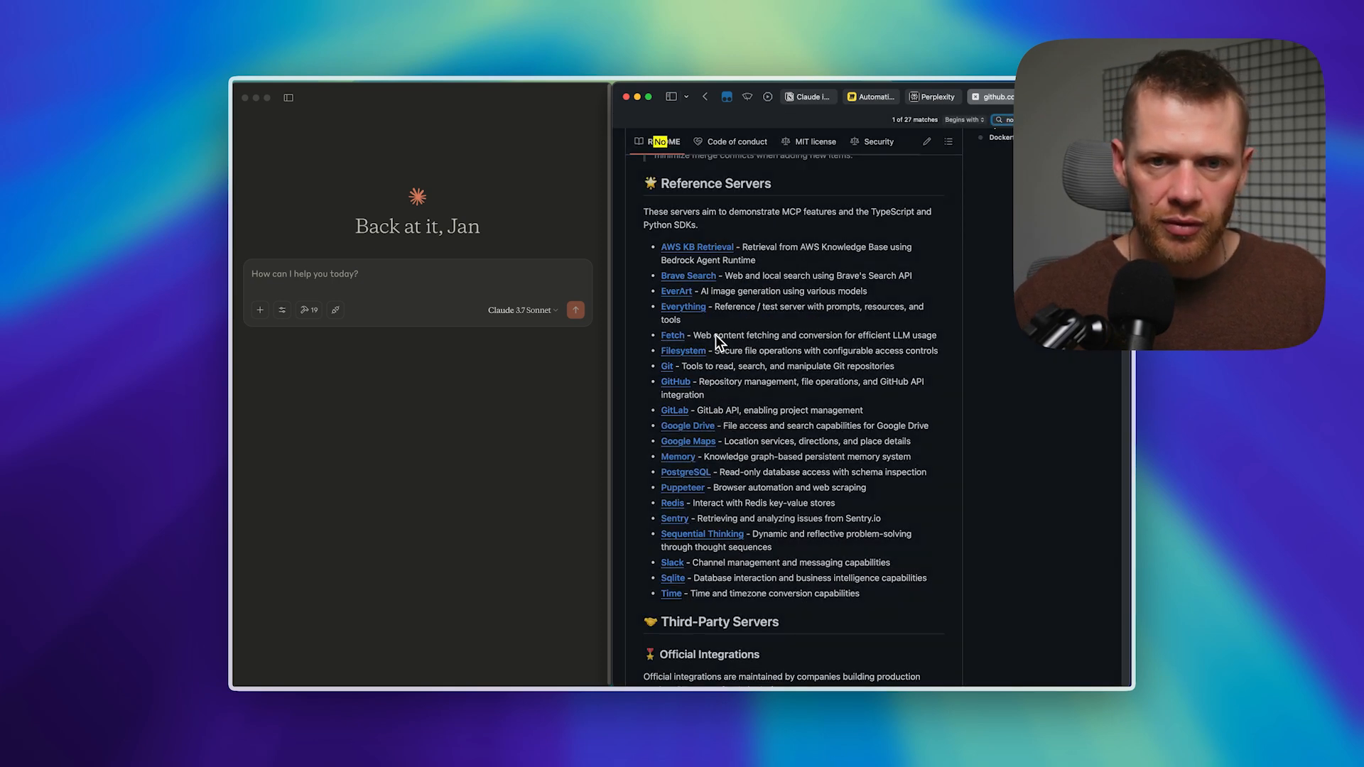
{"action": "type", "text": "tion"}
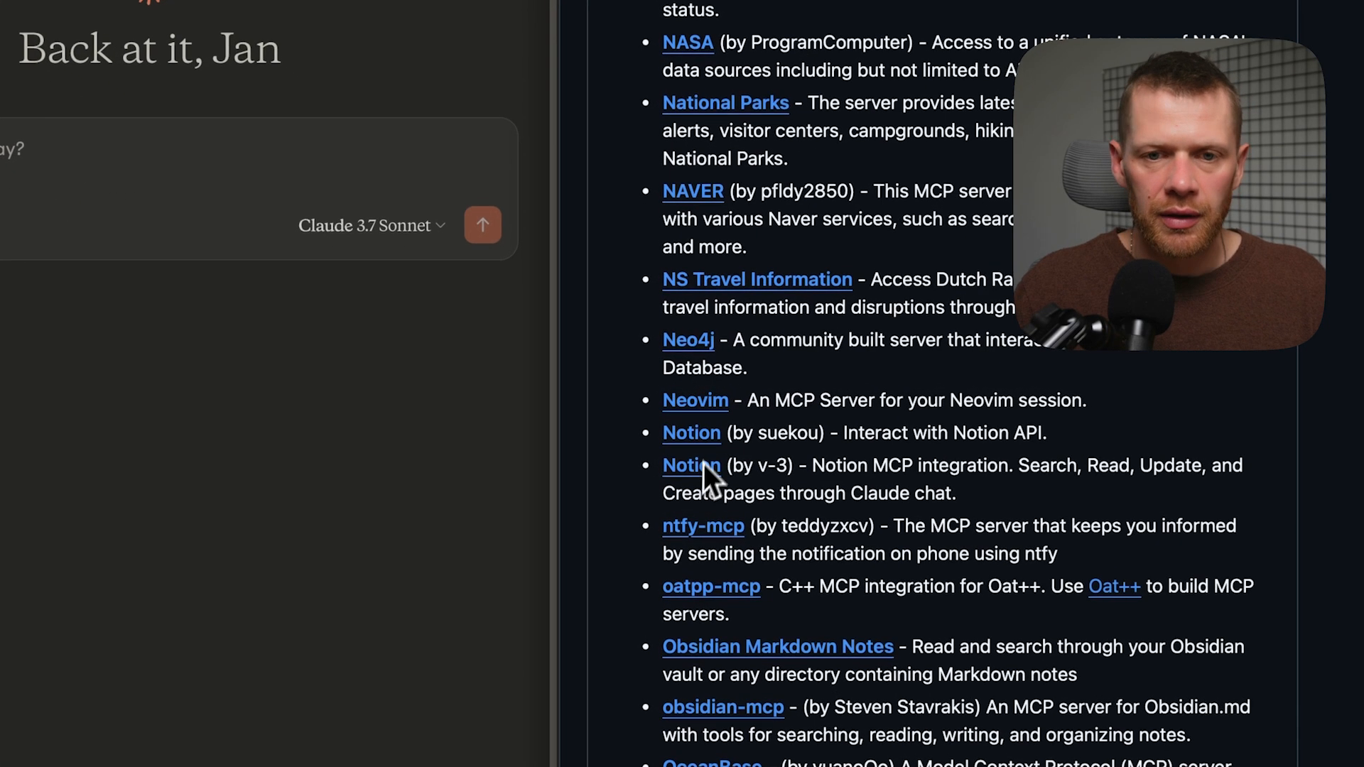
{"action": "left_click", "coordinate": [703, 464]}
{"action": "scroll", "coordinate": [718, 291], "scroll_direction": "down", "scroll_amount": 5}
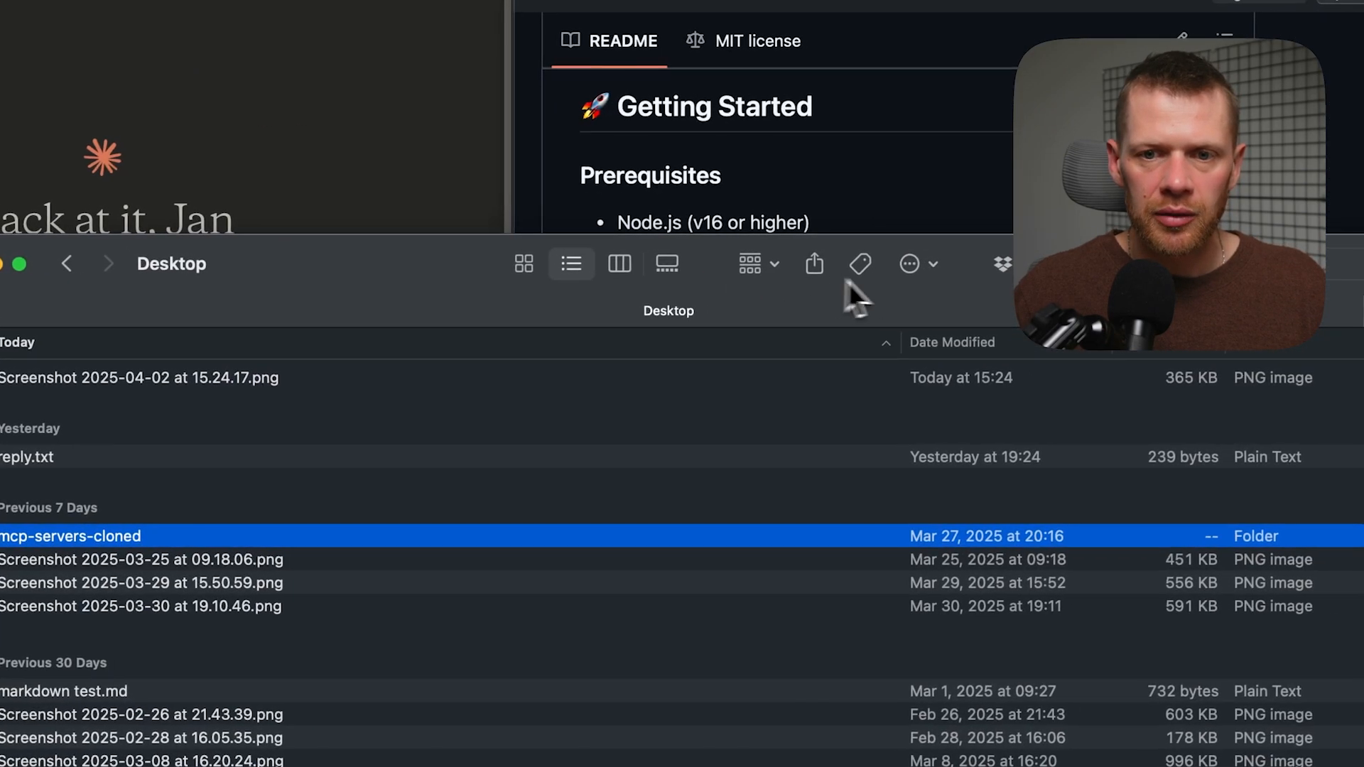
Create a new folder named mcp-server-yt-demo on the Desktop in Finder.
{"action": "left_click", "coordinate": [900, 275]}
{"action": "left_click", "coordinate": [913, 311]}
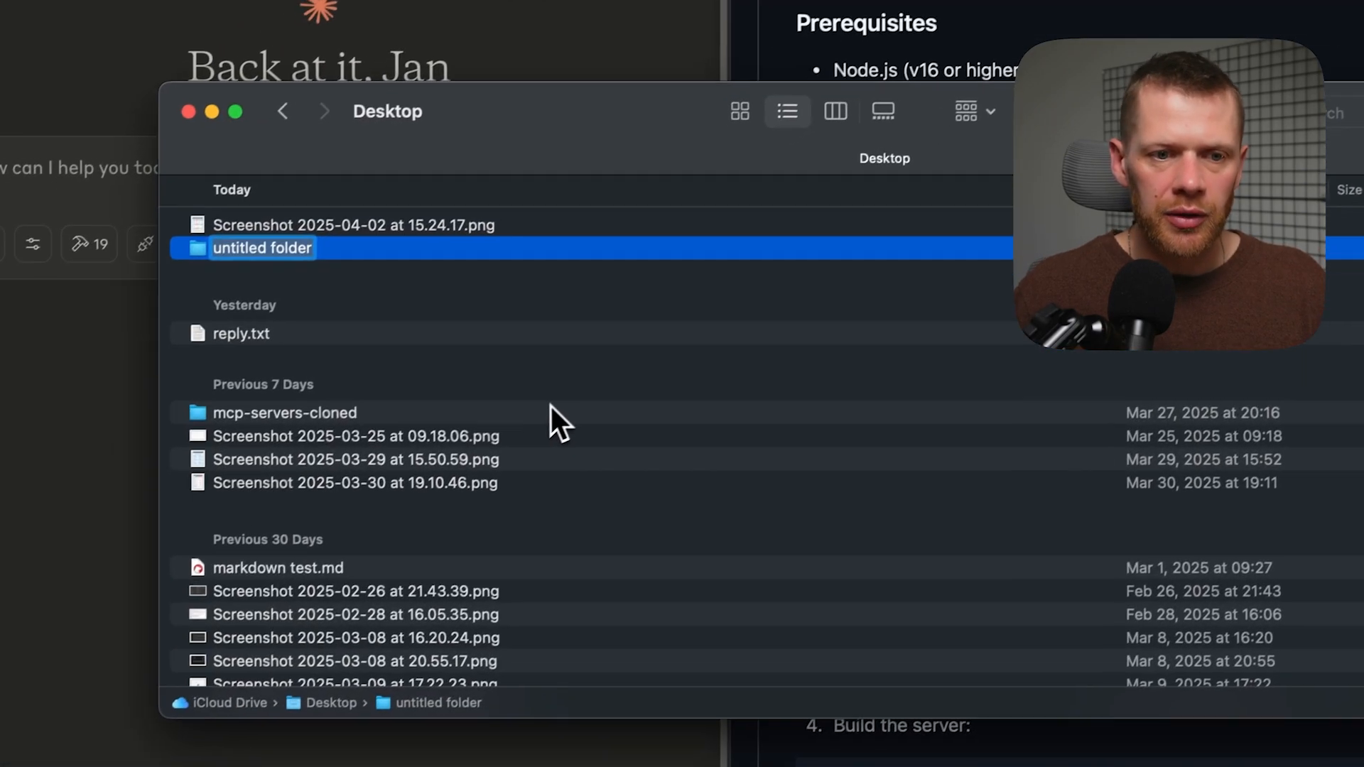
{"action": "type", "text": "mcp-server-yt-demo"}
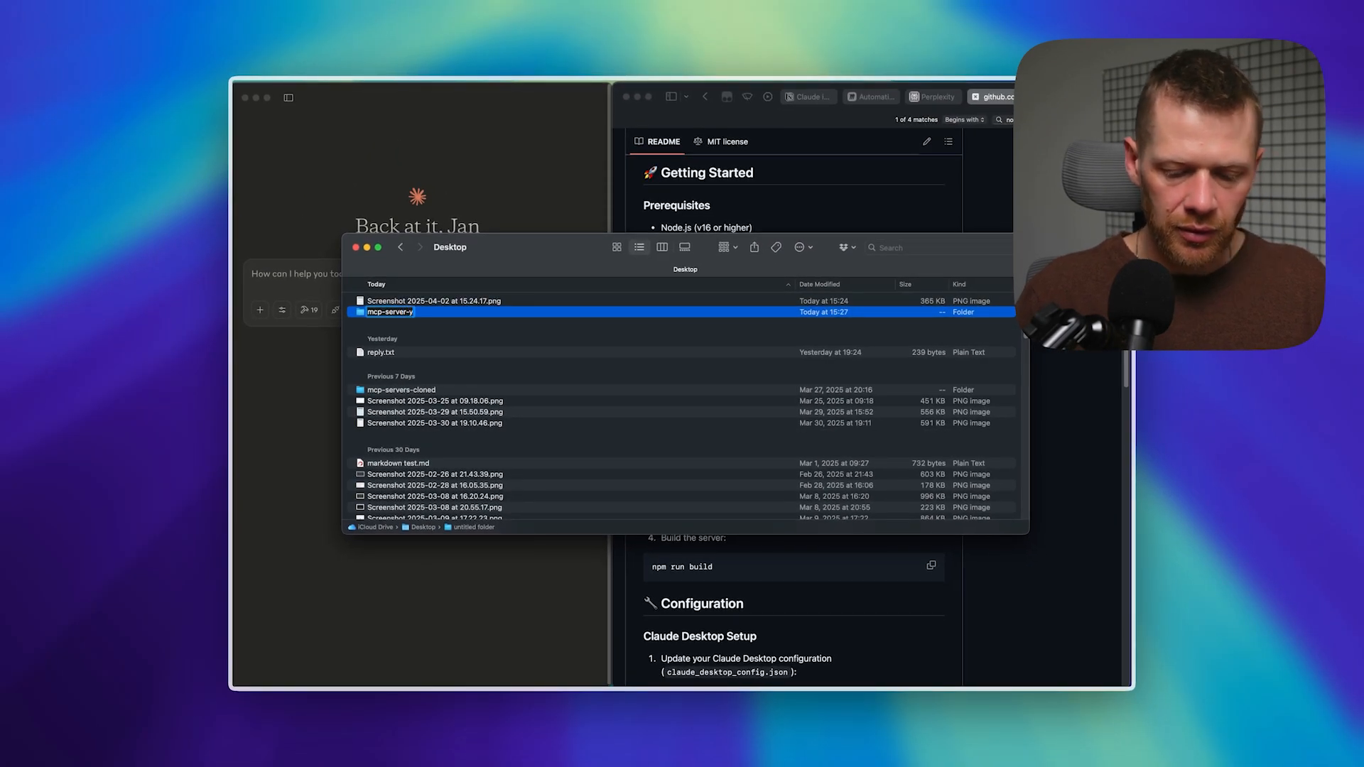
{"action": "key", "text": "Return"}
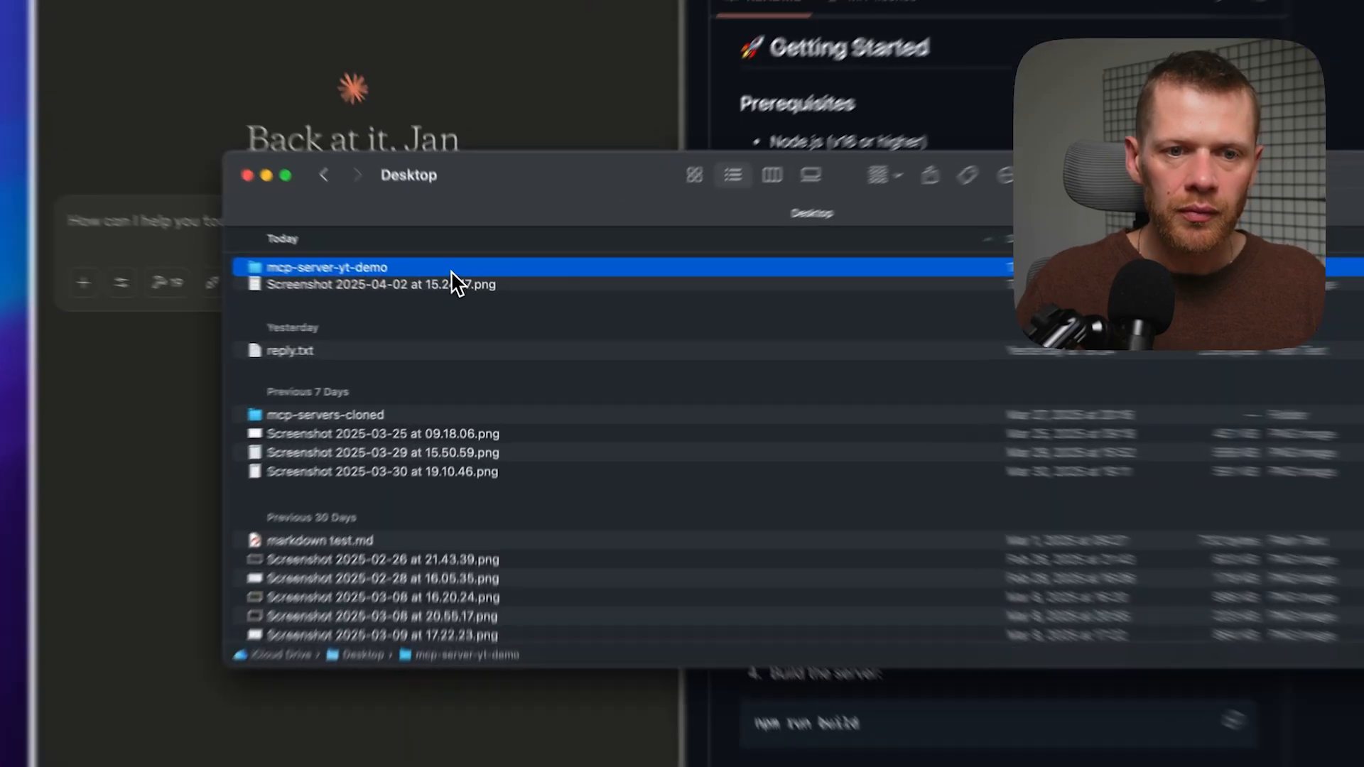
Open a terminal at the mcp-server-yt-demo folder and run the README's commands to clone v-3/notion-server and enter its directory.
{"action": "right_click", "coordinate": [477, 301]}
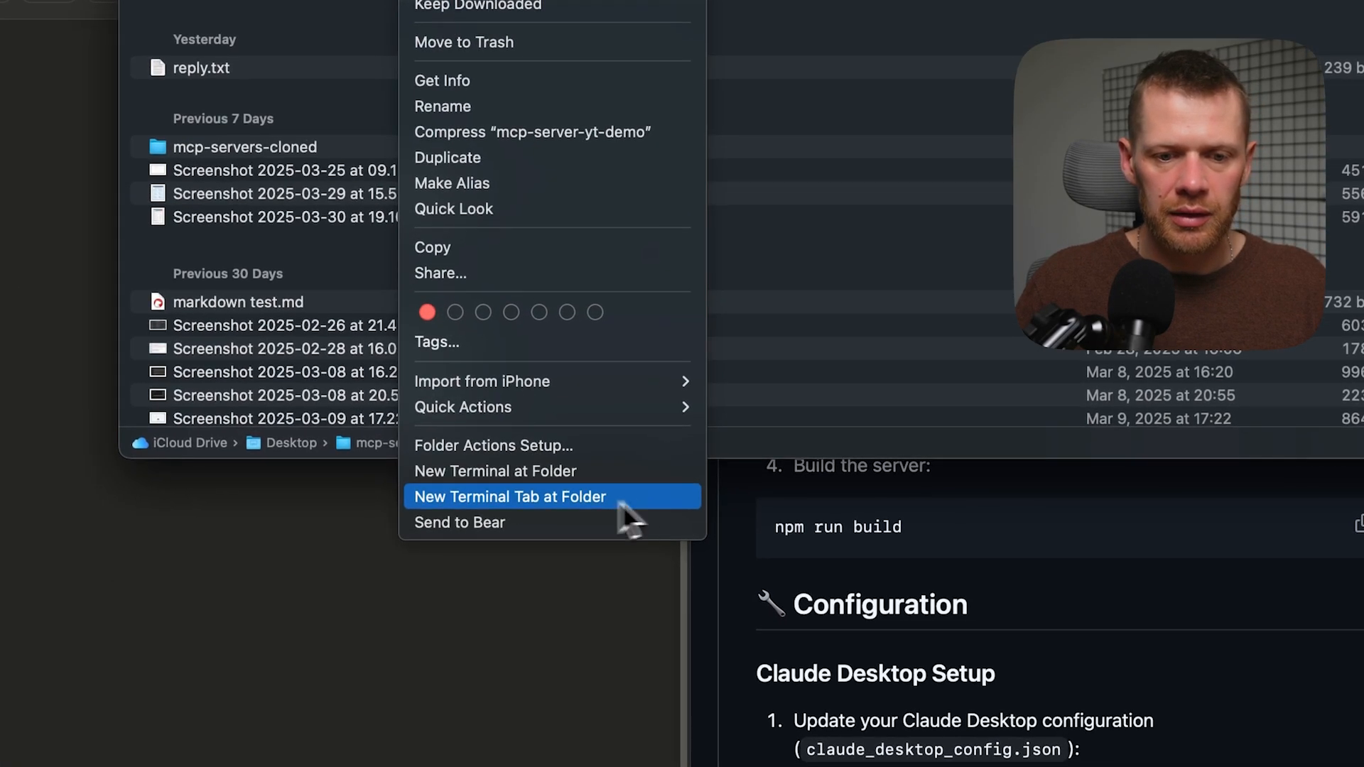
{"action": "left_click", "coordinate": [544, 482]}
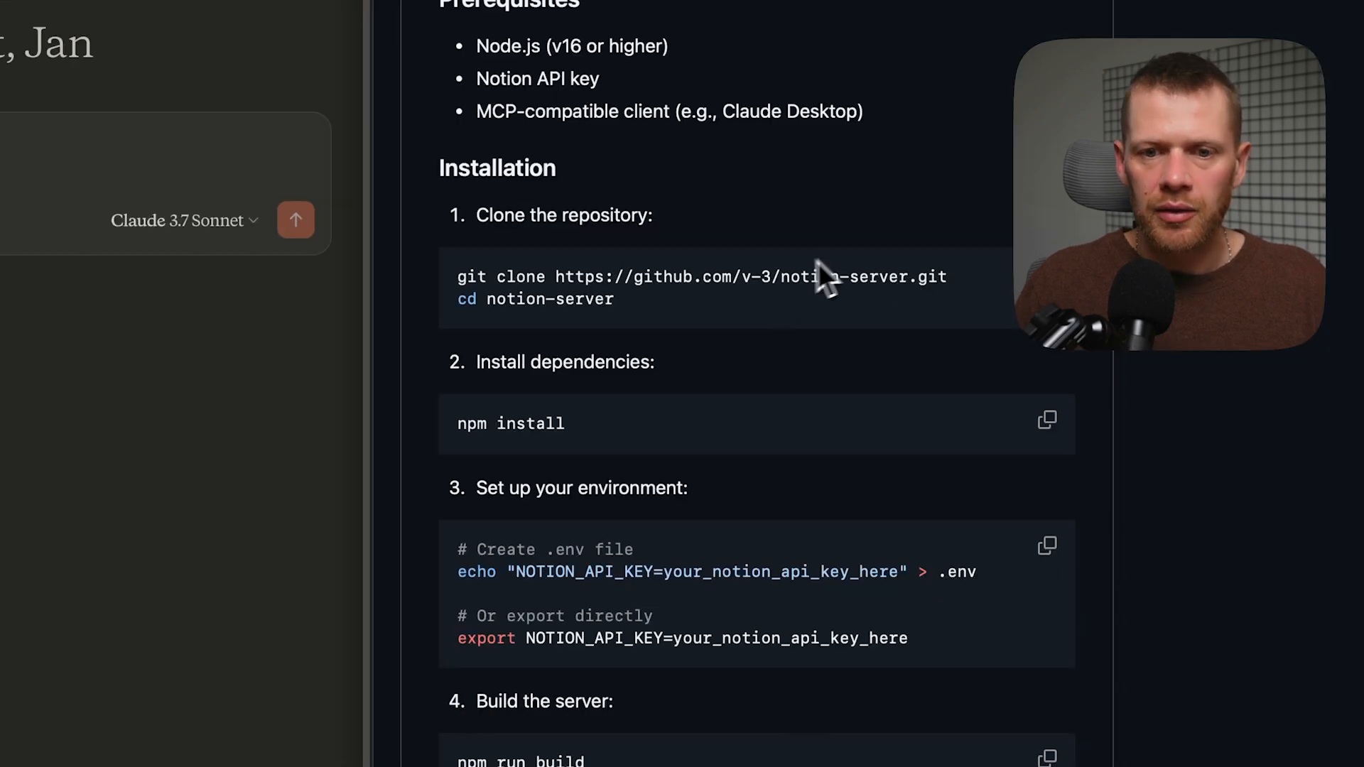
{"action": "left_click", "coordinate": [1048, 277]}
{"action": "key", "text": "super+Tab"}
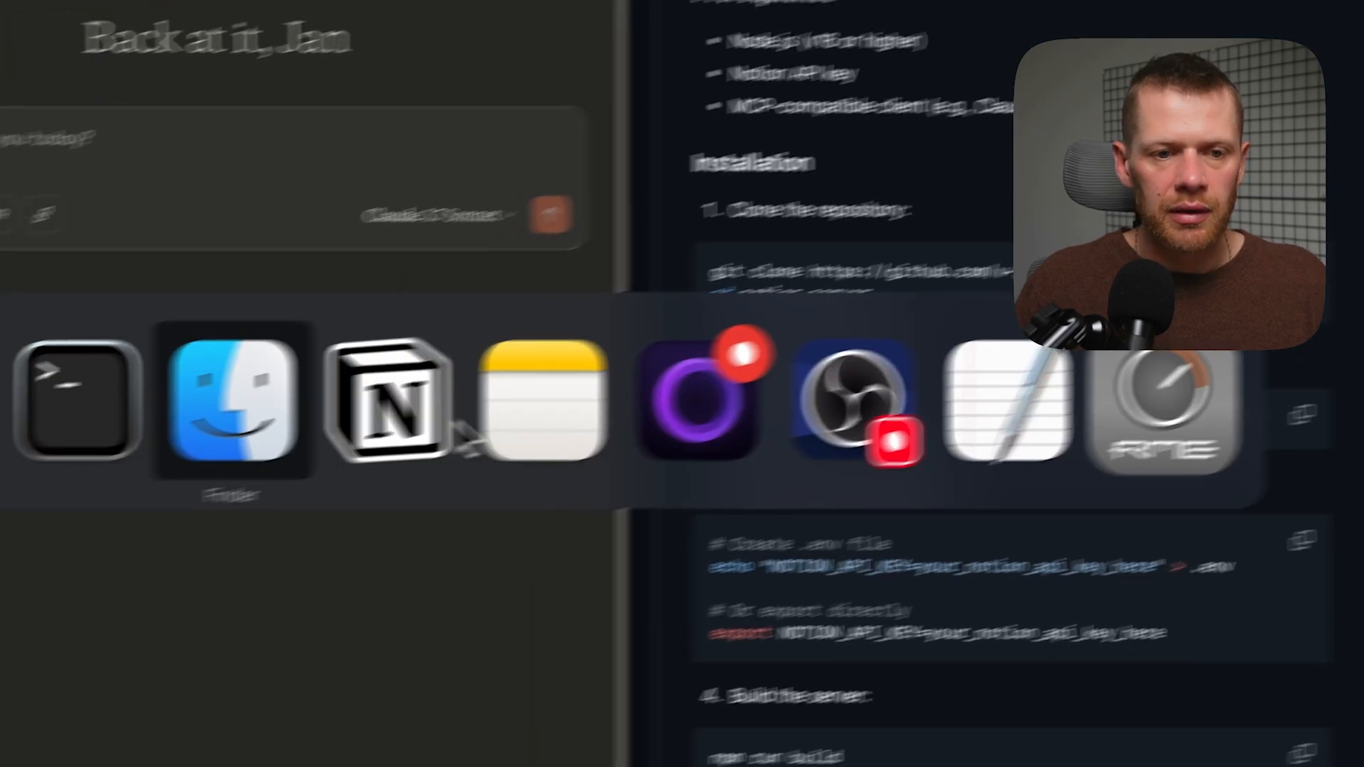
{"action": "left_click", "coordinate": [64, 376]}
{"action": "key", "text": "super+v"}
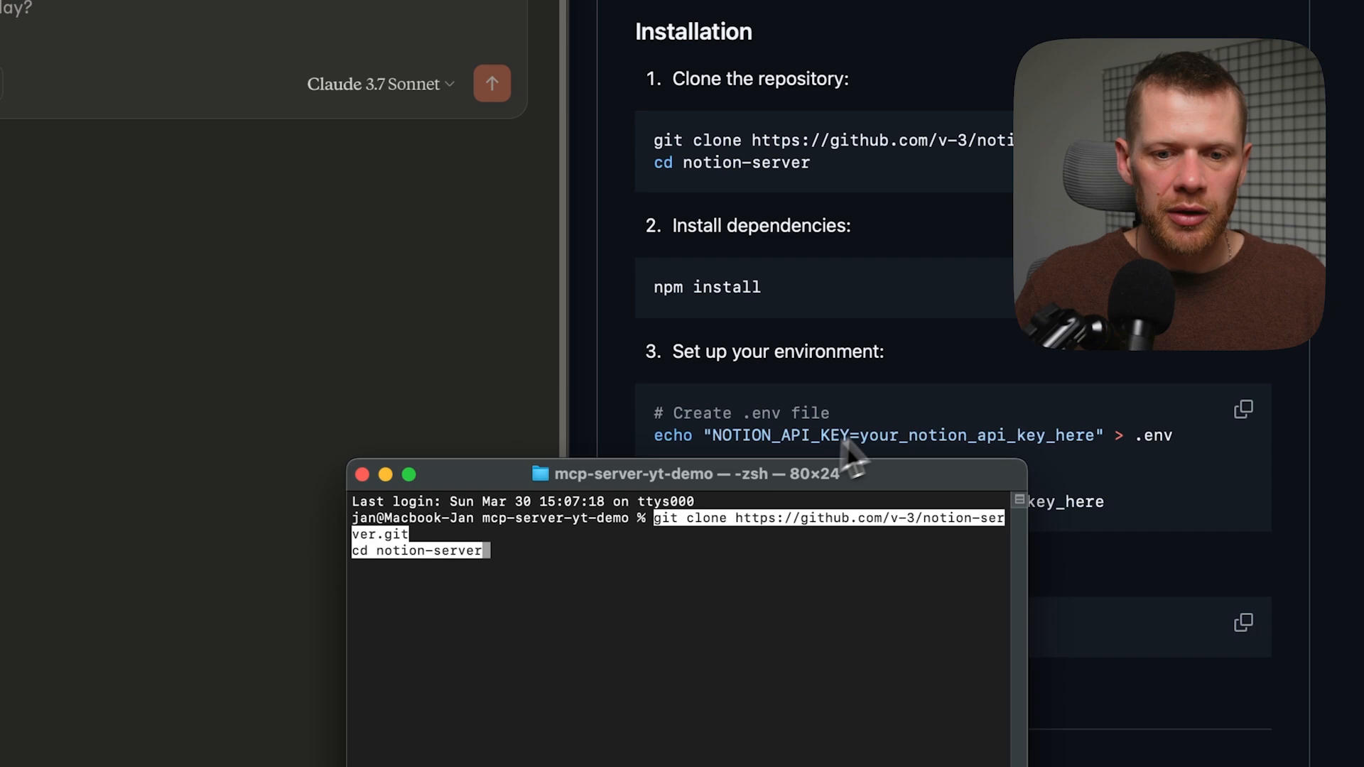
{"action": "key", "text": "Return"}
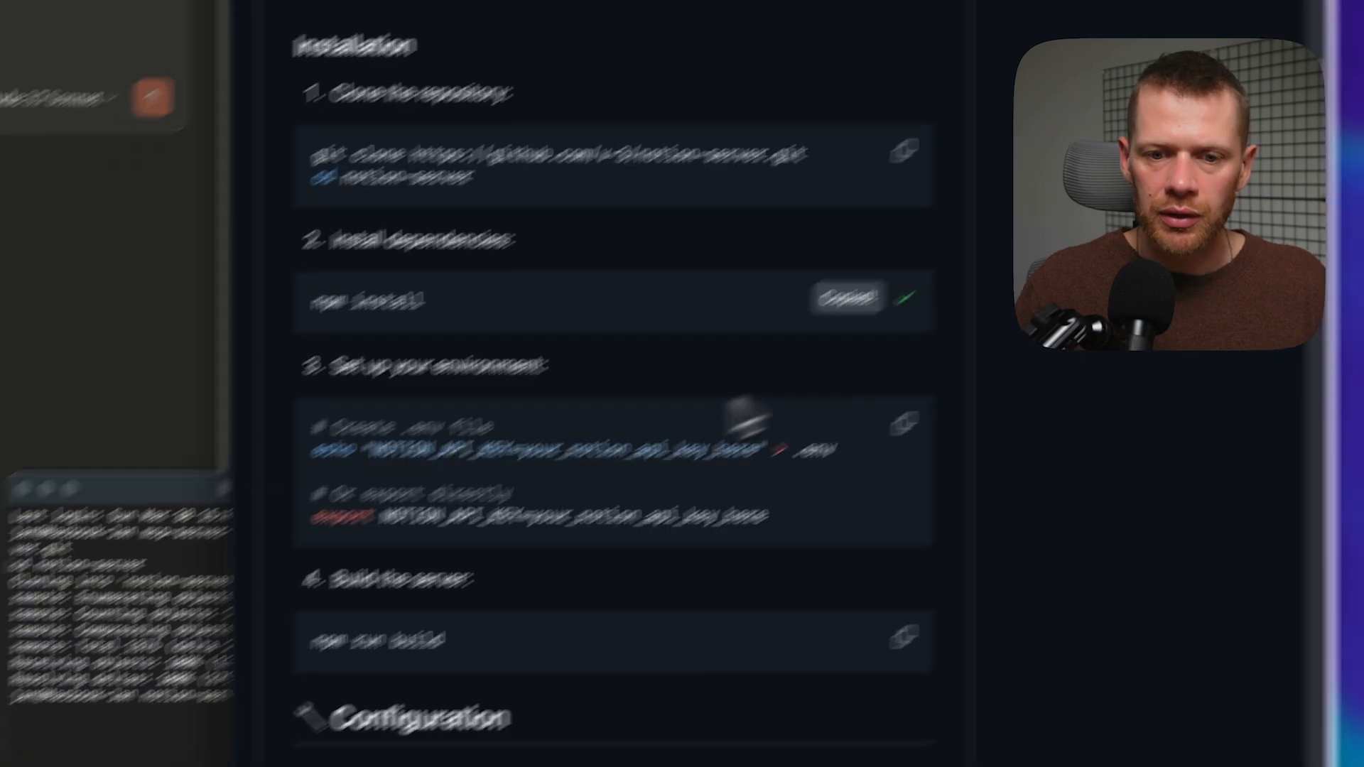
Install the notion-server dependencies in the terminal with npm install.
{"action": "left_click", "coordinate": [507, 601]}
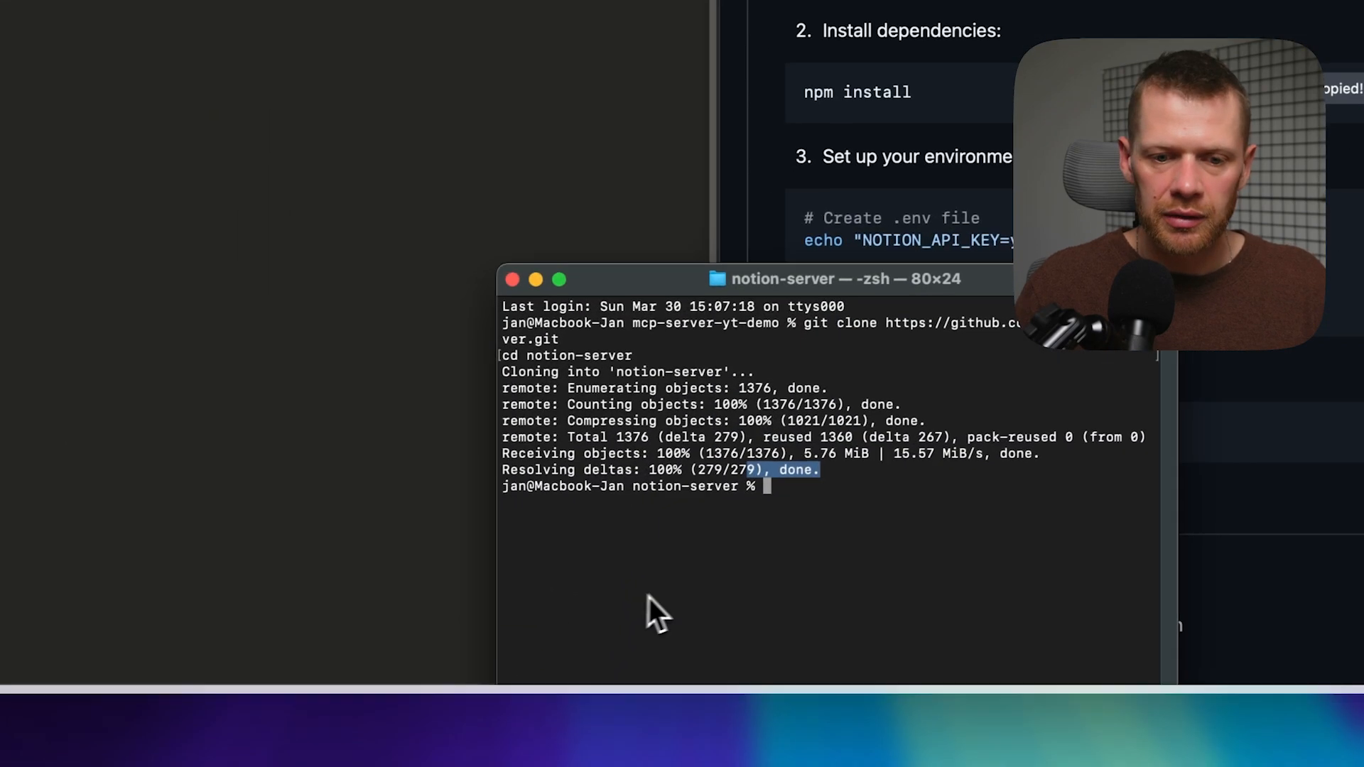
{"action": "key", "text": "super+v"}
{"action": "key", "text": "Return"}
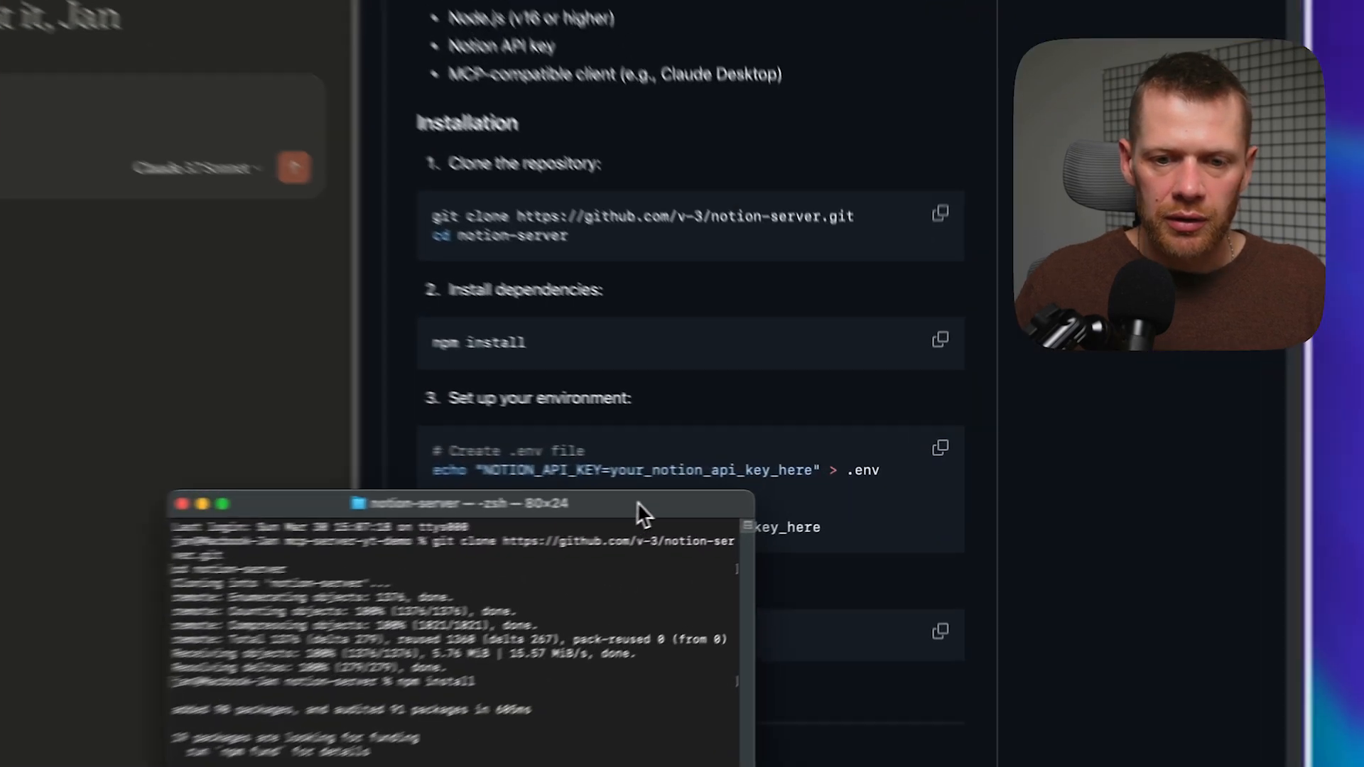
Check the cloned files in Finder by opening the mcp-server-yt-demo folder and its notion-server subfolder.
{"action": "left_click", "coordinate": [903, 467]}
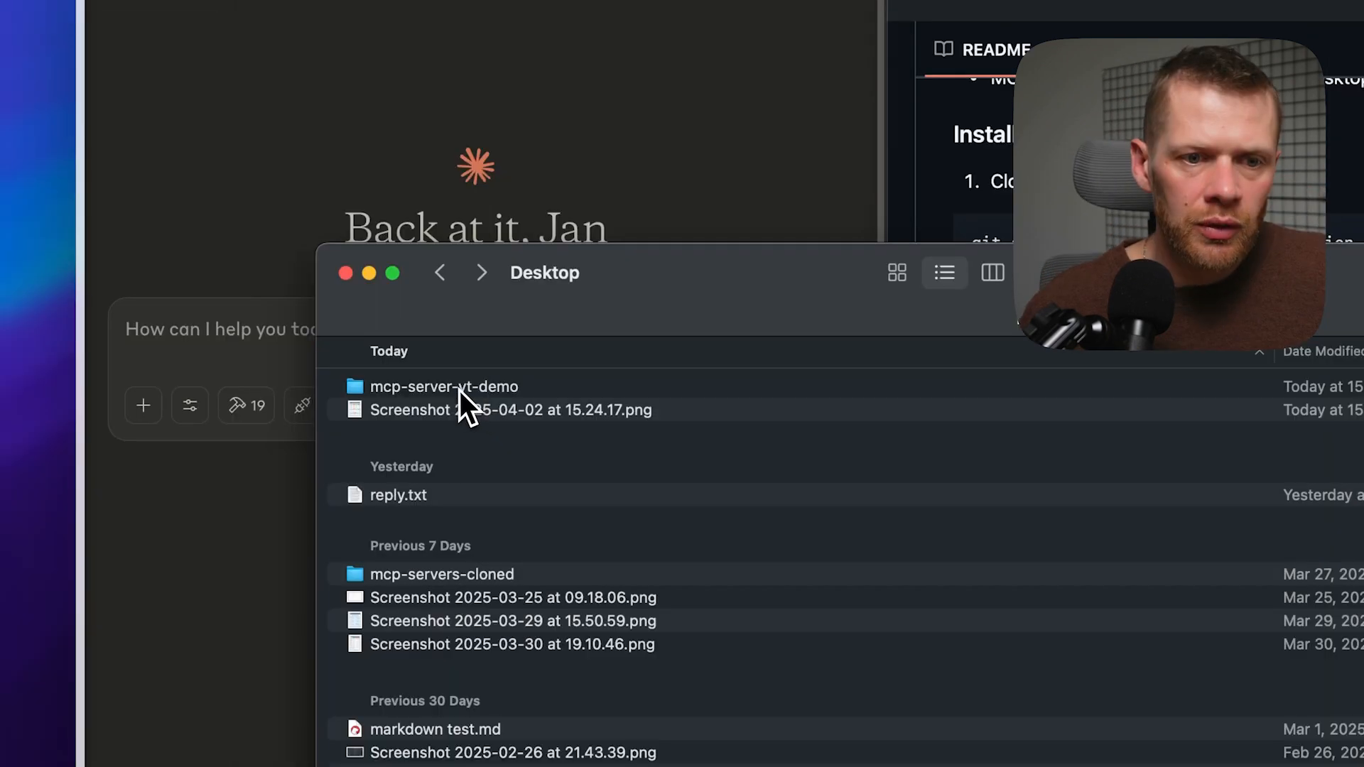
{"action": "double_click", "coordinate": [445, 385]}
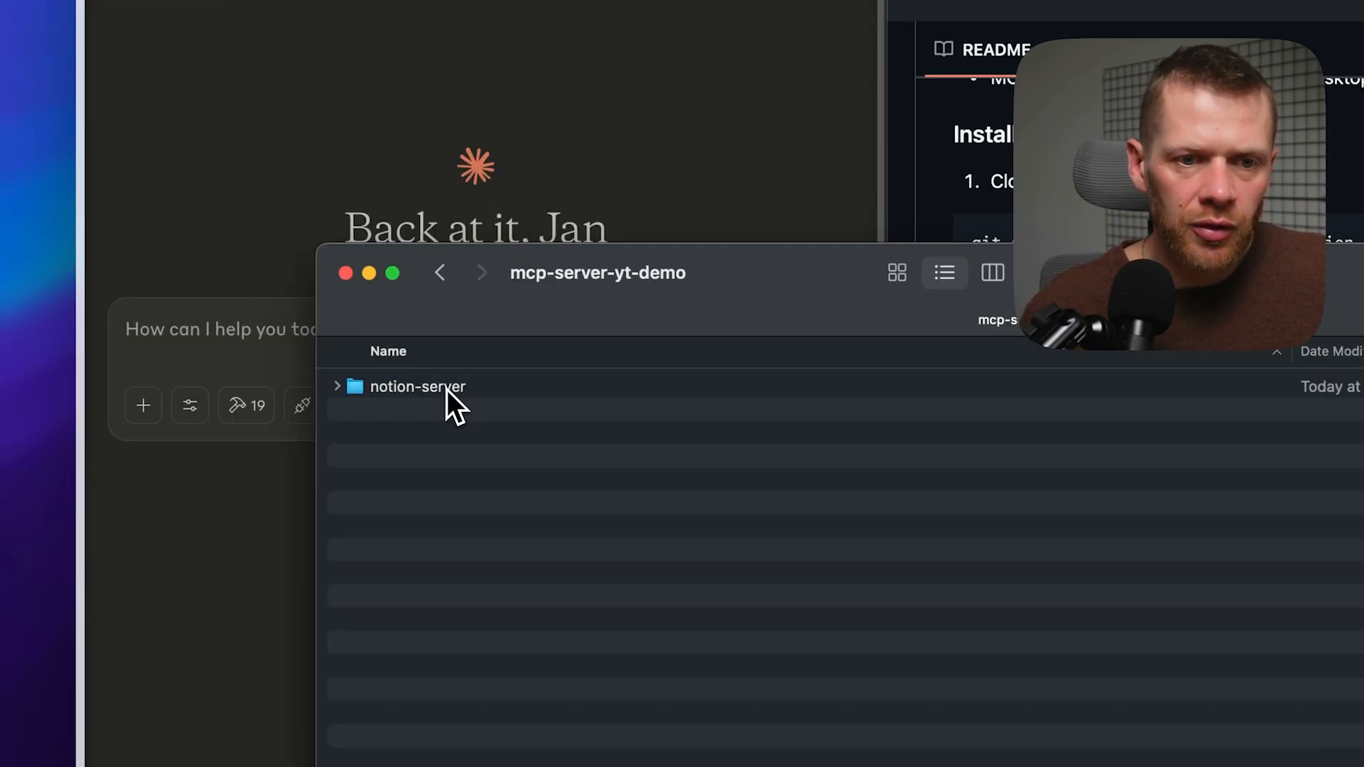
{"action": "double_click", "coordinate": [447, 389]}
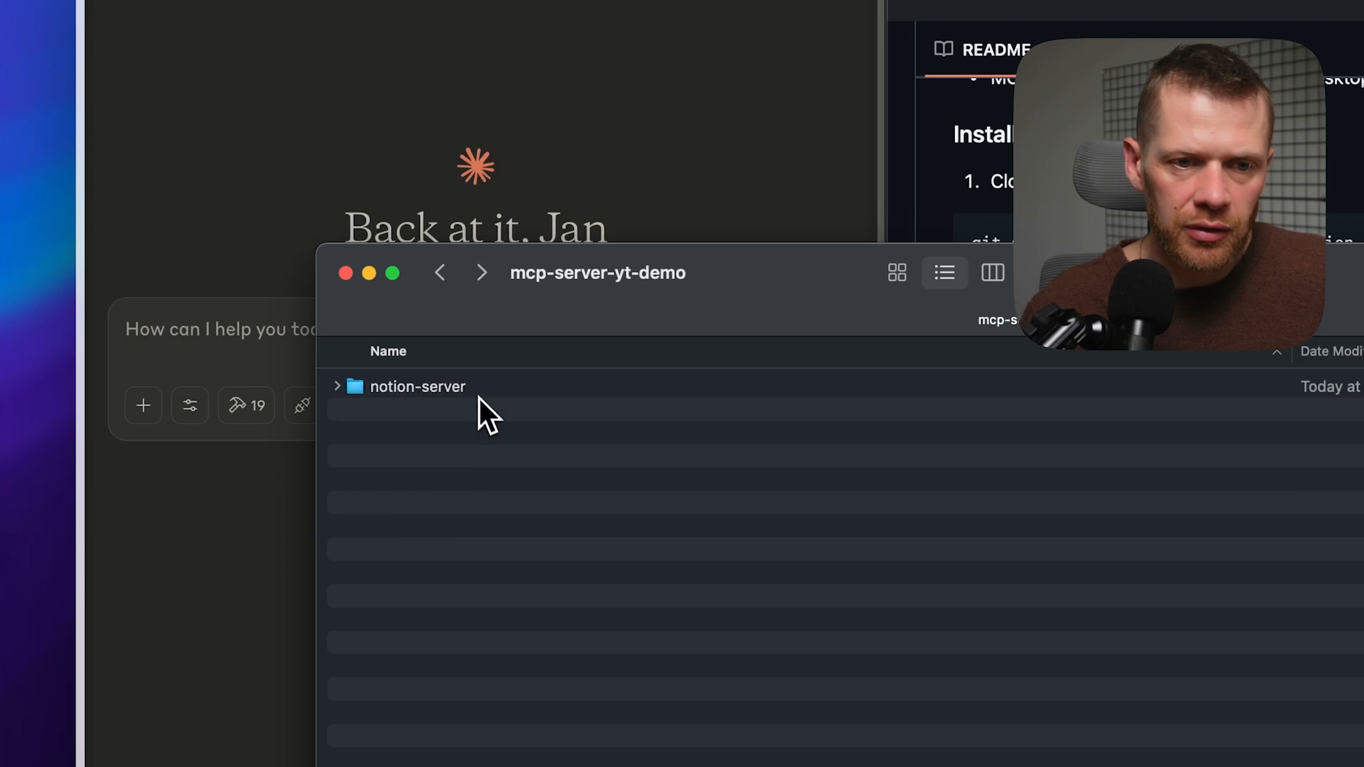
Open a terminal at the notion-server folder and paste the README's "export NOTION_API_KEY=" command start without running it.
{"action": "right_click", "coordinate": [475, 387]}
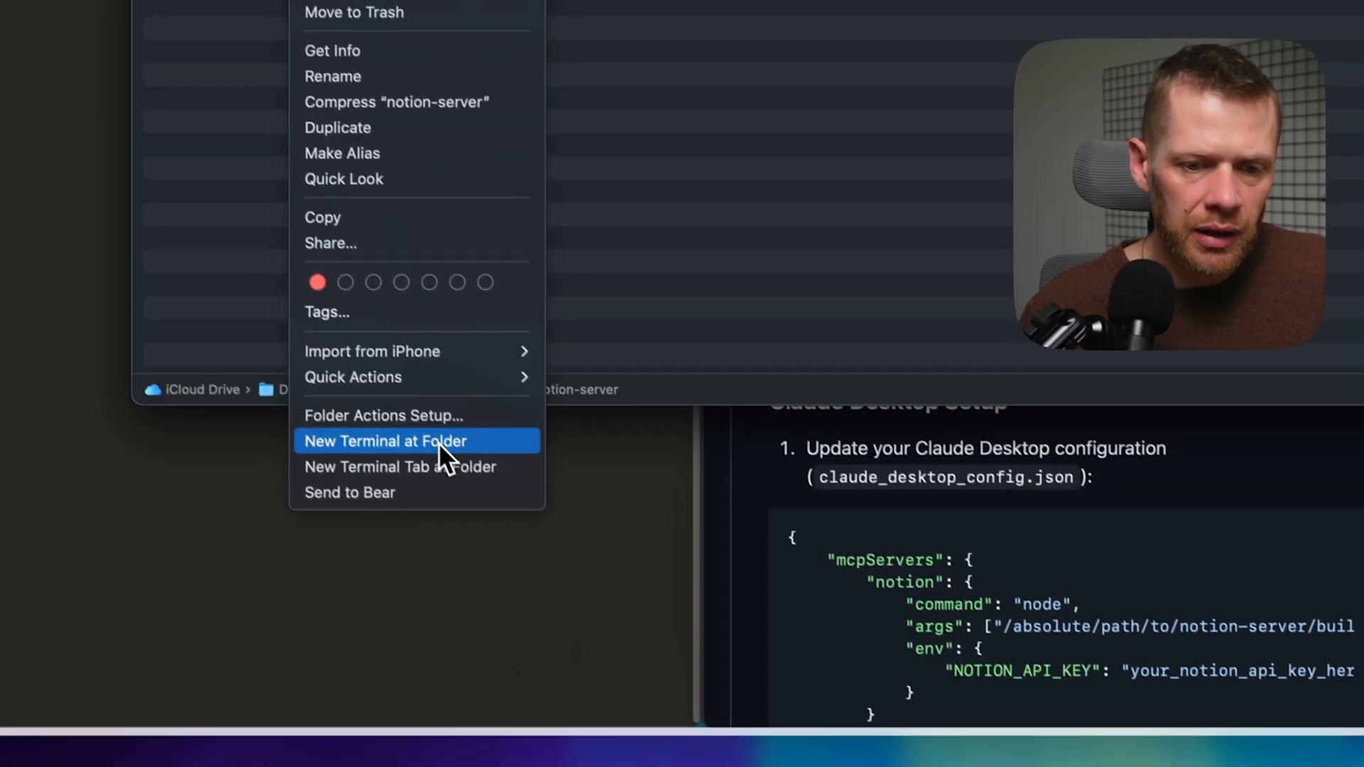
{"action": "left_click", "coordinate": [438, 442]}
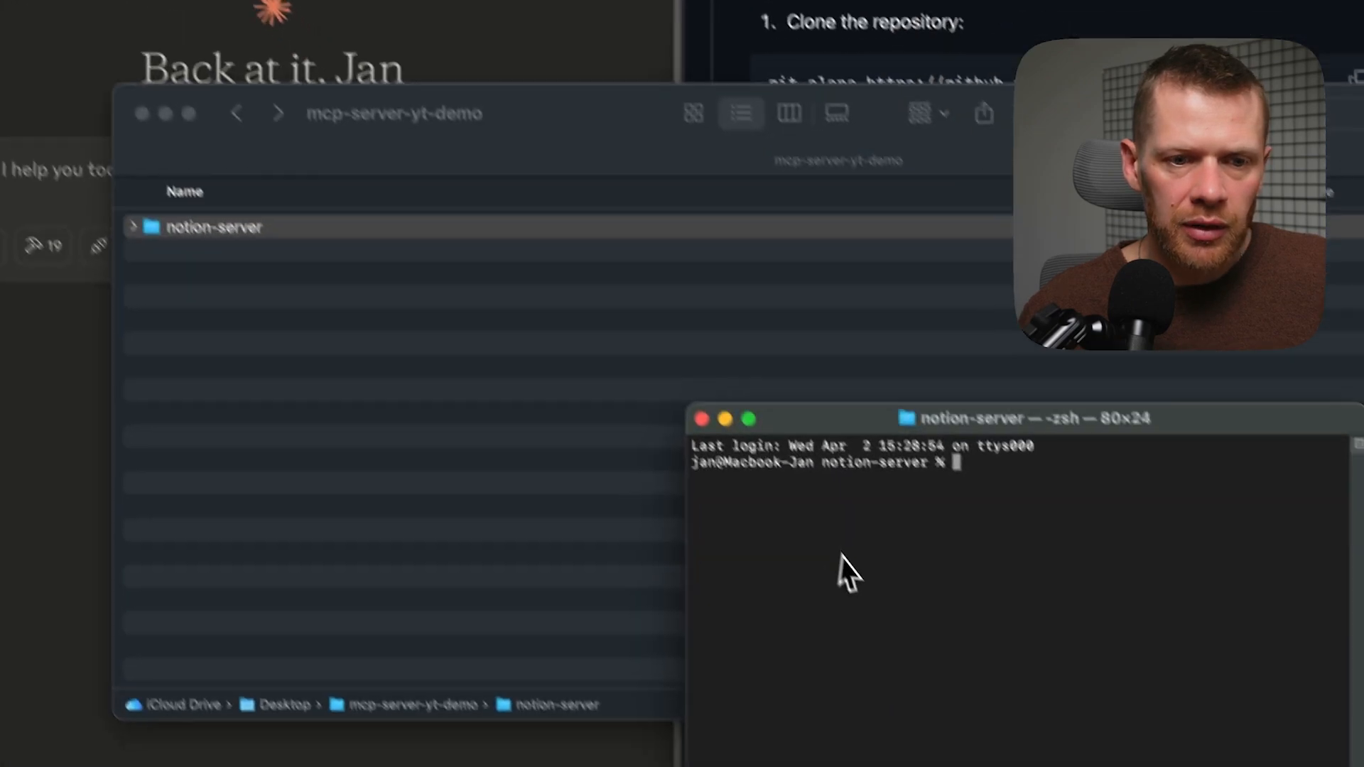
{"action": "left_click", "coordinate": [1213, 18]}
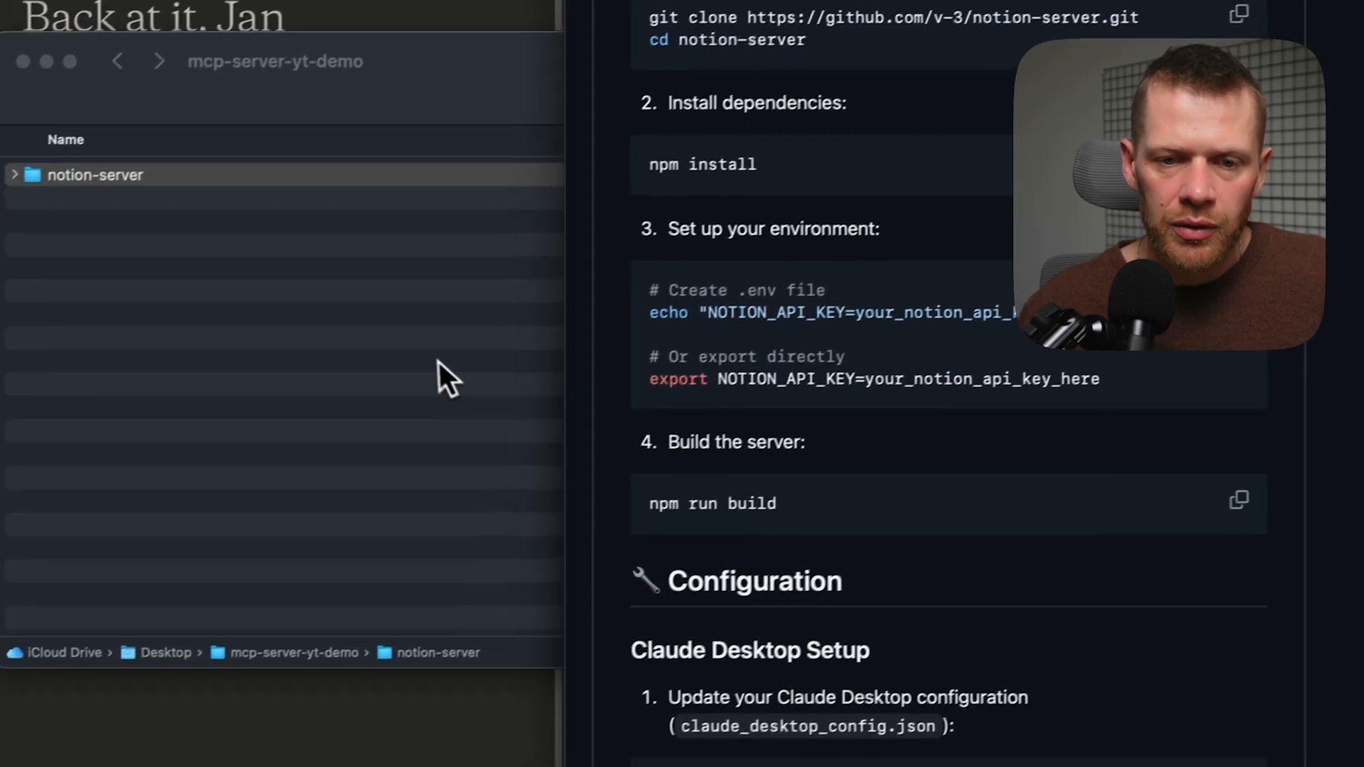
{"action": "left_click_drag", "start_coordinate": [855, 378], "coordinate": [732, 370]}
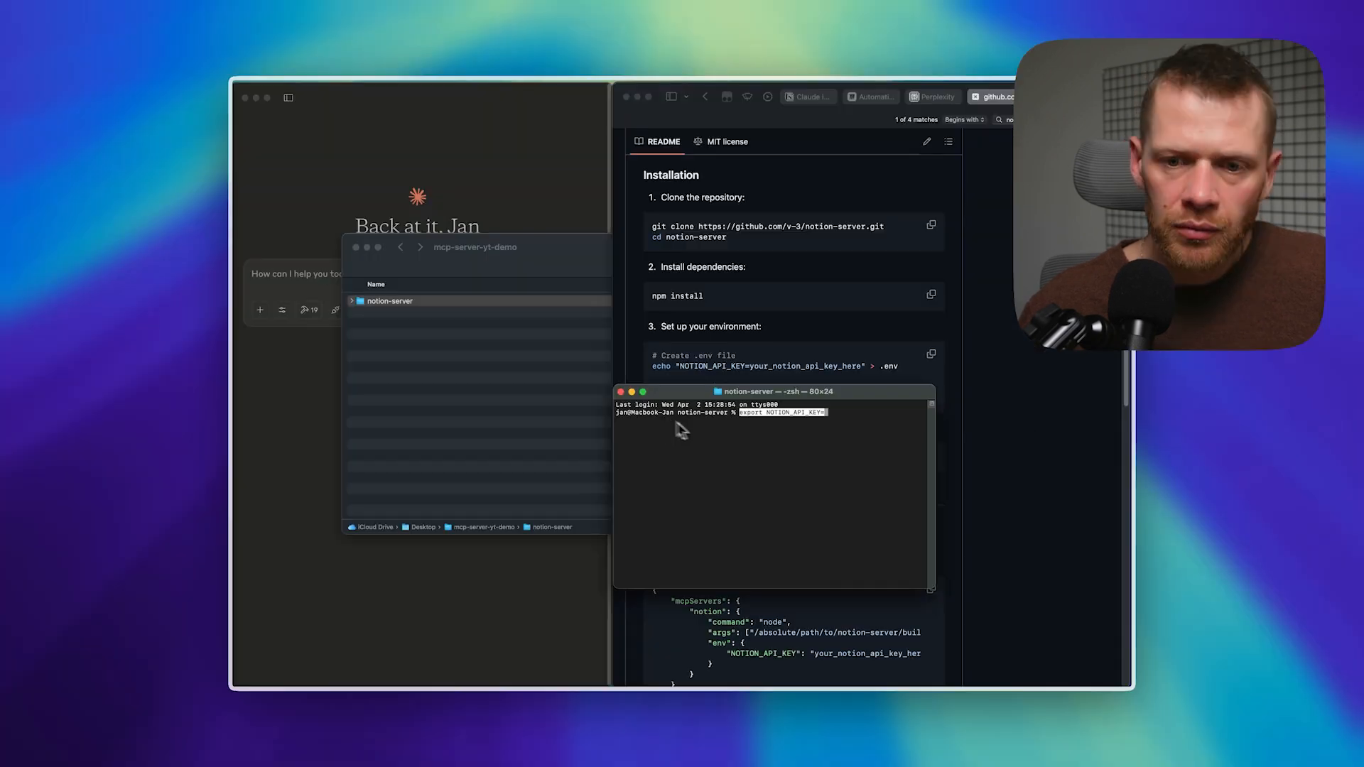
Switch to Notion, show the Claude integration page's connections, and go through connection management to the developer Integrations page.
{"action": "key", "text": "super+Tab"}
{"action": "key", "text": "super+Tab"}
{"action": "key", "text": "super+Tab"}
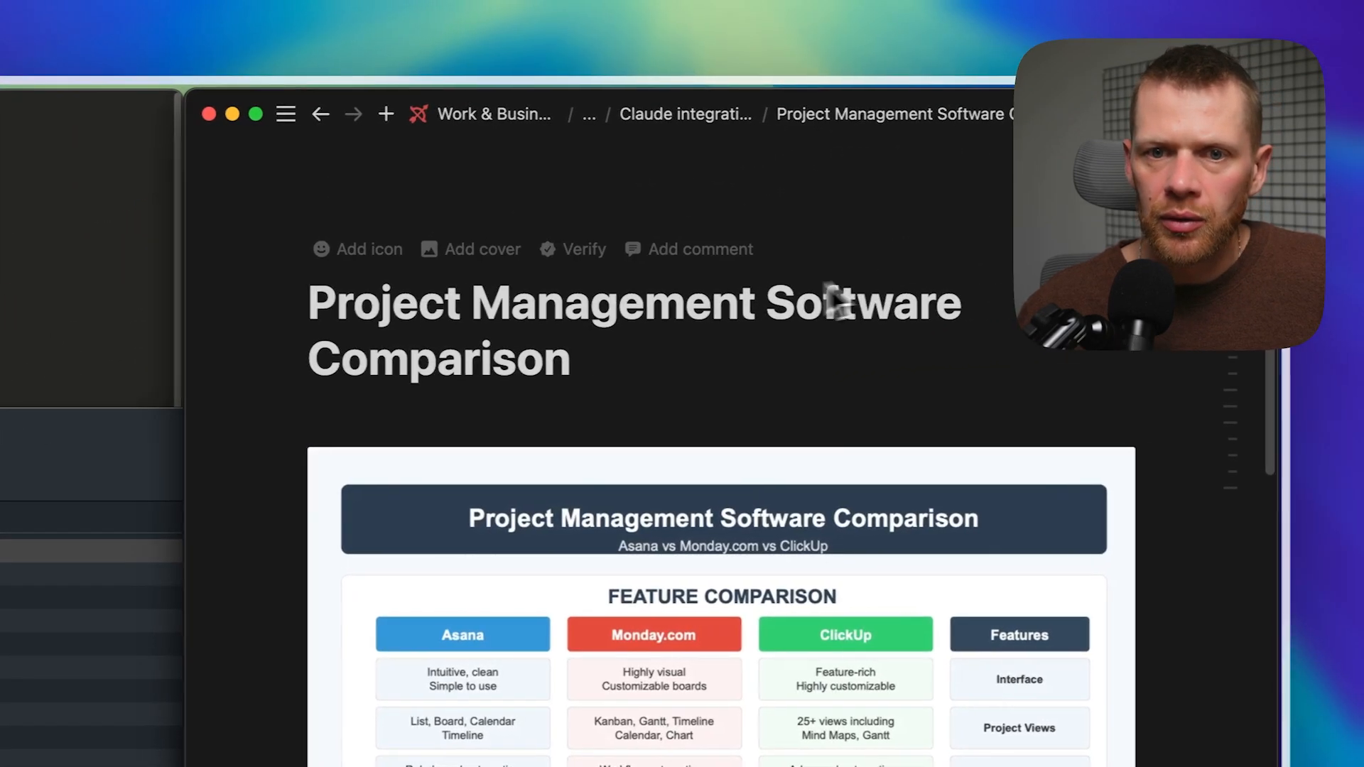
{"action": "left_click", "coordinate": [846, 117]}
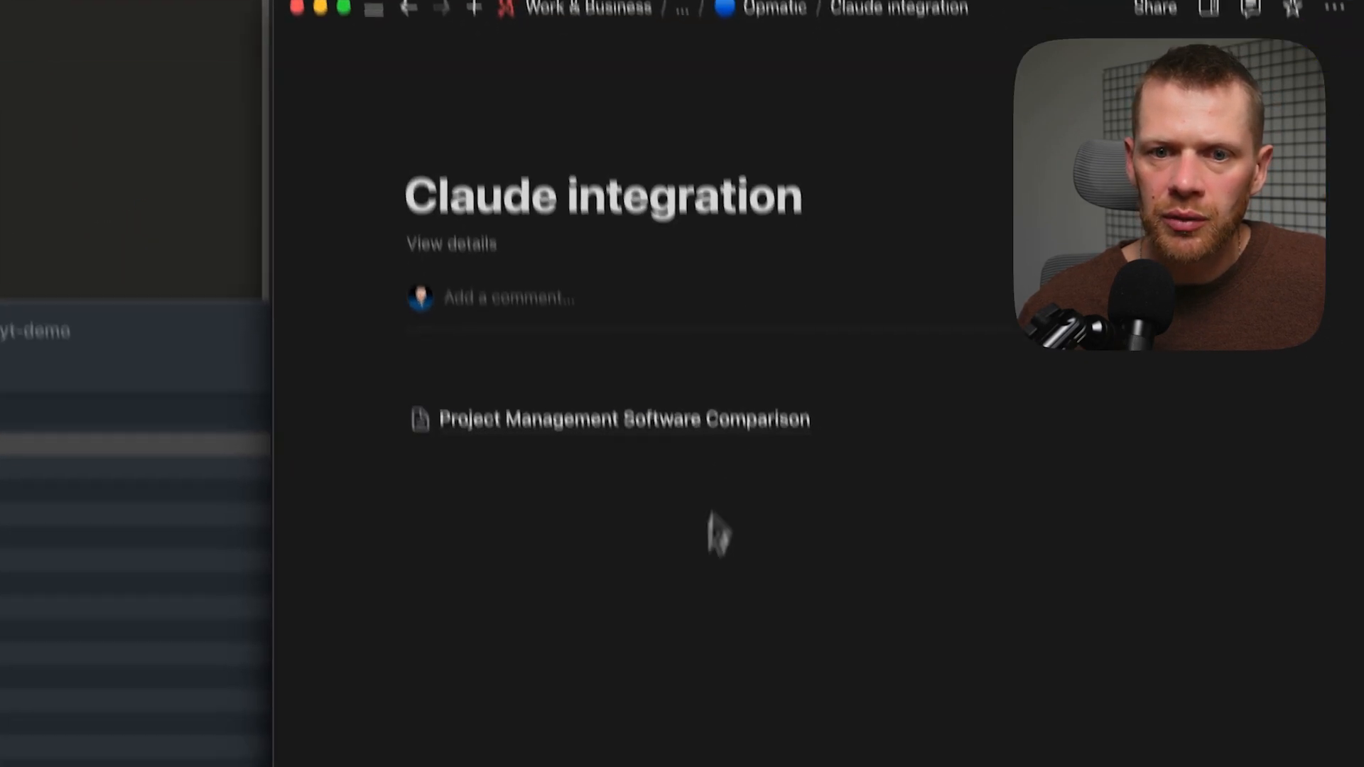
{"action": "left_click", "coordinate": [1253, 105]}
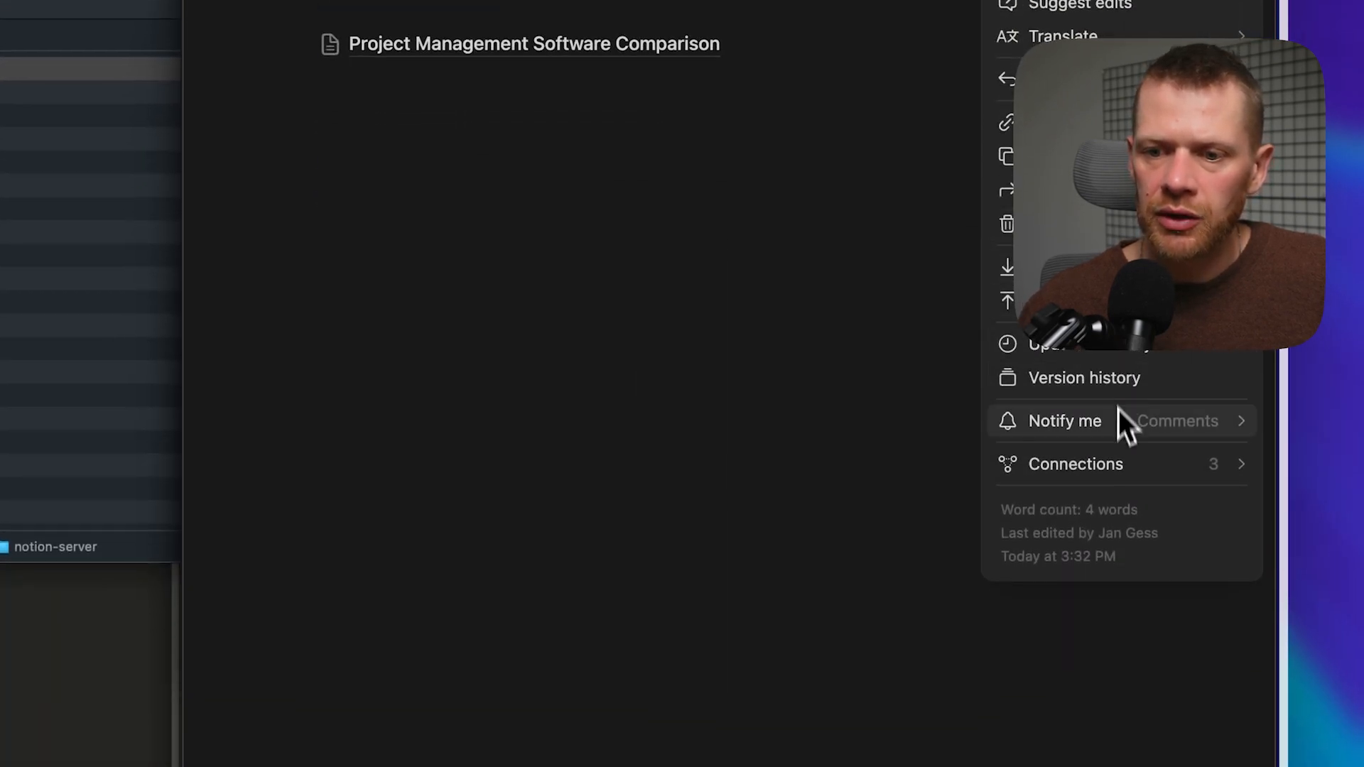
{"action": "mouse_move", "coordinate": [1120, 464]}
{"action": "mouse_move", "coordinate": [880, 509]}
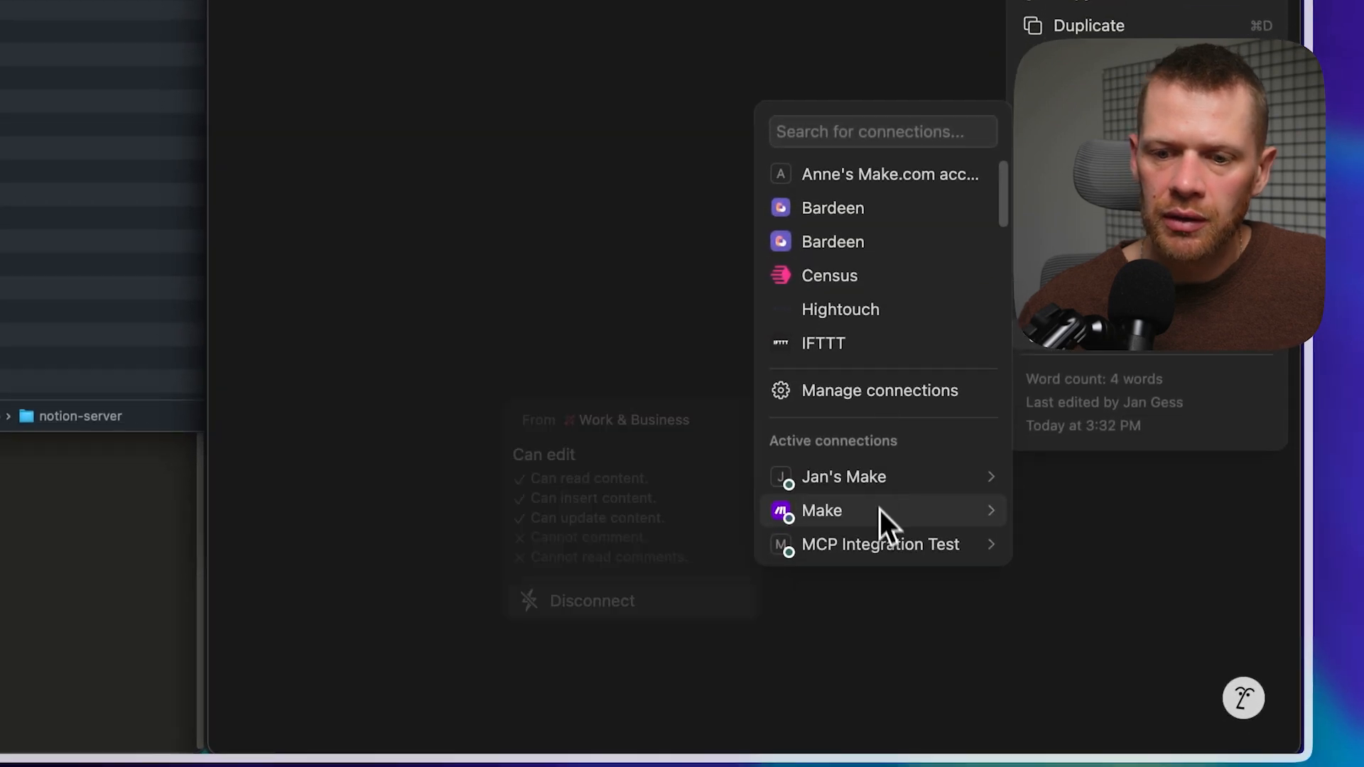
{"action": "left_click", "coordinate": [864, 391]}
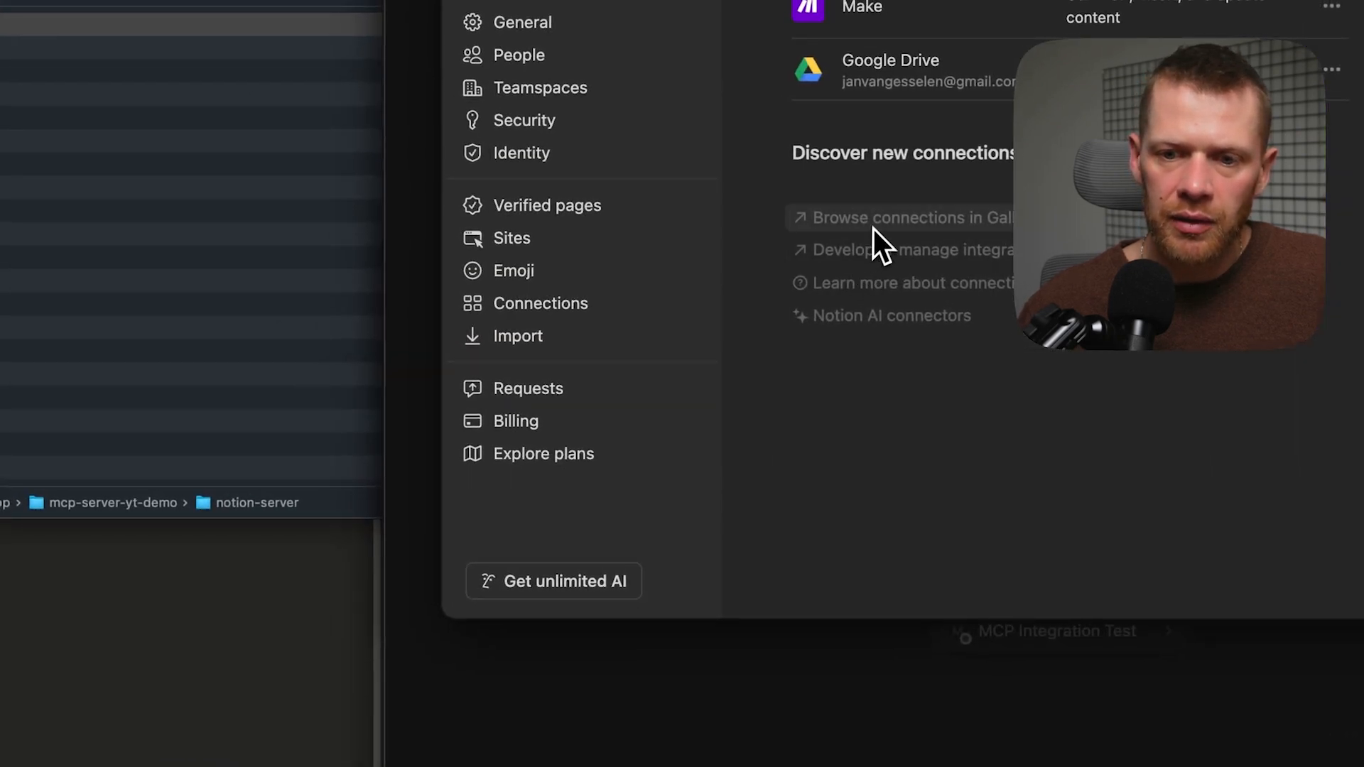
{"action": "left_click", "coordinate": [908, 253]}
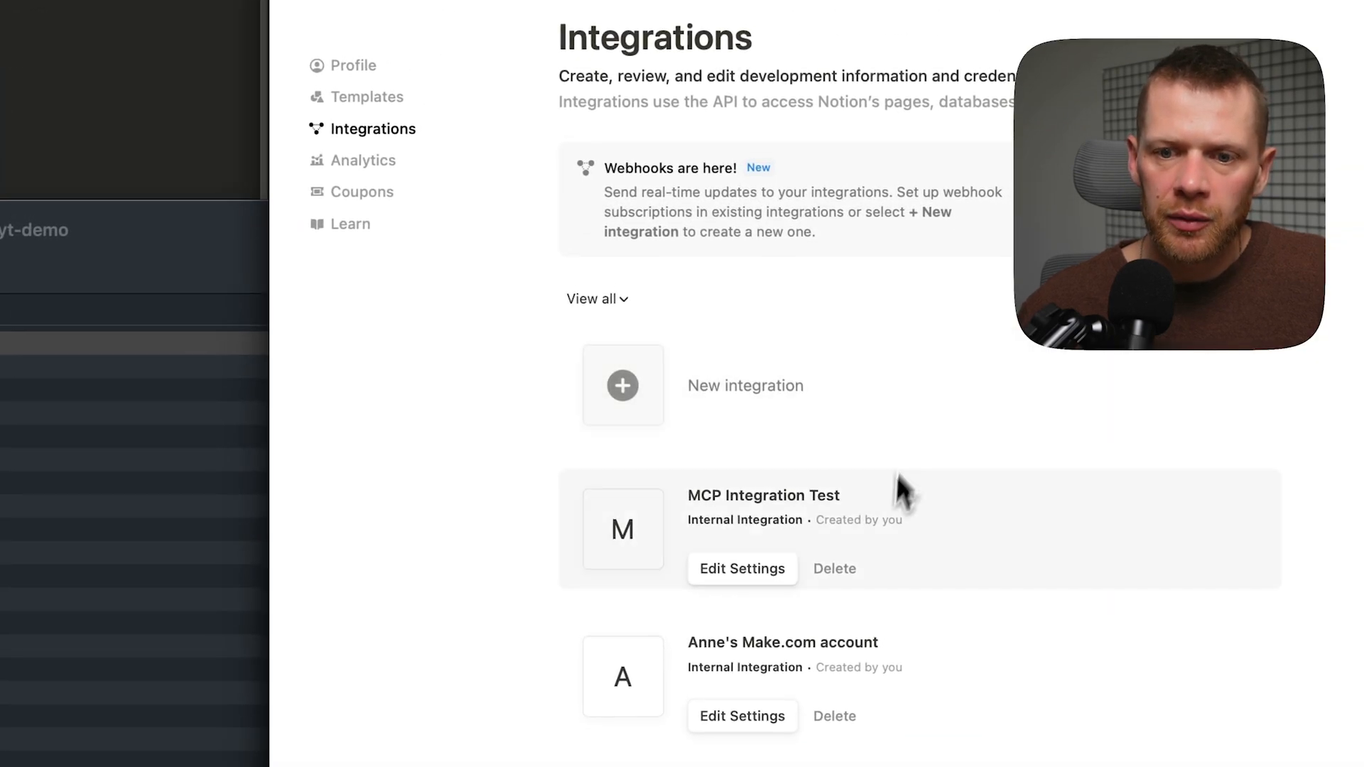
Create a new internal Notion integration named MCP YT Demo and save it.
{"action": "left_click", "coordinate": [796, 416]}
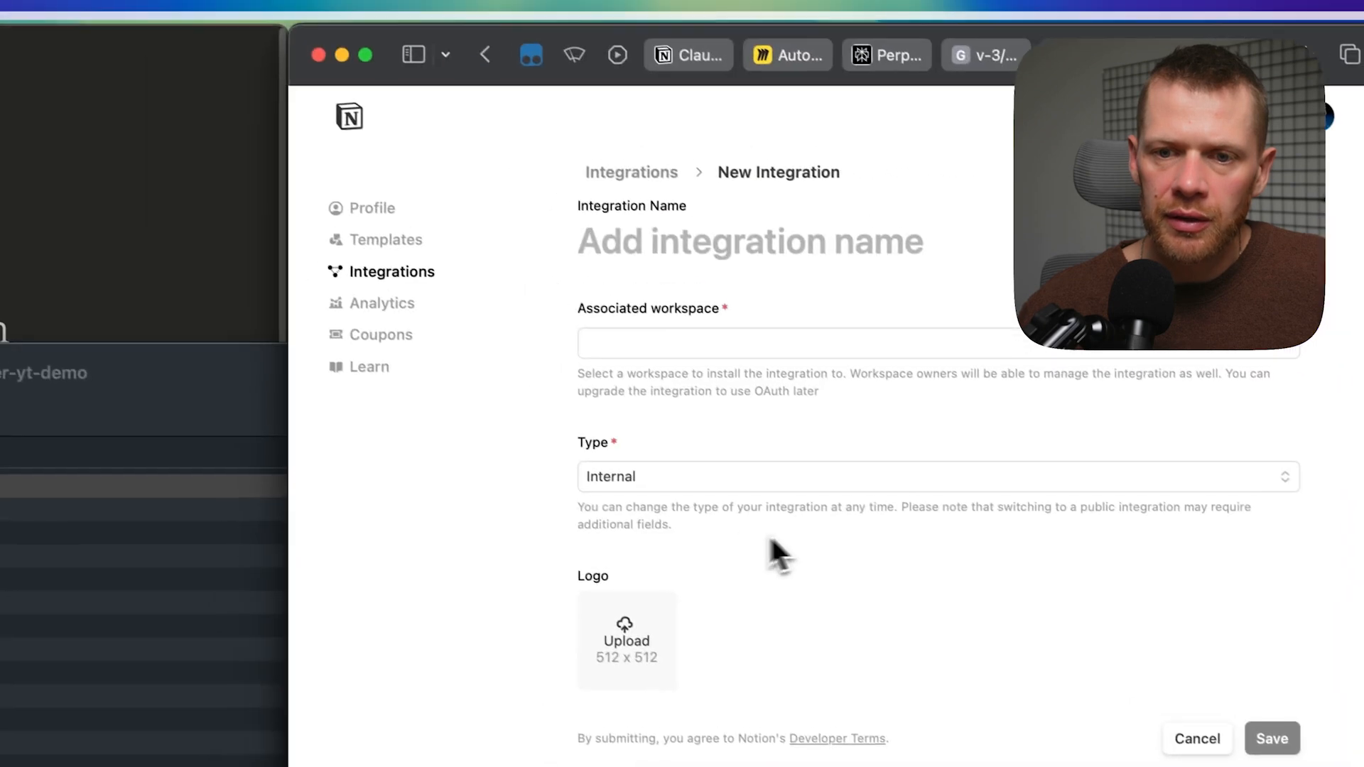
{"action": "left_click", "coordinate": [742, 351]}
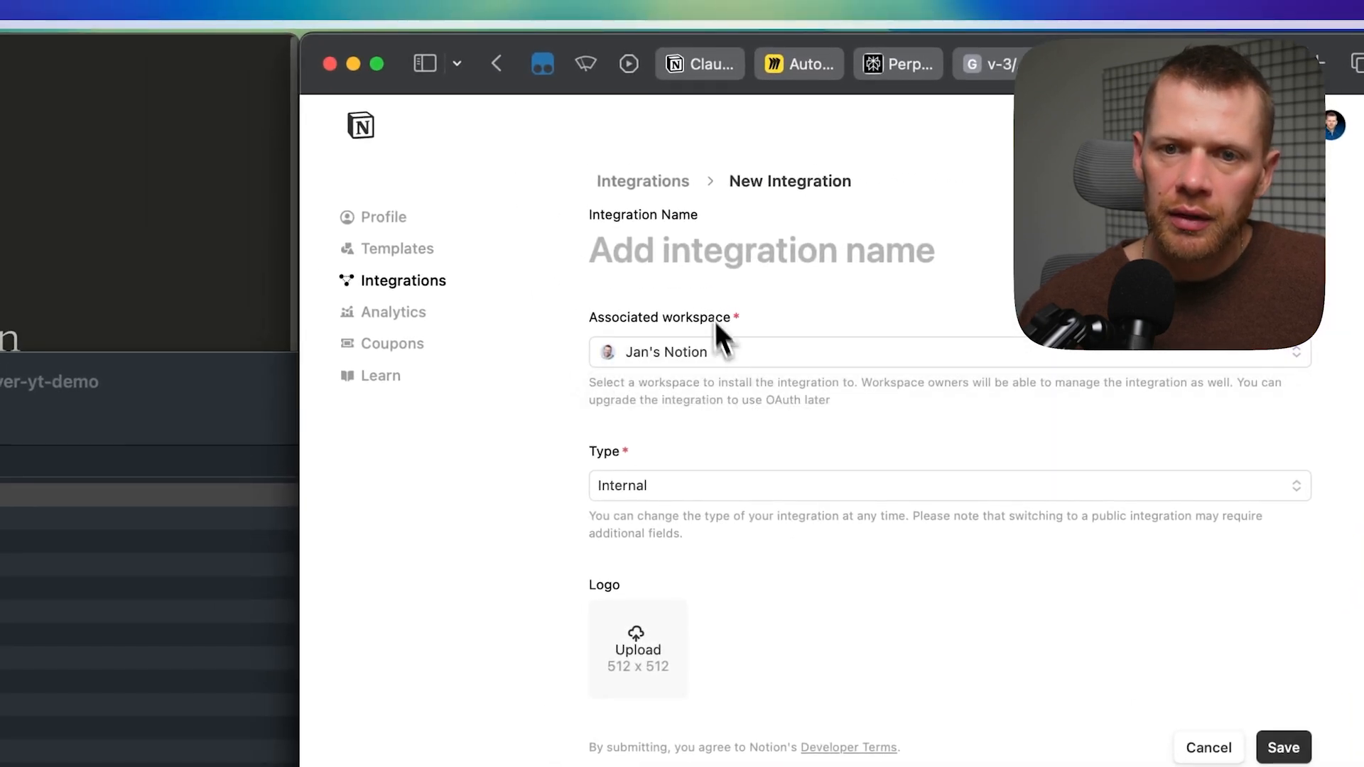
{"action": "type", "text": "MC"}
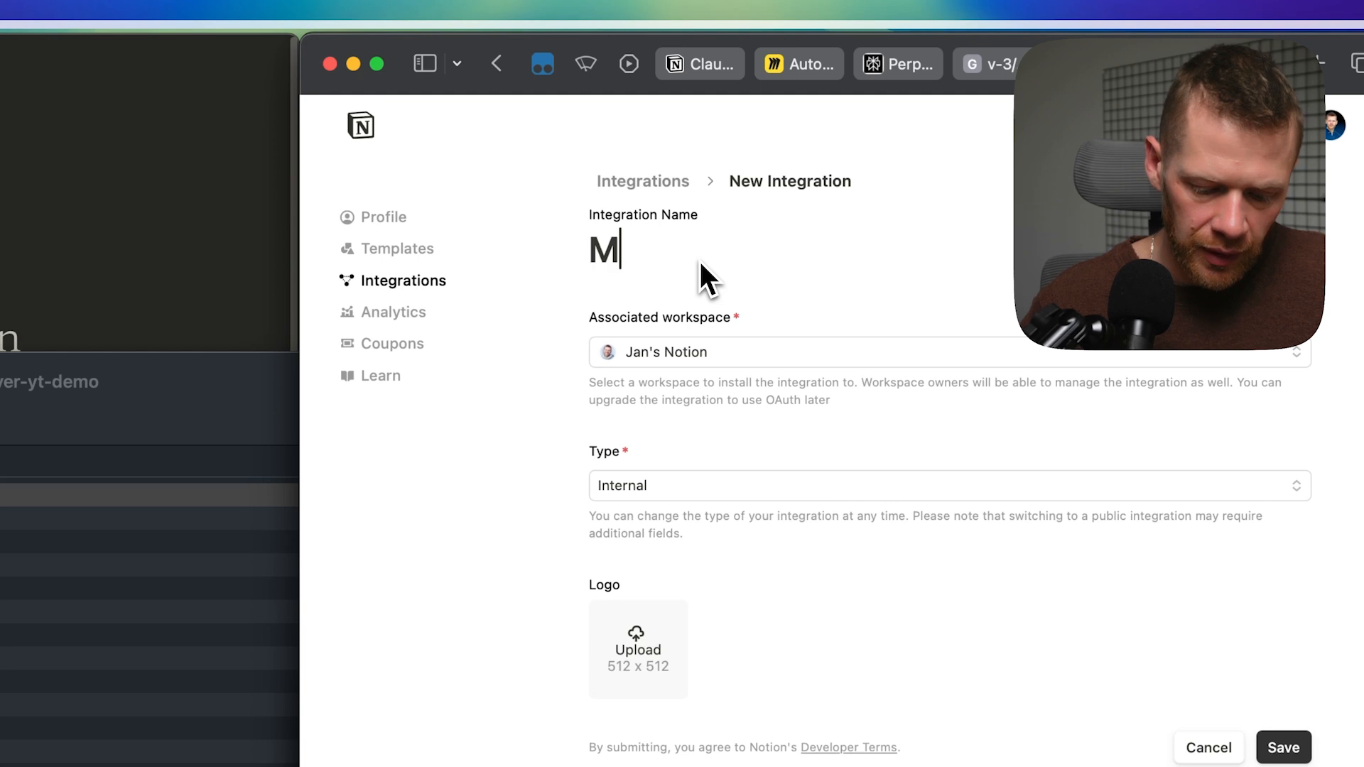
{"action": "type", "text": "Y"}
{"action": "key", "text": "BackSpace"}
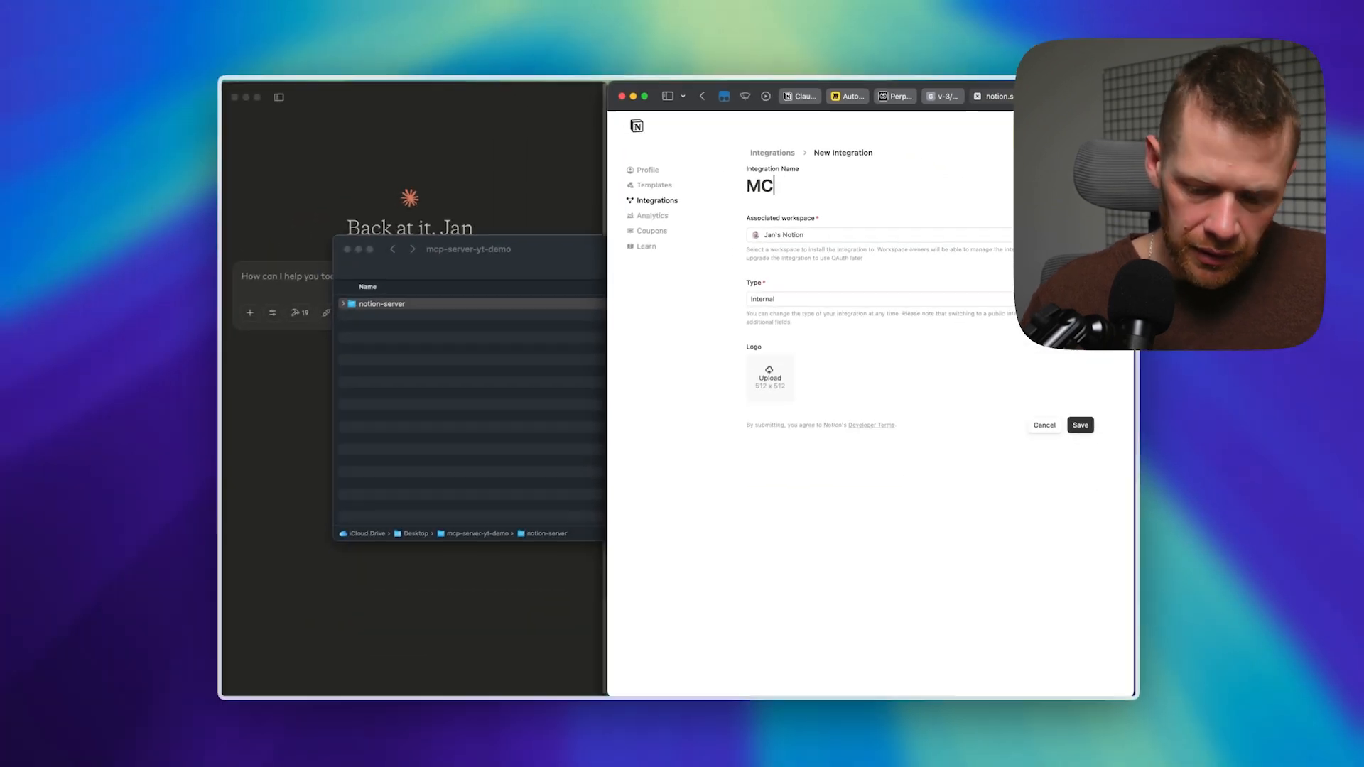
{"action": "type", "text": "P YT Demo"}
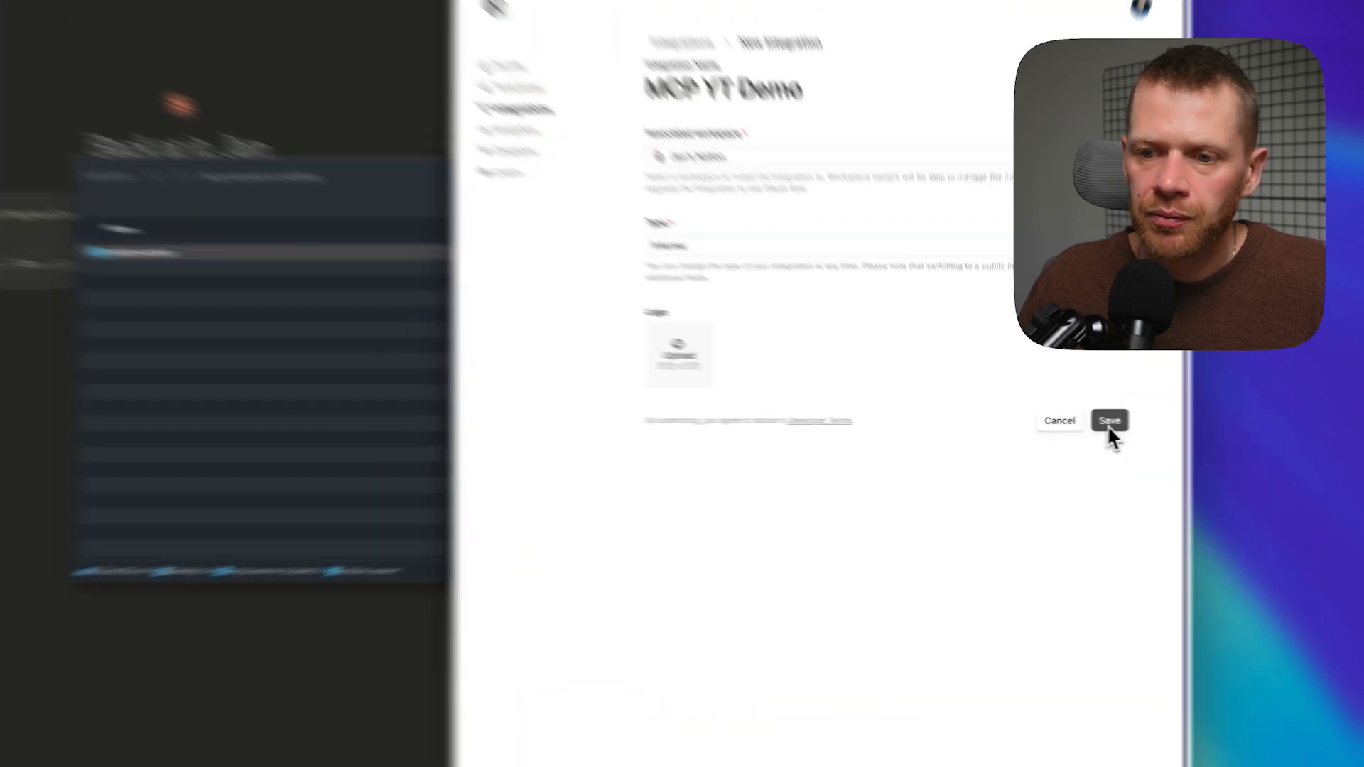
{"action": "left_click", "coordinate": [1077, 420]}
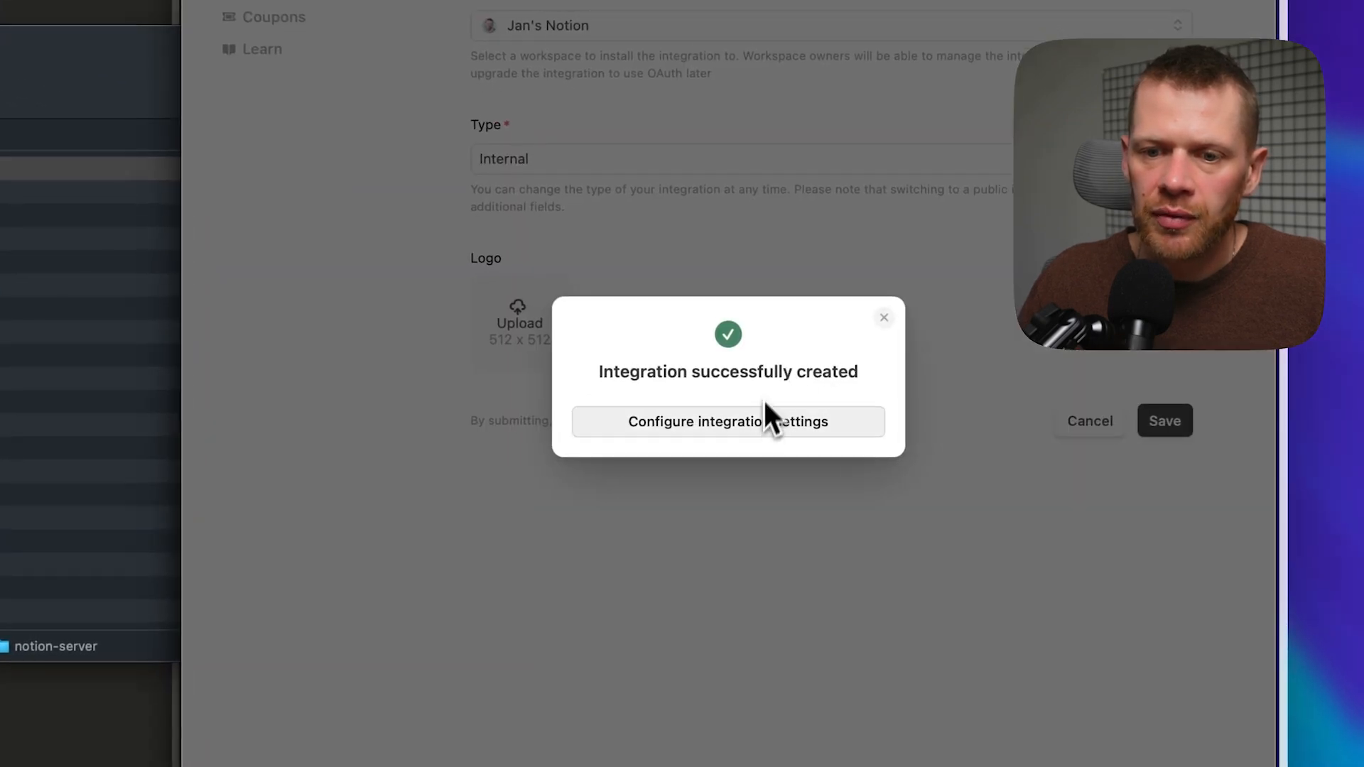
Copy the MCP YT Demo integration's internal secret and run the terminal export command with it as NOTION_API_KEY.
{"action": "left_click", "coordinate": [762, 422]}
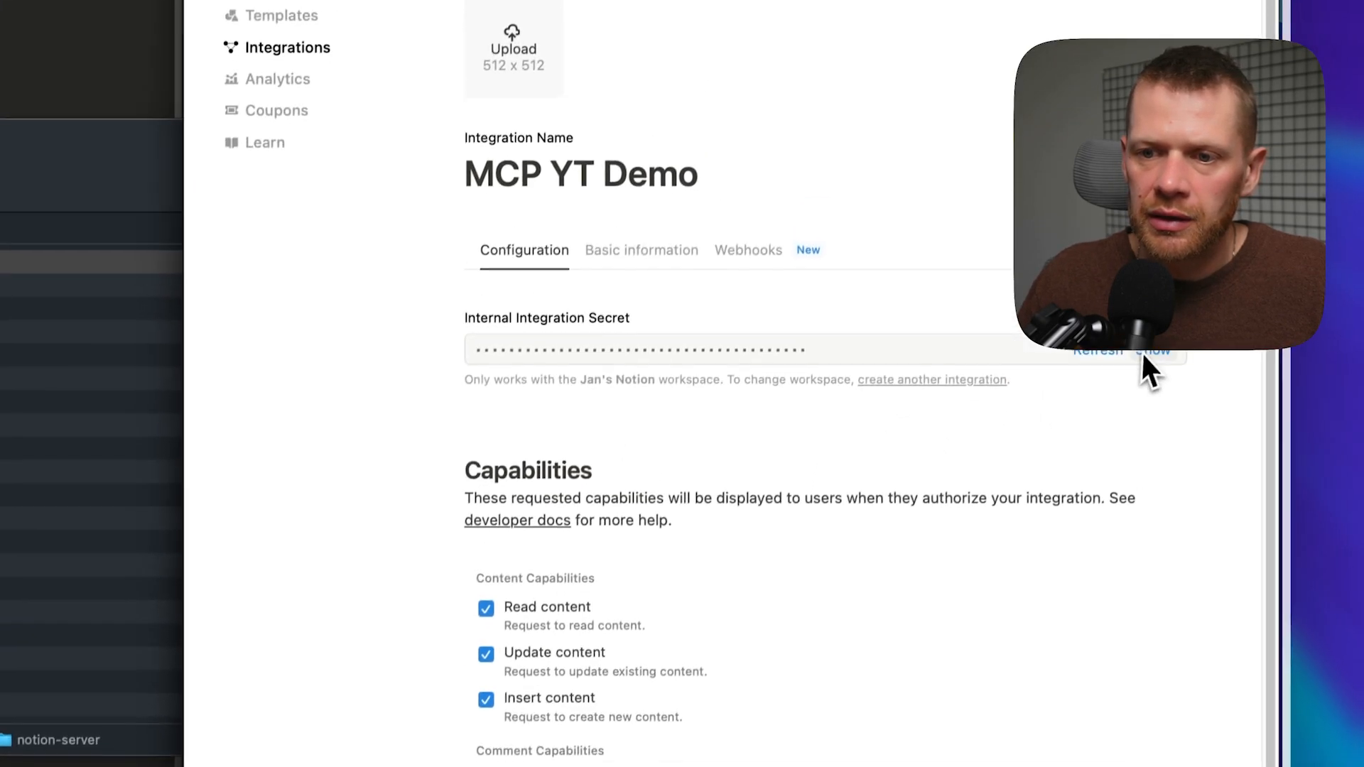
{"action": "left_click", "coordinate": [1145, 351]}
{"action": "left_click", "coordinate": [1151, 363]}
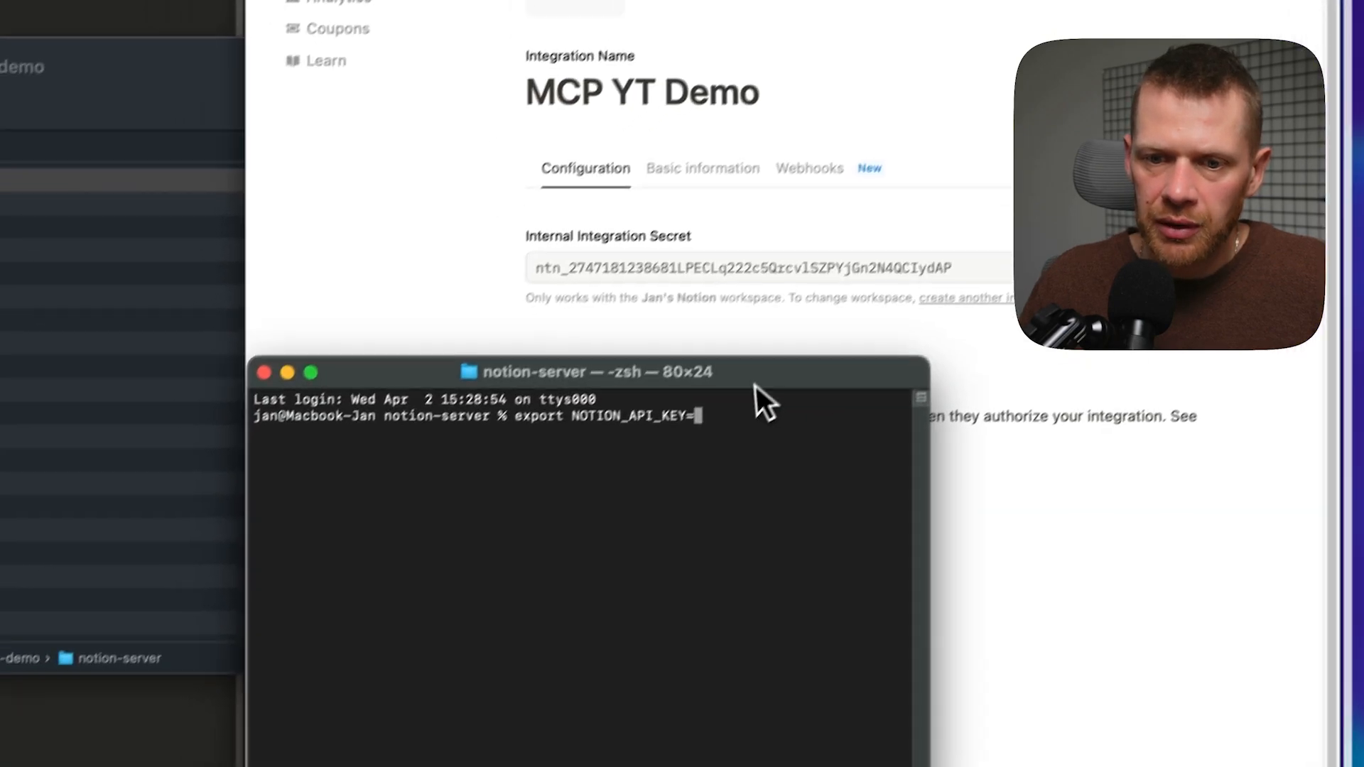
{"action": "key", "text": "super+v"}
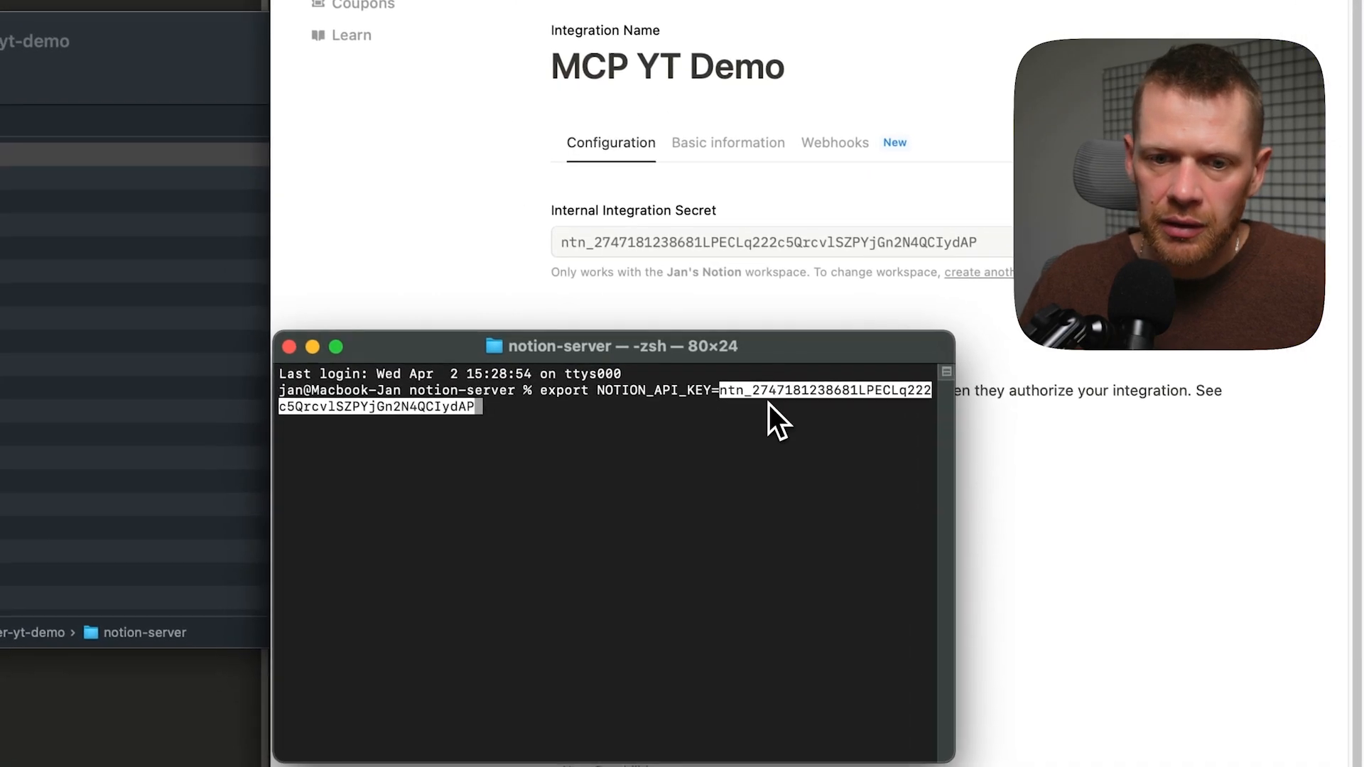
{"action": "key", "text": "Return"}
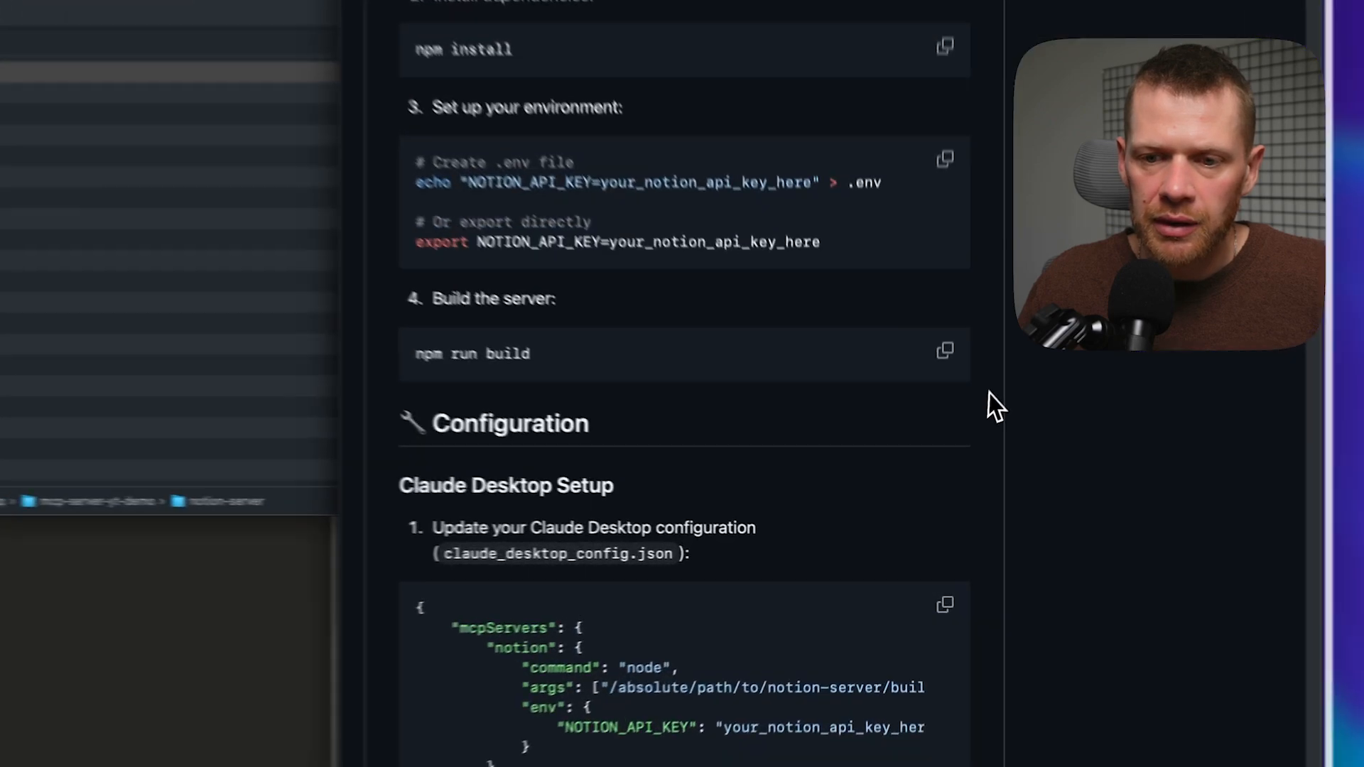
Build the server by copying npm run build from the README and running it in the notion-server terminal.
{"action": "left_click", "coordinate": [931, 455]}
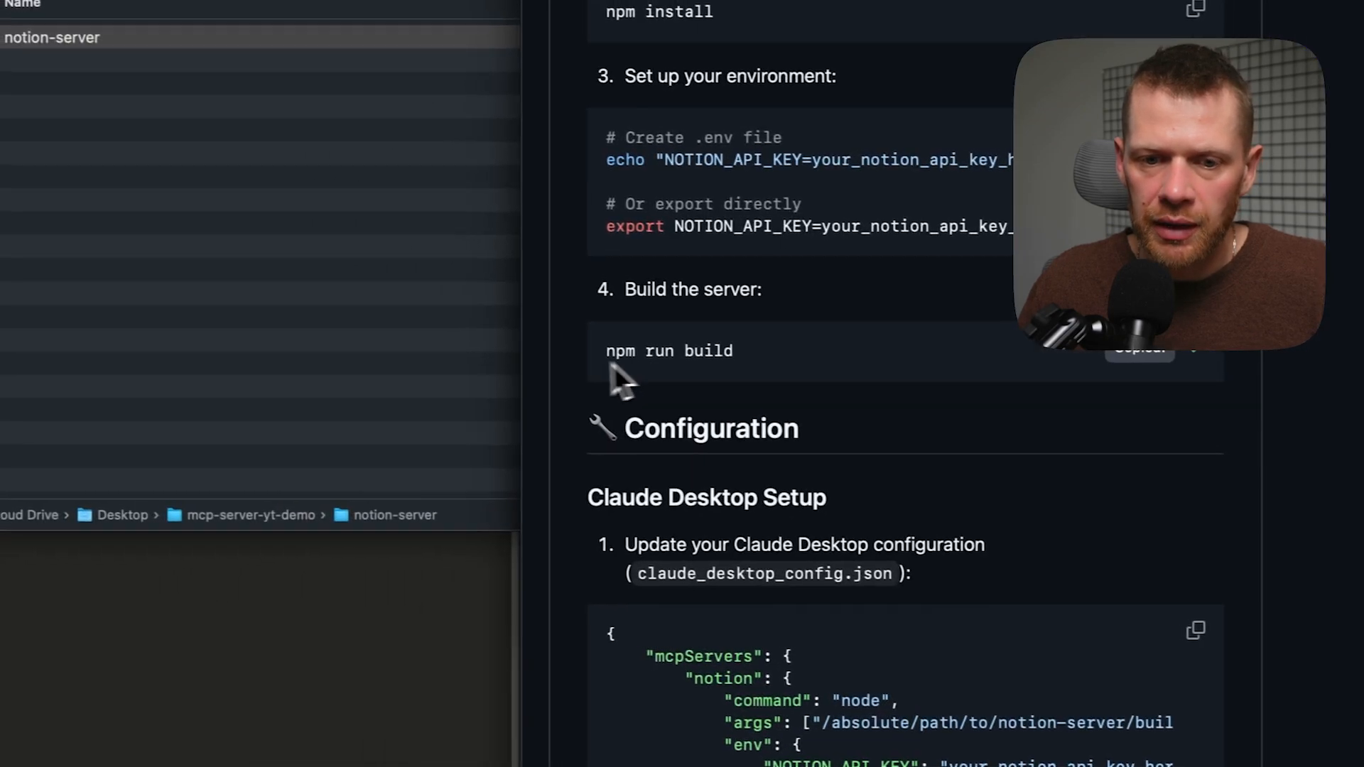
{"action": "key", "text": "super+Tab"}
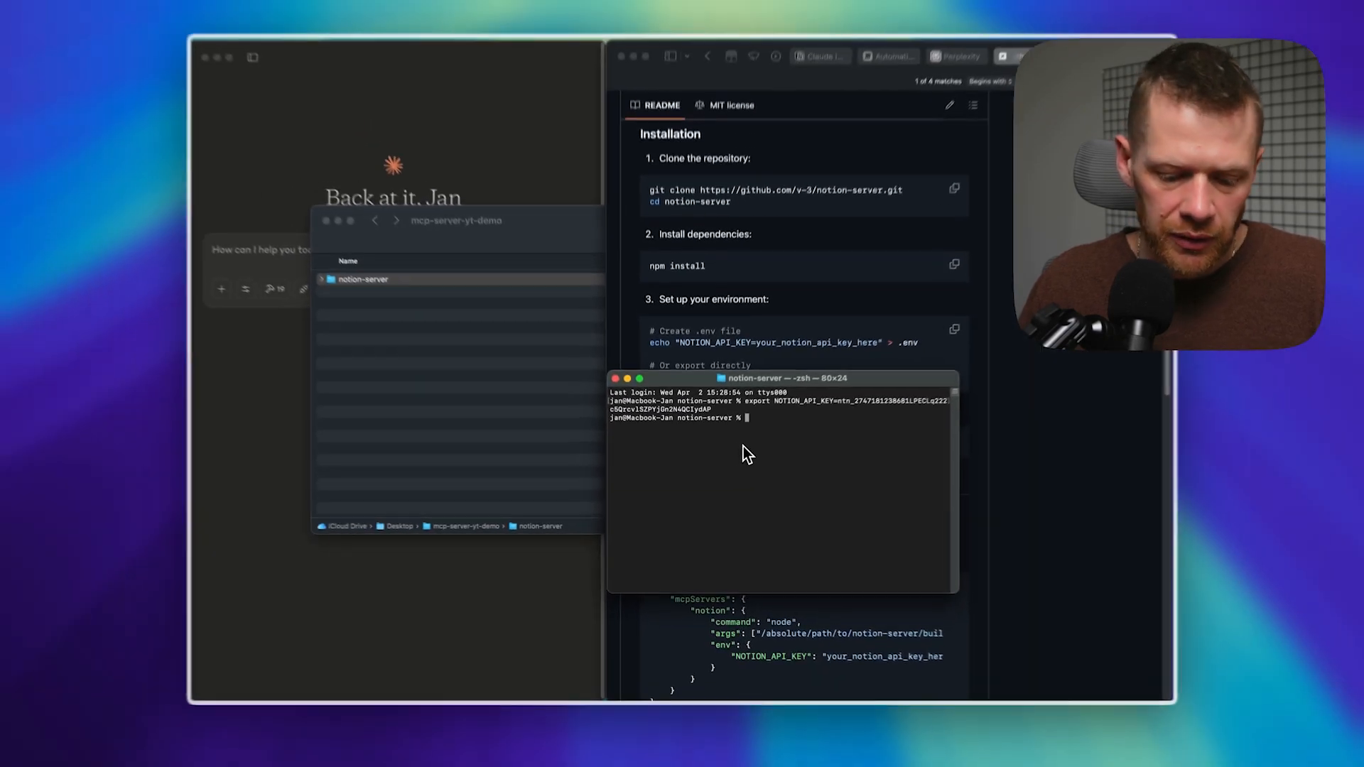
{"action": "key", "text": "super+v"}
{"action": "key", "text": "Return"}
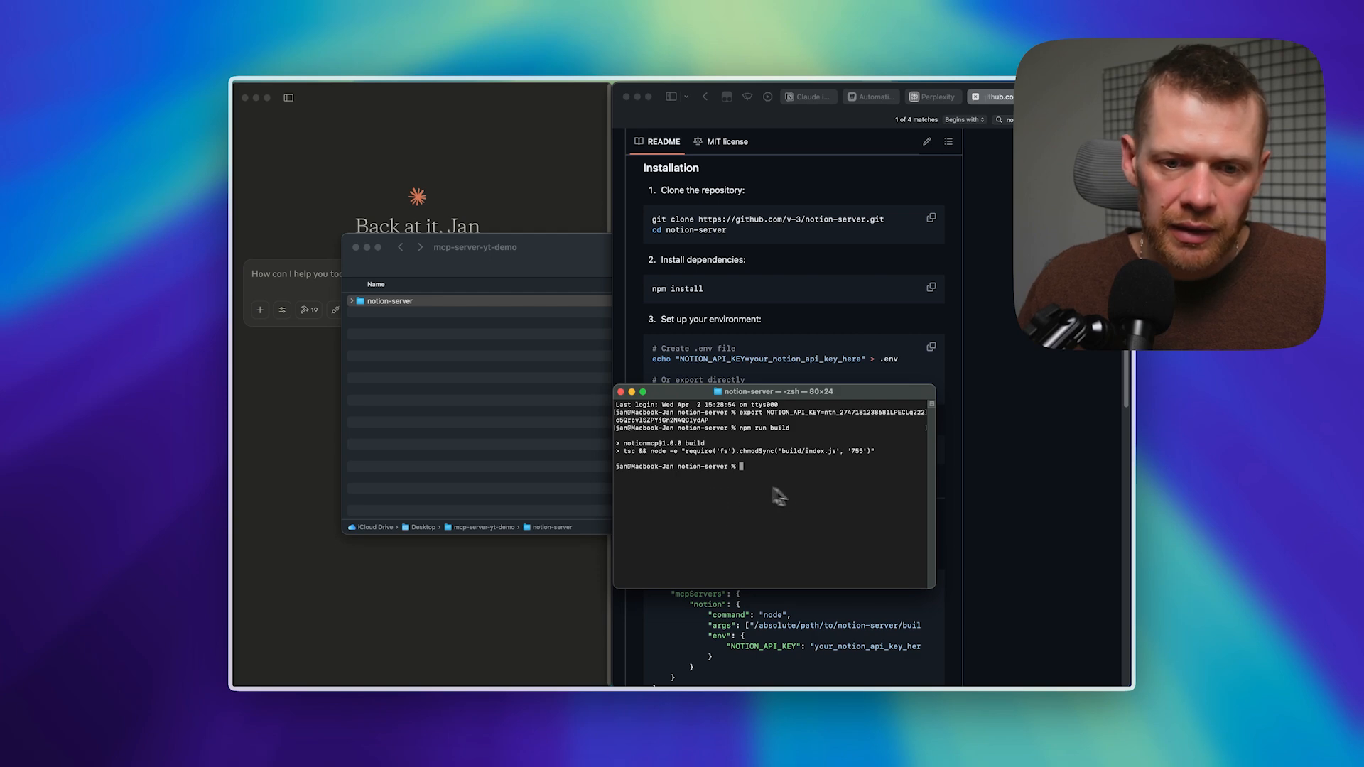
Switch to Claude Desktop and reveal its configuration file in Finder from the Developer settings.
{"action": "key", "text": "super+Tab"}
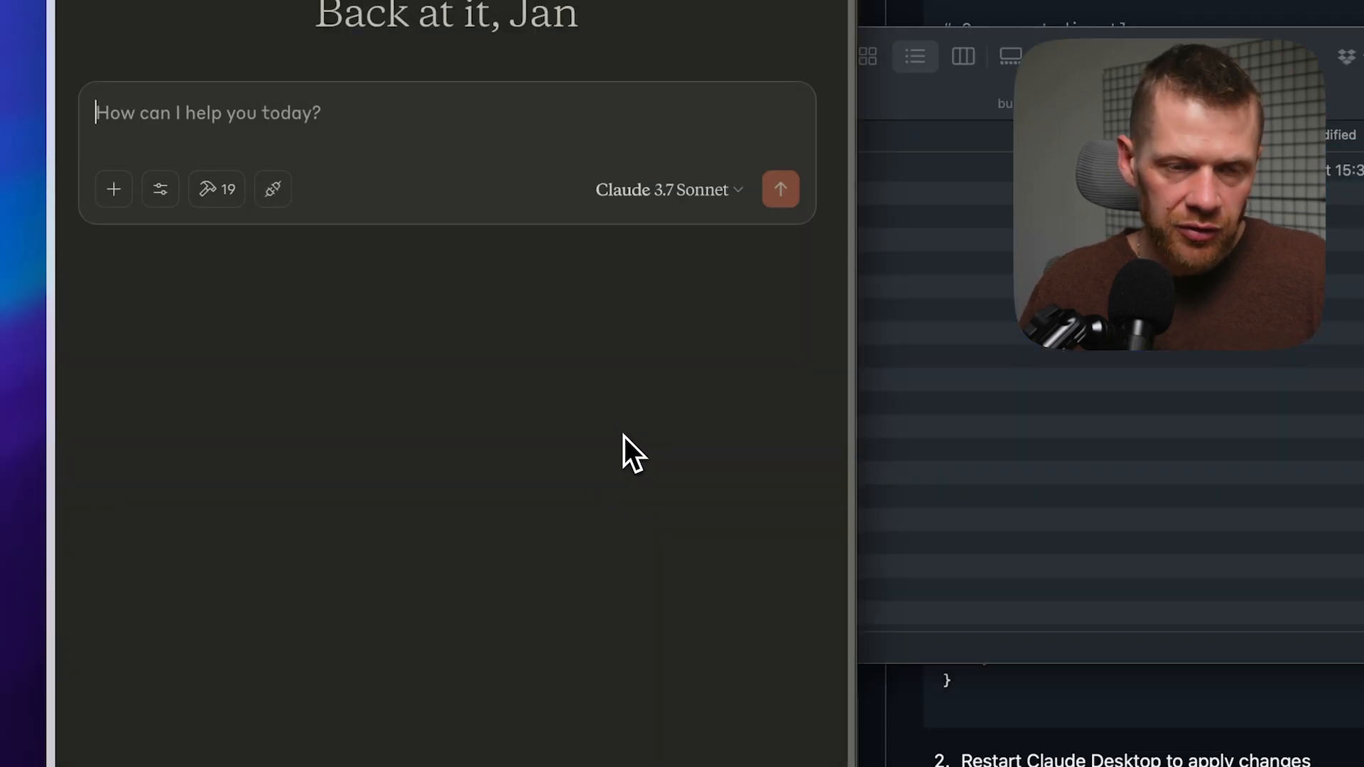
{"action": "key", "text": "super+comma"}
{"action": "key", "text": "super+grave"}
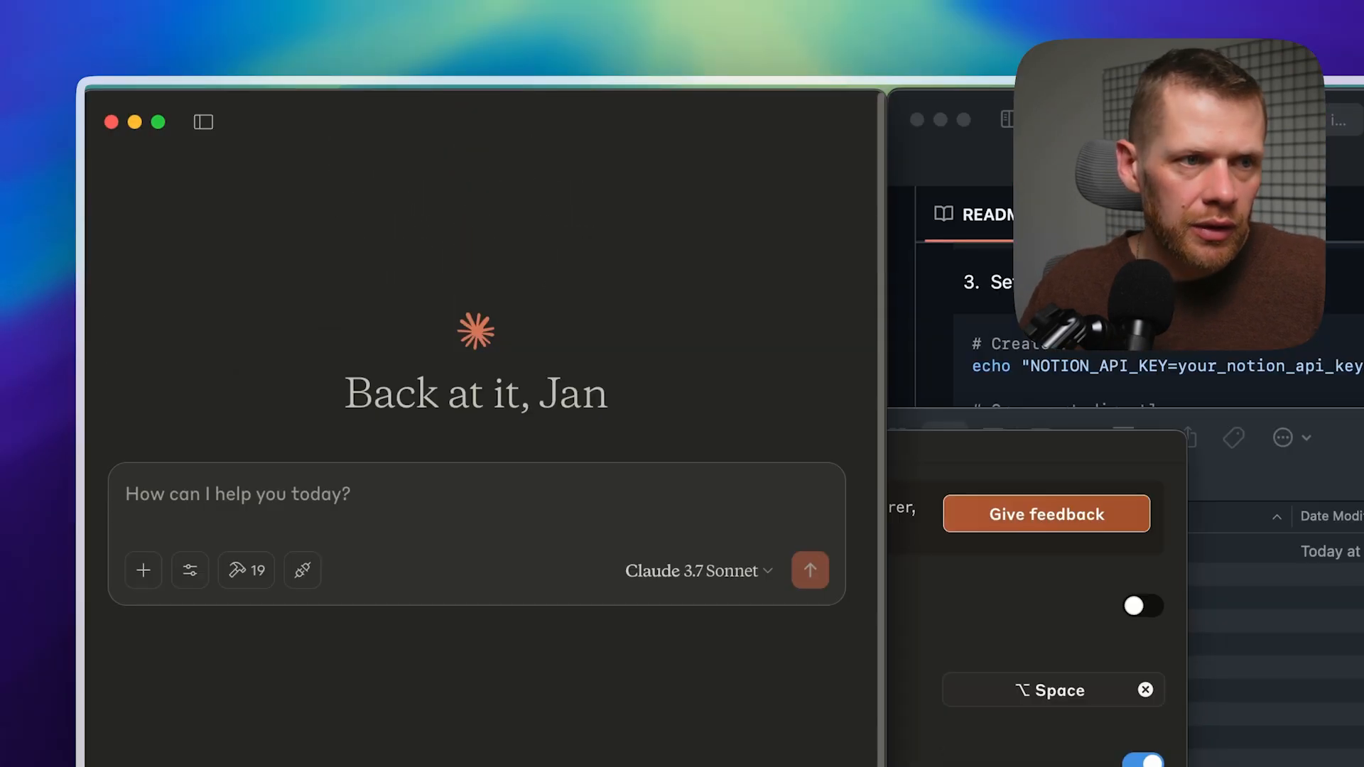
{"action": "key", "text": "super+grave"}
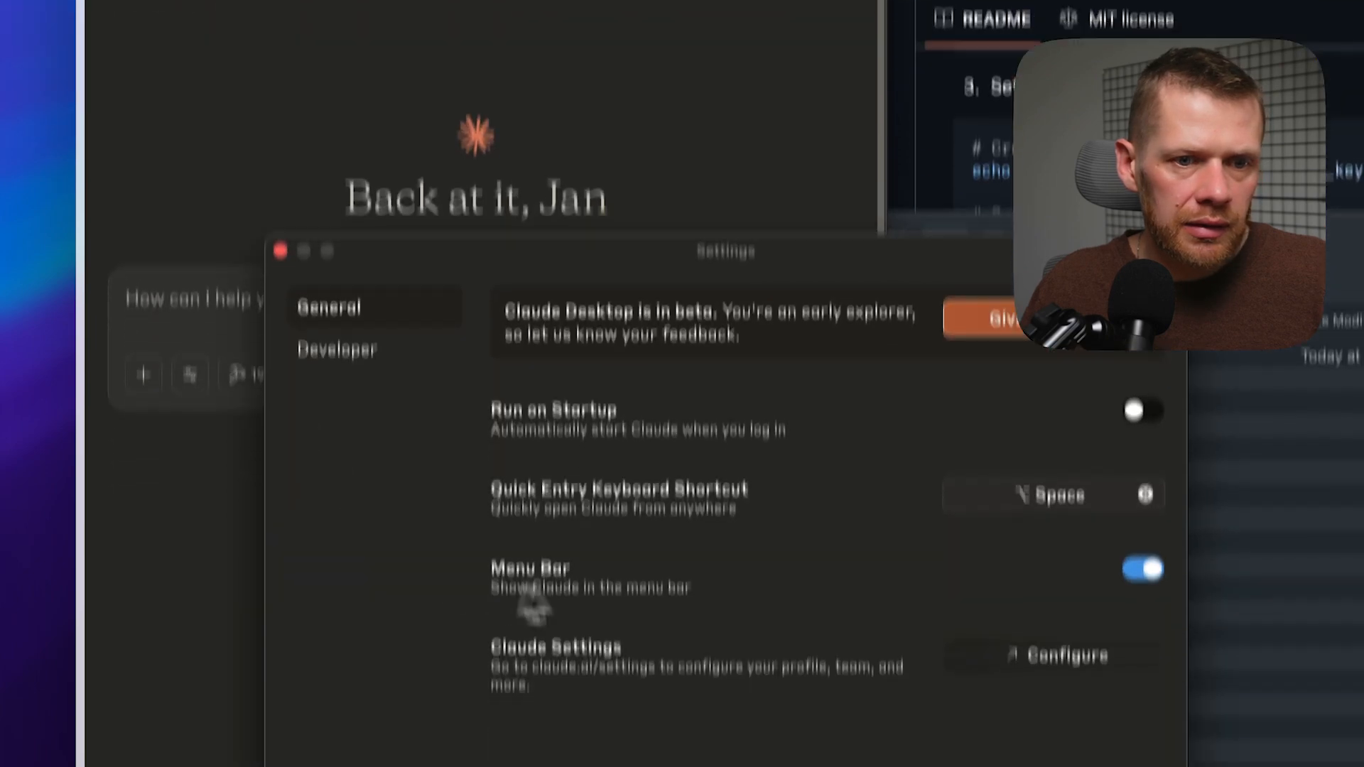
{"action": "left_click", "coordinate": [335, 549]}
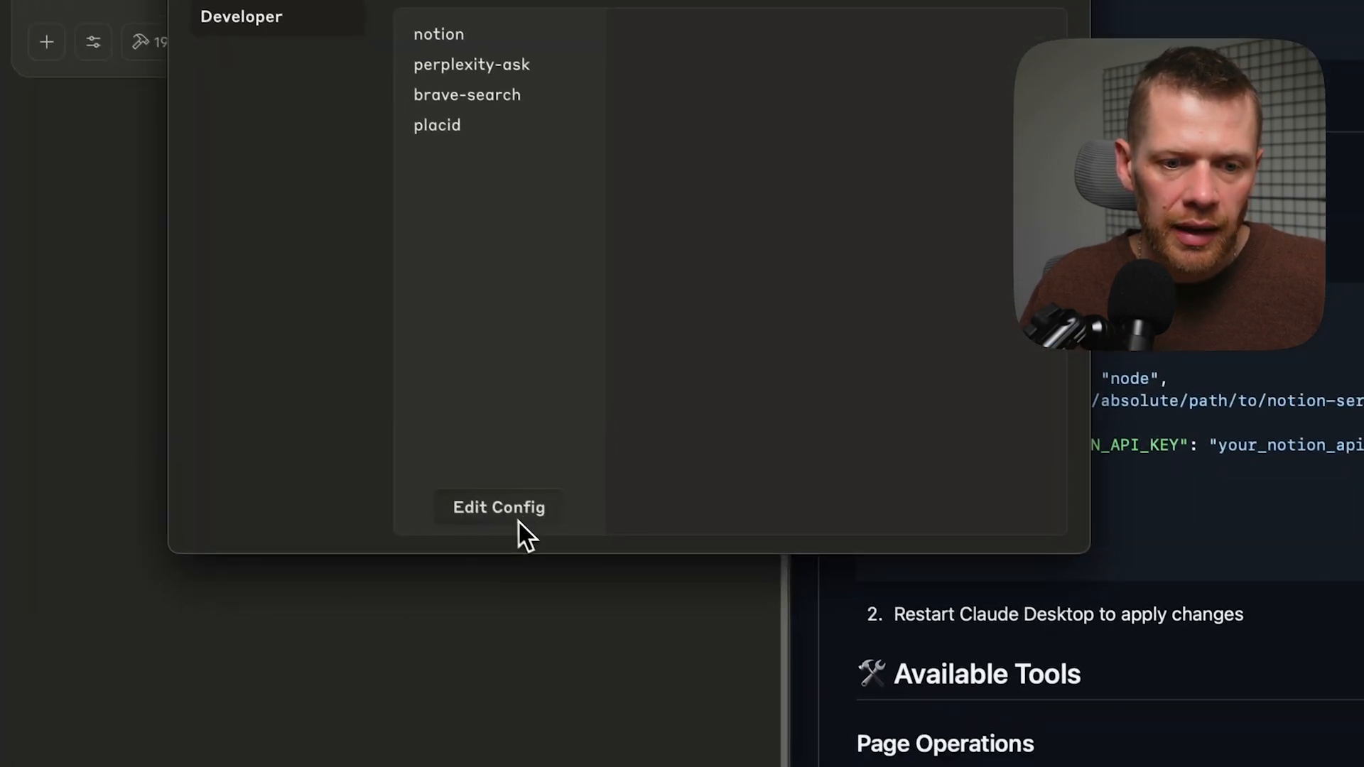
{"action": "left_click", "coordinate": [508, 513]}
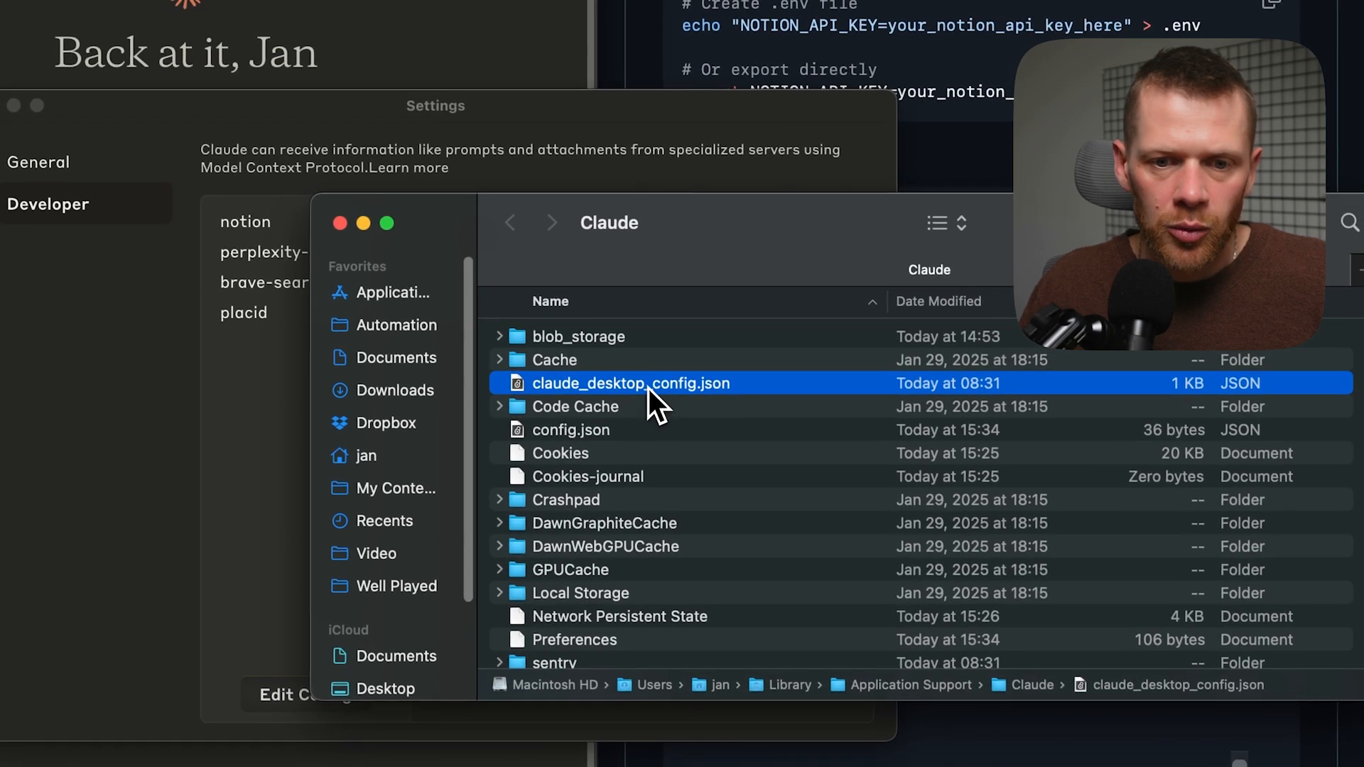
Open claude_desktop_config.json in TextEdit and move its window clear of the other windows.
{"action": "right_click", "coordinate": [636, 385]}
{"action": "mouse_move", "coordinate": [684, 417]}
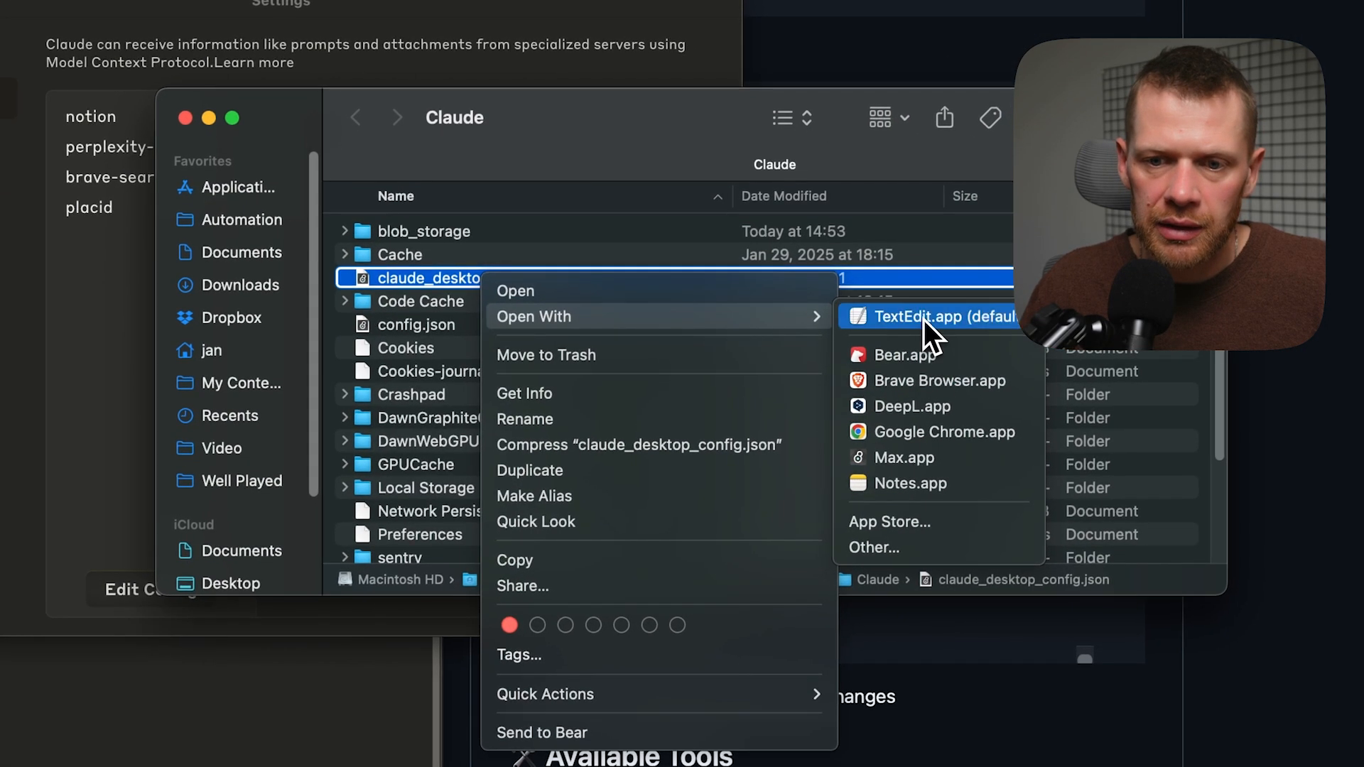
{"action": "left_click", "coordinate": [923, 318]}
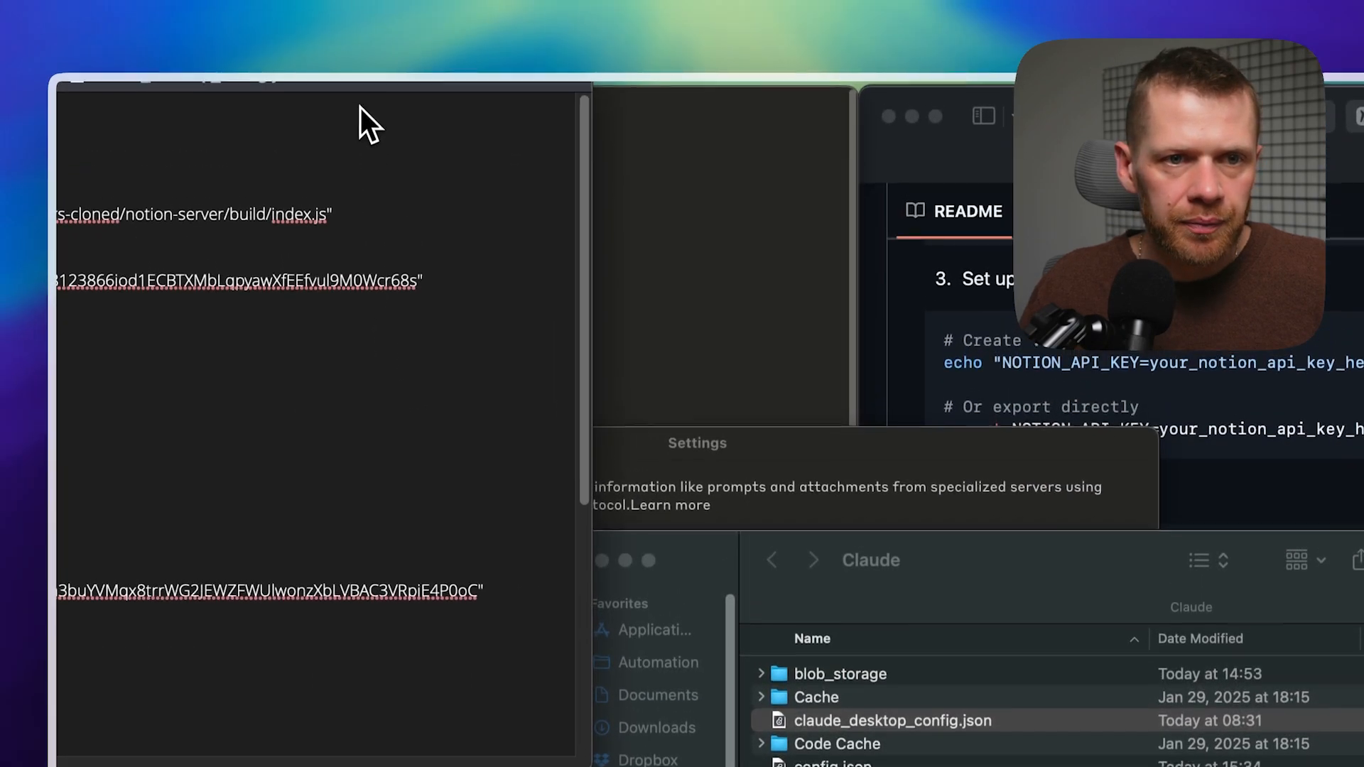
{"action": "left_click_drag", "start_coordinate": [363, 57], "coordinate": [1108, 326]}
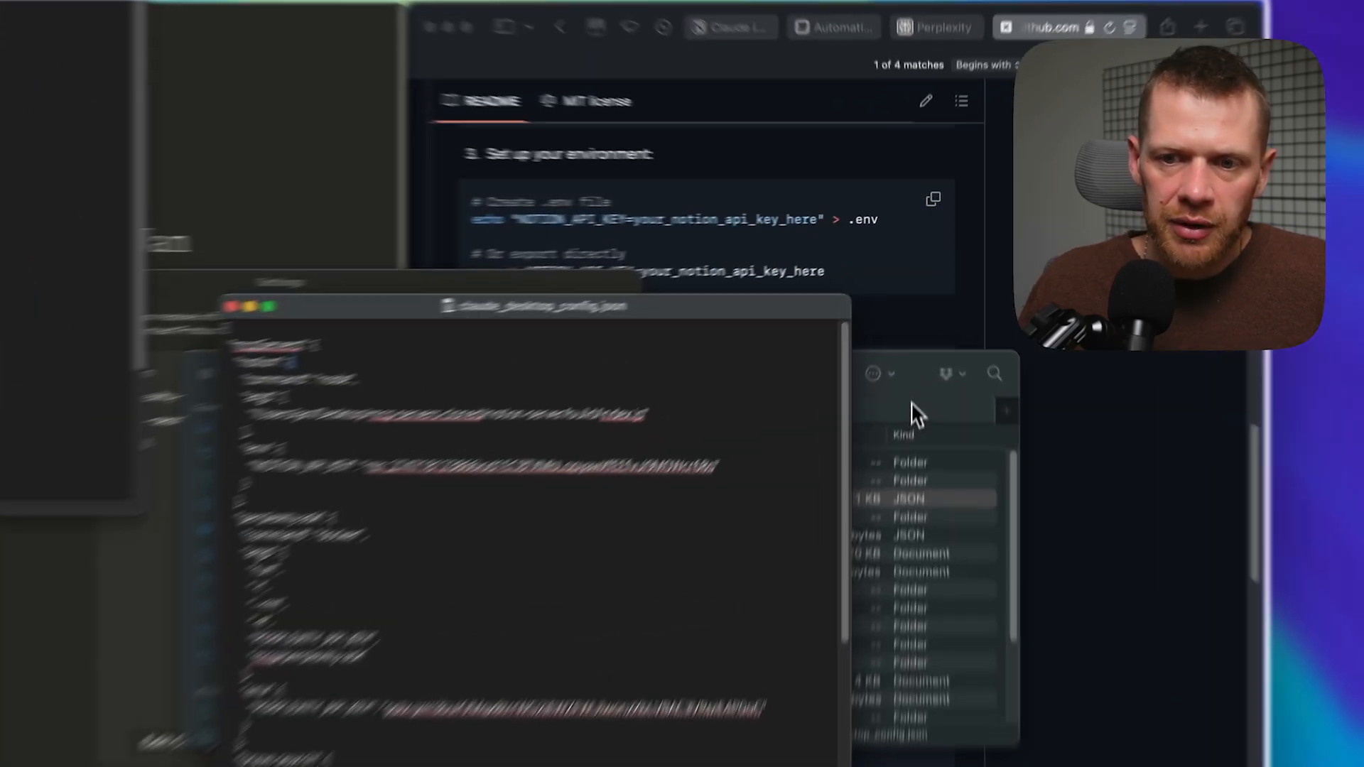
Copy the README's Claude Desktop configuration snippet and return to the notion server's args entry in claude_desktop_config.json.
{"action": "left_click", "coordinate": [918, 326]}
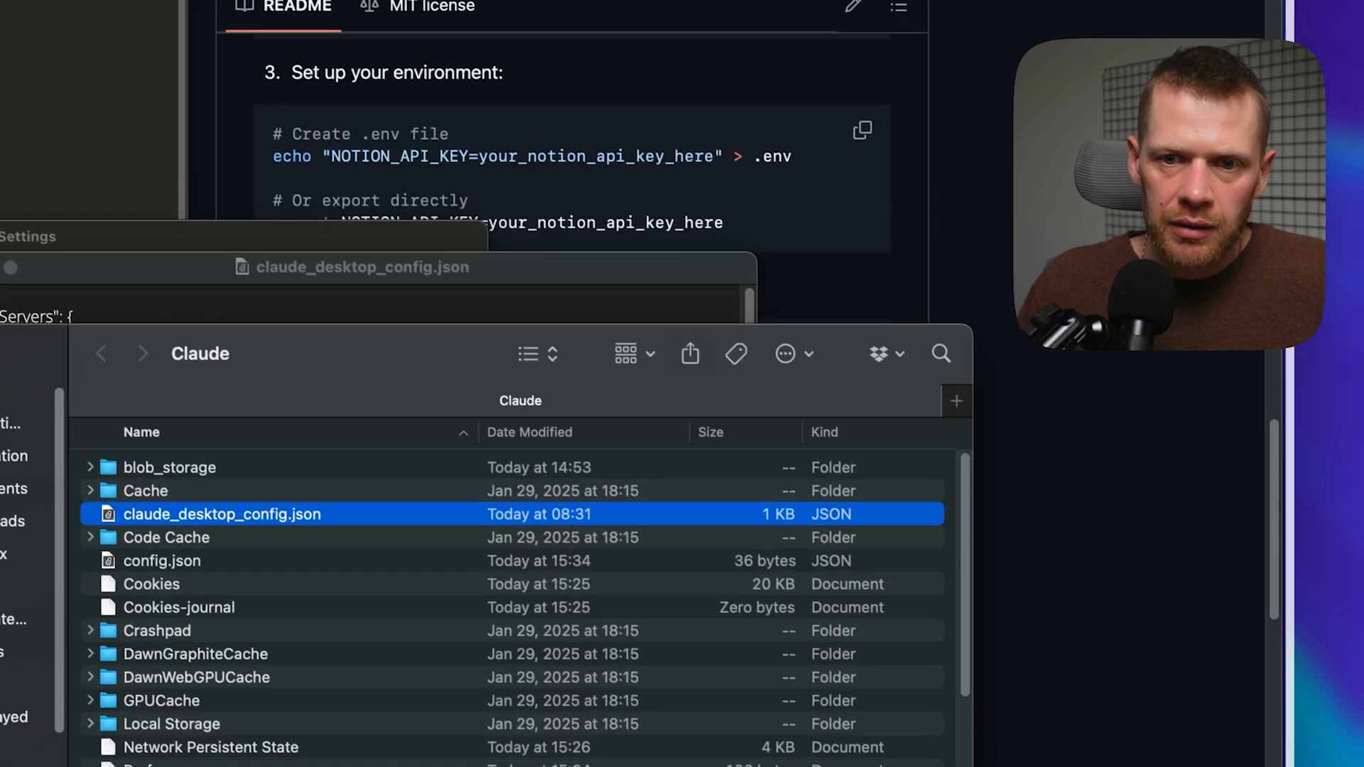
{"action": "left_click", "coordinate": [984, 338]}
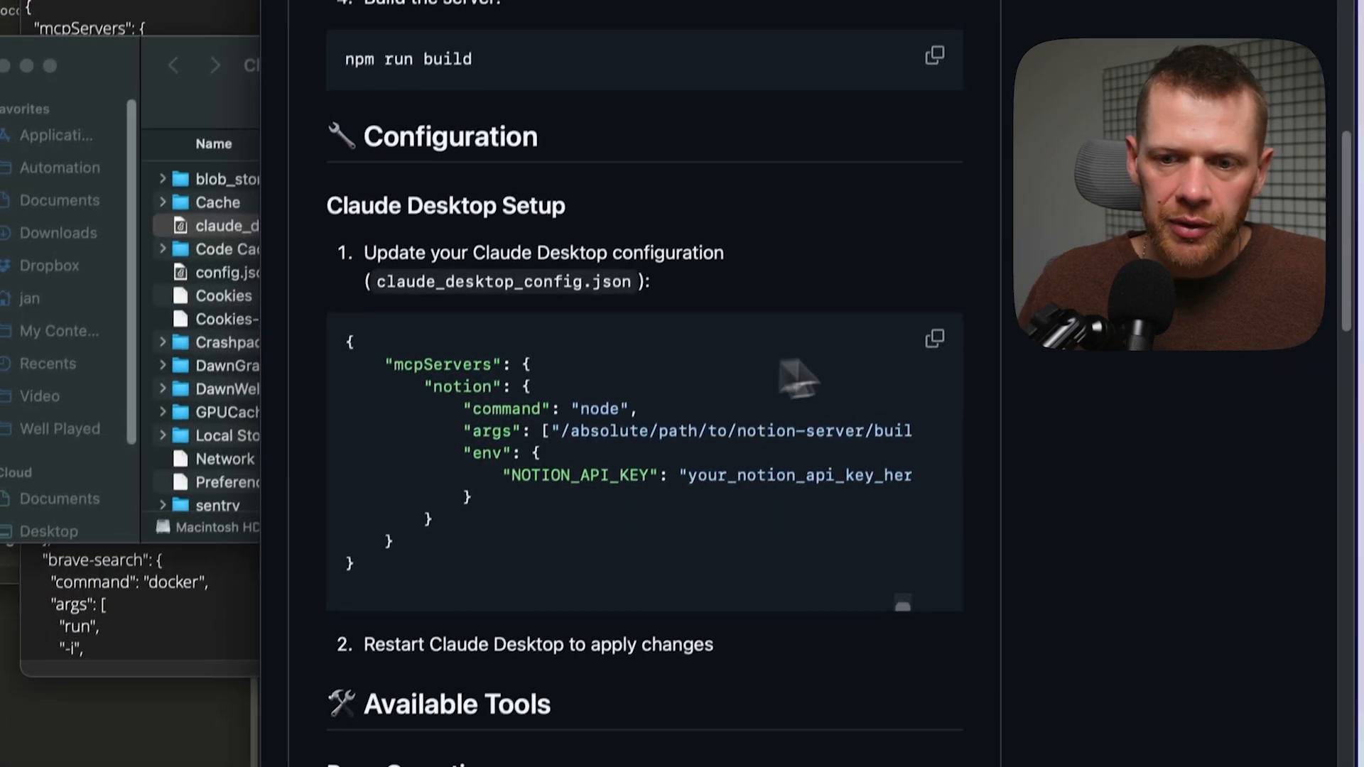
{"action": "left_click", "coordinate": [884, 523]}
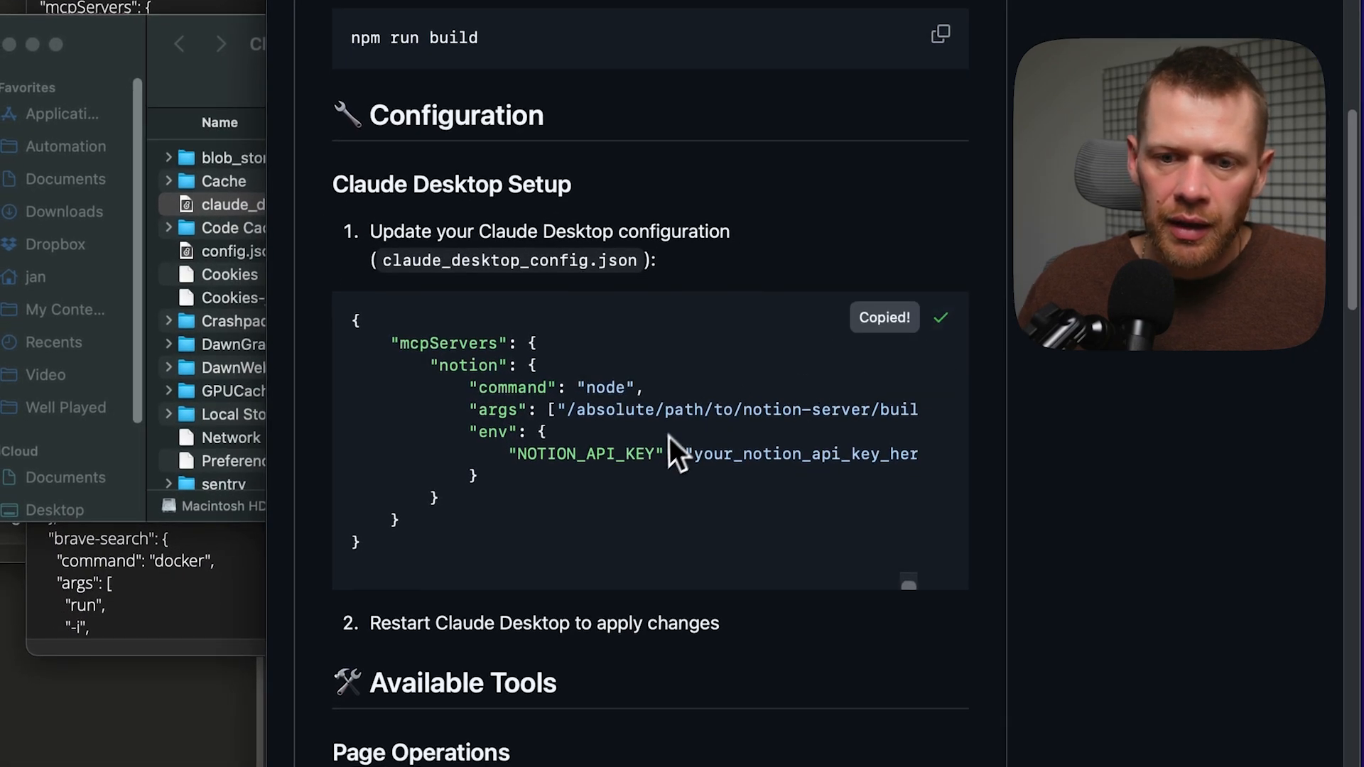
{"action": "key", "text": "super+Tab"}
{"action": "key", "text": "super+Tab"}
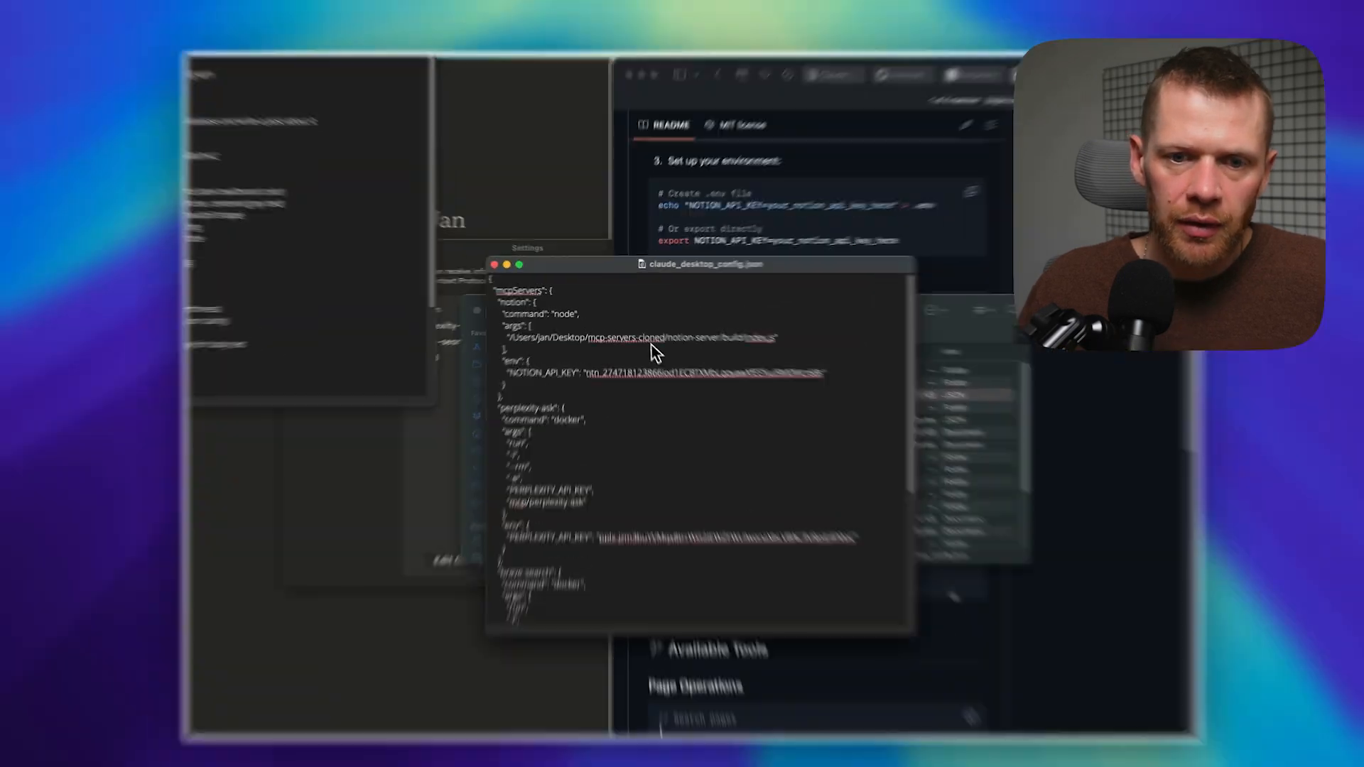
{"action": "left_click", "coordinate": [632, 342]}
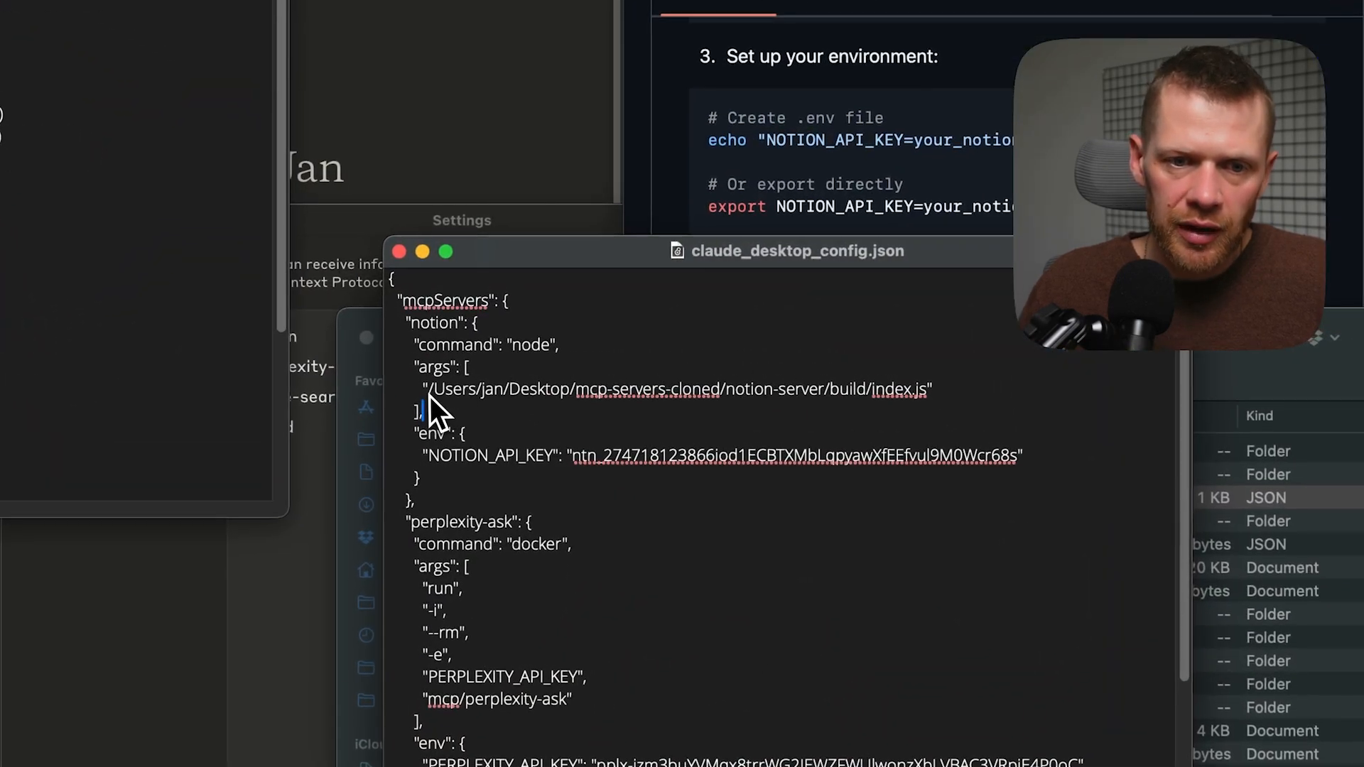
Check the notion args path, and locate the built index.js in Finder under Desktop/mcp-server-yt-demo/notion-server/build.
{"action": "left_click_drag", "start_coordinate": [432, 391], "coordinate": [931, 392]}
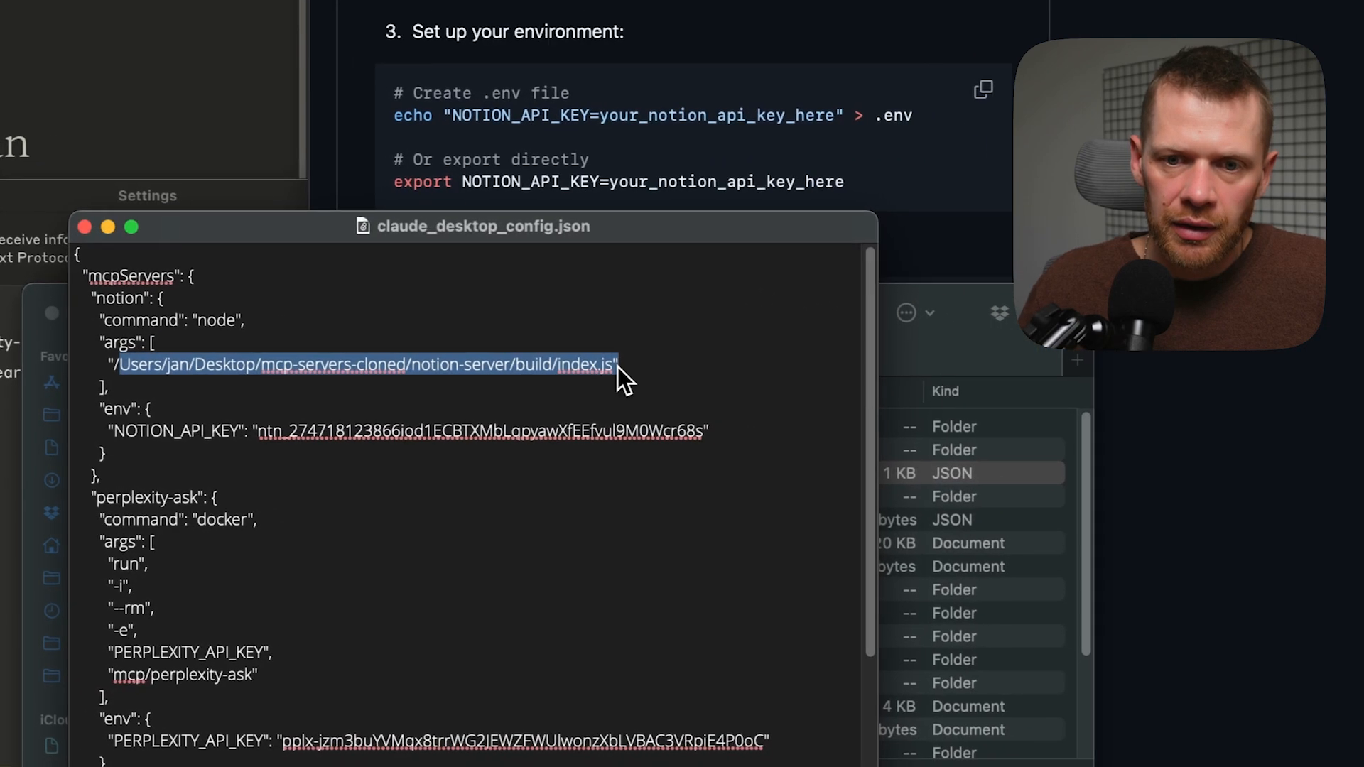
{"action": "left_click", "coordinate": [897, 355]}
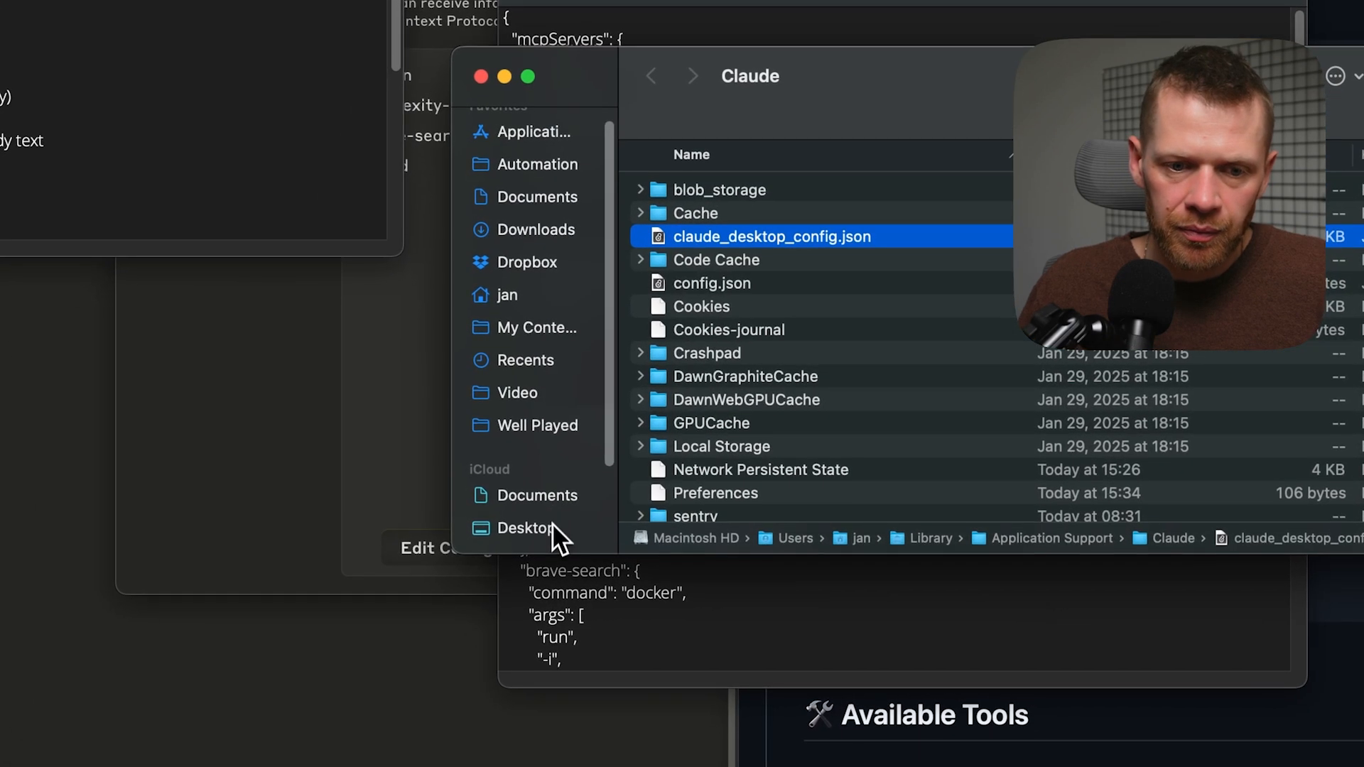
{"action": "left_click", "coordinate": [433, 694]}
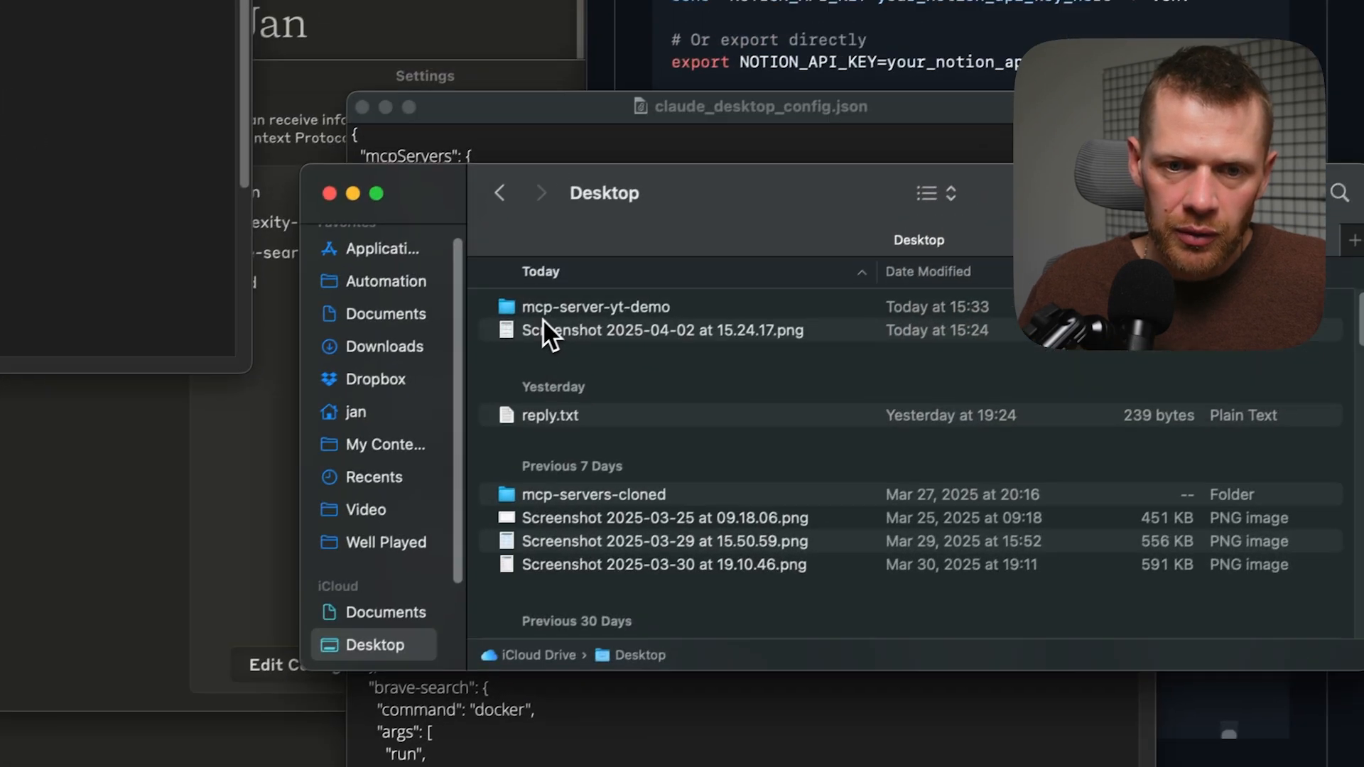
{"action": "left_click", "coordinate": [718, 193]}
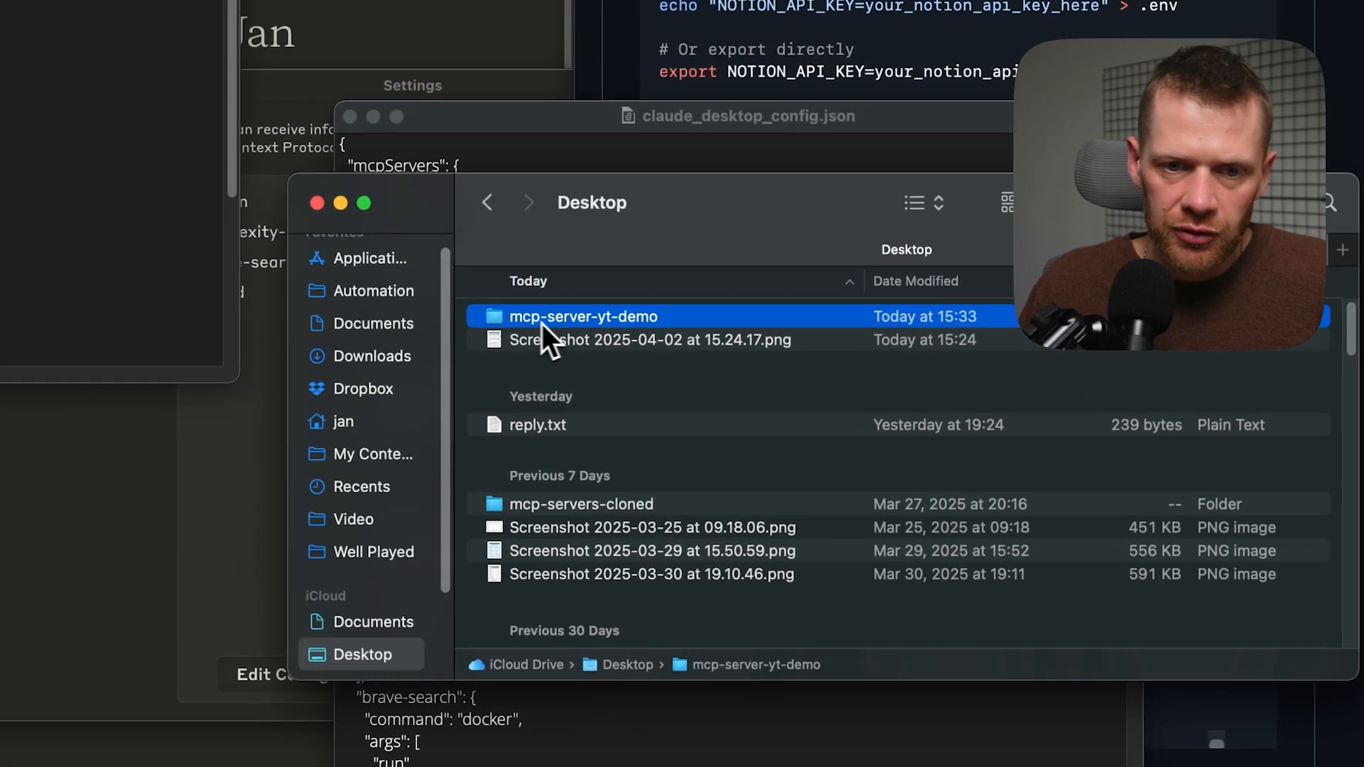
{"action": "double_click", "coordinate": [557, 329]}
{"action": "double_click", "coordinate": [557, 326]}
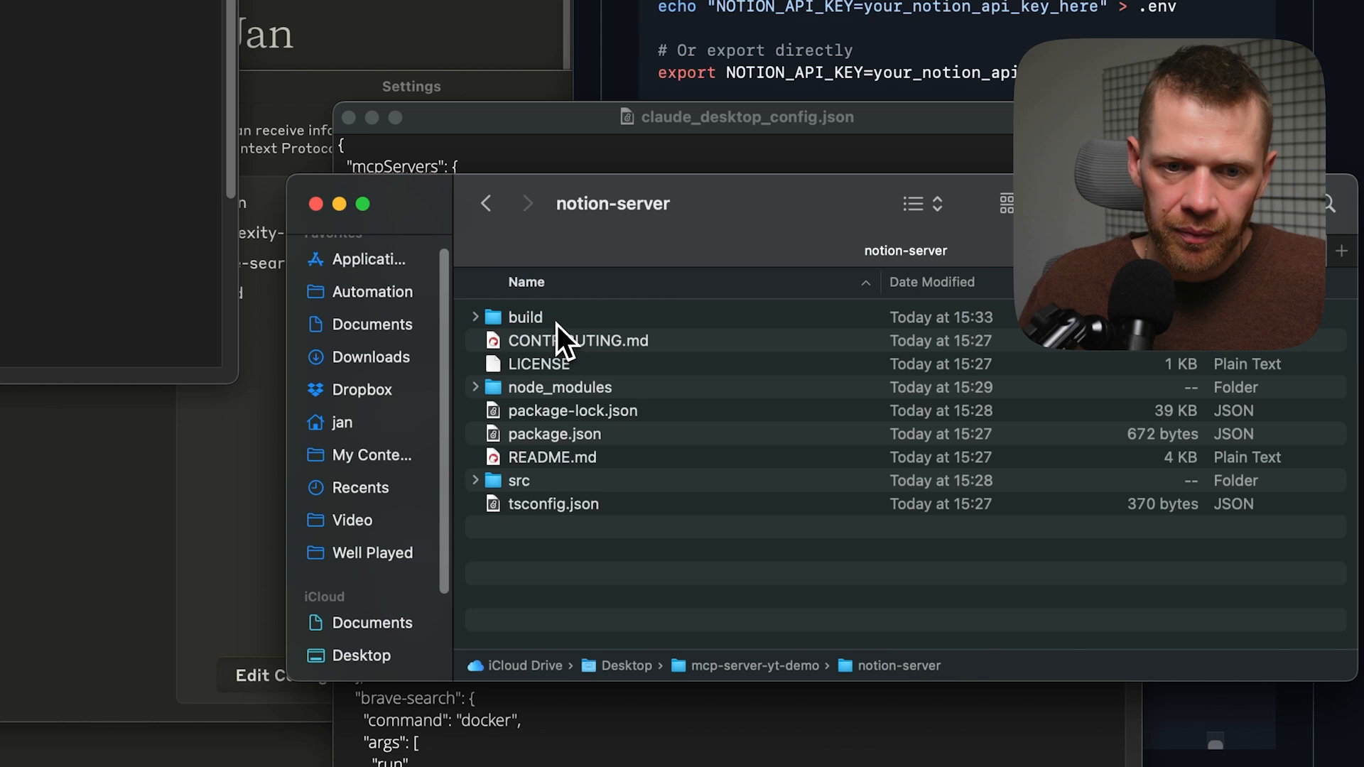
{"action": "left_click", "coordinate": [524, 317]}
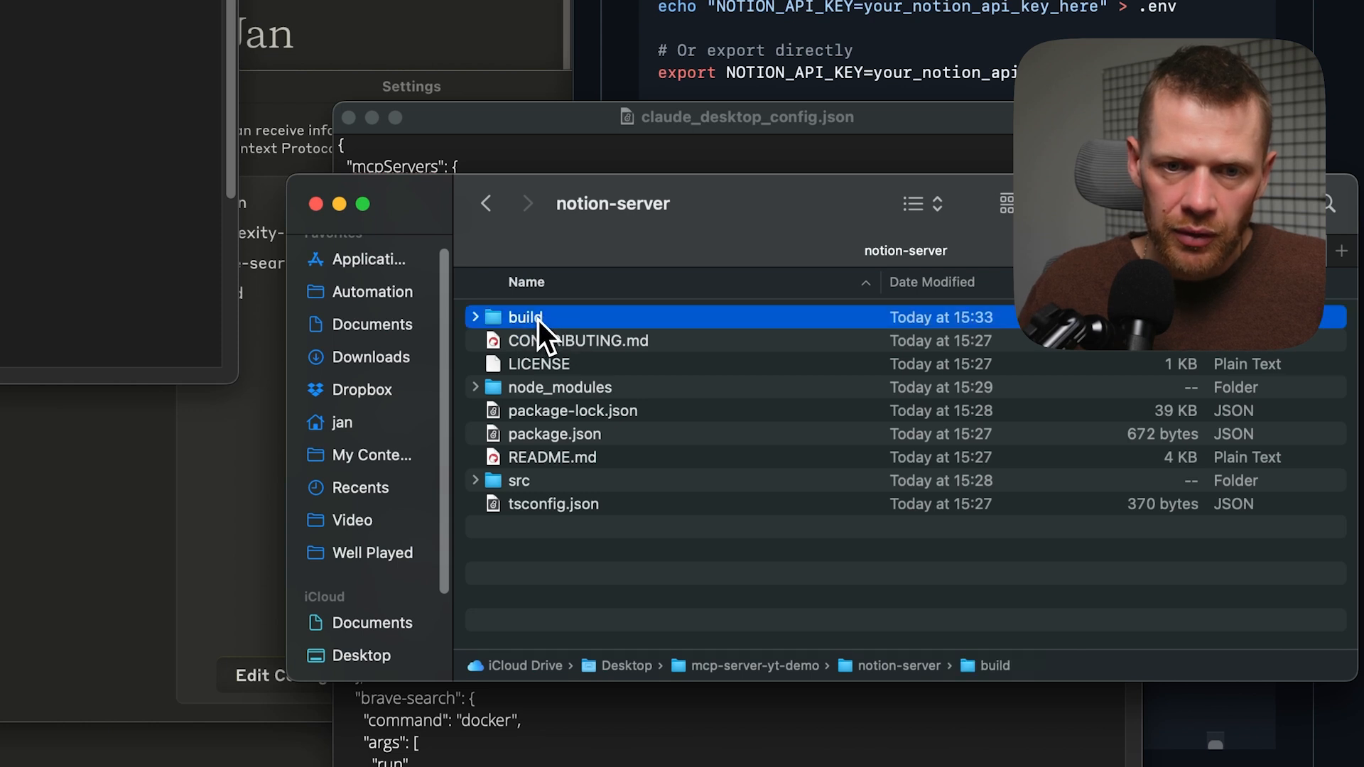
{"action": "double_click", "coordinate": [539, 322]}
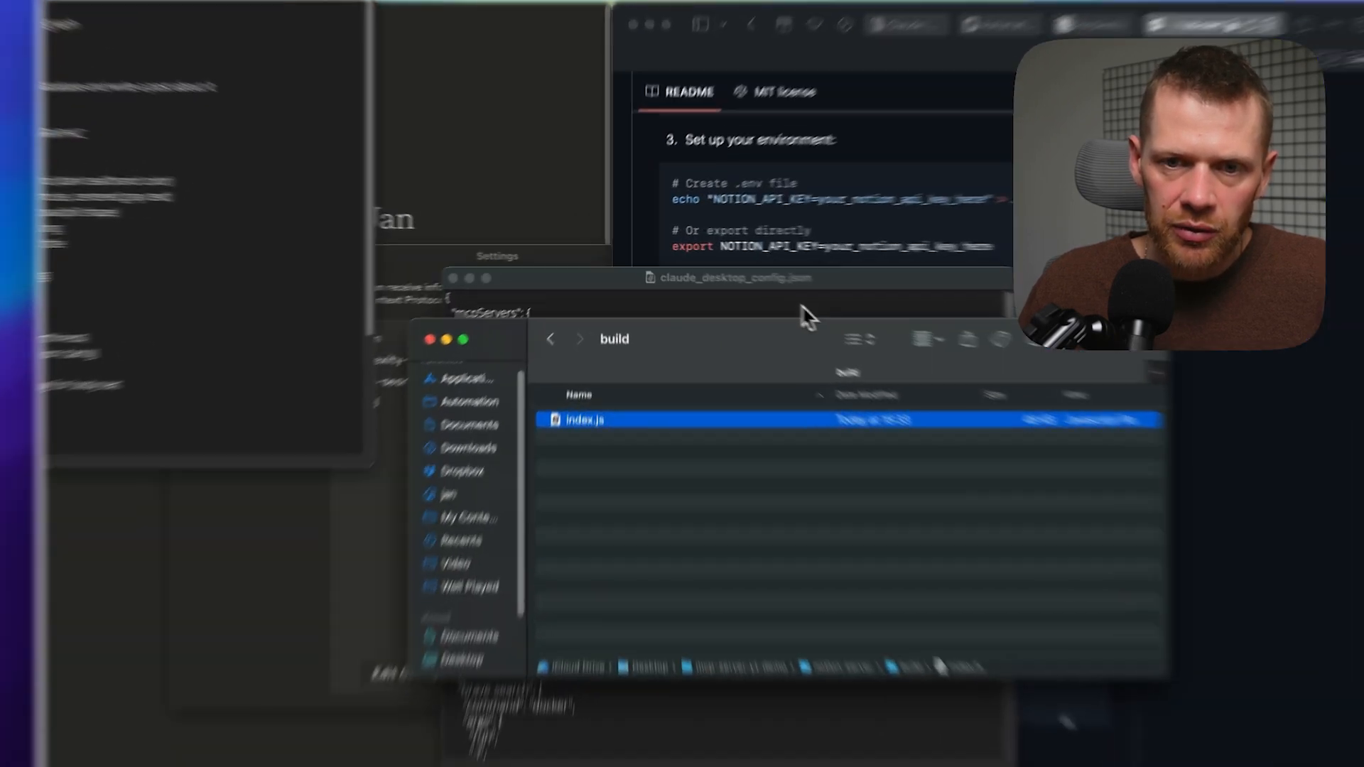
Return to claude_desktop_config.json, highlight the index.js path in the notion args entry, and close the file.
{"action": "left_click", "coordinate": [735, 281]}
{"action": "left_click", "coordinate": [601, 340]}
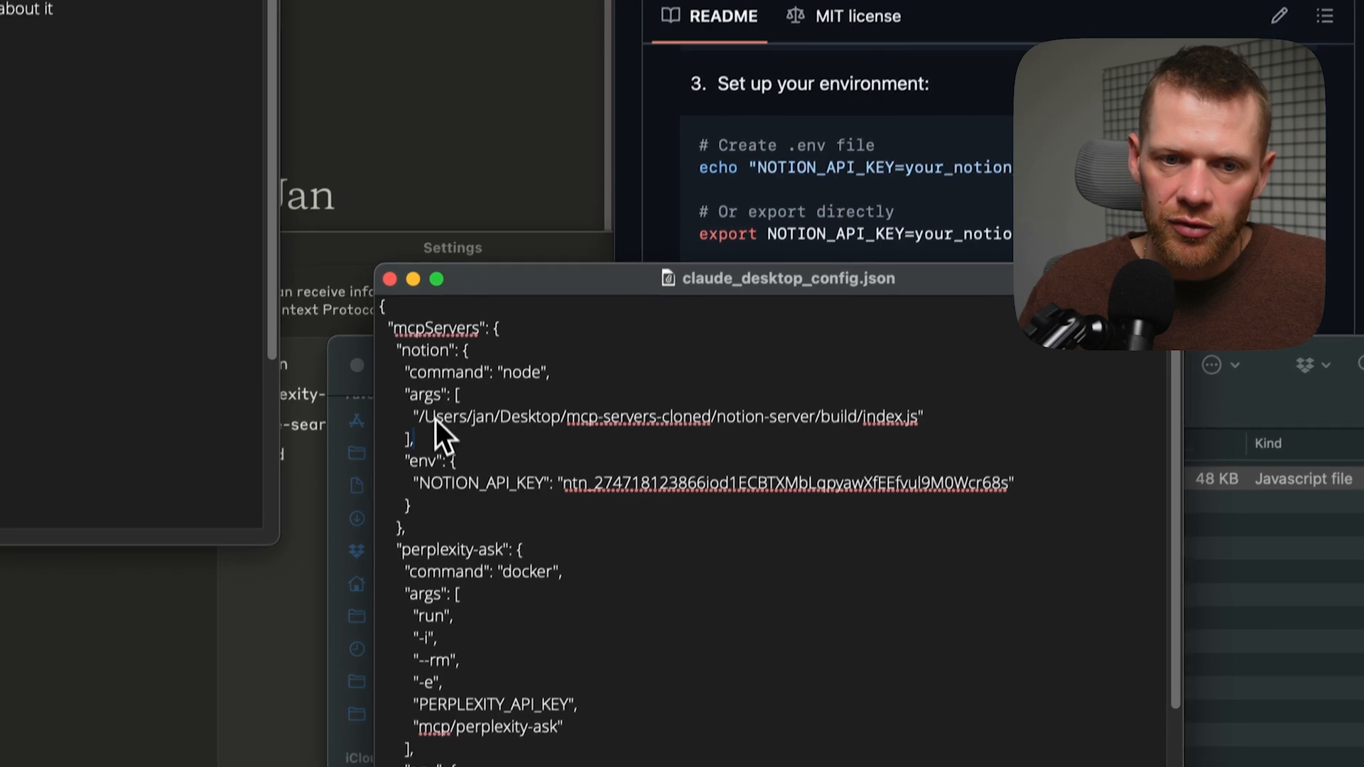
{"action": "left_click_drag", "start_coordinate": [422, 432], "coordinate": [480, 436]}
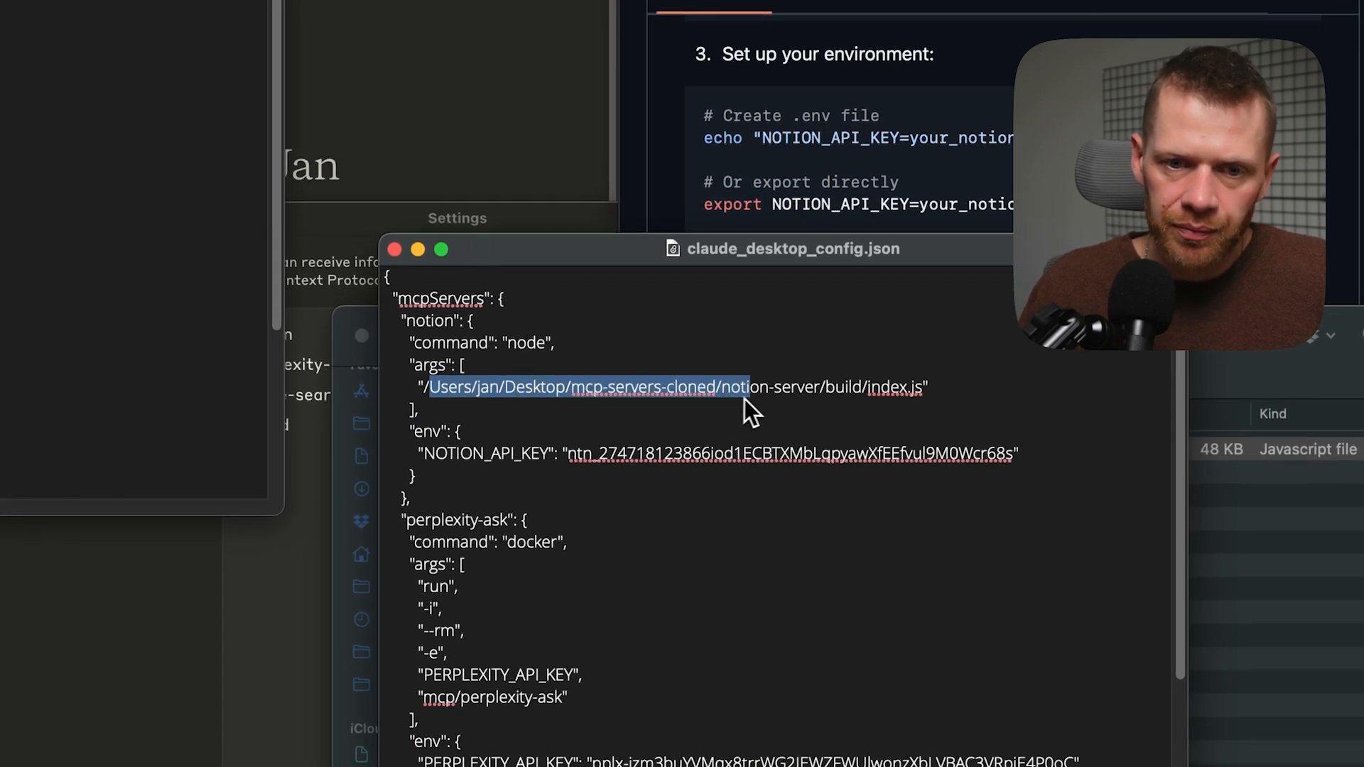
{"action": "left_click_drag", "start_coordinate": [859, 399], "coordinate": [921, 391]}
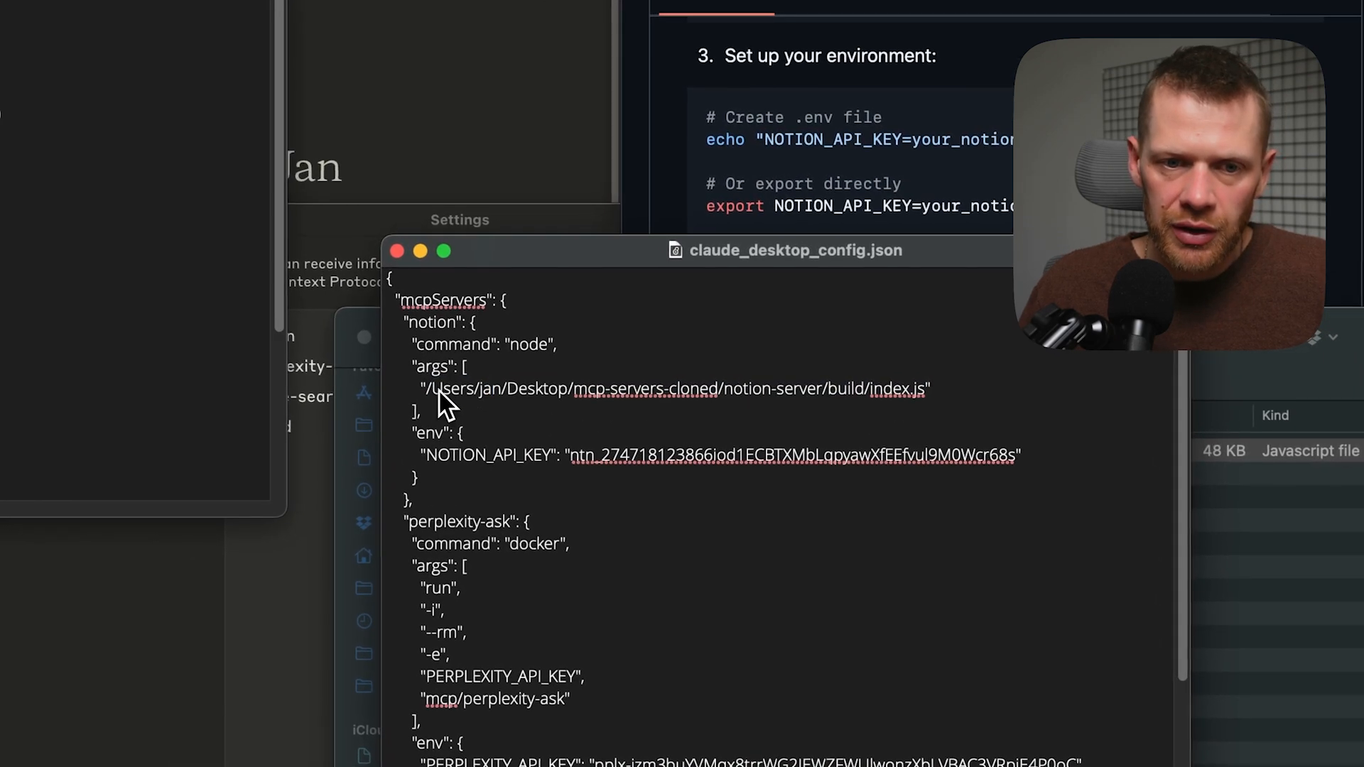
{"action": "left_click_drag", "start_coordinate": [423, 387], "coordinate": [918, 390]}
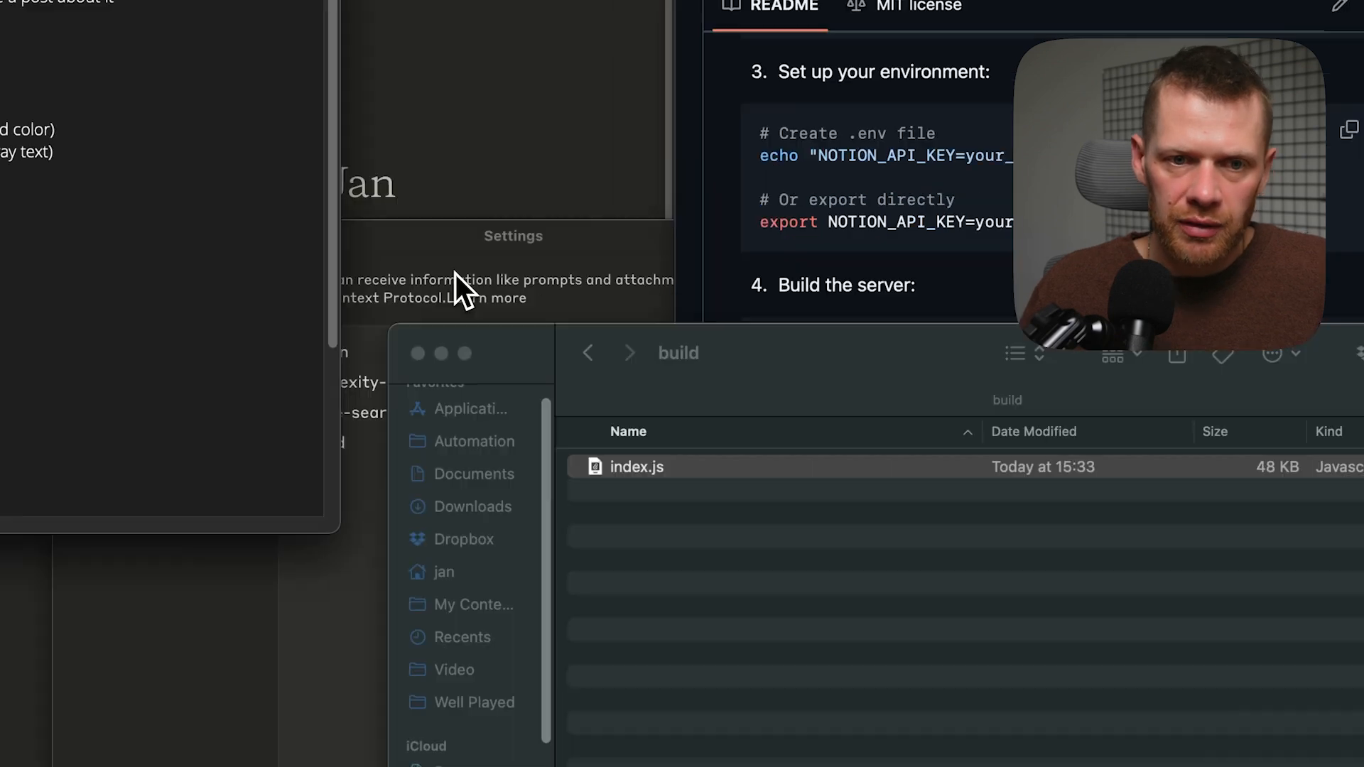
{"action": "left_click", "coordinate": [825, 505]}
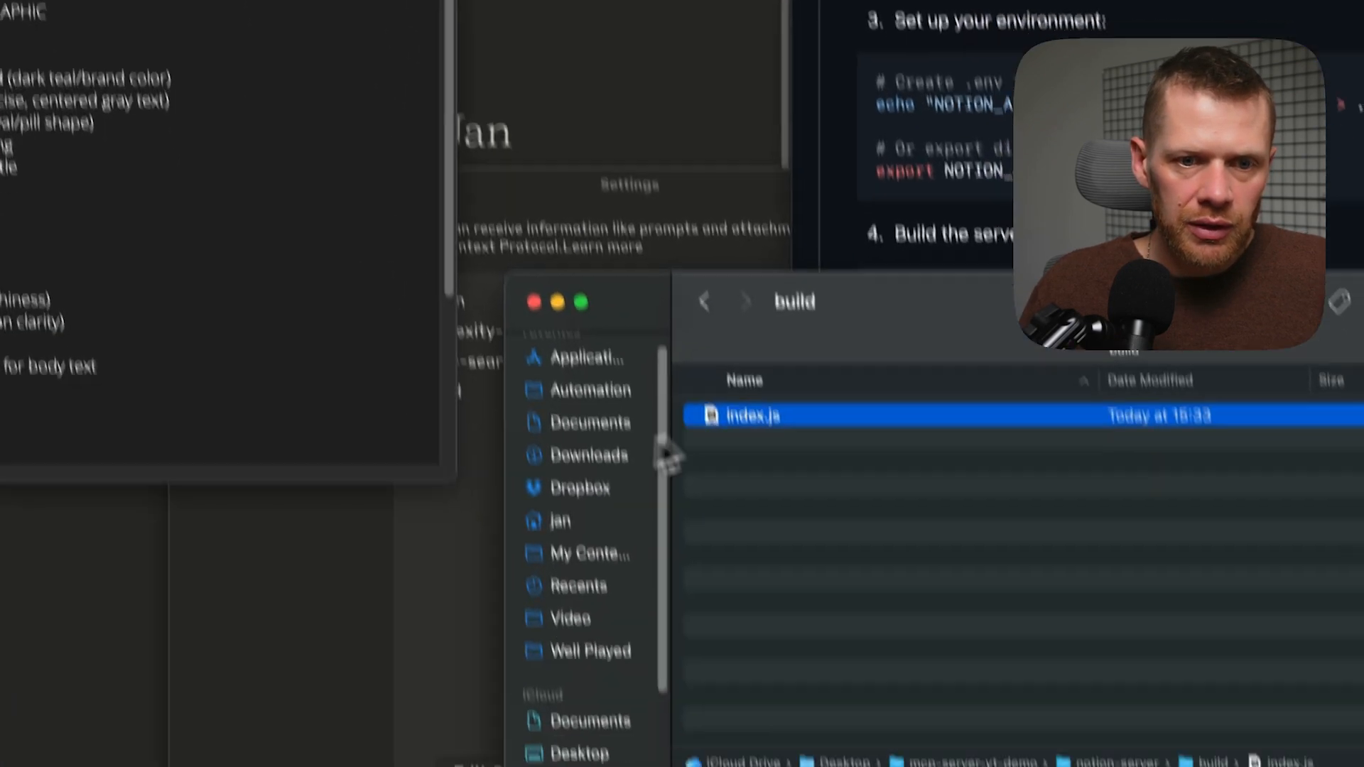
Switch to Claude Desktop, check the notion server's status in the Developer settings, and close the settings.
{"action": "key", "text": "super+Tab"}
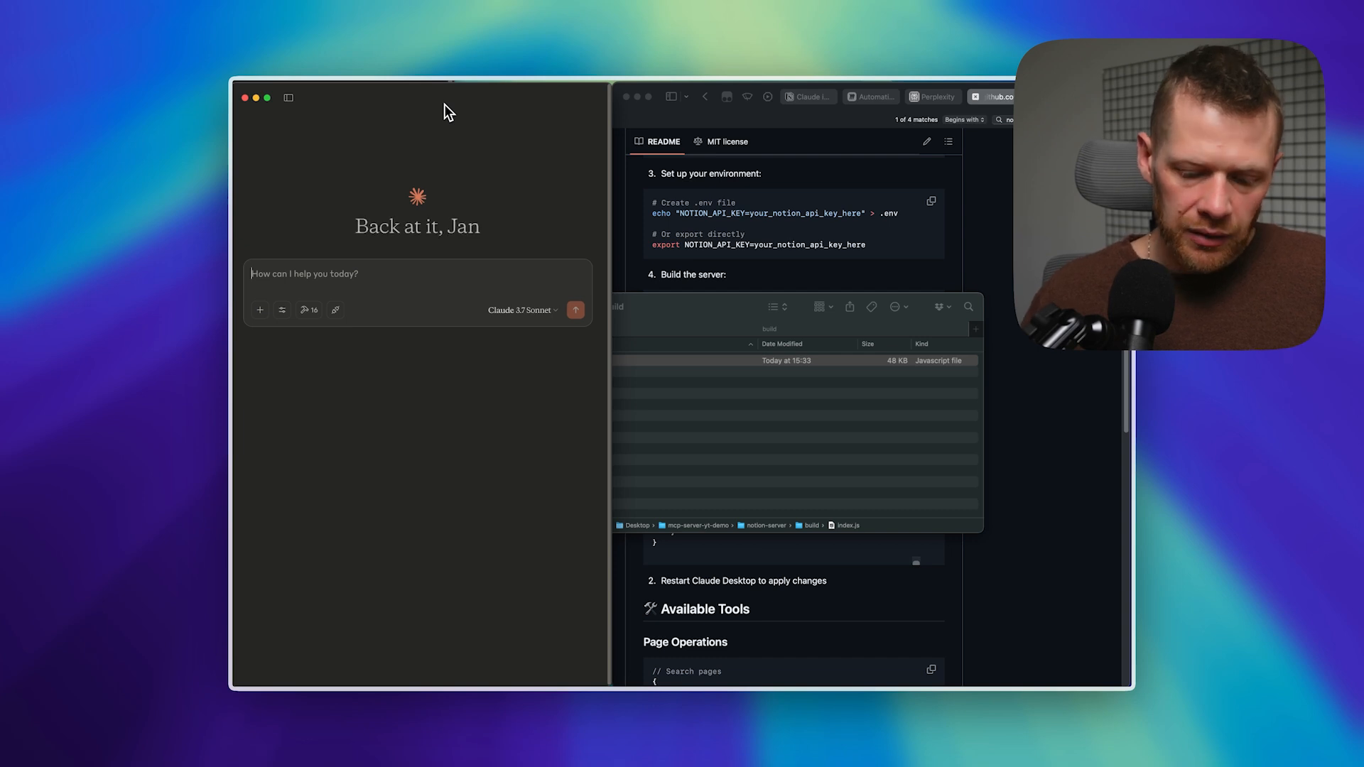
{"action": "key", "text": "super+comma"}
{"action": "left_click", "coordinate": [381, 297]}
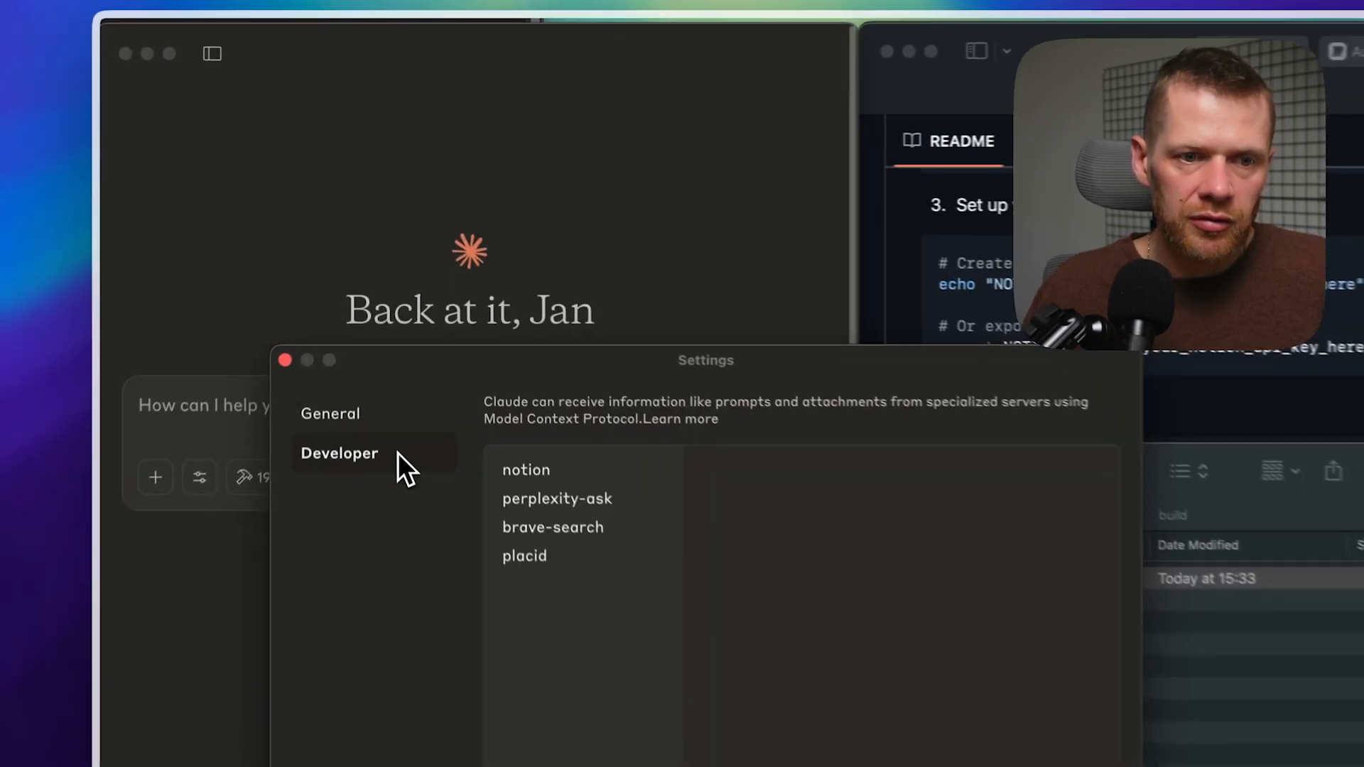
{"action": "left_click", "coordinate": [522, 471]}
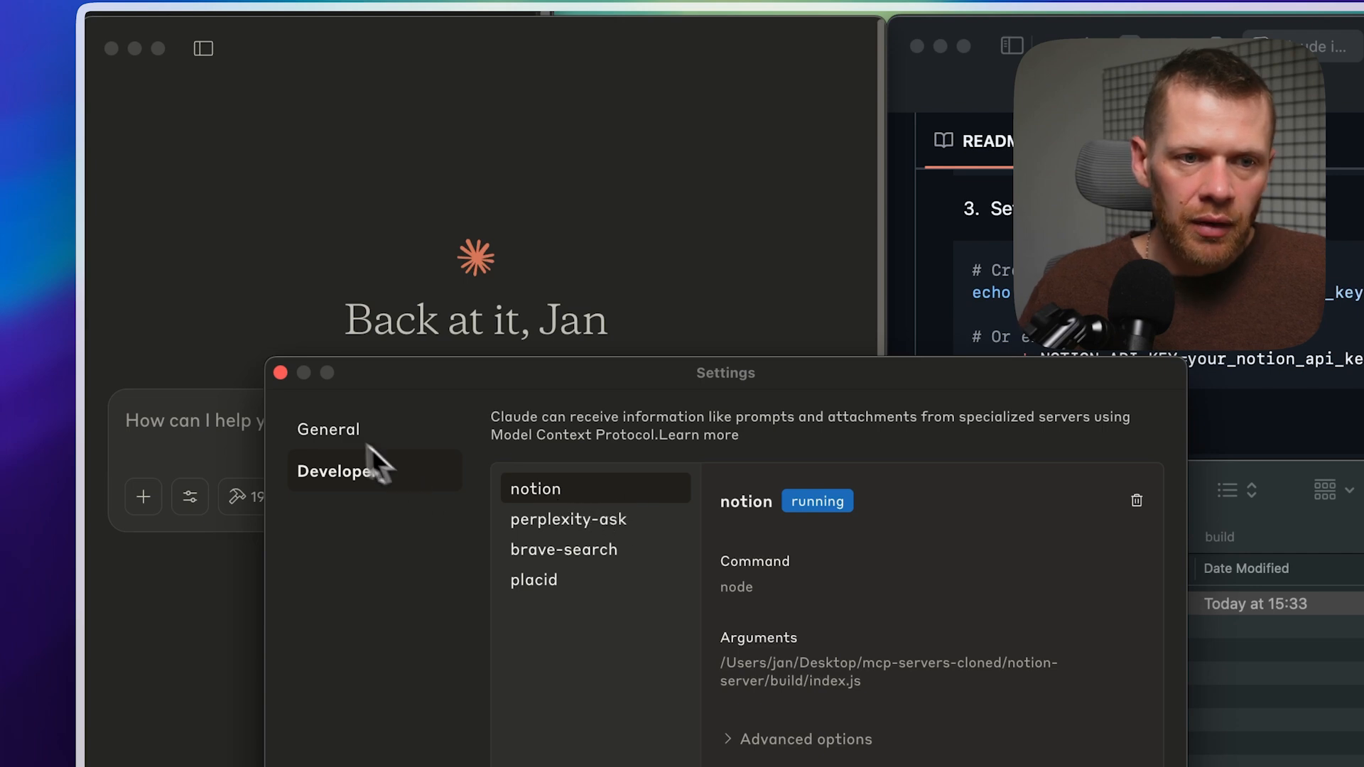
{"action": "left_click", "coordinate": [281, 373]}
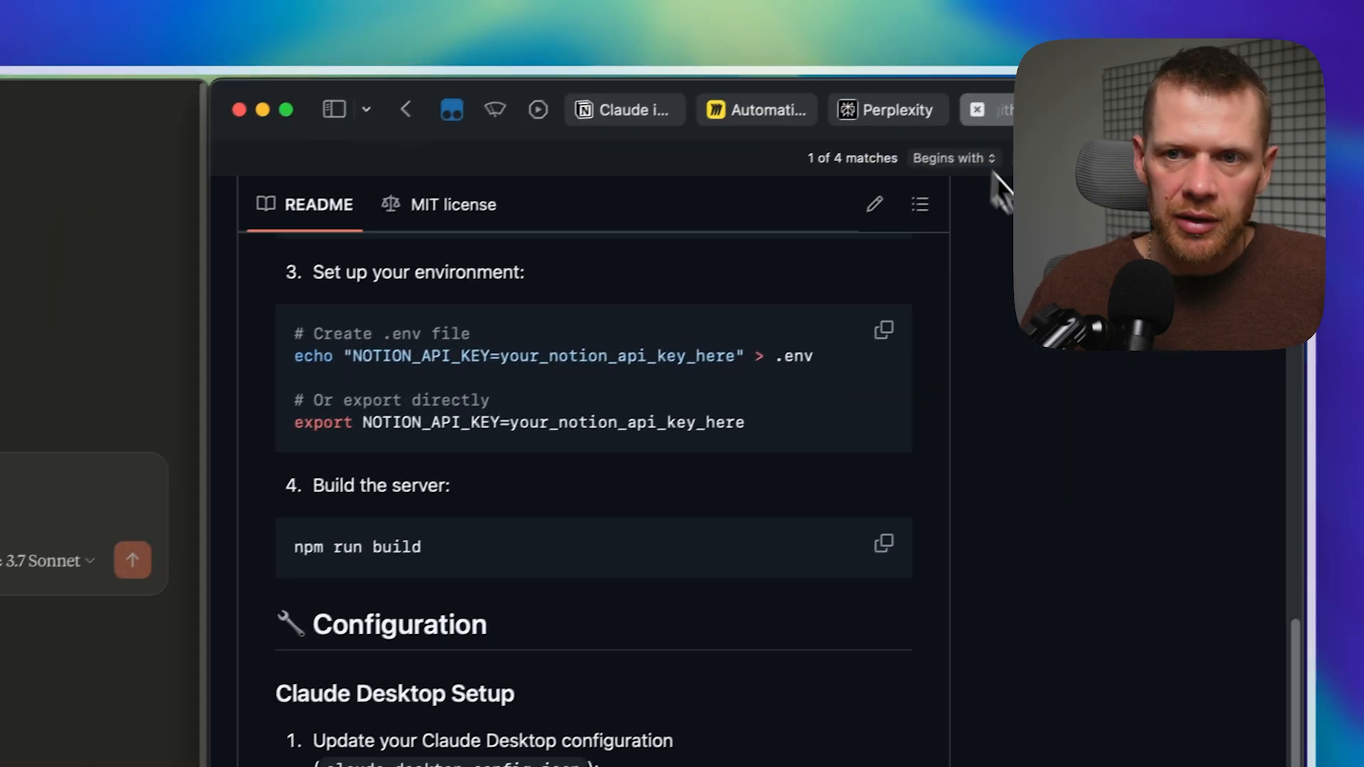
Switch to the browser's Perplexity account API page, highlight its address ending in /account/api, and view the API Keys section.
{"action": "left_click", "coordinate": [870, 126]}
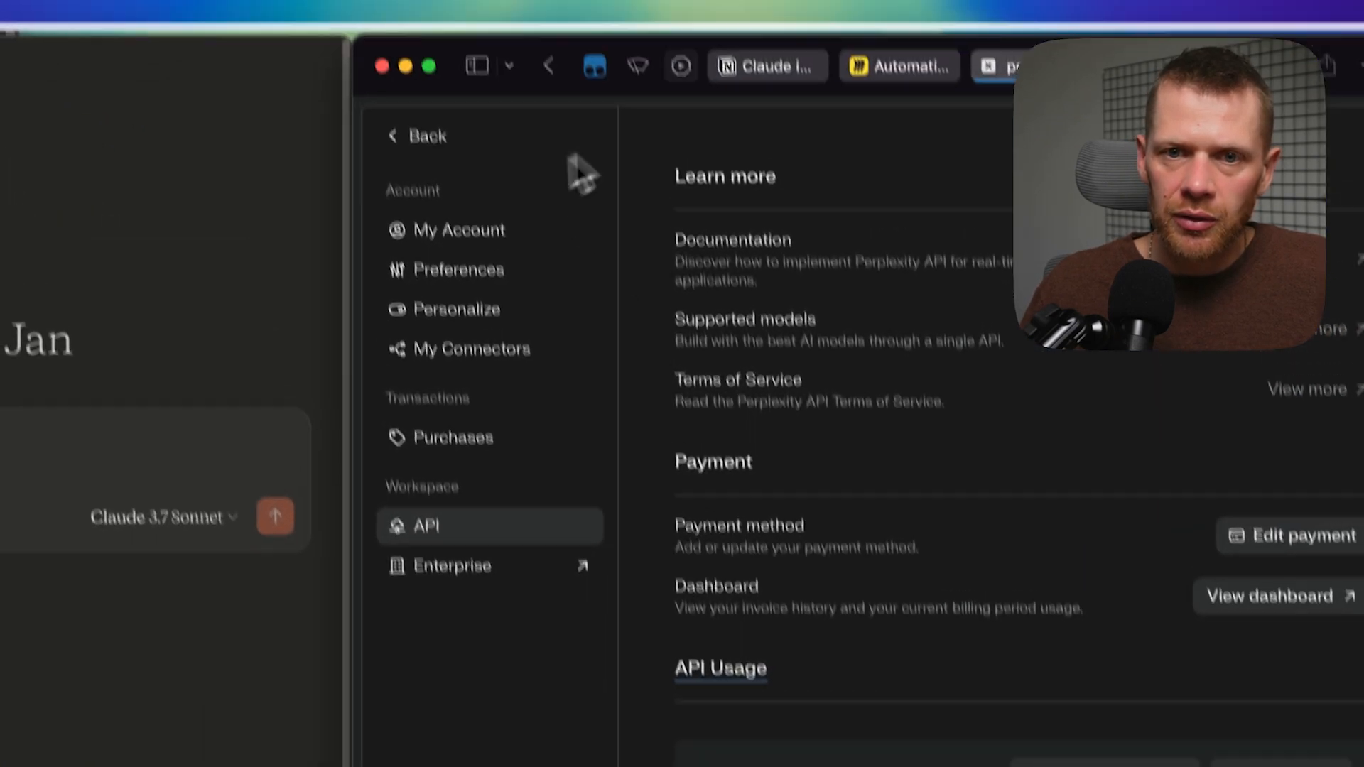
{"action": "left_click", "coordinate": [1027, 71]}
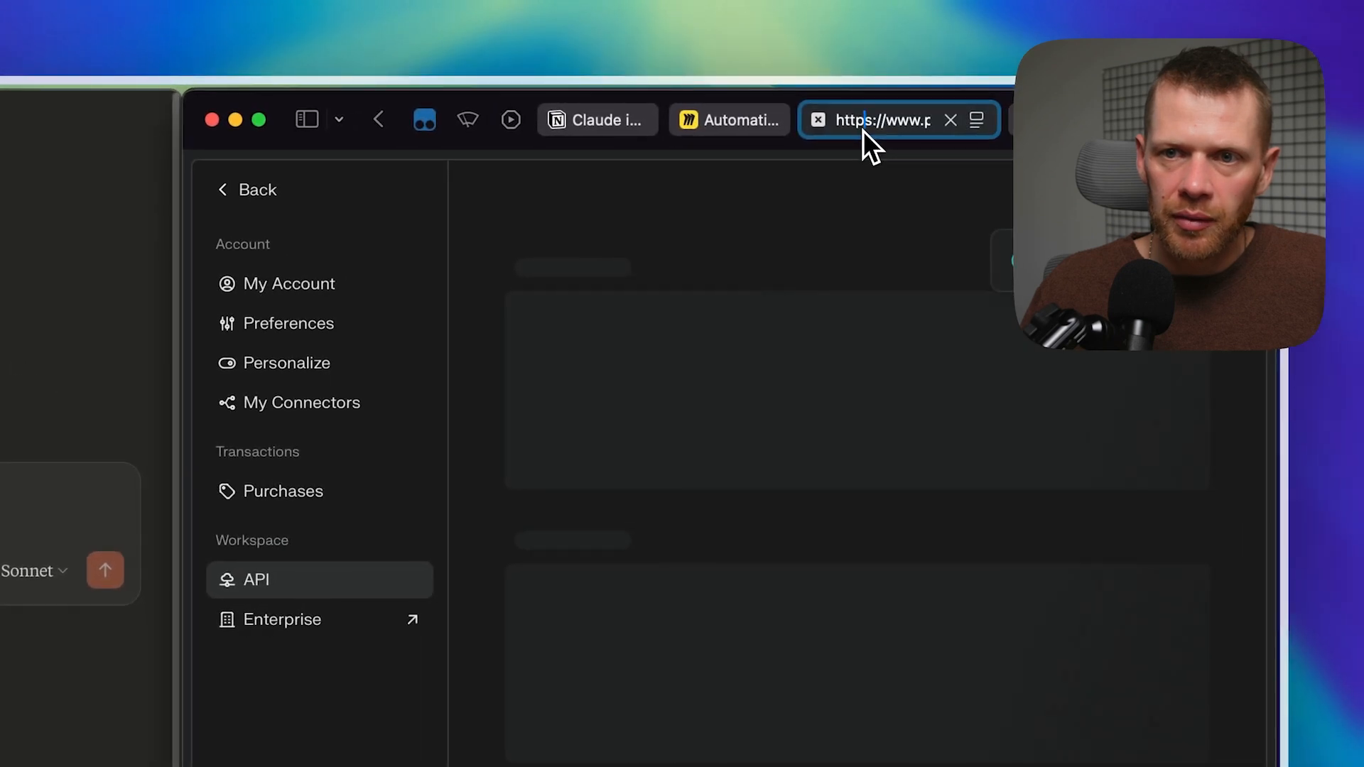
{"action": "left_click_drag", "start_coordinate": [856, 126], "coordinate": [958, 128]}
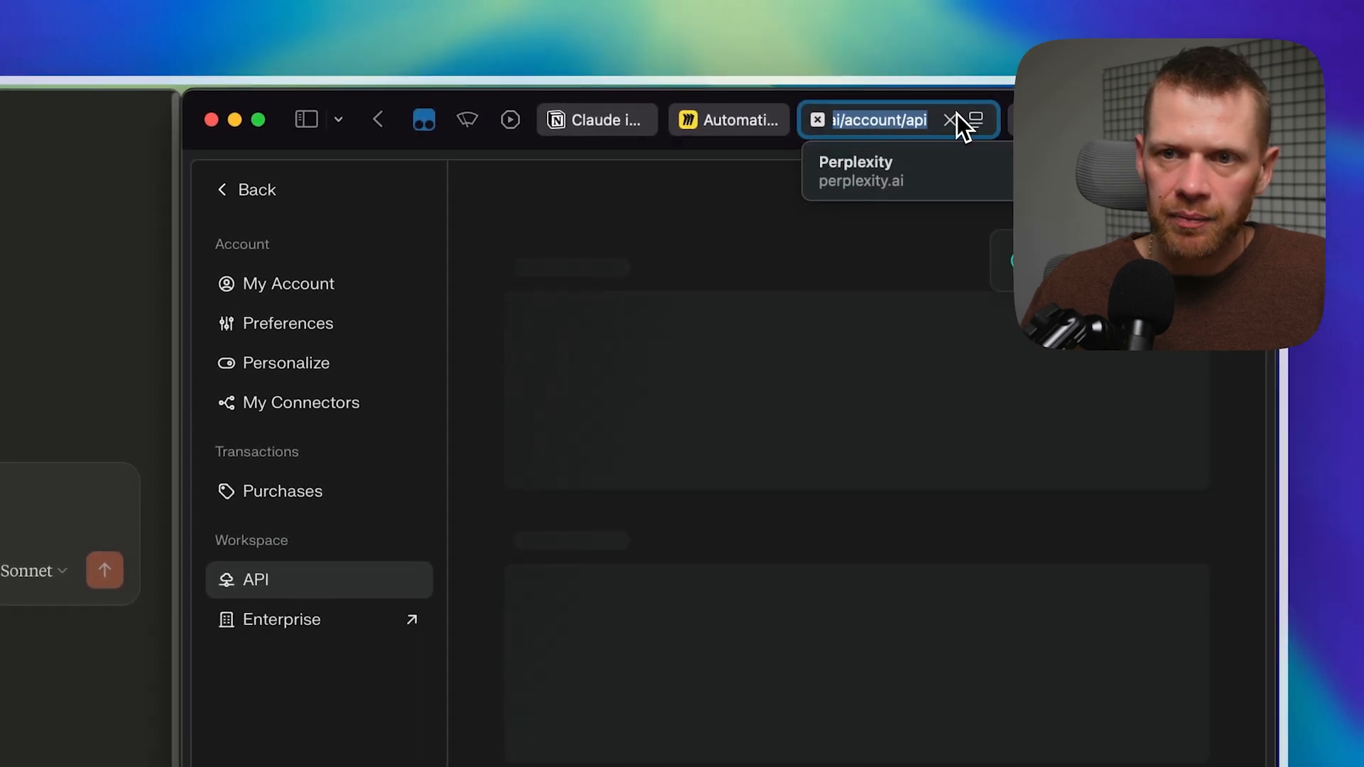
{"action": "double_click", "coordinate": [920, 122]}
{"action": "triple_click", "coordinate": [919, 122]}
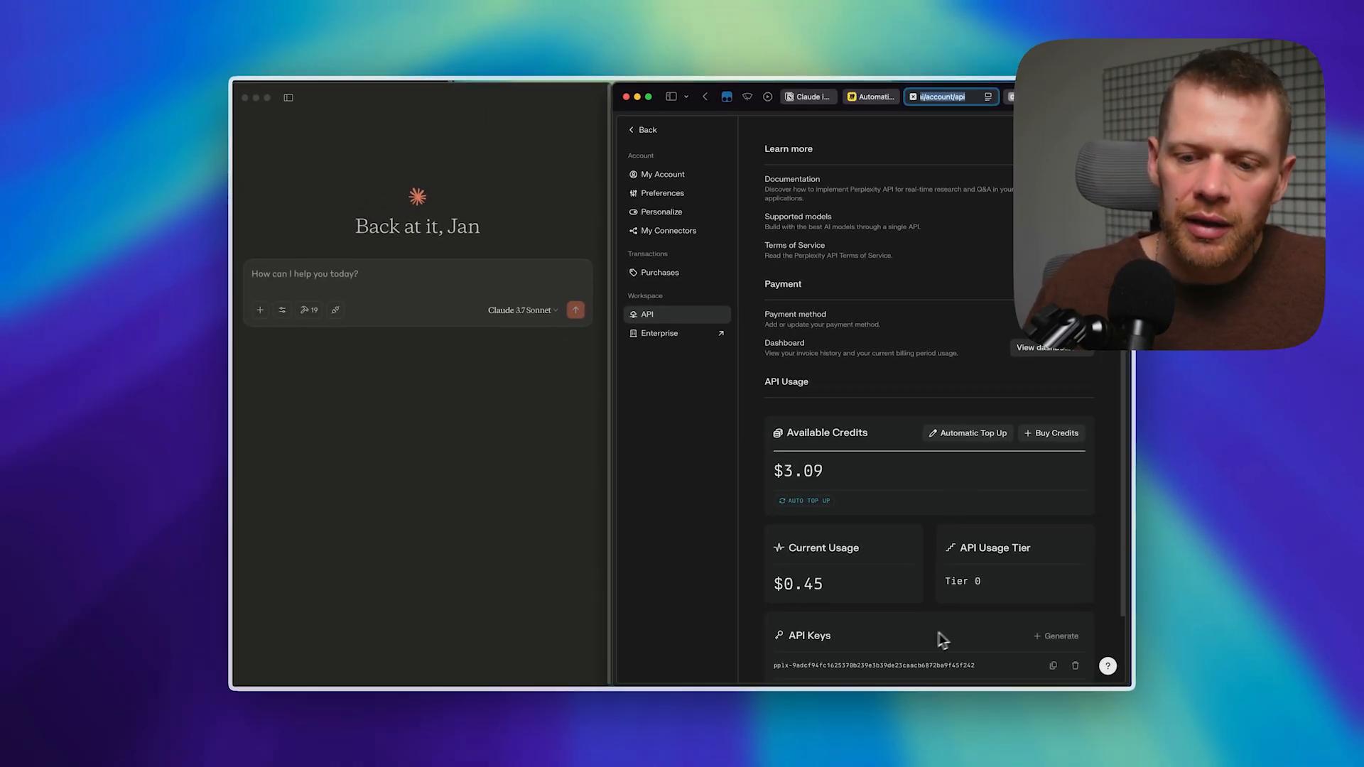
{"action": "left_click", "coordinate": [1057, 634]}
{"action": "scroll", "coordinate": [1061, 638], "scroll_direction": "down", "scroll_amount": 2}
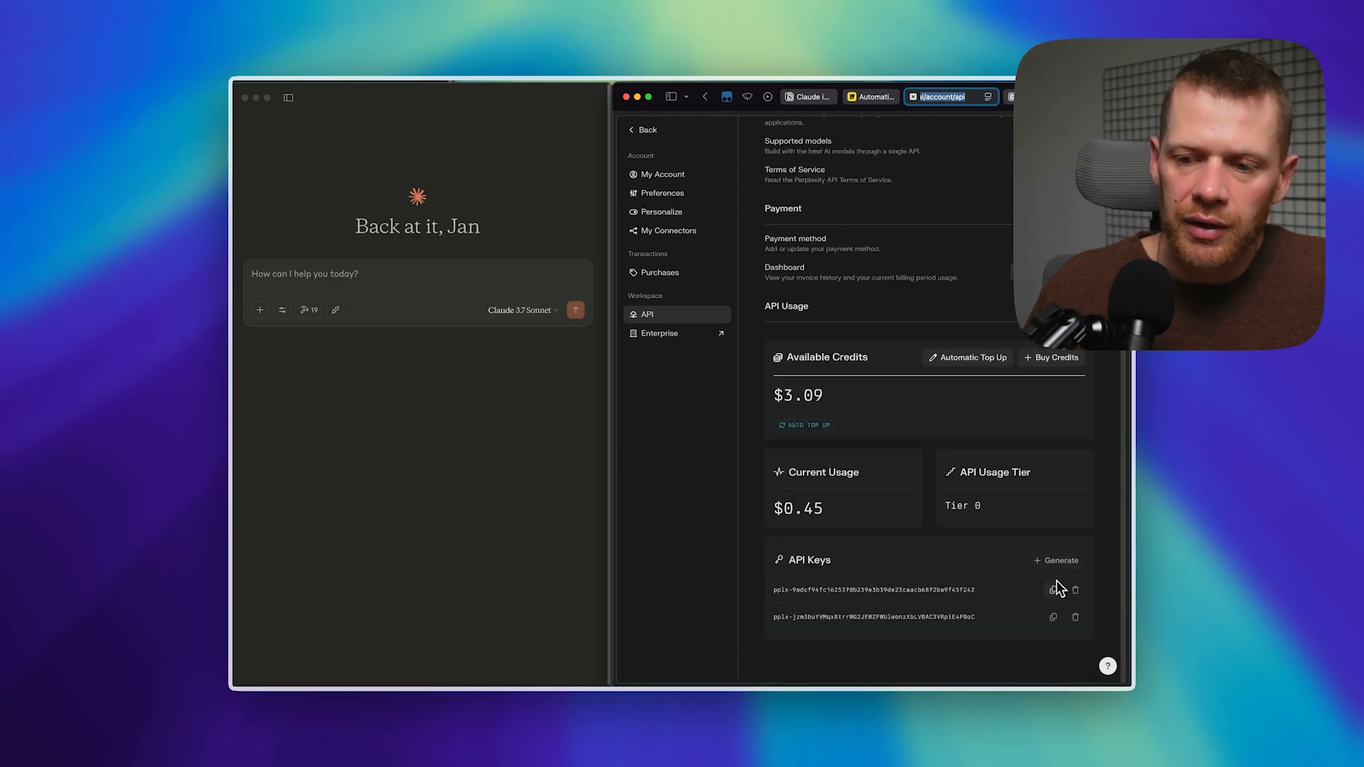
Switch to Claude Desktop, reveal its configuration file from the Developer settings, and open claude_desktop_config.json.
{"action": "key", "text": "super+Tab"}
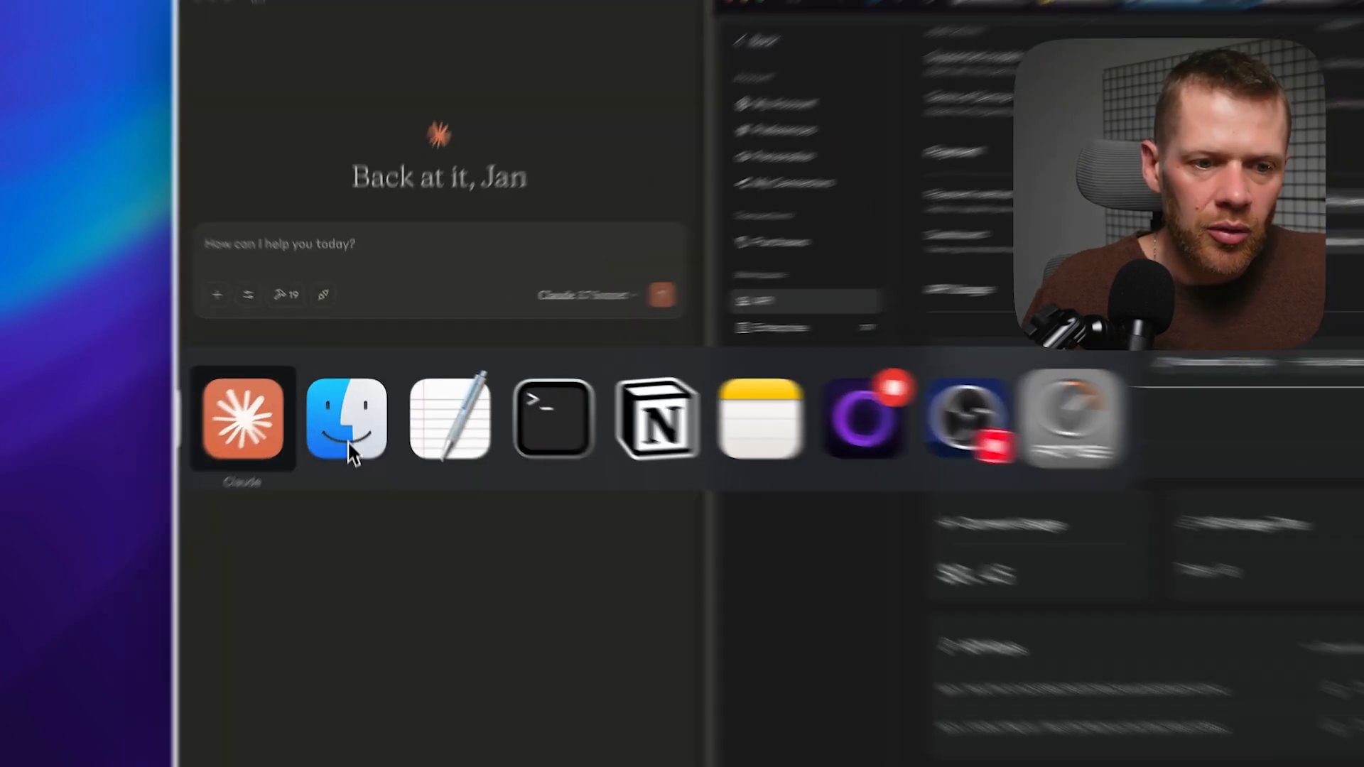
{"action": "key", "text": "super+comma"}
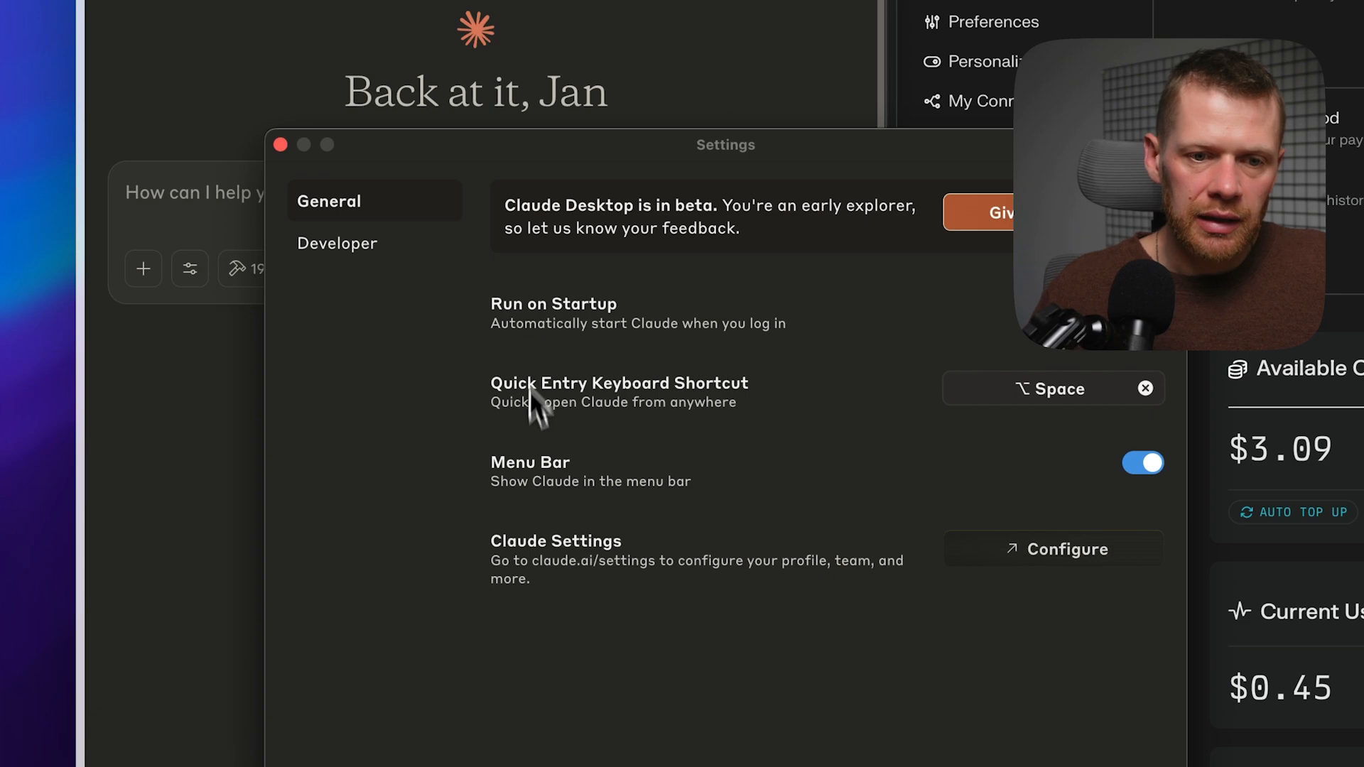
{"action": "left_click", "coordinate": [359, 251]}
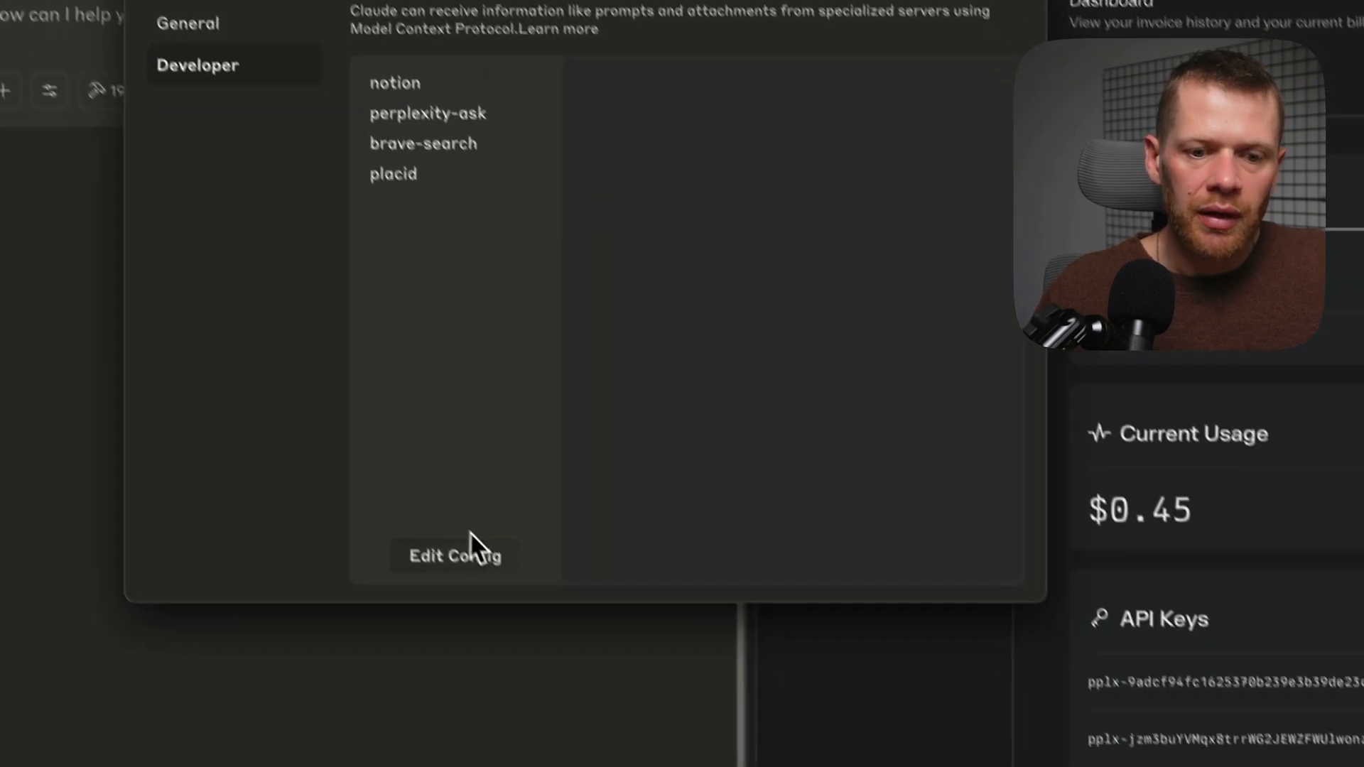
{"action": "left_click", "coordinate": [614, 735]}
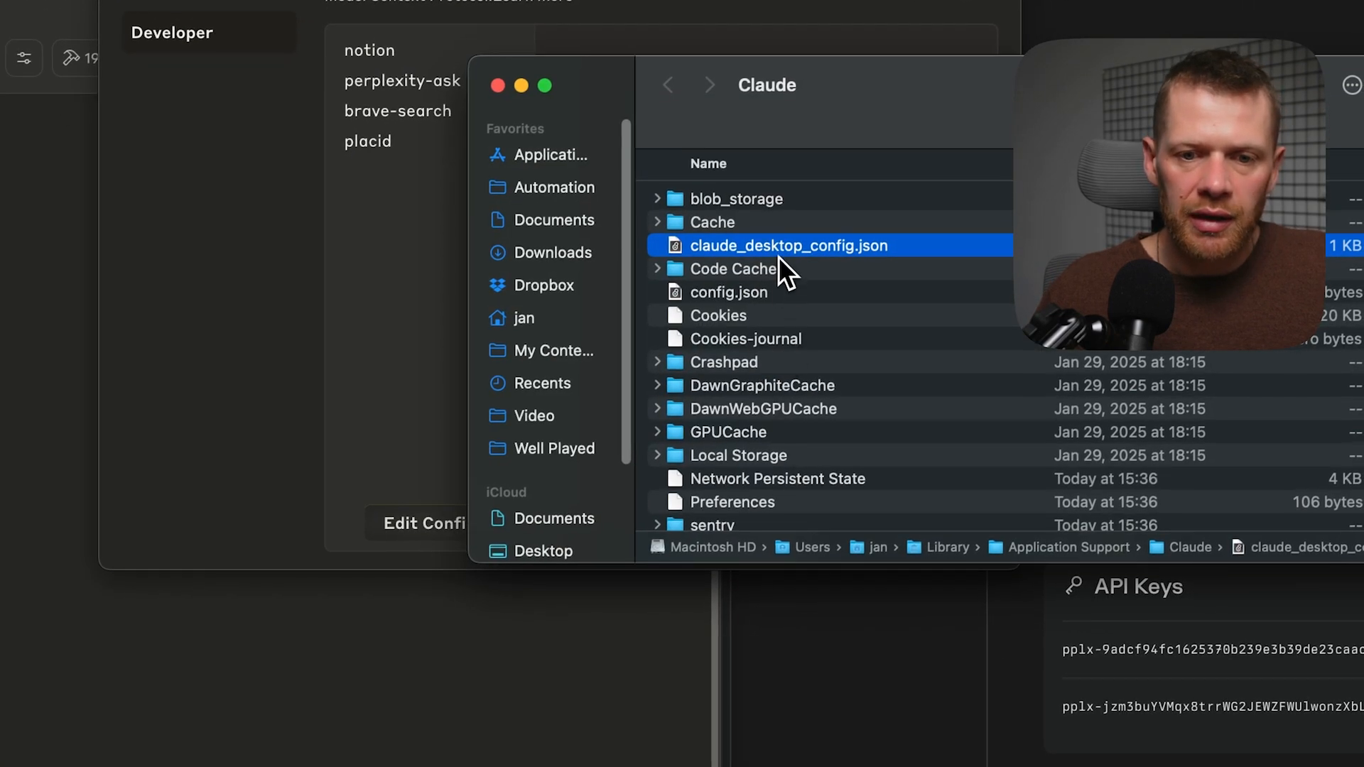
{"action": "double_click", "coordinate": [779, 249]}
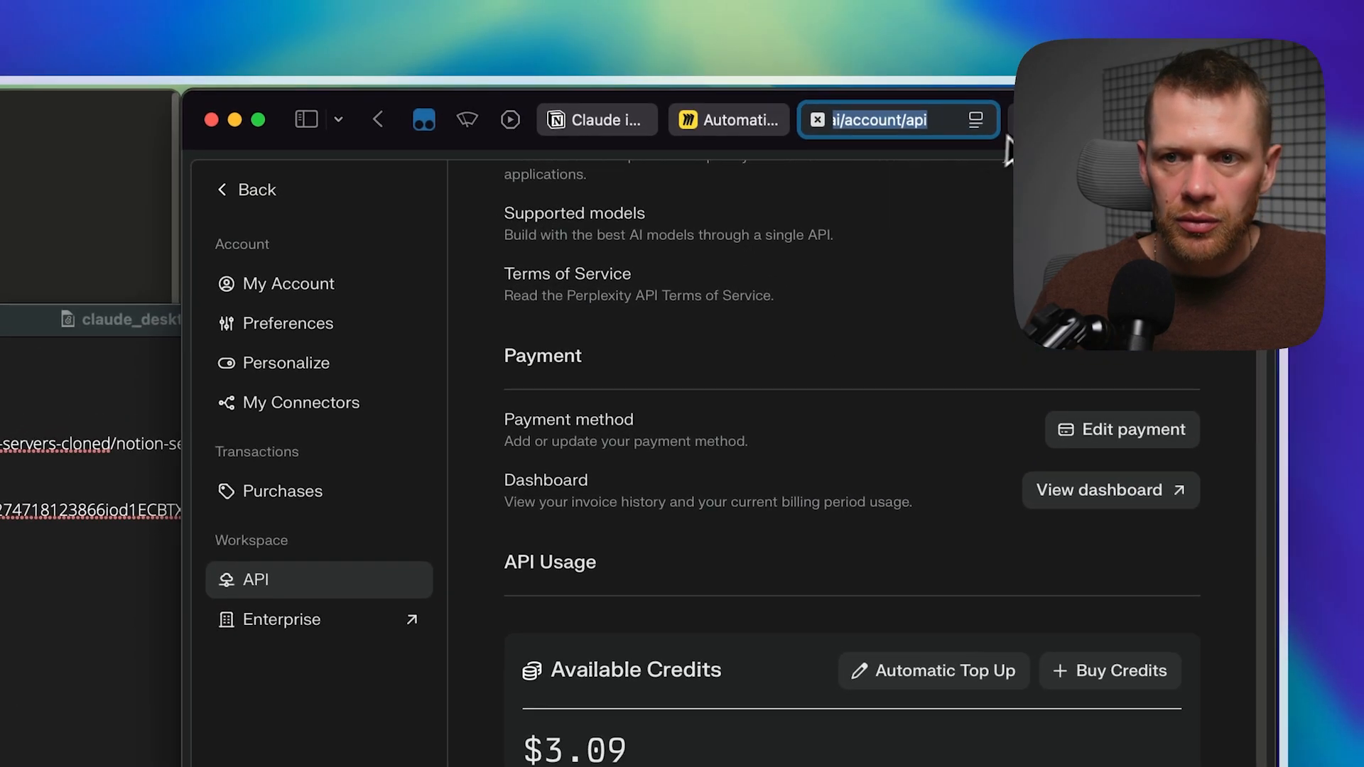
Go back to the GitHub MCP servers list, search it for "perple", and open the Perplexity server's README at its configuration snippets.
{"action": "left_click", "coordinate": [1007, 143]}
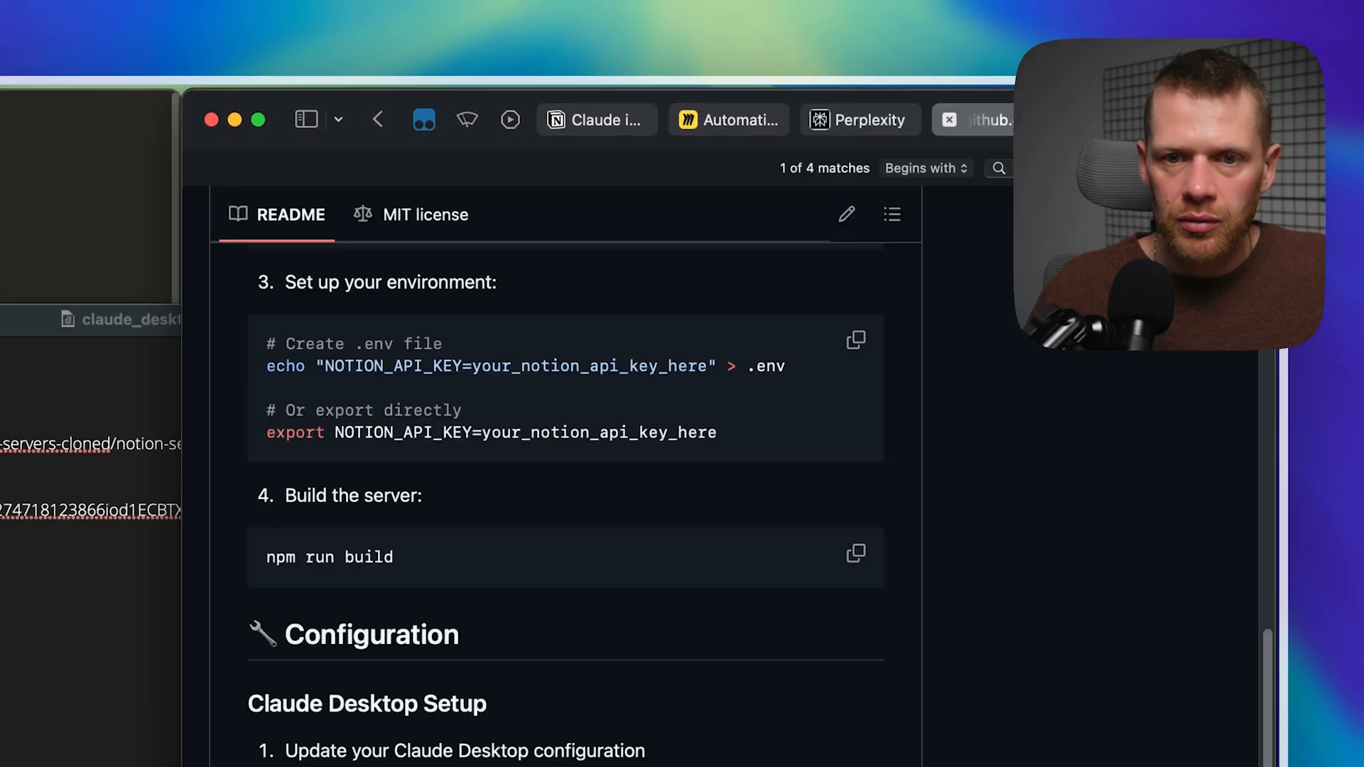
{"action": "scroll", "coordinate": [647, 305], "scroll_direction": "up", "scroll_amount": 10}
{"action": "scroll", "coordinate": [645, 344], "scroll_direction": "up", "scroll_amount": 5}
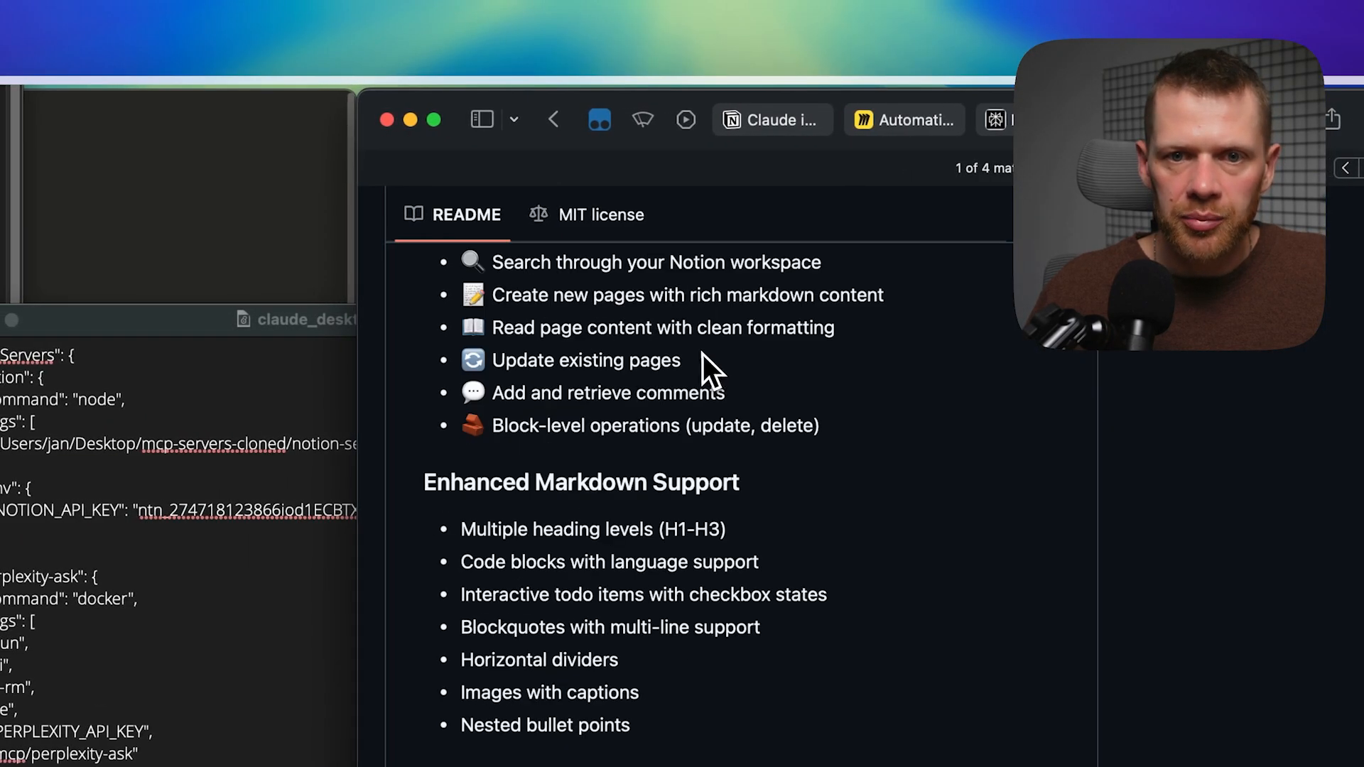
{"action": "key", "text": "super+bracketleft"}
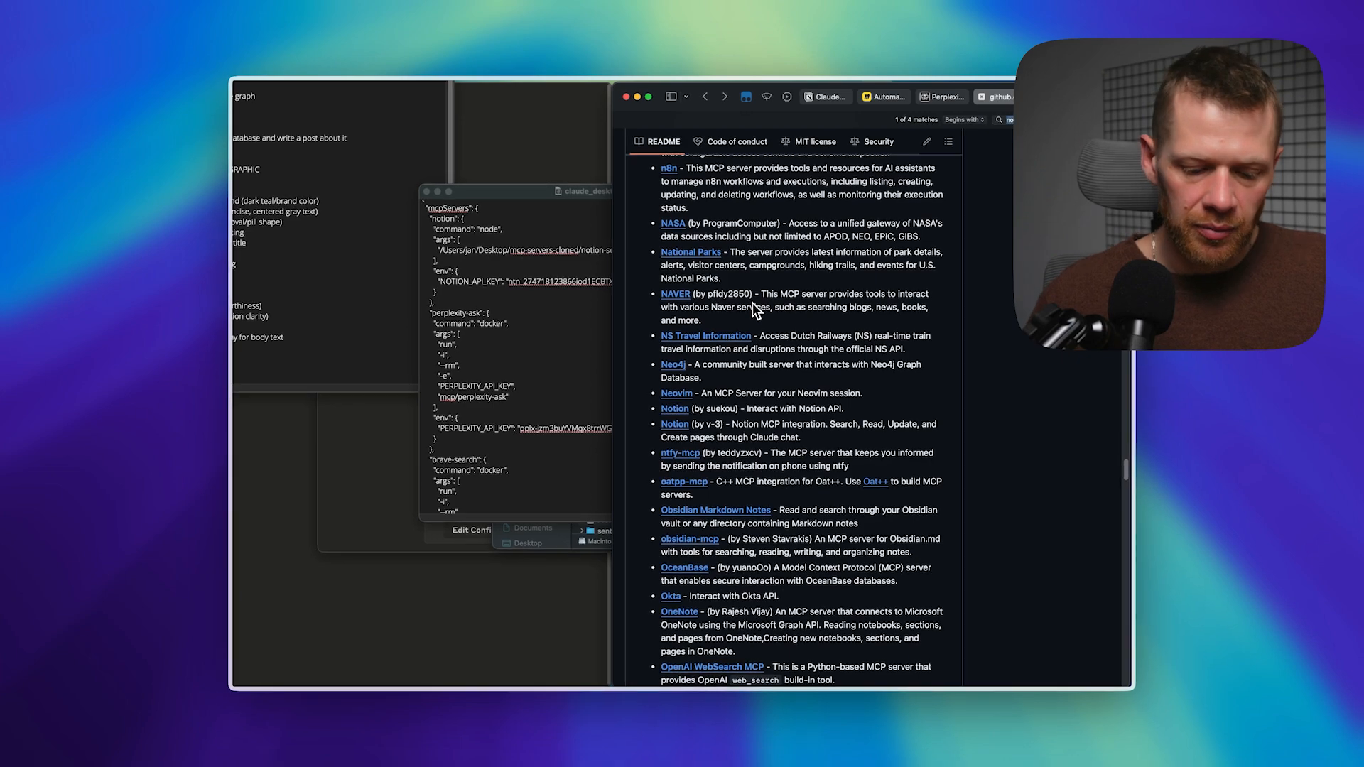
{"action": "type", "text": "perple"}
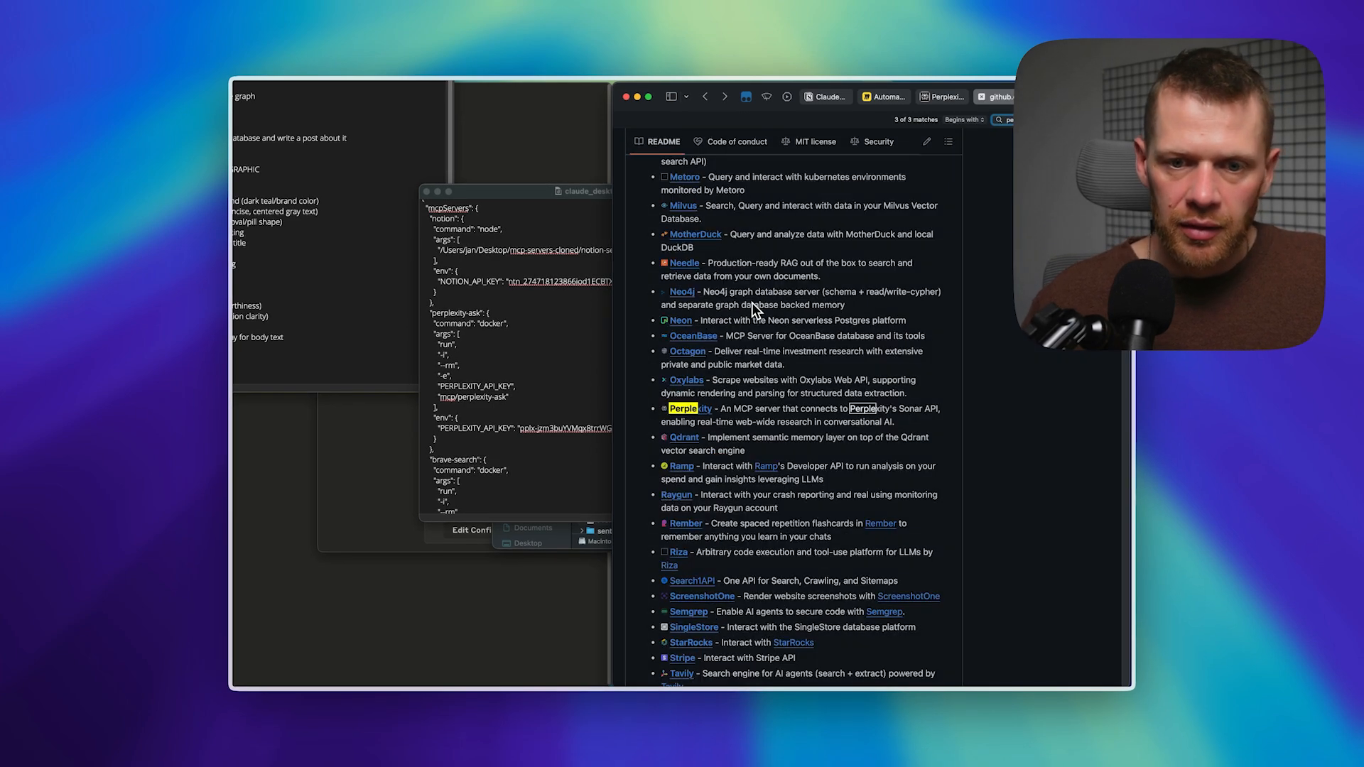
{"action": "key", "text": "Escape"}
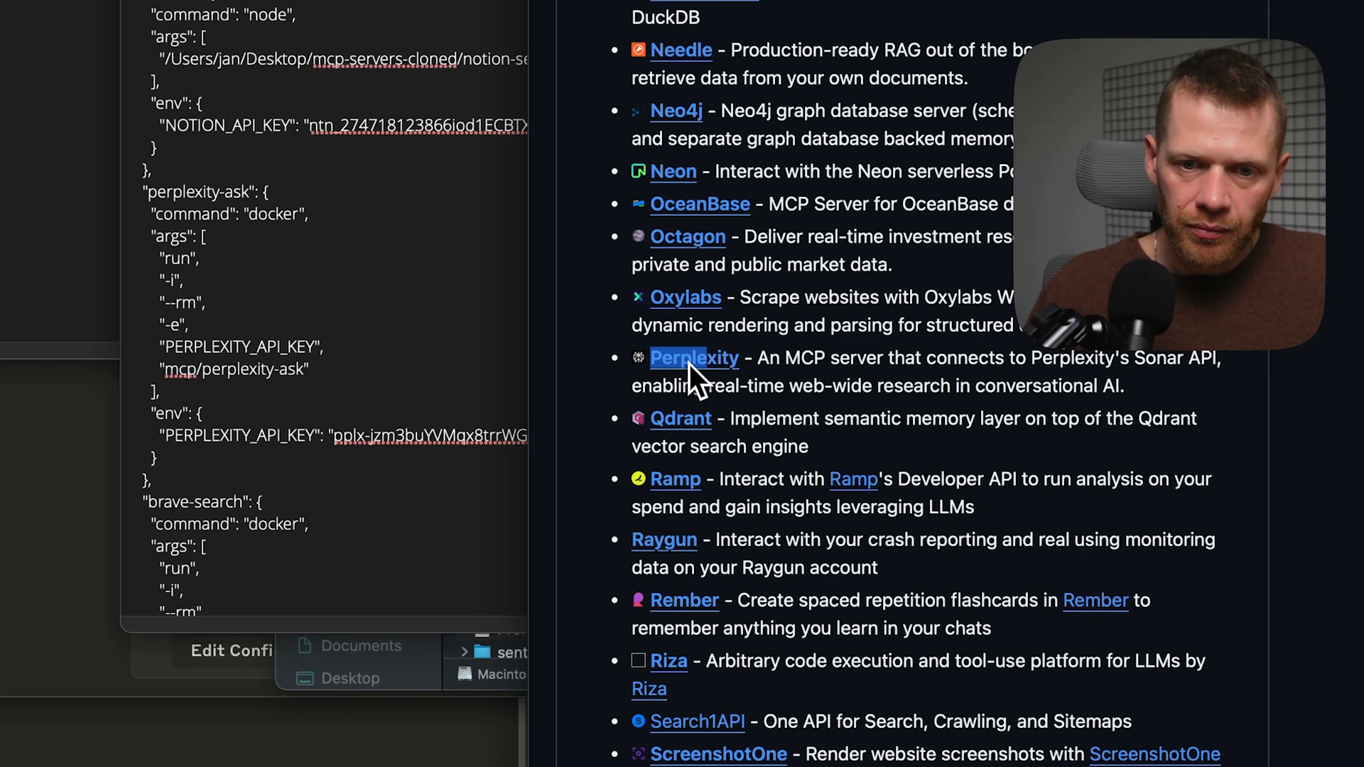
{"action": "left_click", "coordinate": [689, 363]}
{"action": "scroll", "coordinate": [757, 491], "scroll_direction": "down", "scroll_amount": 10}
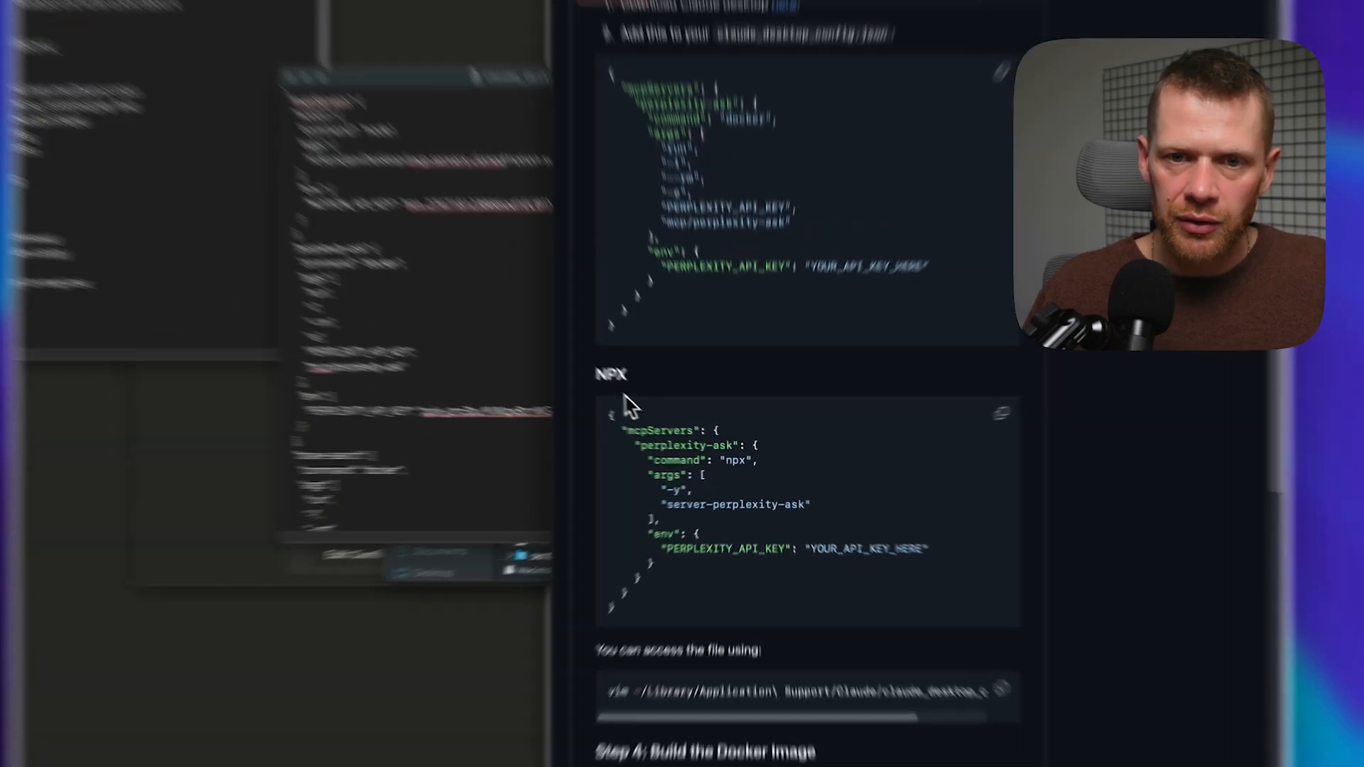
Copy the NPX configuration snippet for perplexity-ask and reveal claude_desktop_config.json in Finder from Claude's Developer settings.
{"action": "left_click_drag", "start_coordinate": [664, 416], "coordinate": [642, 403]}
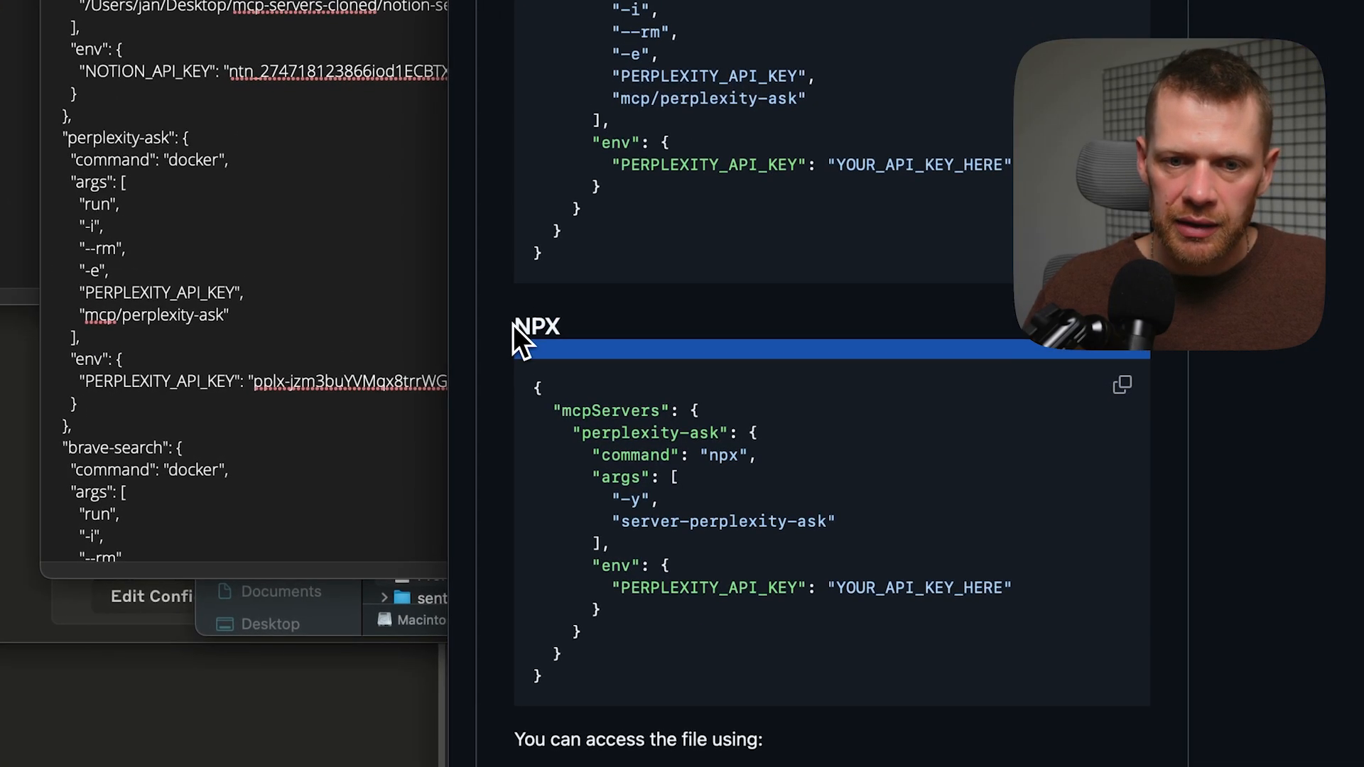
{"action": "triple_click", "coordinate": [522, 327]}
{"action": "left_click", "coordinate": [1022, 435]}
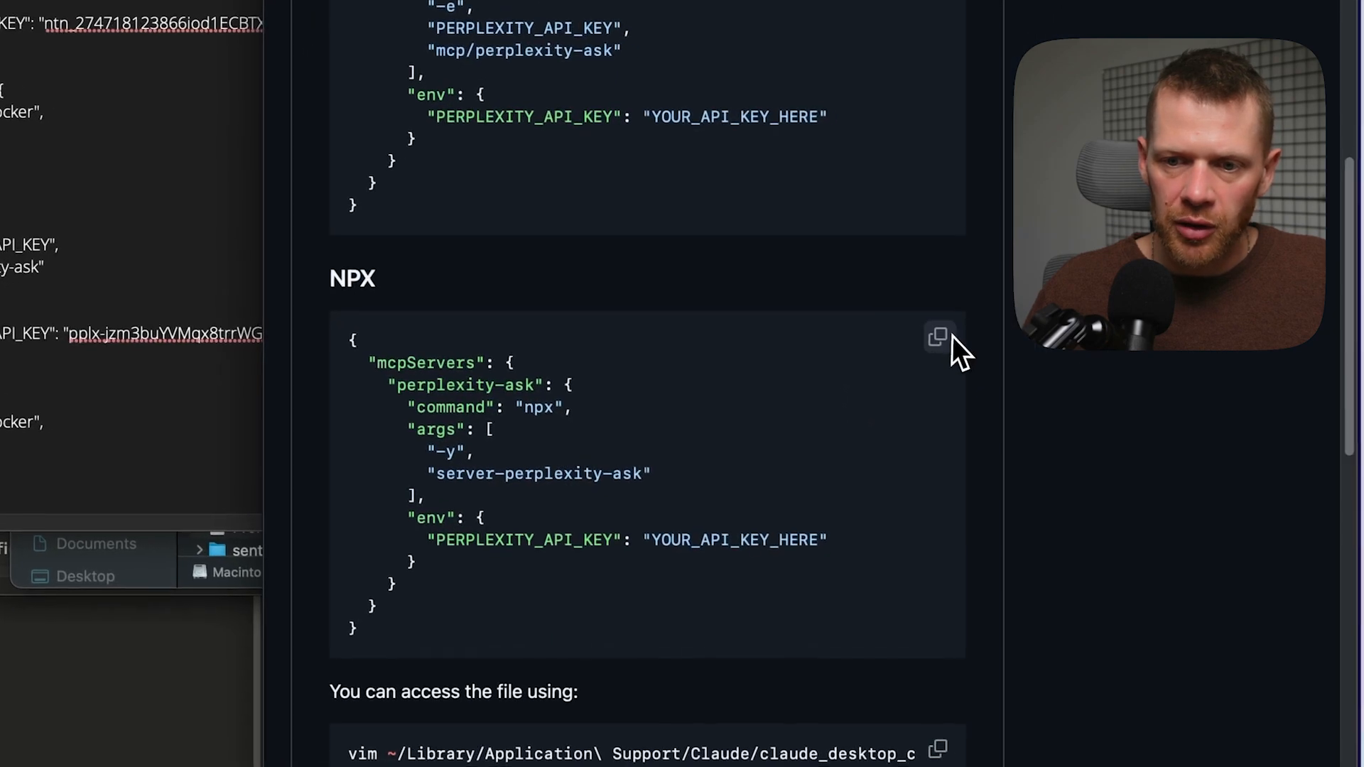
{"action": "left_click", "coordinate": [938, 337]}
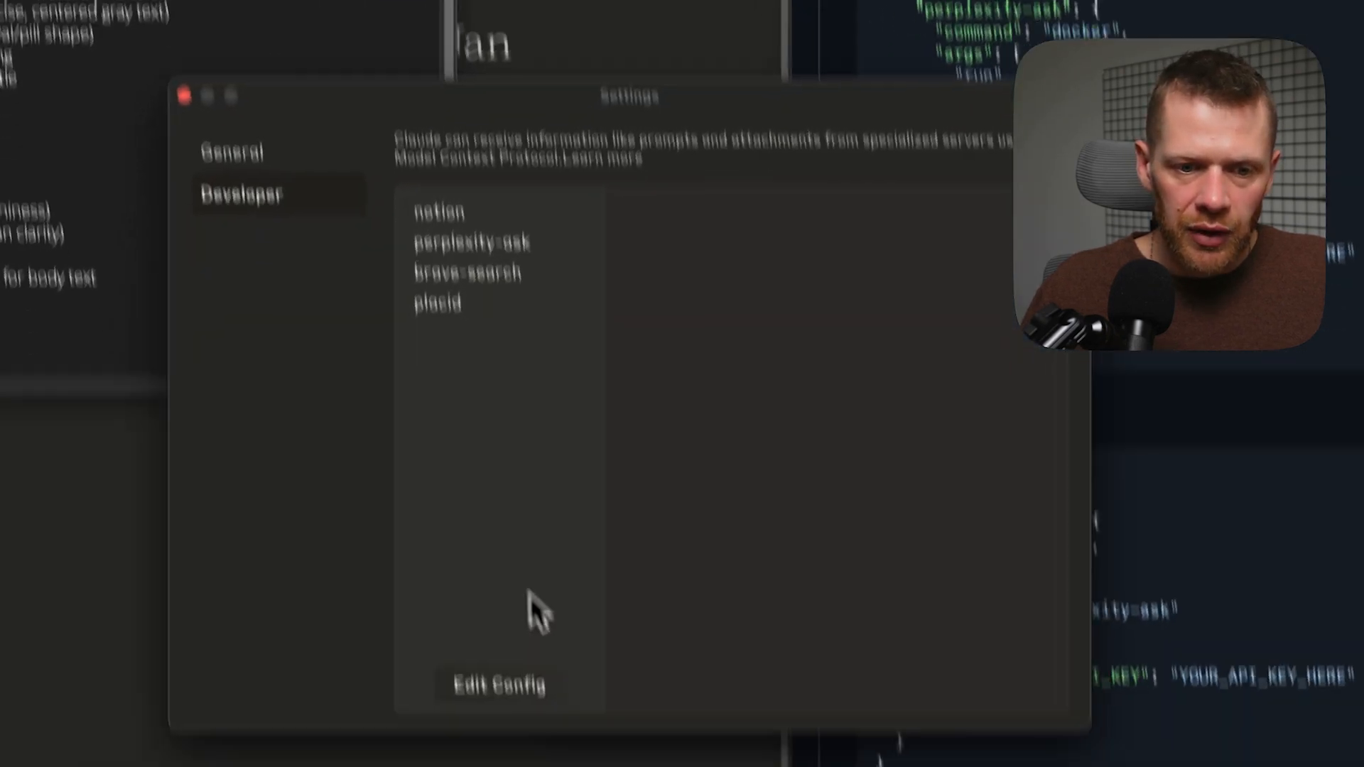
{"action": "left_click", "coordinate": [439, 534]}
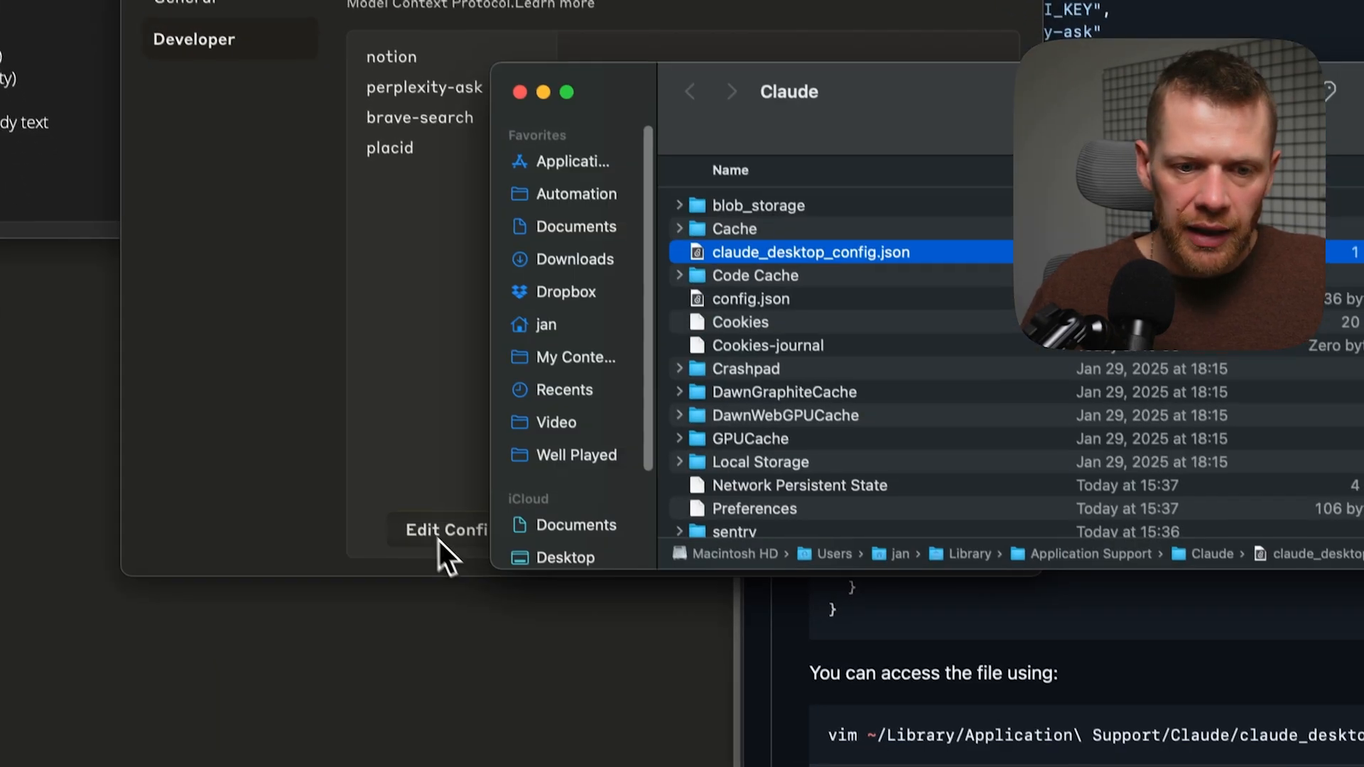
Open claude_desktop_config.json, and generate and copy a new API key on the Perplexity account's API page in the browser.
{"action": "double_click", "coordinate": [814, 254]}
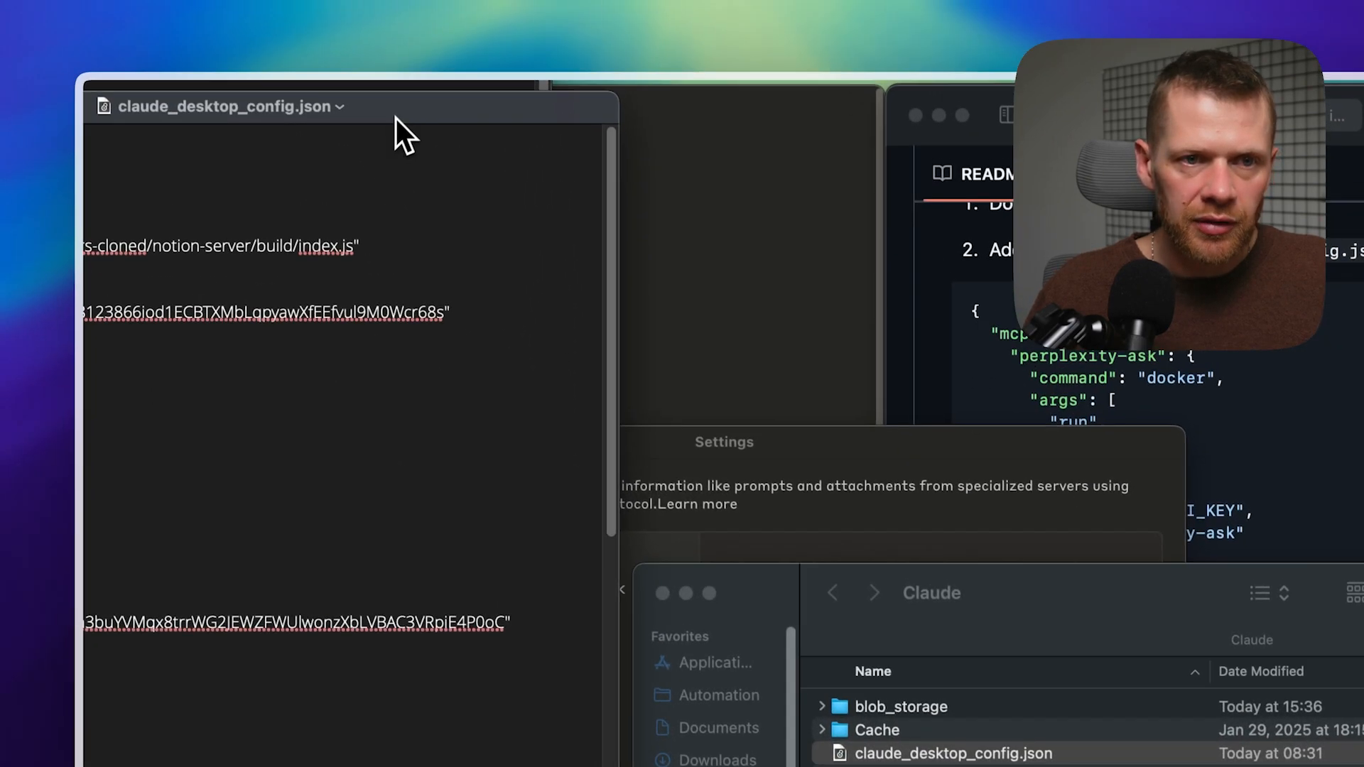
{"action": "left_click_drag", "start_coordinate": [395, 121], "coordinate": [1017, 305]}
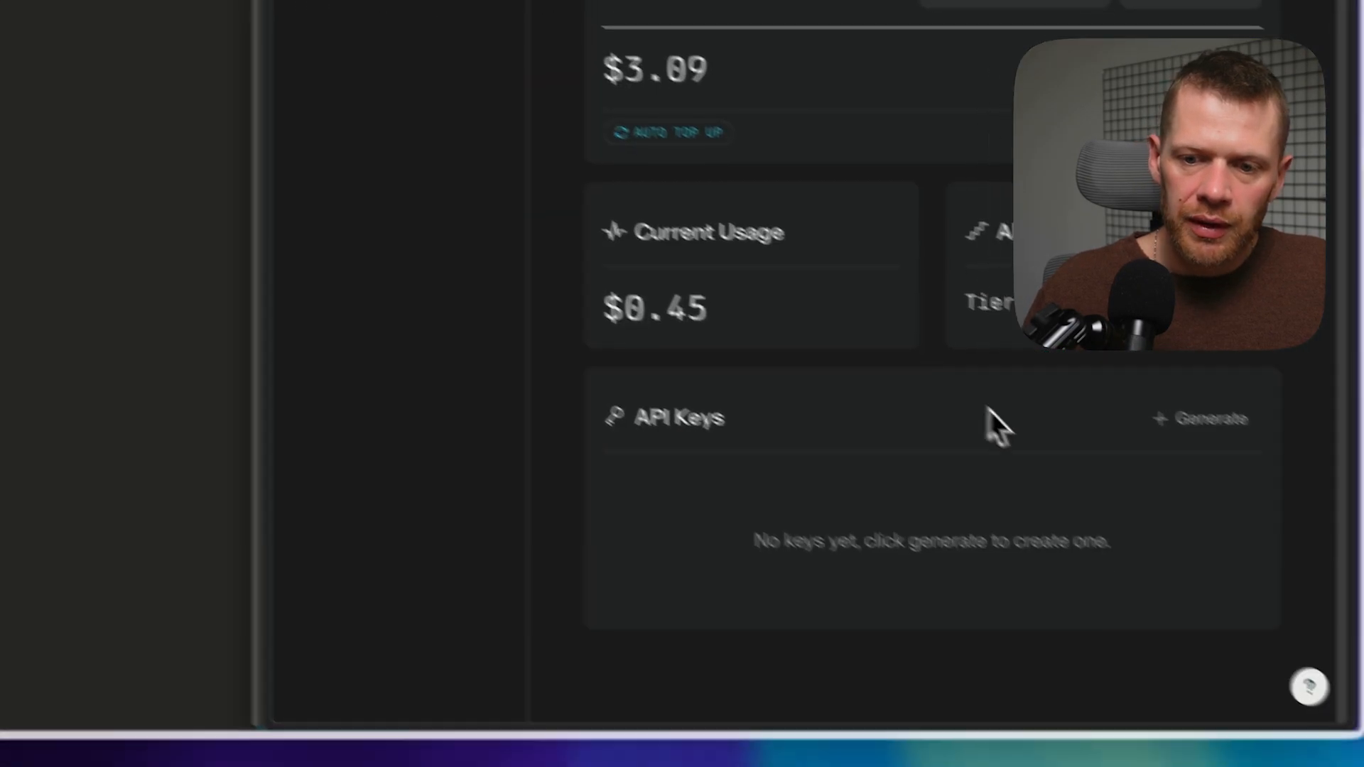
{"action": "left_click", "coordinate": [1201, 419]}
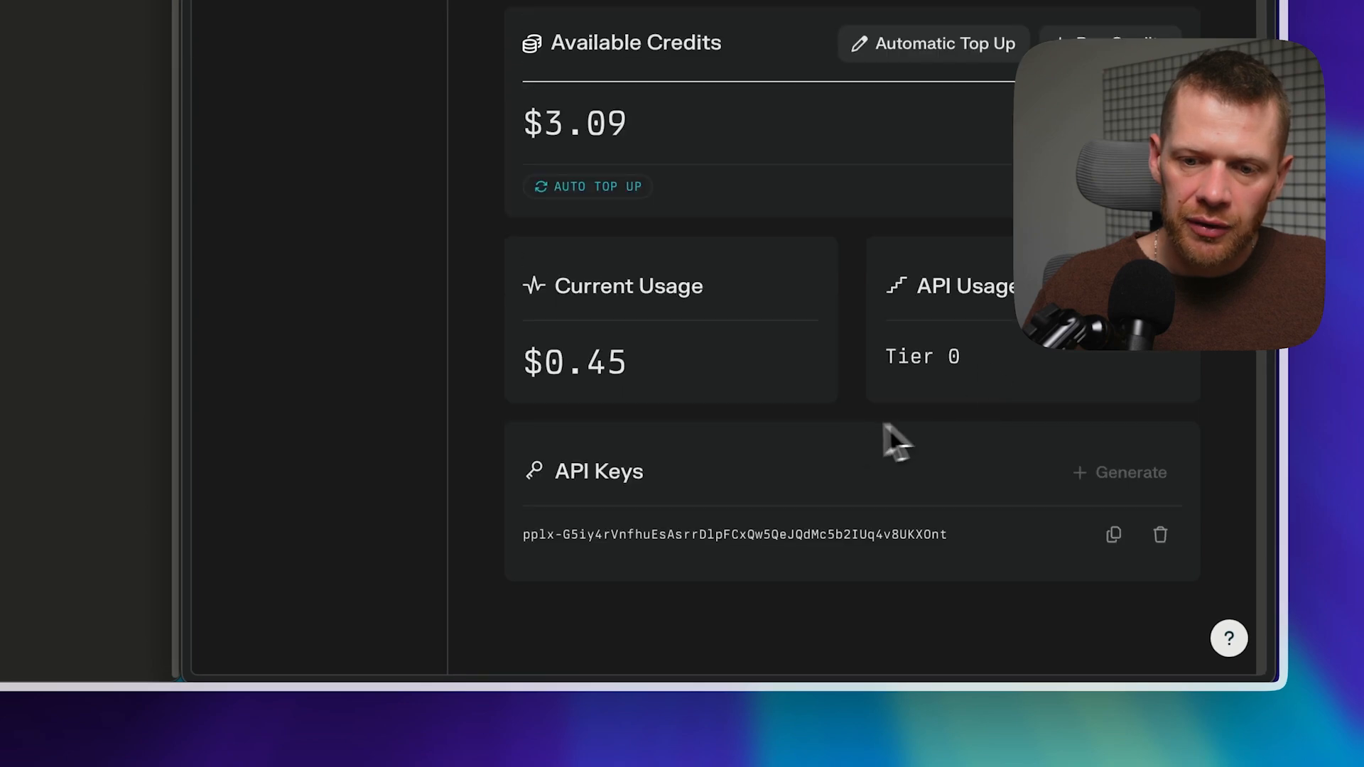
{"action": "left_click", "coordinate": [1114, 535]}
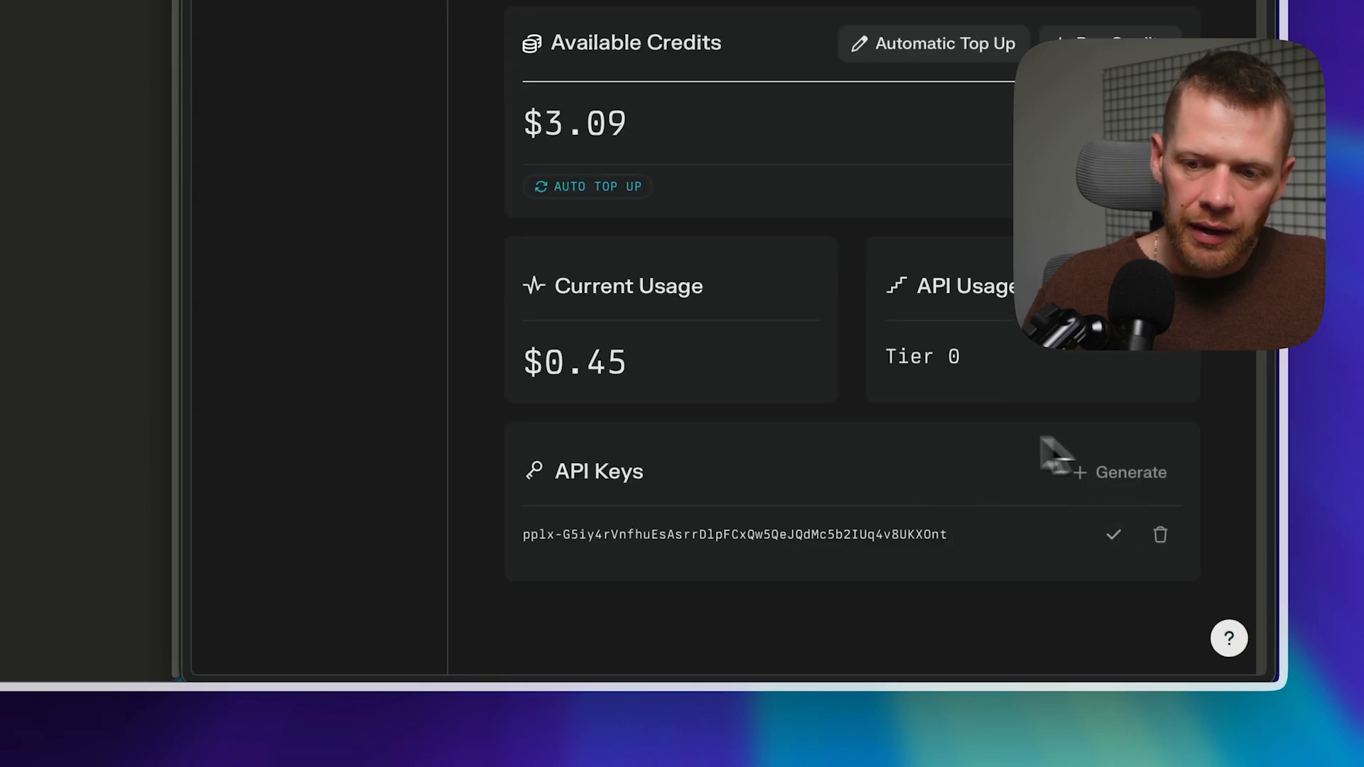
Switch back to claude_desktop_config.json and copy its text from the opening brace through the end of the notion server block.
{"action": "key", "text": "super+Tab"}
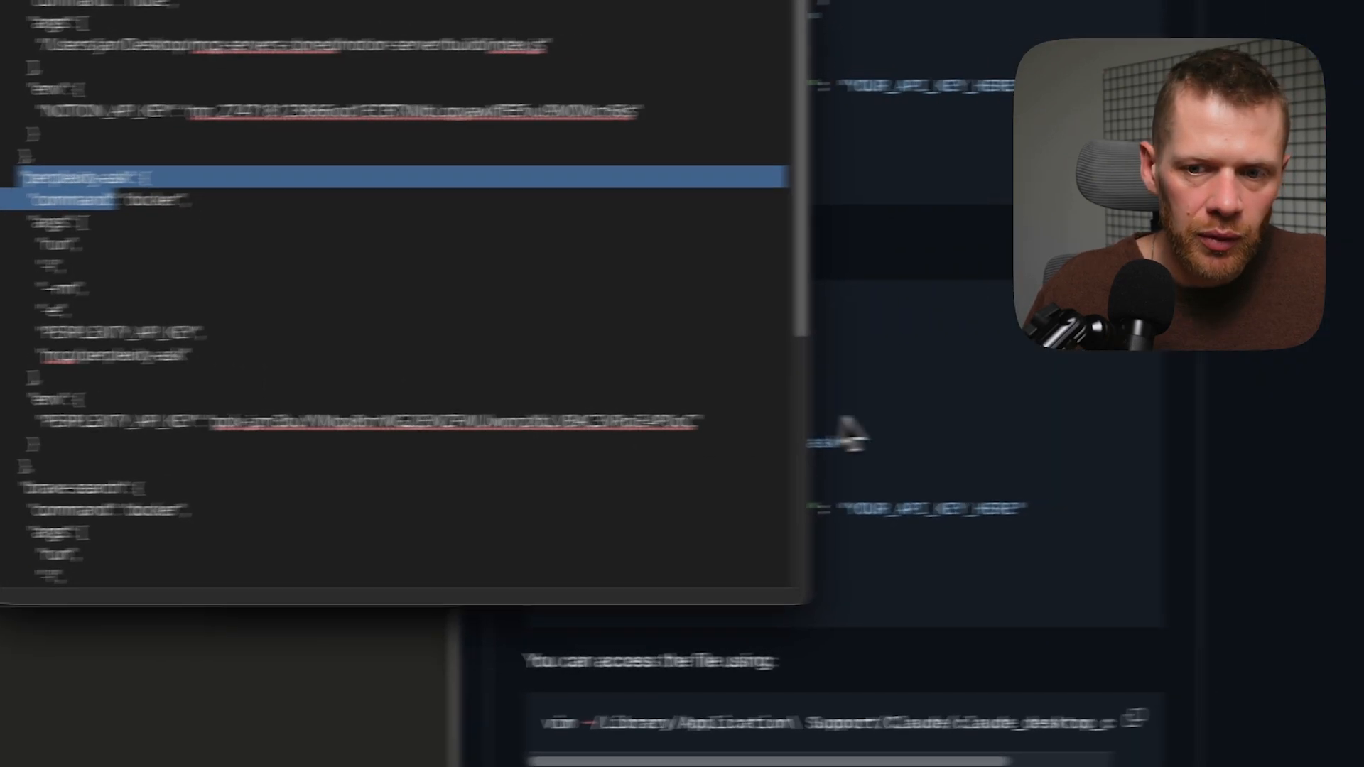
{"action": "left_click", "coordinate": [966, 316]}
{"action": "key", "text": "super+Tab"}
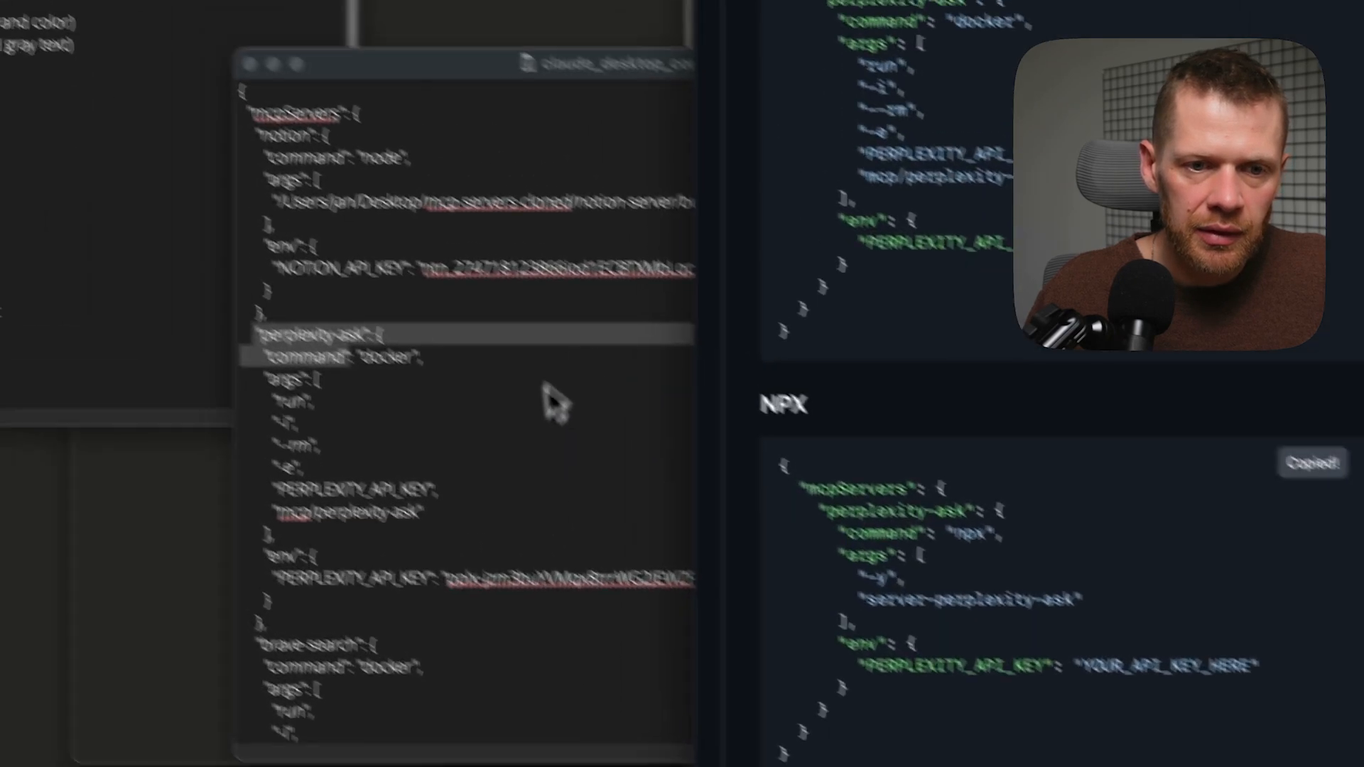
{"action": "left_click", "coordinate": [255, 193]}
{"action": "left_click", "coordinate": [109, 125]}
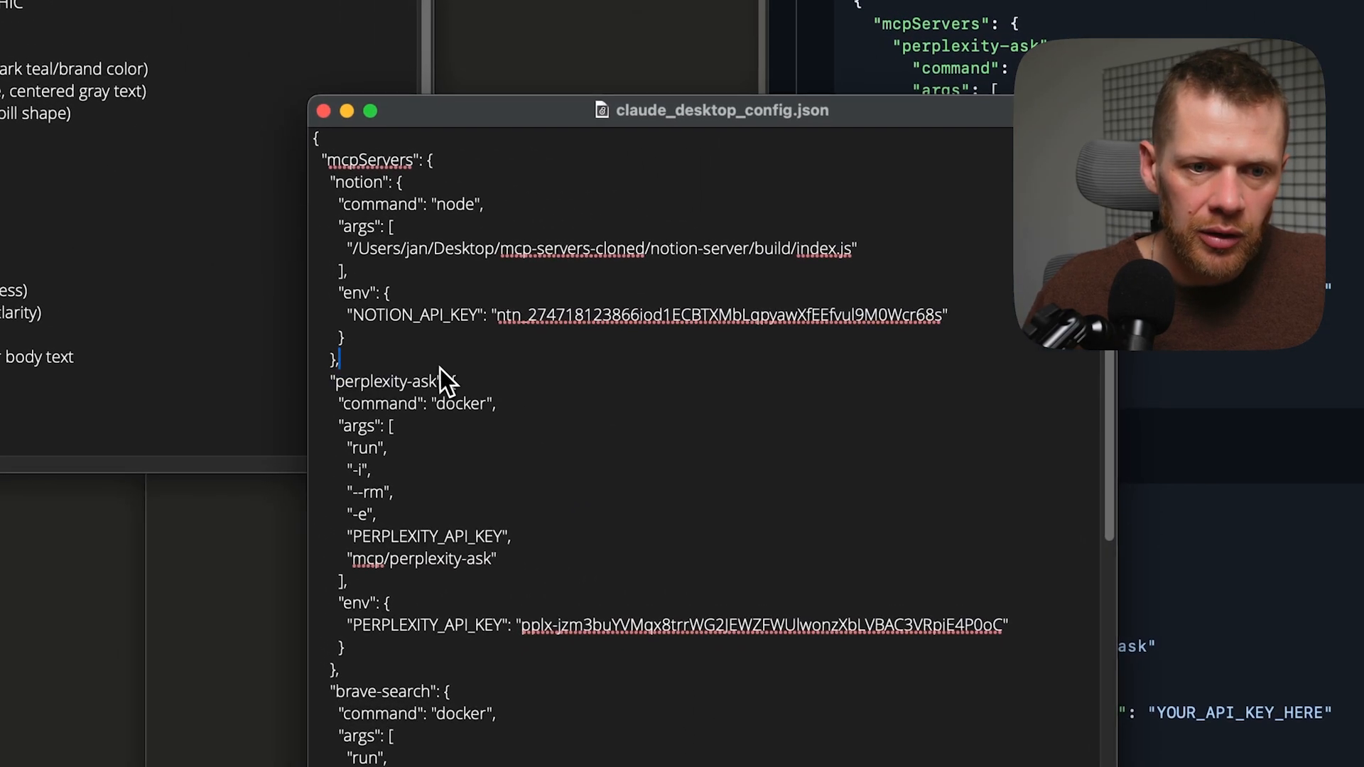
{"action": "key", "text": "super+shift+Up"}
Switch to Claude, close Settings, and send "Create a valid JSON from these 2:" with the notion block, including its API key, and the perplexity-ask NPX snippet.
{"action": "key", "text": "super+Tab"}
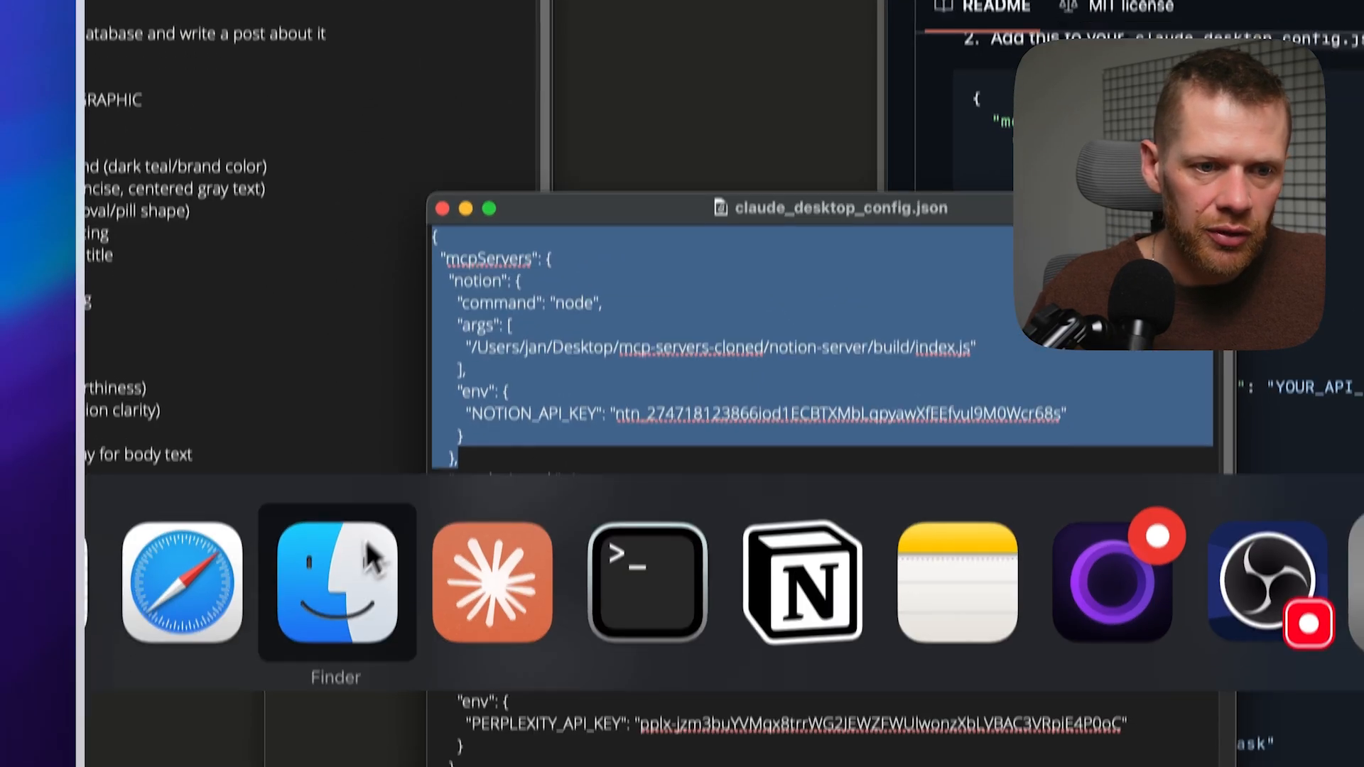
{"action": "left_click", "coordinate": [491, 561]}
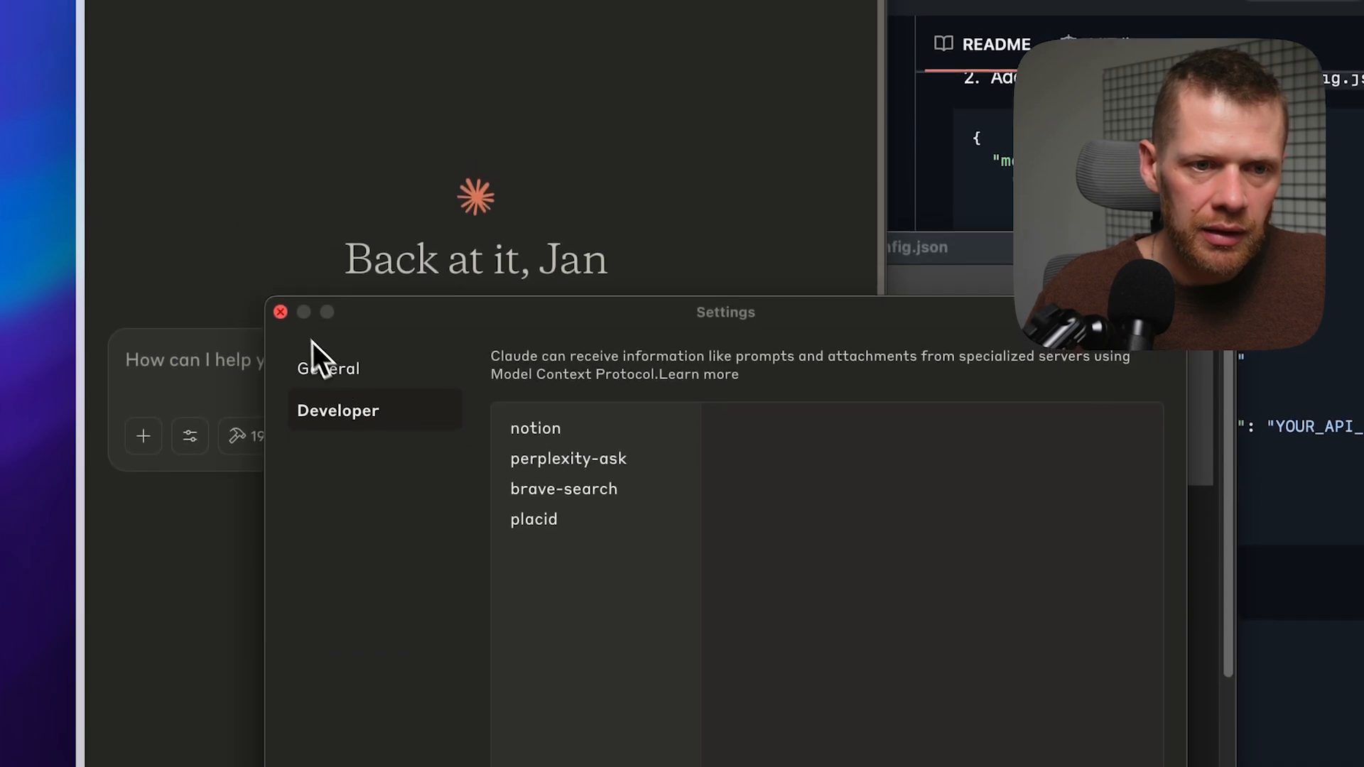
{"action": "left_click", "coordinate": [281, 313]}
{"action": "key", "text": "super+v"}
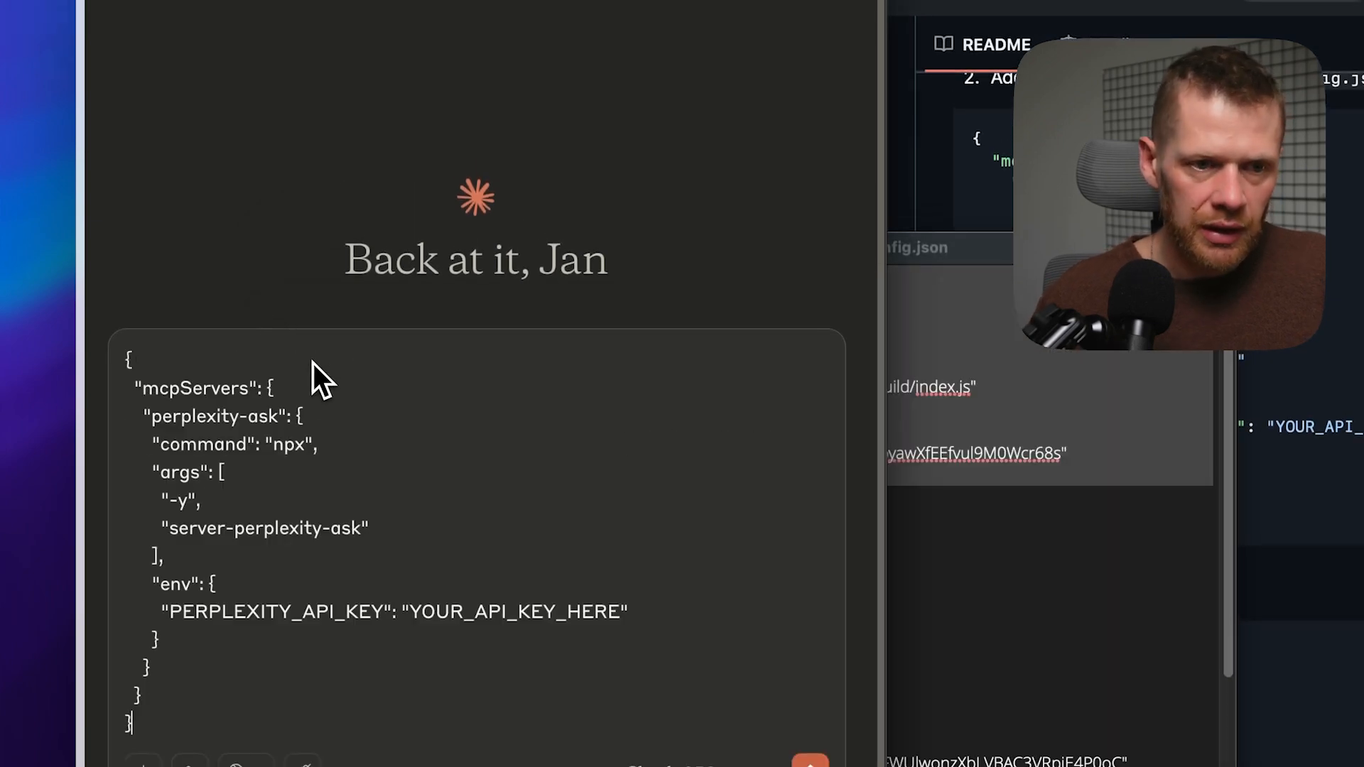
{"action": "type", "text": "Create a valid JSON from these 2:"}
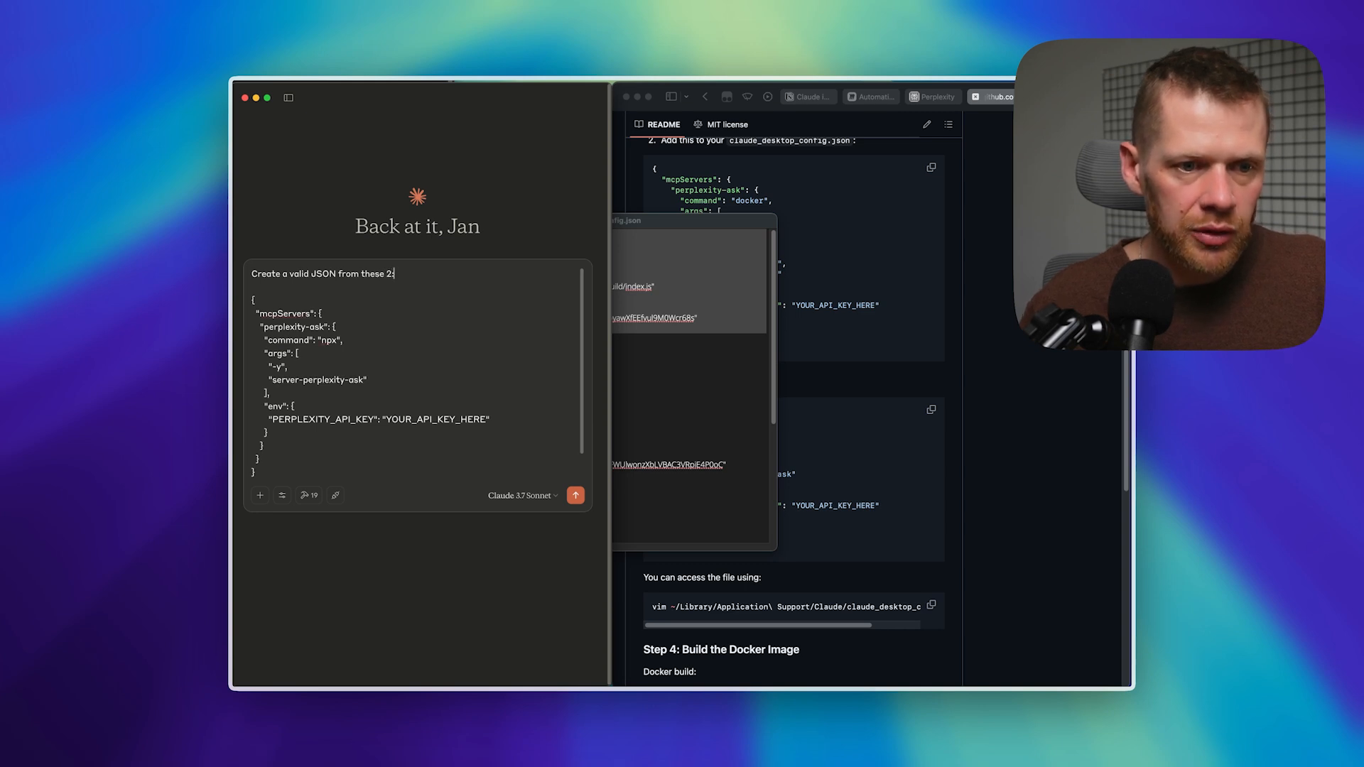
{"action": "key", "text": "super+v"}
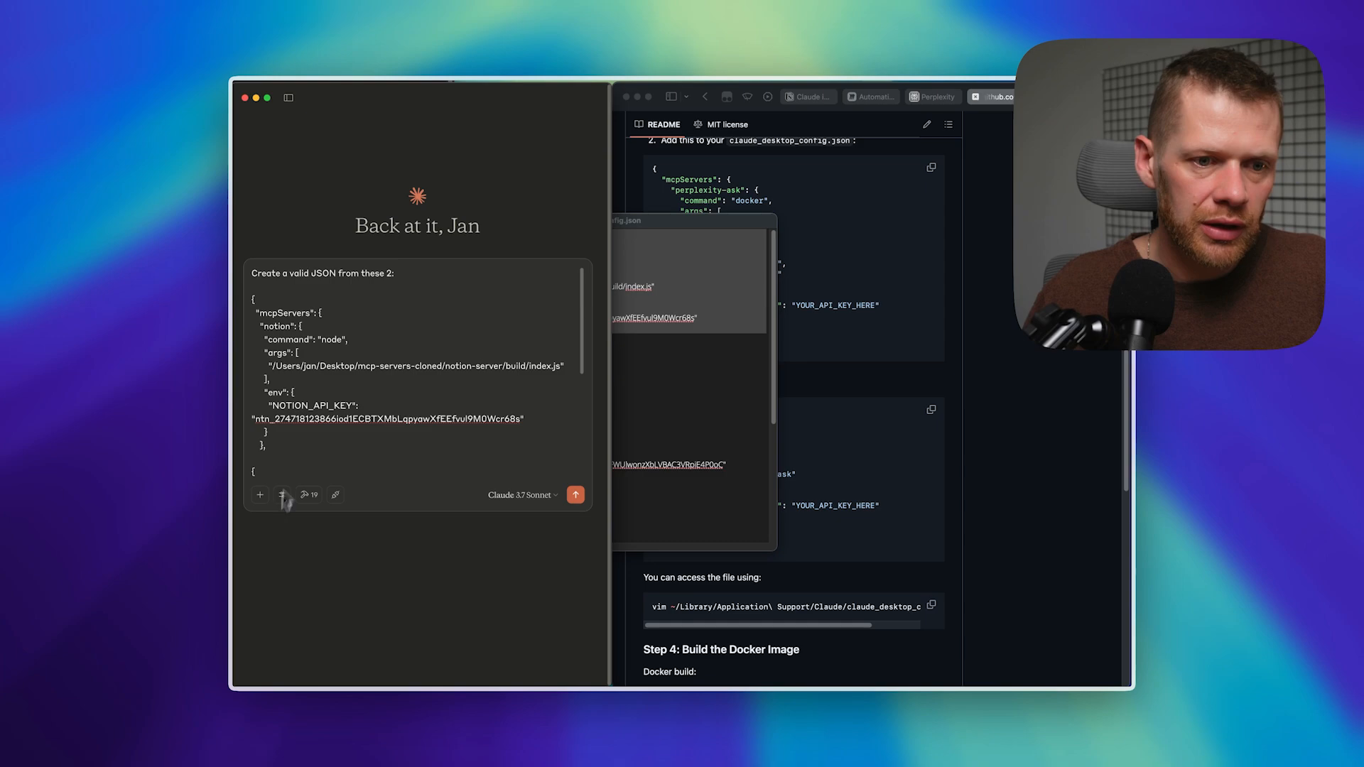
{"action": "scroll", "coordinate": [356, 391], "scroll_direction": "down", "scroll_amount": 5}
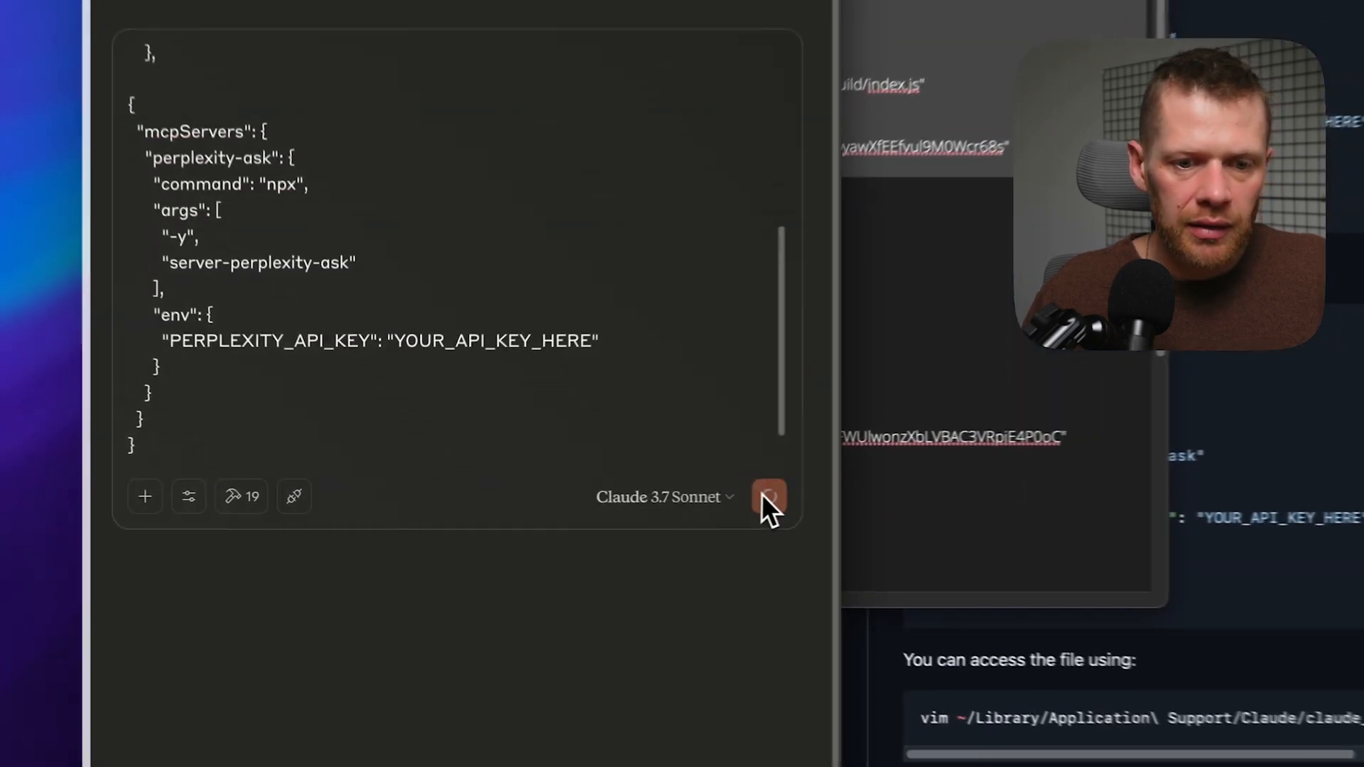
{"action": "left_click", "coordinate": [584, 496]}
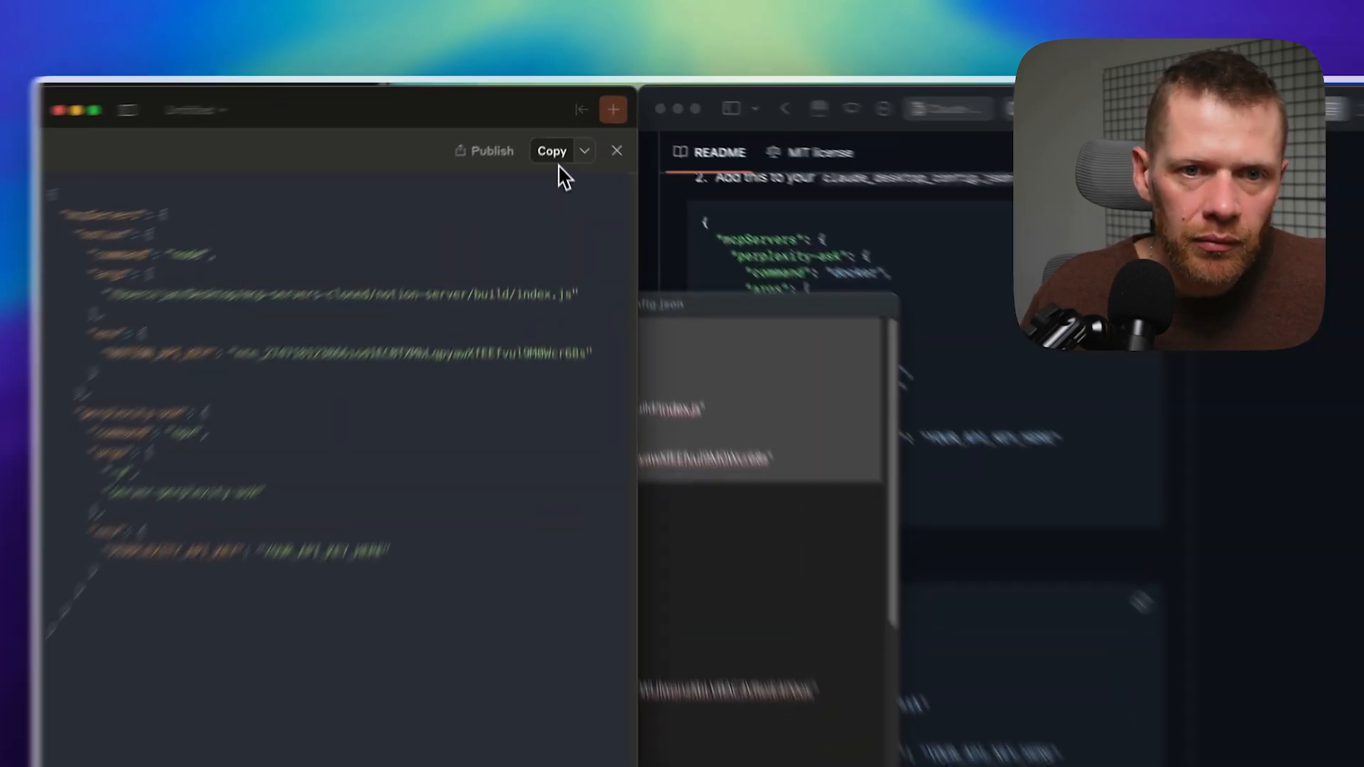
Copy the merged JSON from Claude's artifact, bring claude_desktop_config.json to the front, and close the file.
{"action": "left_click", "coordinate": [556, 155]}
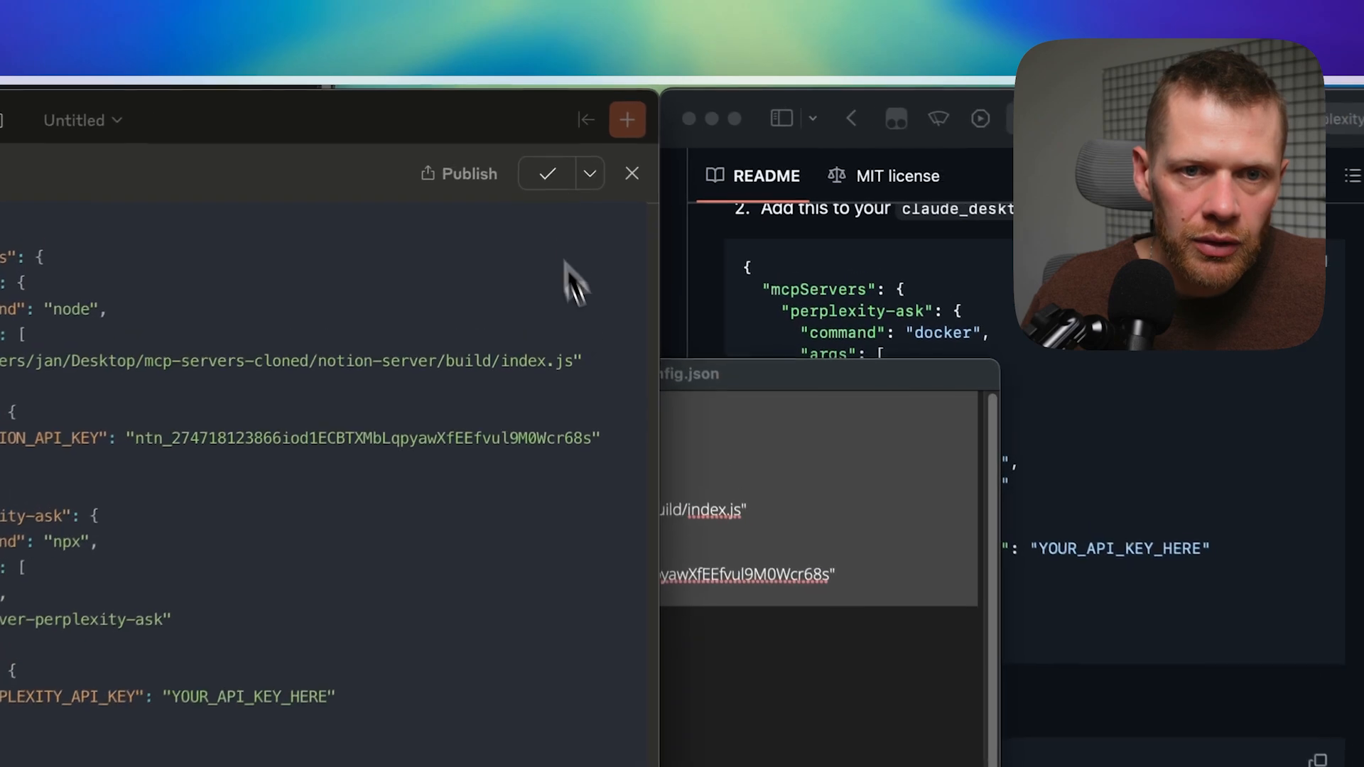
{"action": "left_click", "coordinate": [655, 304]}
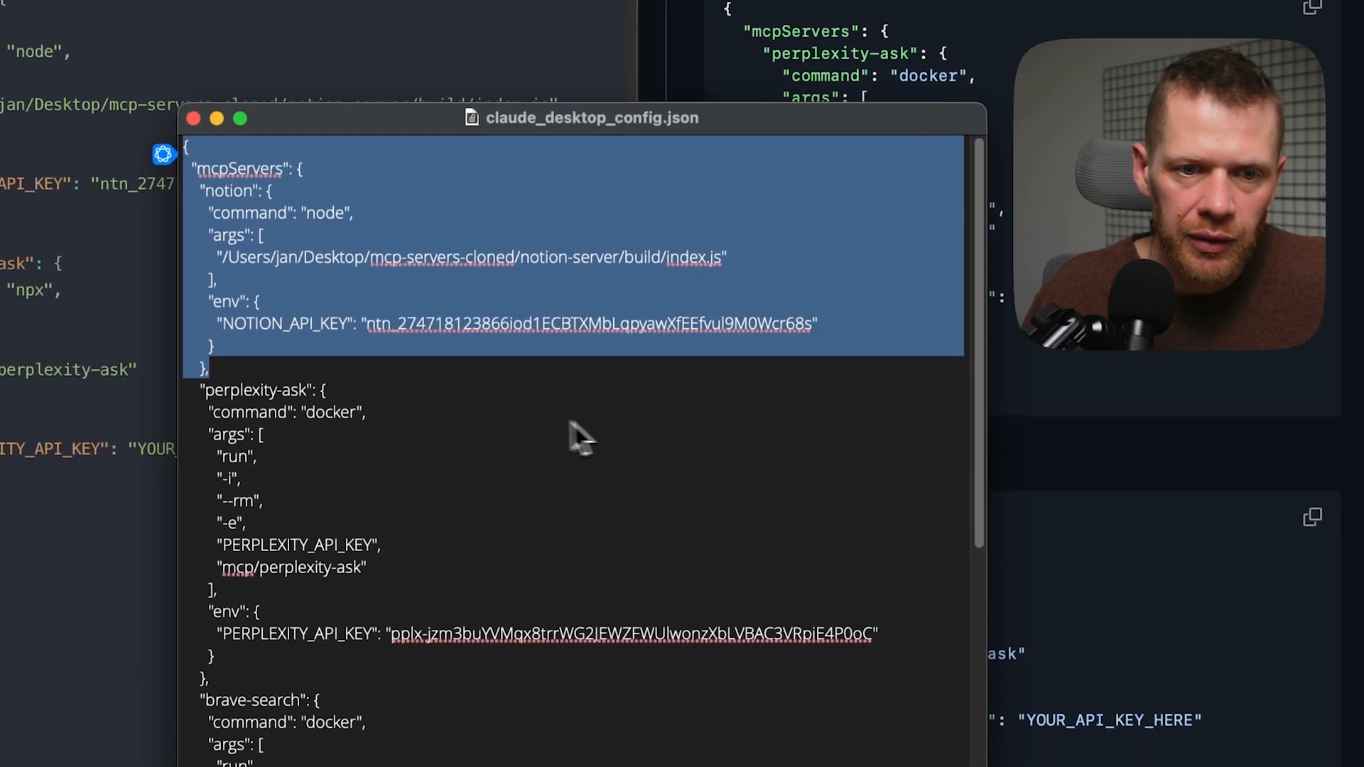
{"action": "left_click", "coordinate": [574, 477]}
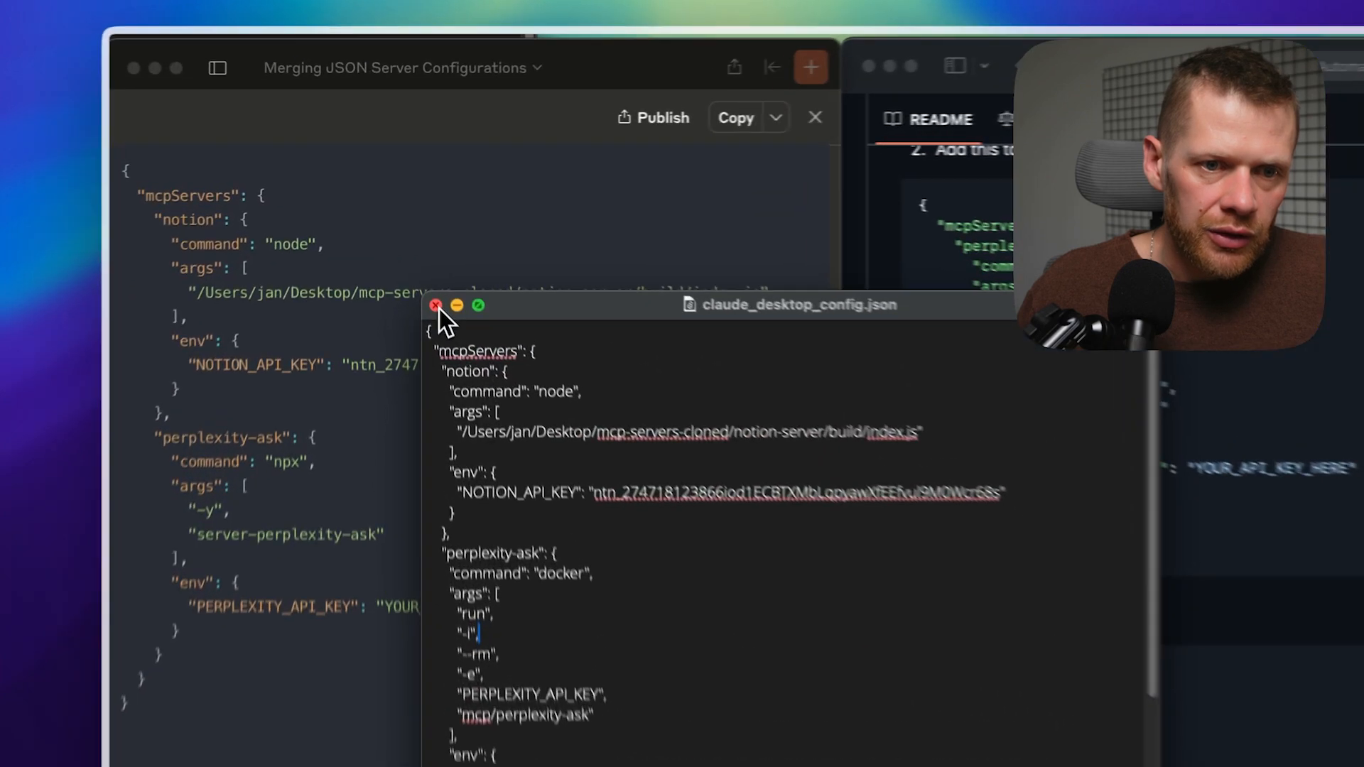
{"action": "left_click", "coordinate": [402, 221]}
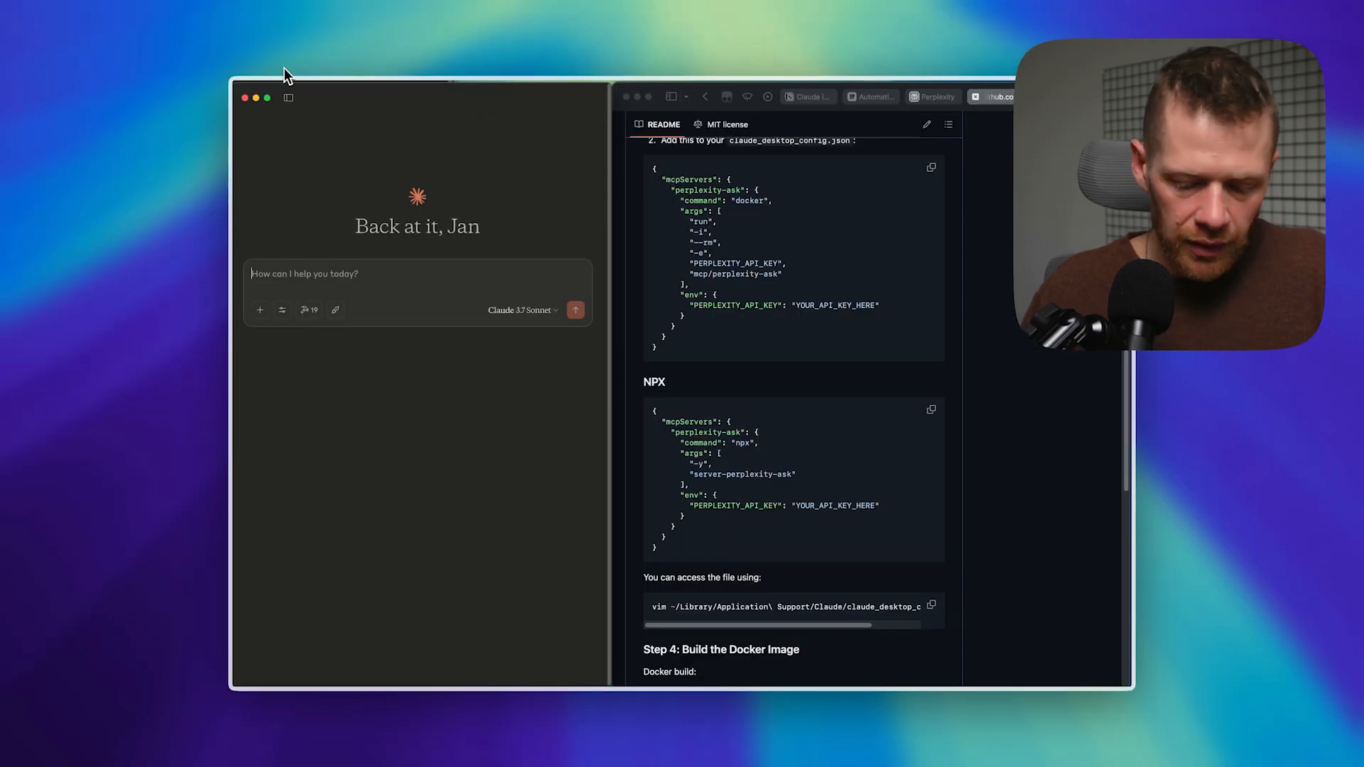
View the perplexity-ask server's details in Claude's Developer settings and close Settings.
{"action": "key", "text": "super+comma"}
{"action": "left_click", "coordinate": [353, 301]}
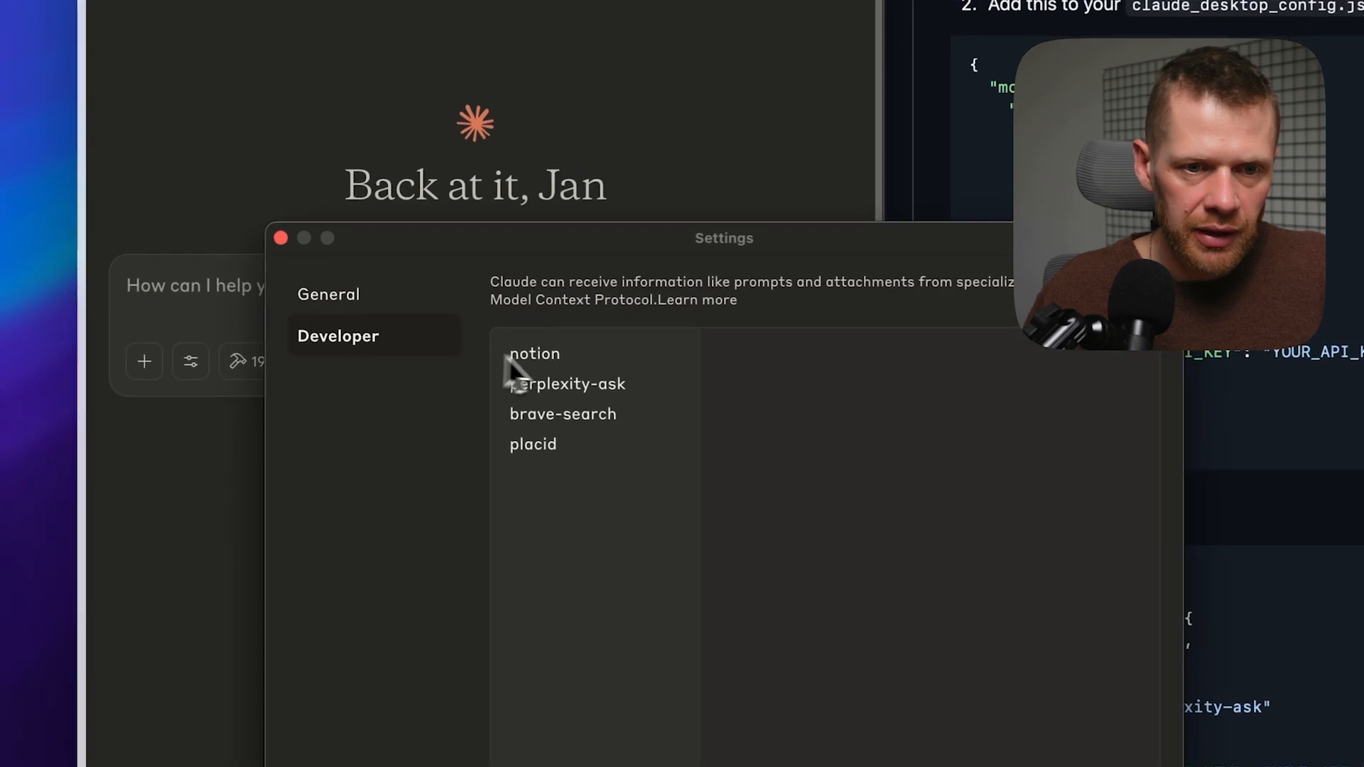
{"action": "left_click", "coordinate": [561, 383]}
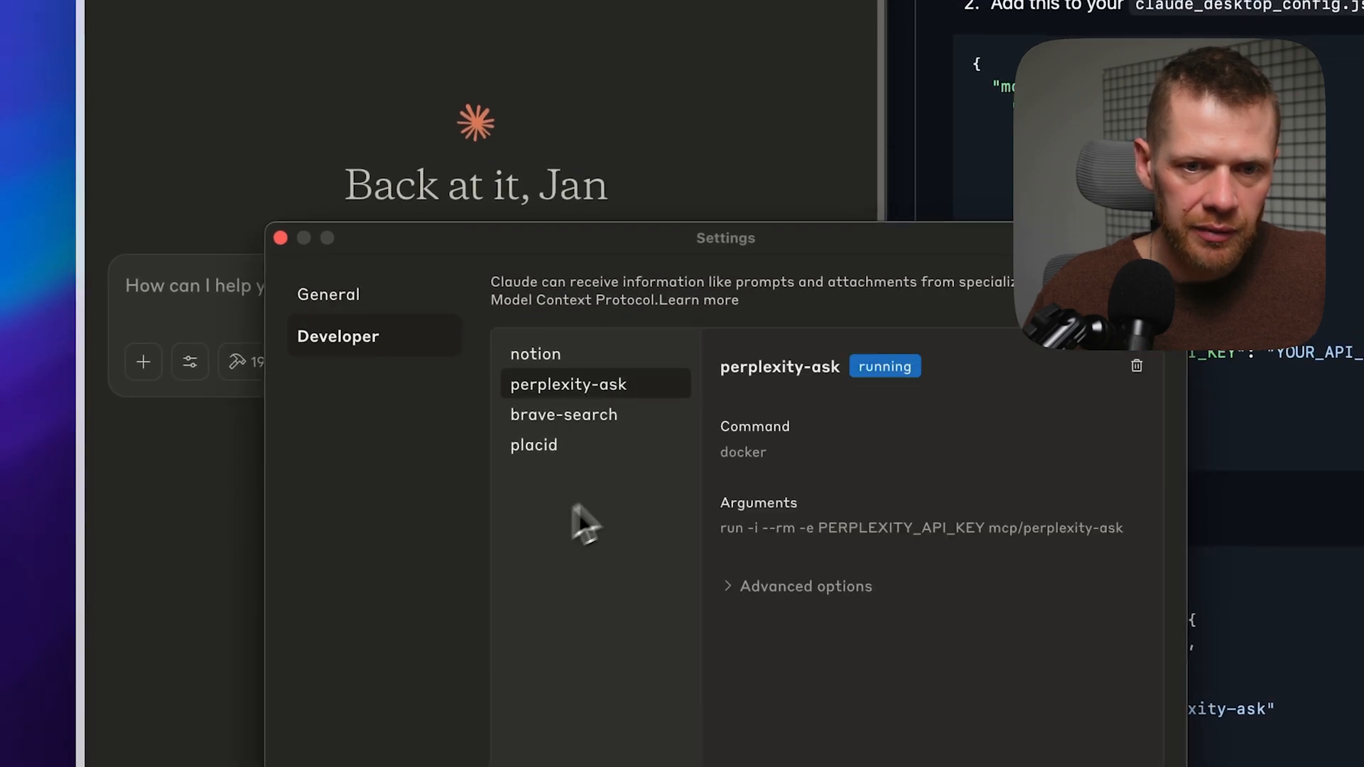
{"action": "left_click", "coordinate": [280, 238]}
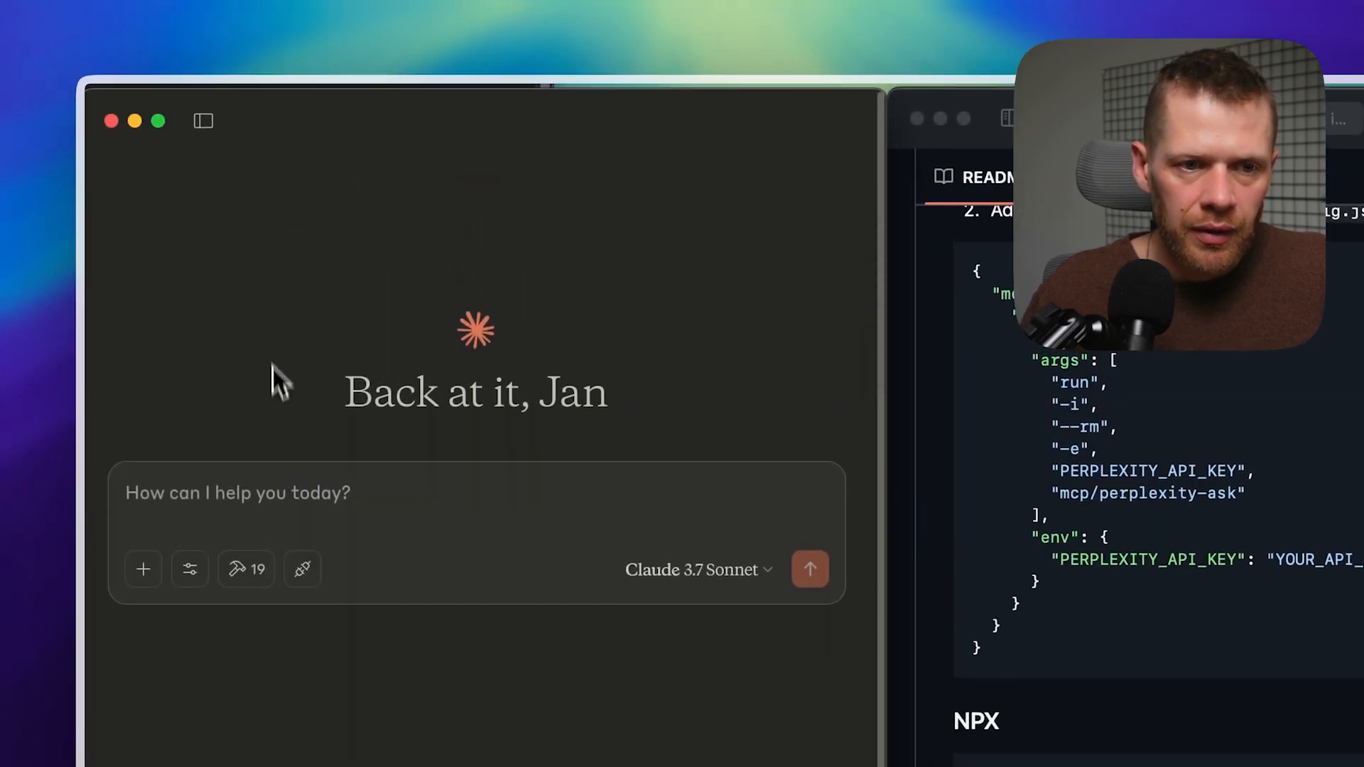